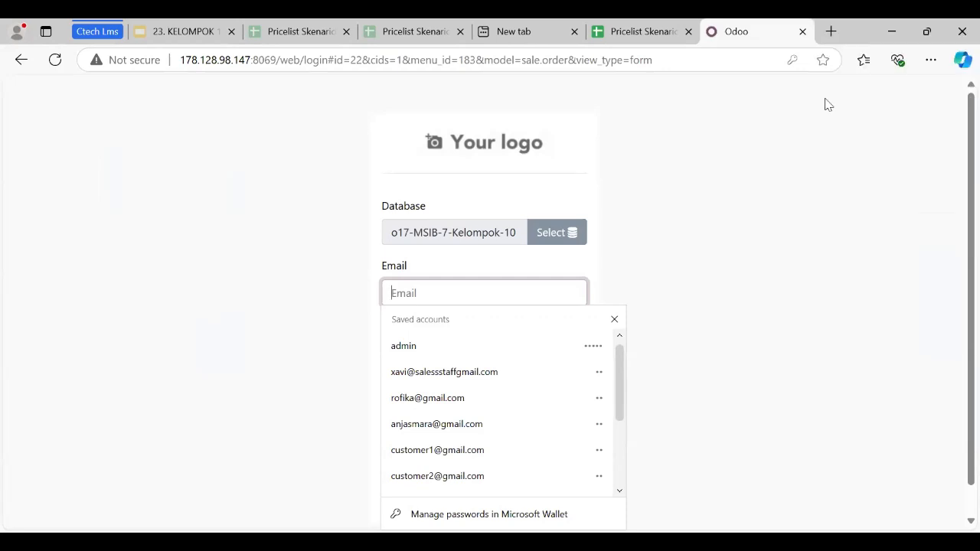
Log in to the o17-MSIB-7-Kelompok-10 database with the saved admin account, filling in its email and password.
{"action": "left_click", "coordinate": [439, 350]}
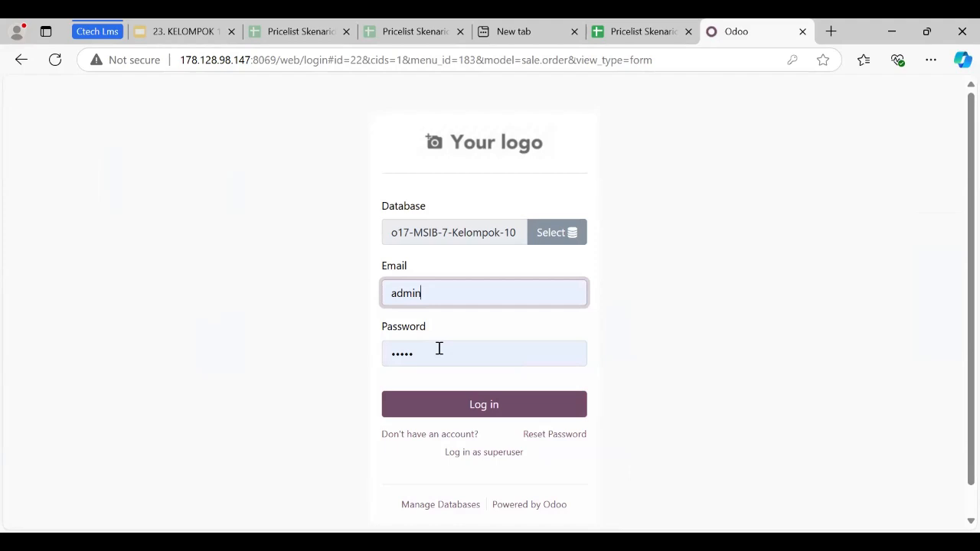
{"action": "left_click", "coordinate": [447, 403]}
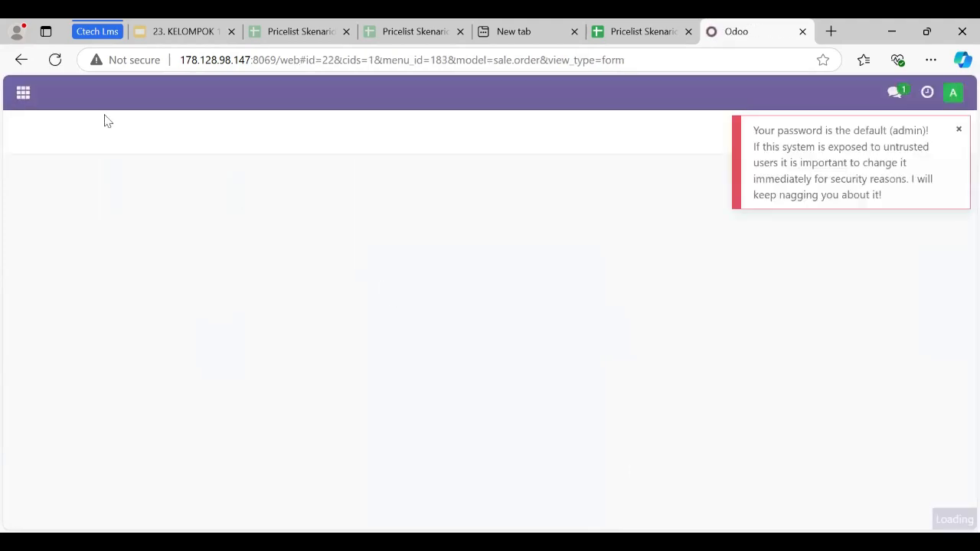
Open the general settings and activate developer mode.
{"action": "left_click", "coordinate": [22, 94]}
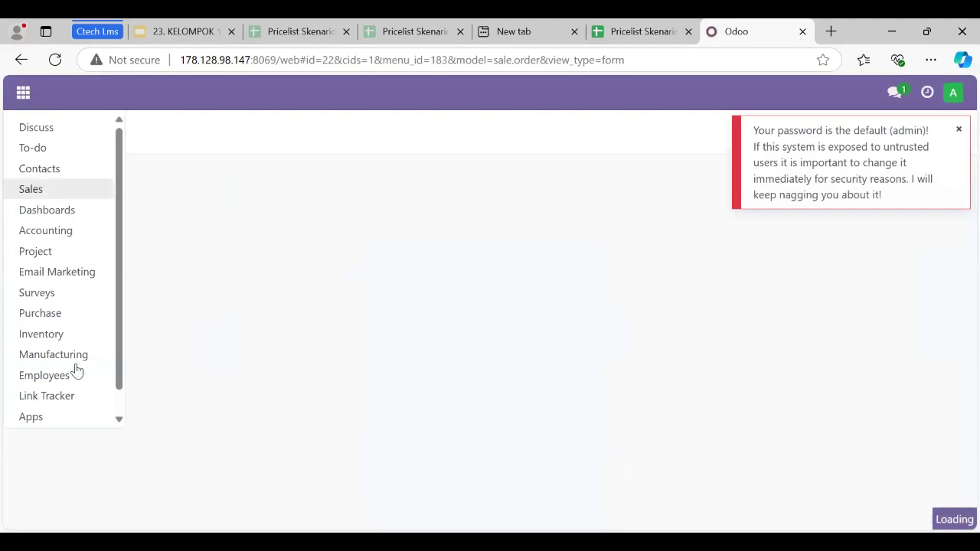
{"action": "left_click", "coordinate": [73, 420]}
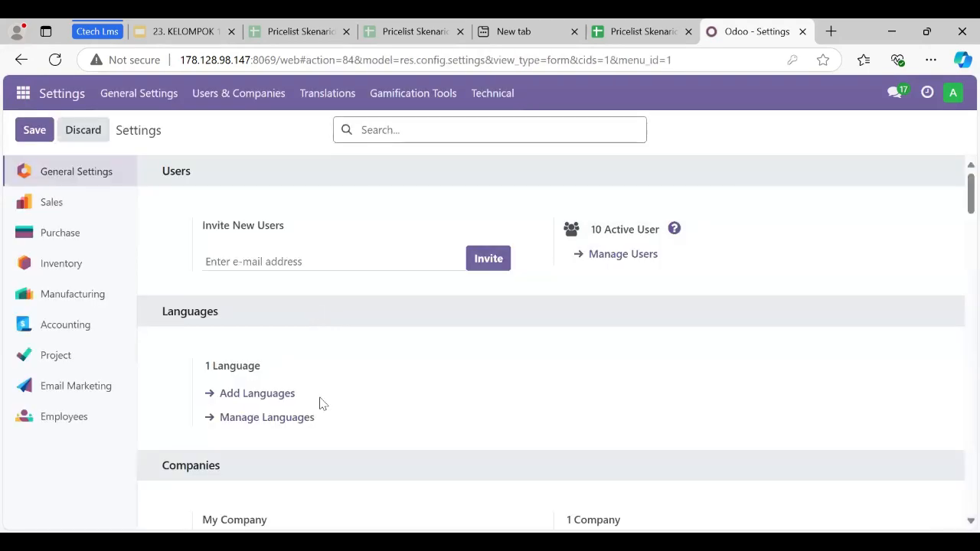
{"action": "scroll", "coordinate": [319, 399], "scroll_direction": "down", "scroll_amount": 15}
{"action": "scroll", "coordinate": [321, 390], "scroll_direction": "down", "scroll_amount": 10}
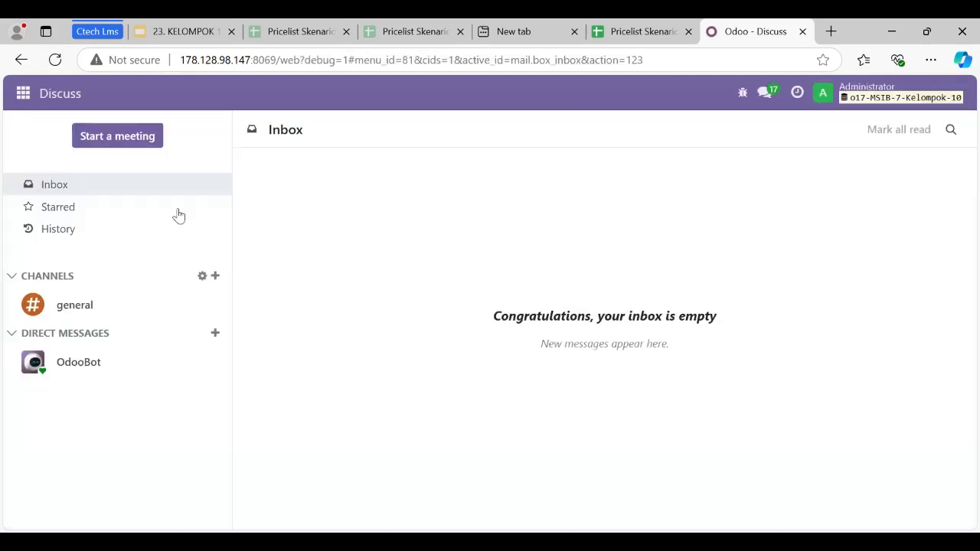
Return to the general settings and open the list of users to manage.
{"action": "left_click", "coordinate": [23, 94]}
{"action": "scroll", "coordinate": [70, 353], "scroll_direction": "down", "scroll_amount": 1}
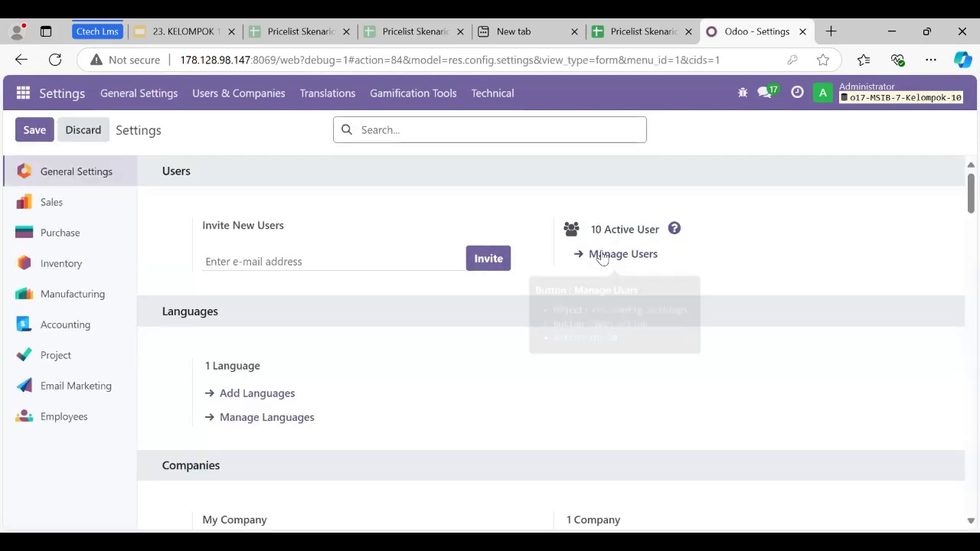
{"action": "left_click", "coordinate": [602, 255]}
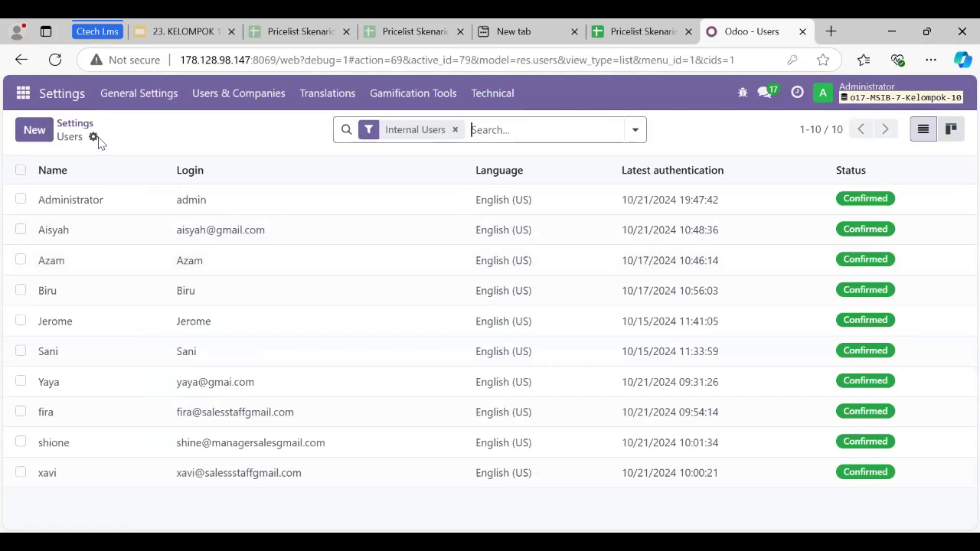
Import user records from the Import User skenario sales workbook in Documents, testing the data before importing it.
{"action": "left_click", "coordinate": [92, 136]}
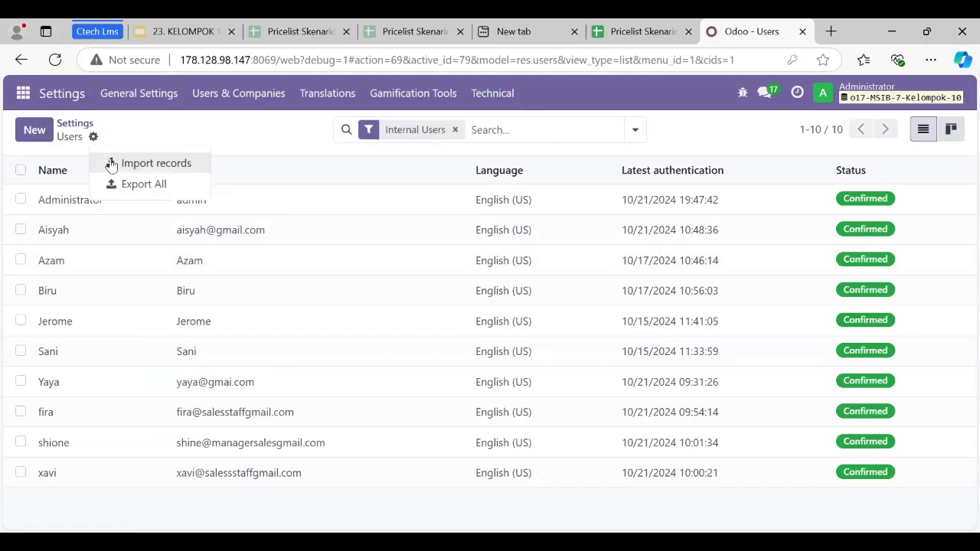
{"action": "left_click", "coordinate": [111, 163]}
{"action": "left_click", "coordinate": [50, 130]}
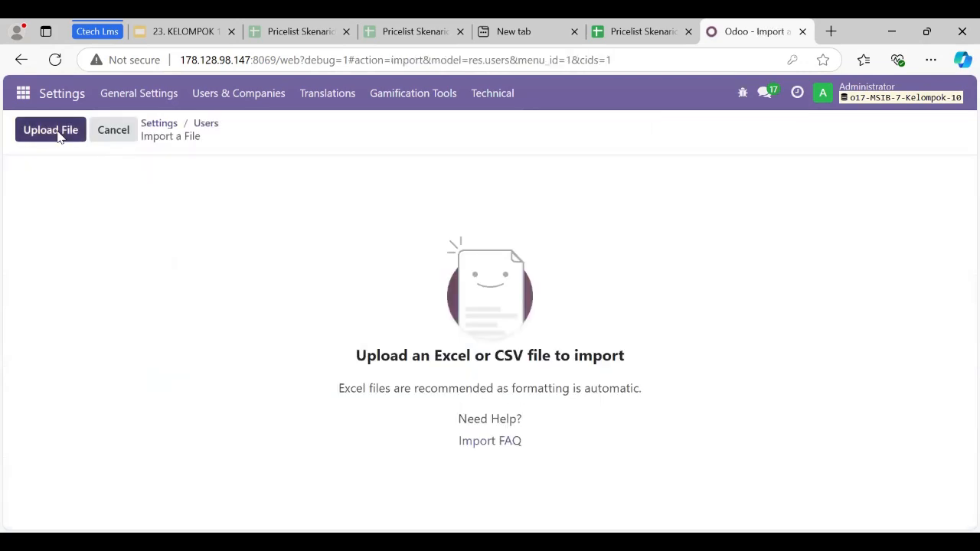
{"action": "left_click", "coordinate": [90, 349]}
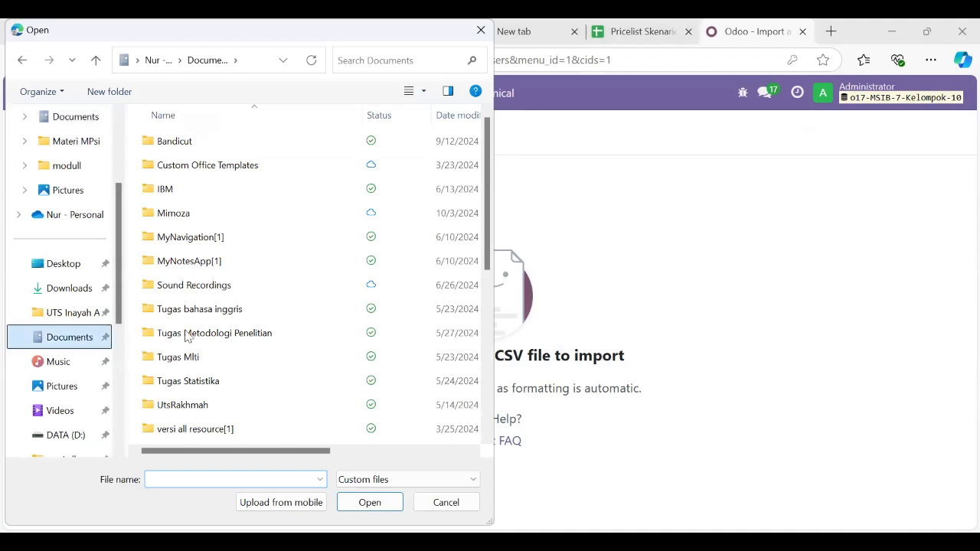
{"action": "scroll", "coordinate": [237, 352], "scroll_direction": "down", "scroll_amount": 3}
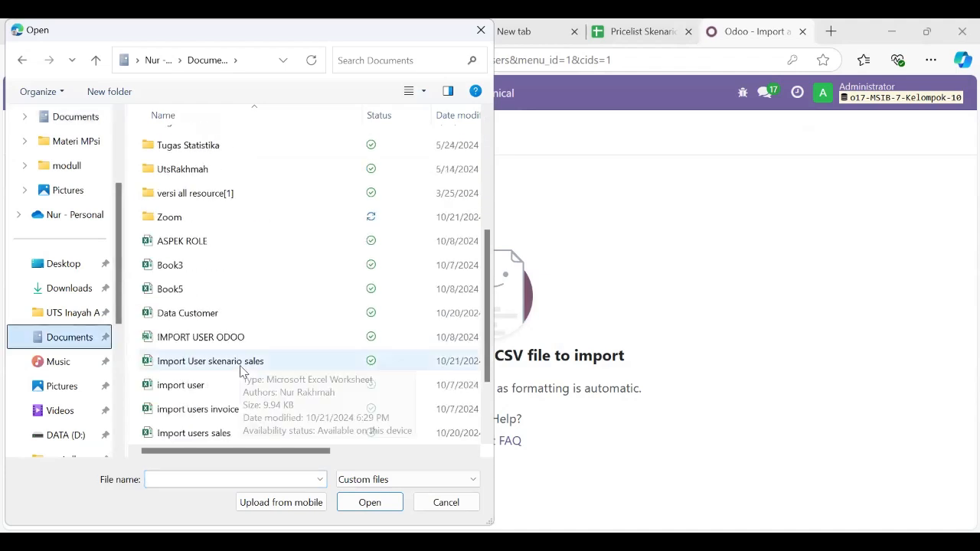
{"action": "double_click", "coordinate": [239, 363]}
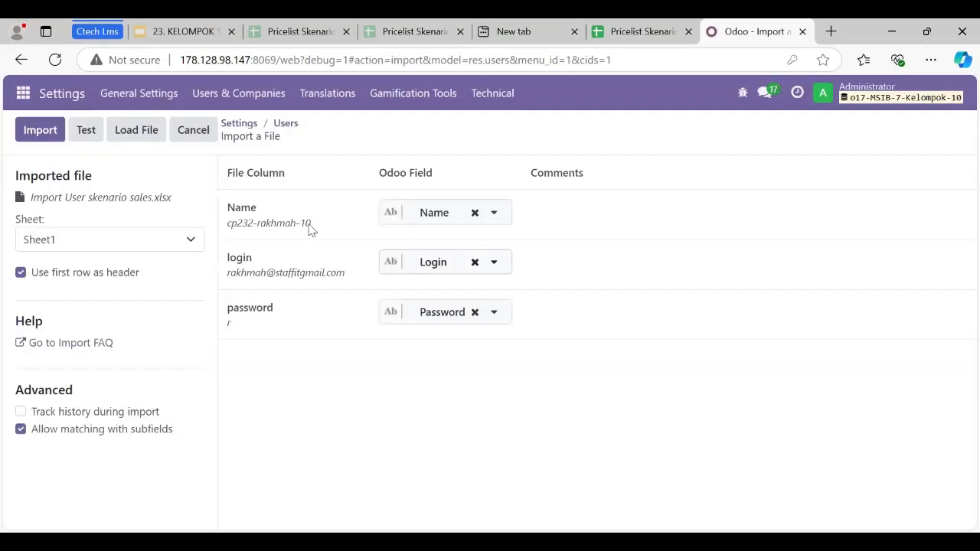
{"action": "left_click", "coordinate": [87, 132]}
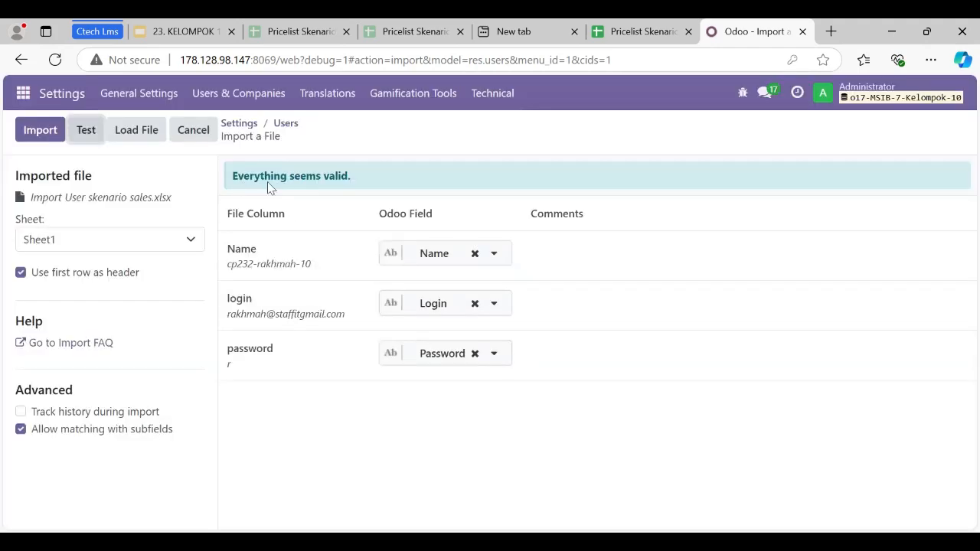
{"action": "left_click", "coordinate": [46, 133]}
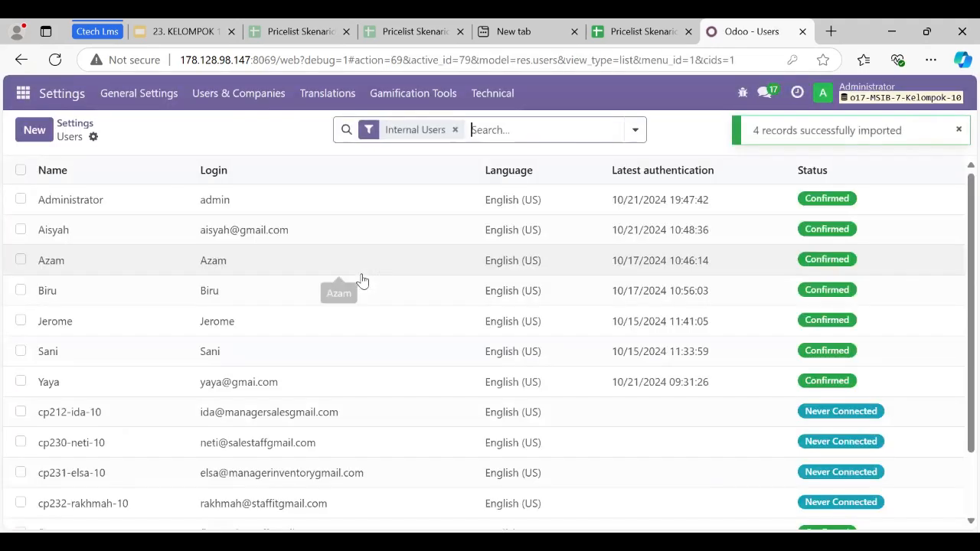
Open the newly imported IT staff user and go to the Administration section of the access rights.
{"action": "scroll", "coordinate": [332, 450], "scroll_direction": "down", "scroll_amount": 2}
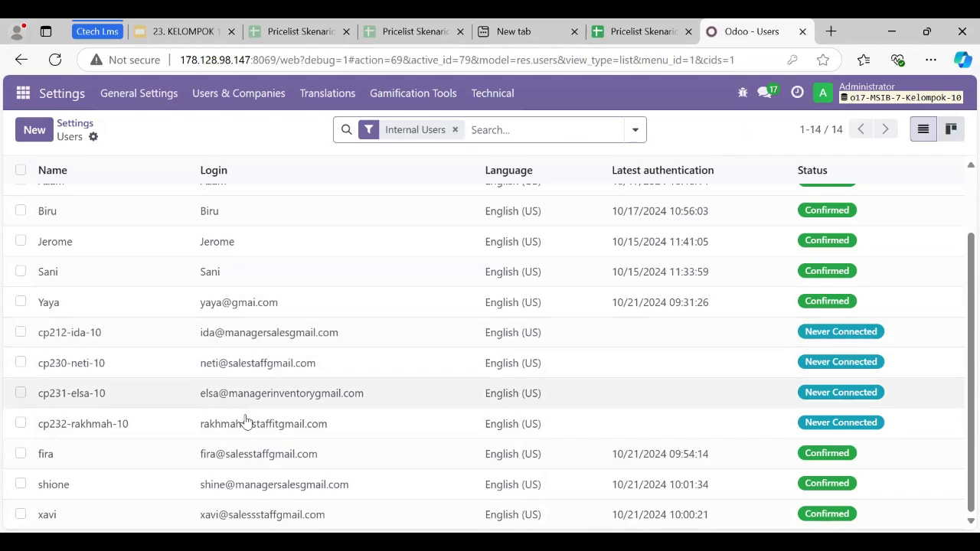
{"action": "double_click", "coordinate": [253, 427]}
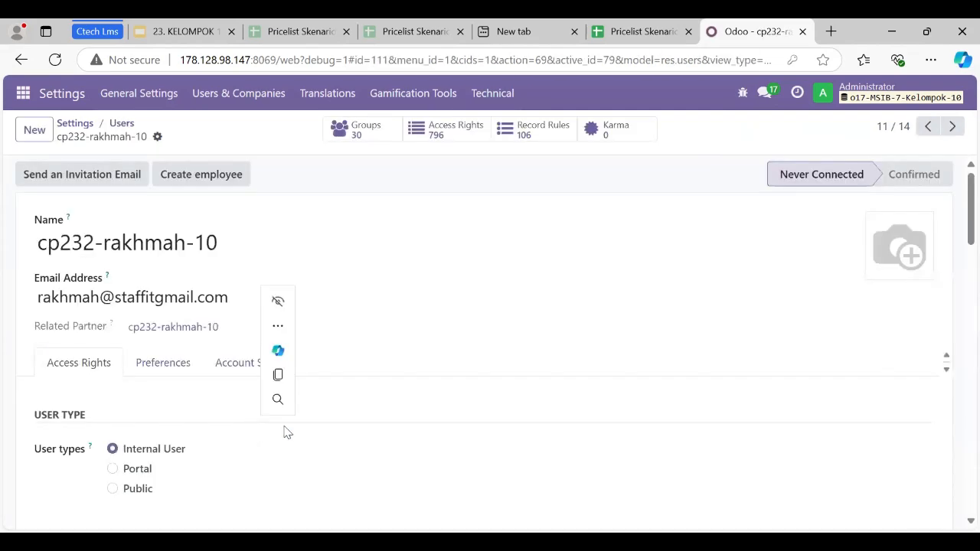
{"action": "scroll", "coordinate": [203, 437], "scroll_direction": "down", "scroll_amount": 5}
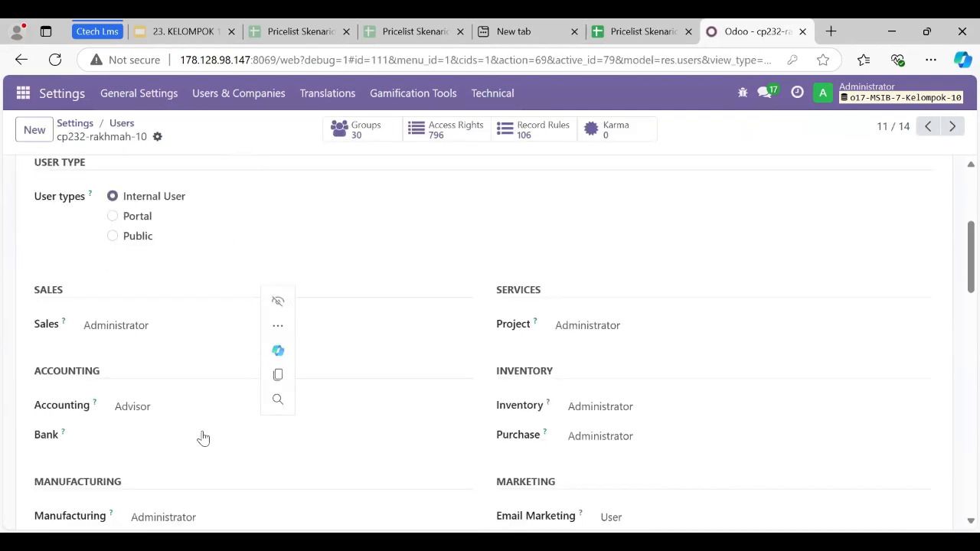
{"action": "scroll", "coordinate": [197, 313], "scroll_direction": "down", "scroll_amount": 2}
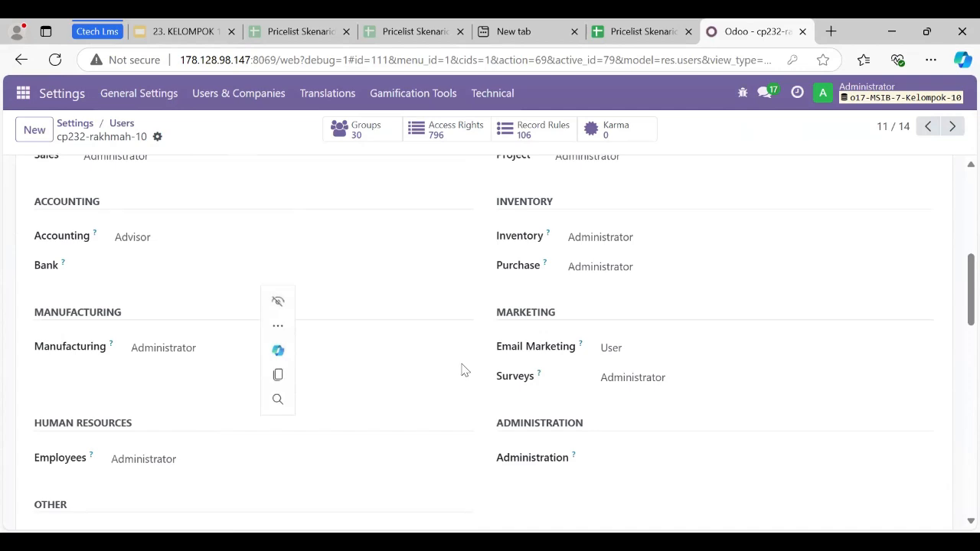
{"action": "scroll", "coordinate": [461, 369], "scroll_direction": "down", "scroll_amount": 2}
Set the IT staff user's Administration access to Settings.
{"action": "left_click", "coordinate": [622, 326]}
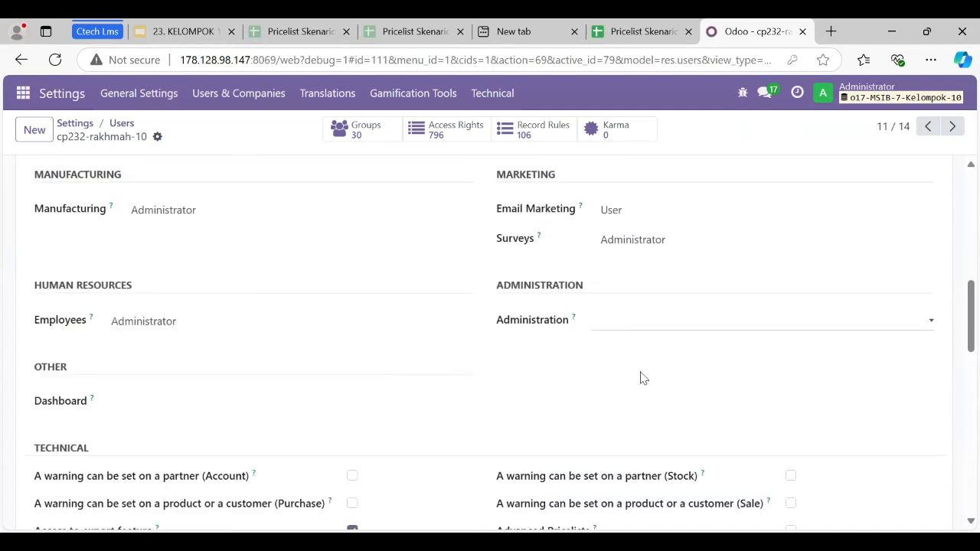
{"action": "left_click", "coordinate": [621, 326]}
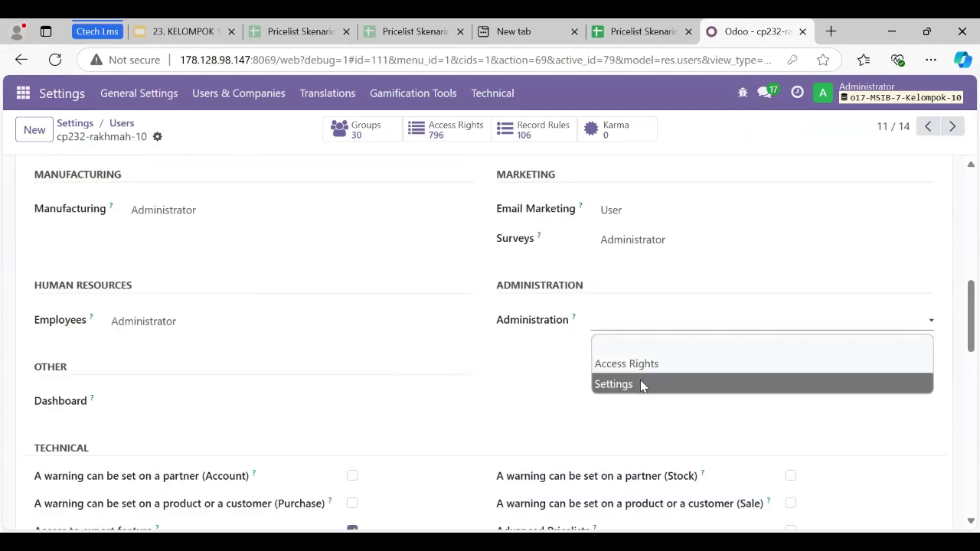
{"action": "left_click", "coordinate": [641, 384]}
{"action": "scroll", "coordinate": [268, 403], "scroll_direction": "up", "scroll_amount": 10}
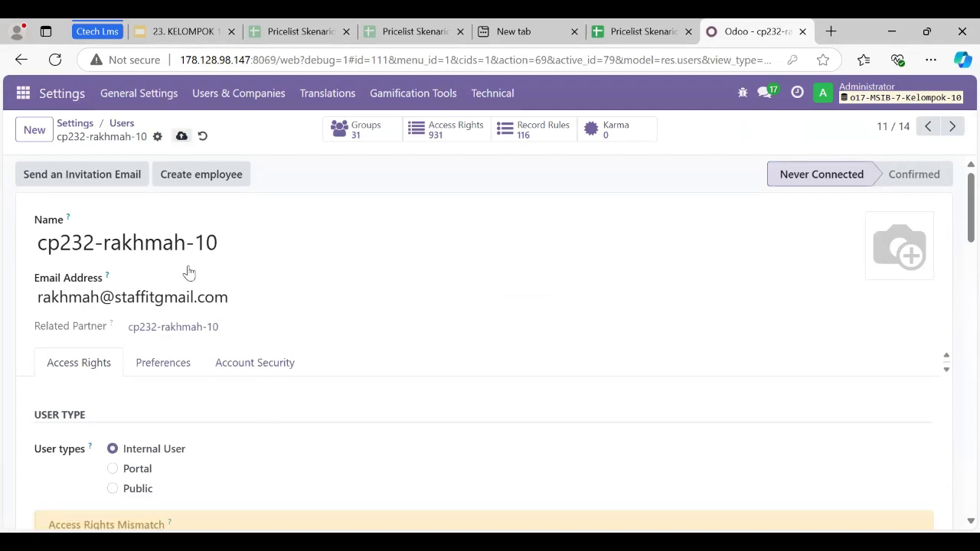
Set the IT staff user's Administration access to Access Rights and save the record.
{"action": "scroll", "coordinate": [201, 372], "scroll_direction": "down", "scroll_amount": 3}
{"action": "scroll", "coordinate": [202, 371], "scroll_direction": "down", "scroll_amount": 10}
{"action": "scroll", "coordinate": [202, 370], "scroll_direction": "down", "scroll_amount": 4}
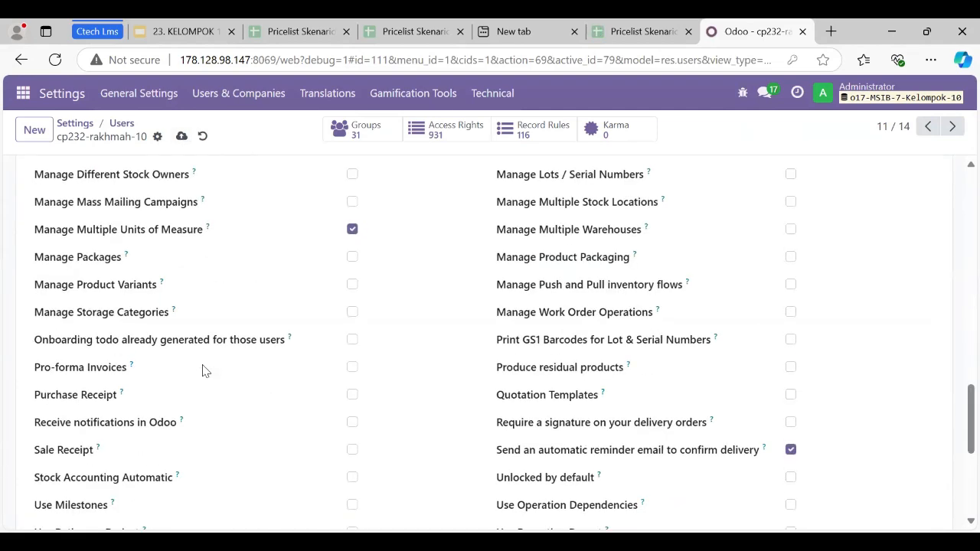
{"action": "scroll", "coordinate": [203, 370], "scroll_direction": "up", "scroll_amount": 5}
{"action": "left_click", "coordinate": [610, 193]}
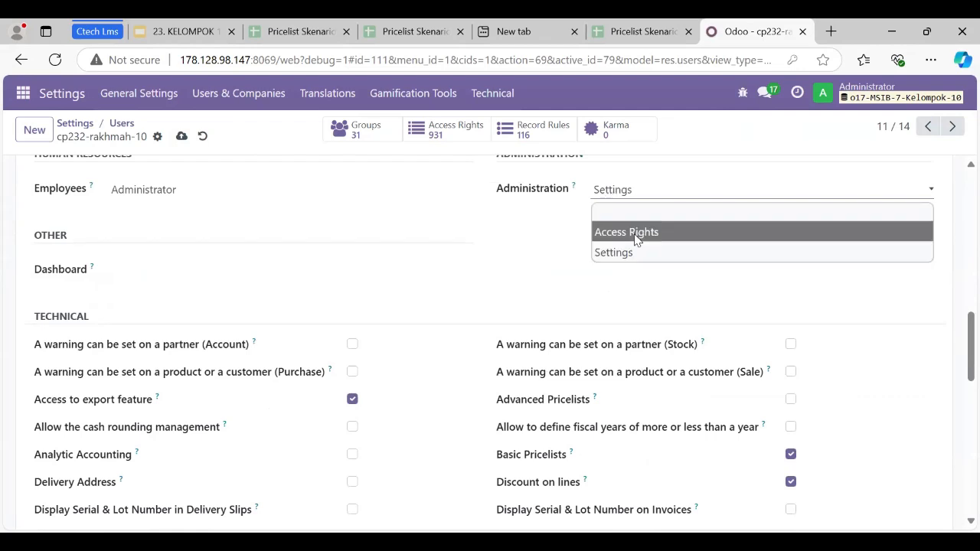
{"action": "left_click", "coordinate": [635, 239]}
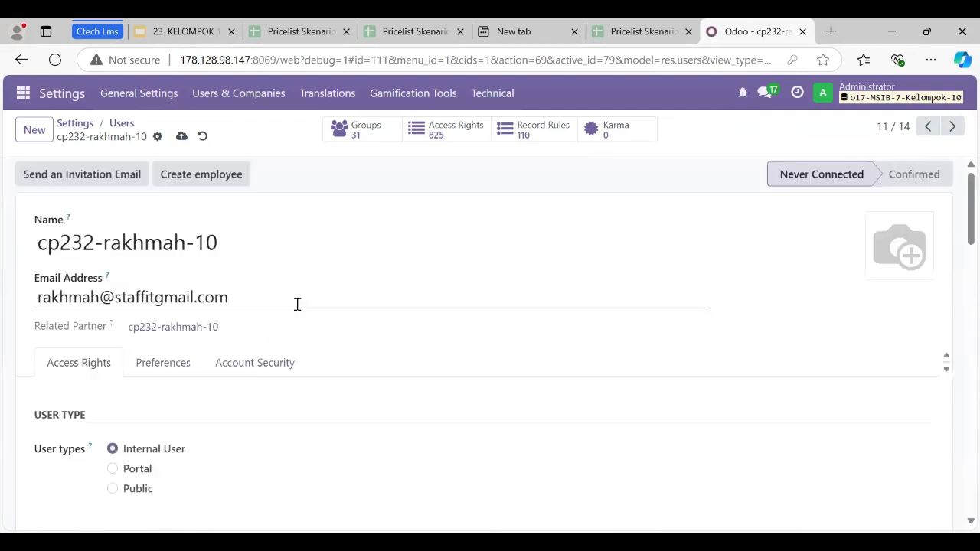
{"action": "left_click", "coordinate": [182, 135]}
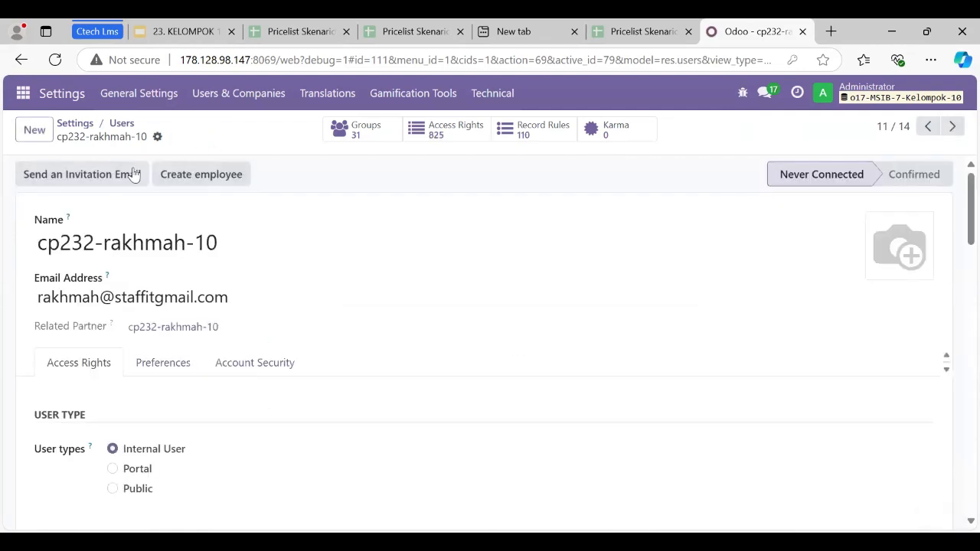
Change the IT staff user's password, entering a value in the new password field.
{"action": "left_click", "coordinate": [156, 137]}
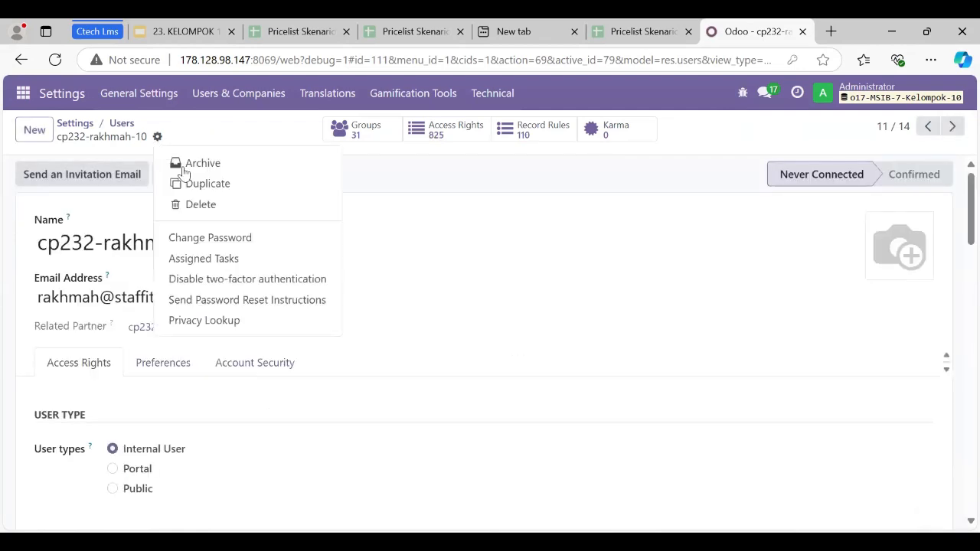
{"action": "left_click", "coordinate": [213, 237]}
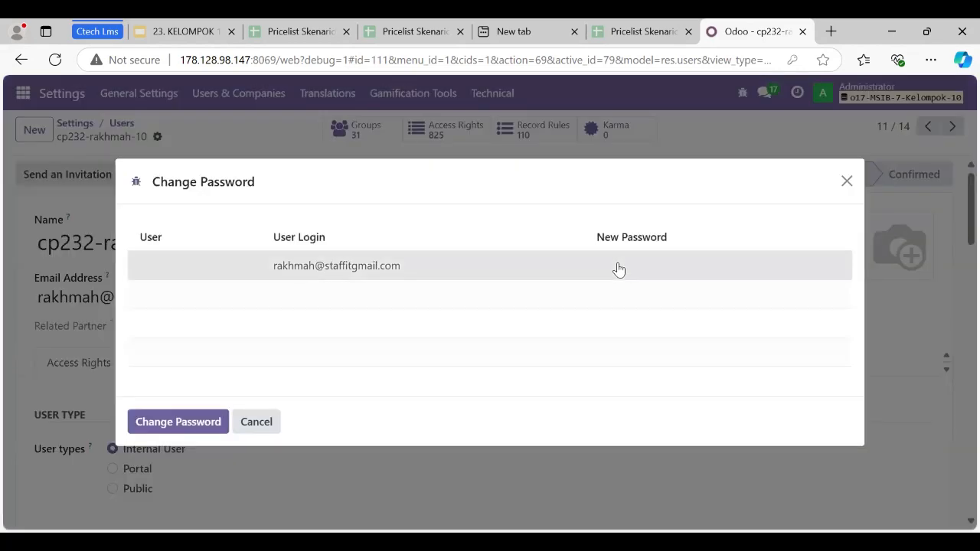
{"action": "left_click", "coordinate": [619, 264]}
{"action": "left_click", "coordinate": [195, 422]}
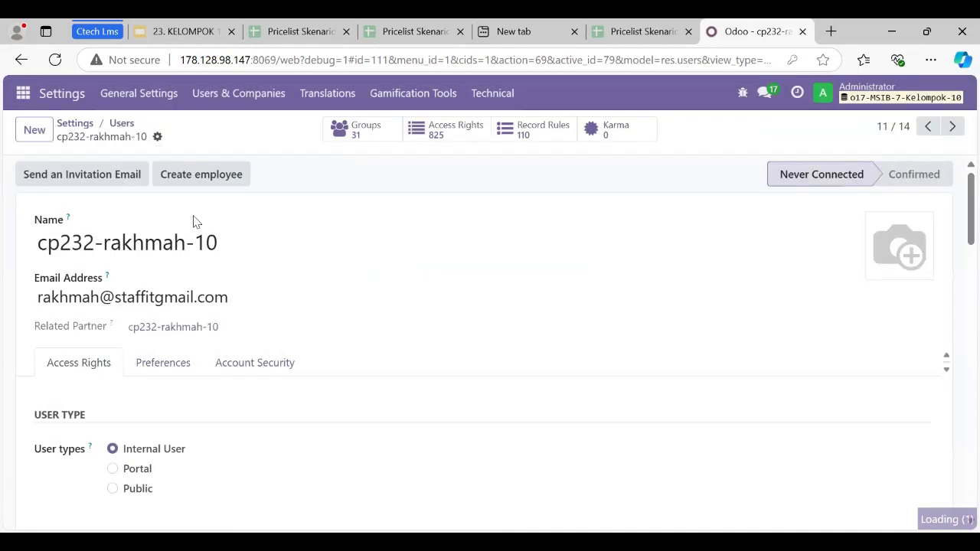
Open the imported sales staff user from the users list and set the Inventory access to User.
{"action": "left_click", "coordinate": [121, 124]}
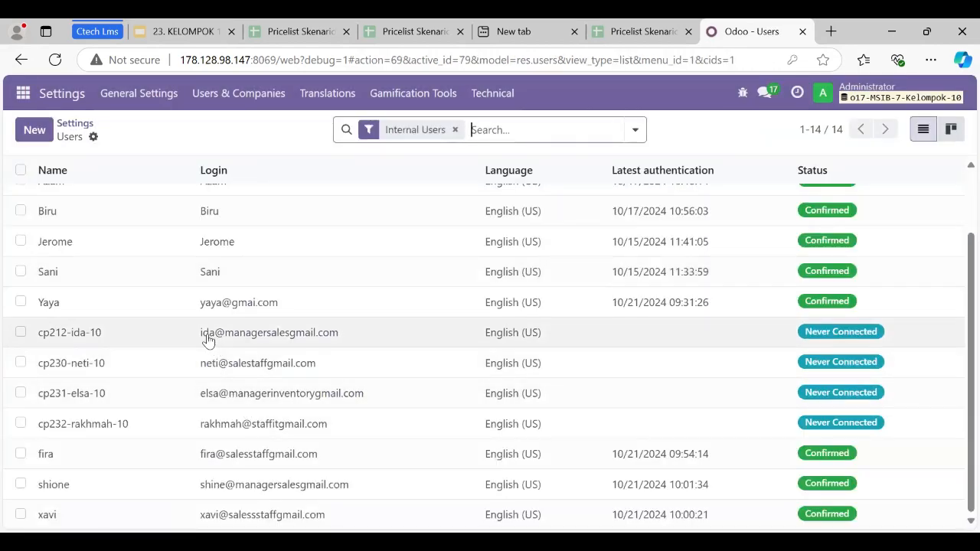
{"action": "left_click", "coordinate": [231, 370]}
{"action": "scroll", "coordinate": [200, 367], "scroll_direction": "down", "scroll_amount": 4}
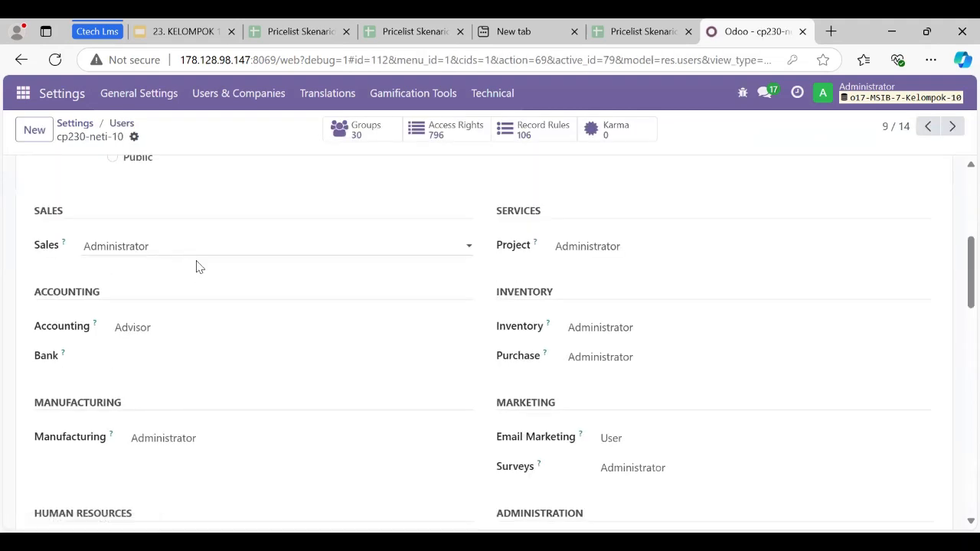
{"action": "left_click", "coordinate": [588, 335]}
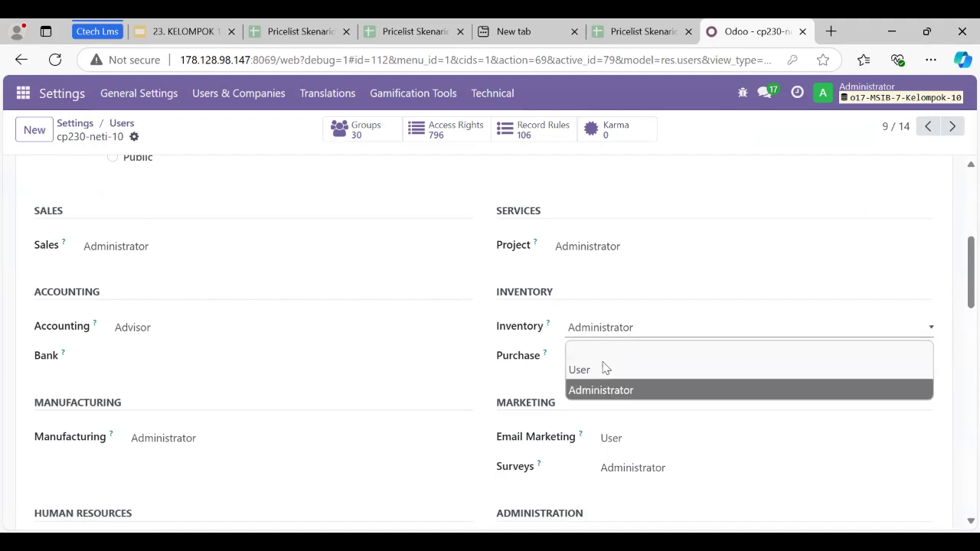
{"action": "key", "text": "Return"}
Clear the sales staff user's Project, Email Marketing and Surveys access so all three are blank.
{"action": "left_click", "coordinate": [604, 248]}
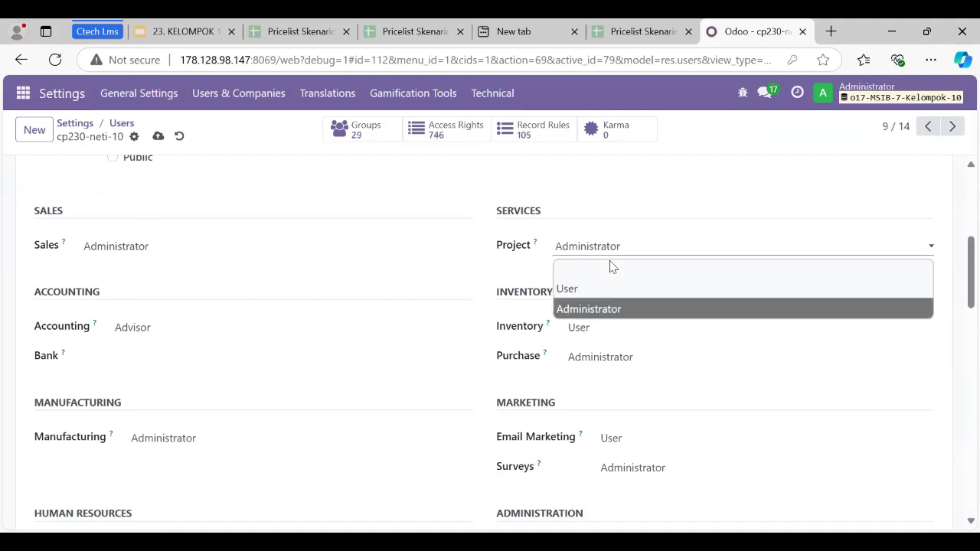
{"action": "left_click", "coordinate": [609, 261]}
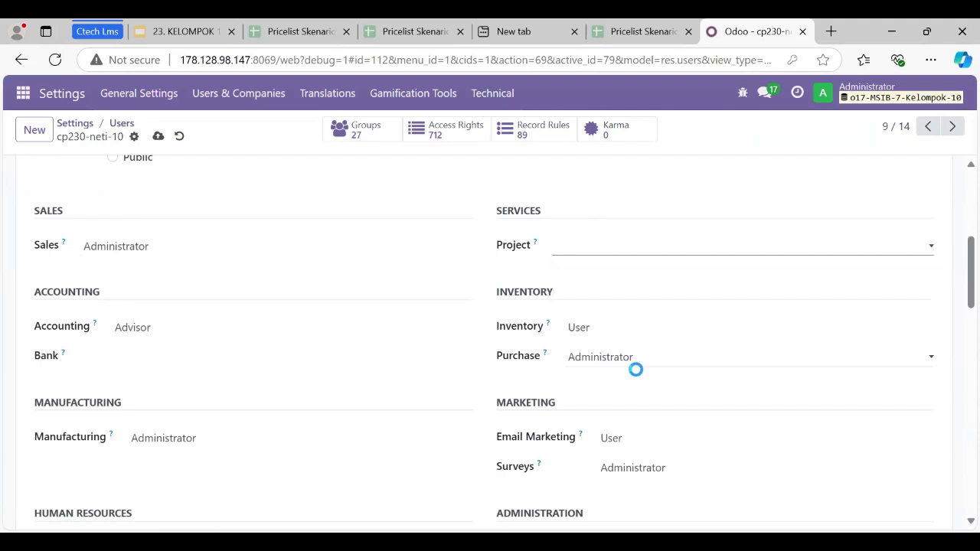
{"action": "left_click", "coordinate": [643, 439]}
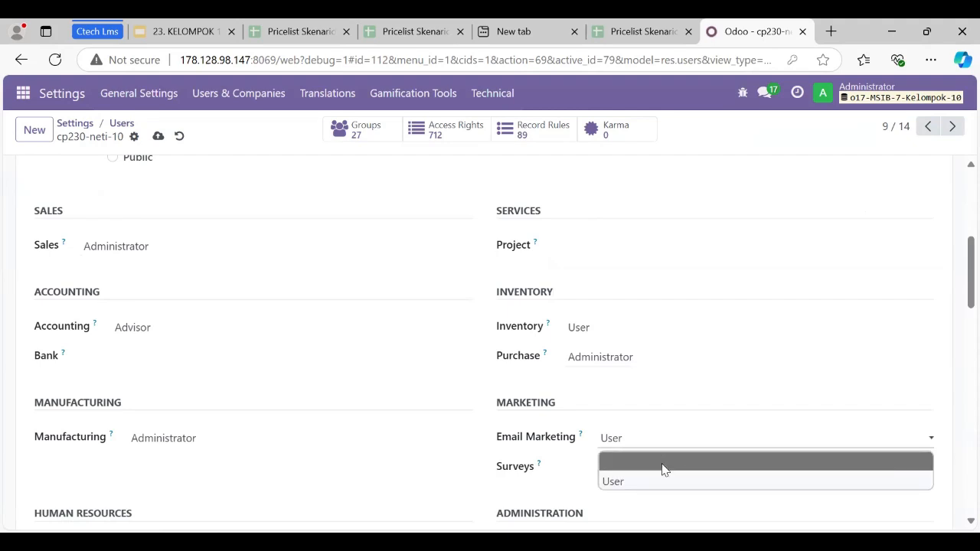
{"action": "left_click", "coordinate": [632, 461]}
{"action": "left_click", "coordinate": [631, 468]}
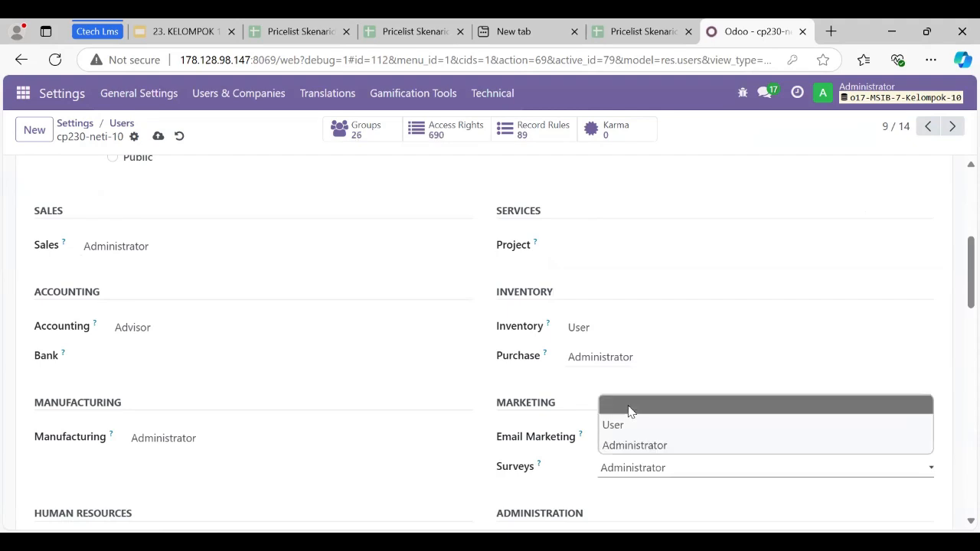
{"action": "left_click", "coordinate": [627, 411]}
Clear the sales staff user's Manufacturing and Employees access so both are blank.
{"action": "scroll", "coordinate": [268, 339], "scroll_direction": "down", "scroll_amount": 2}
{"action": "left_click", "coordinate": [200, 255]}
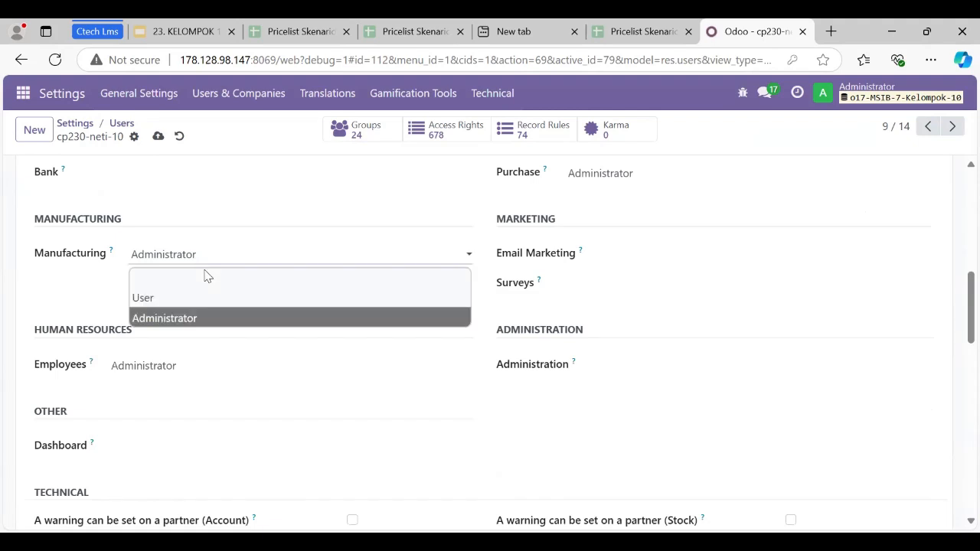
{"action": "left_click", "coordinate": [215, 366]}
{"action": "left_click", "coordinate": [231, 395]}
{"action": "scroll", "coordinate": [191, 331], "scroll_direction": "up", "scroll_amount": 2}
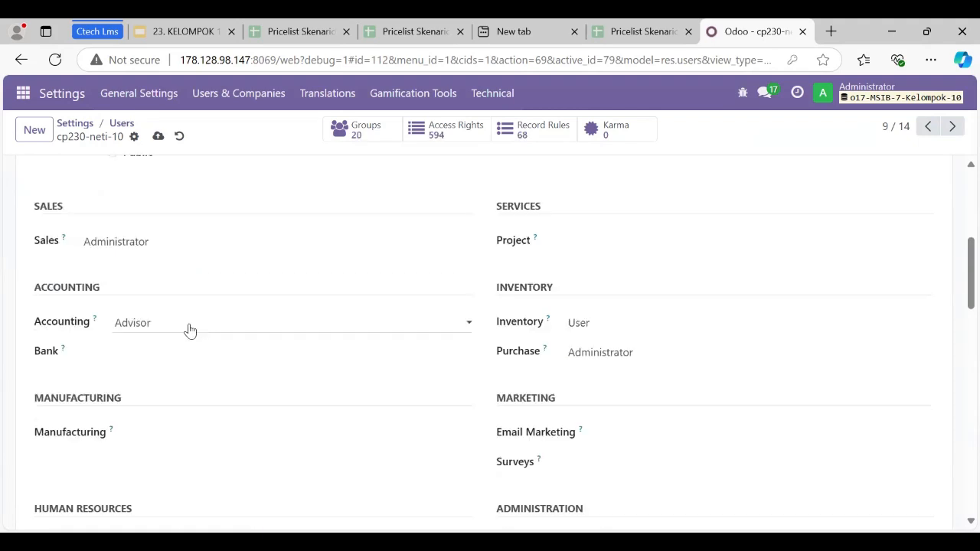
Clear the sales staff user's Accounting and Purchase access so both are blank.
{"action": "left_click", "coordinate": [190, 329]}
{"action": "left_click", "coordinate": [195, 345]}
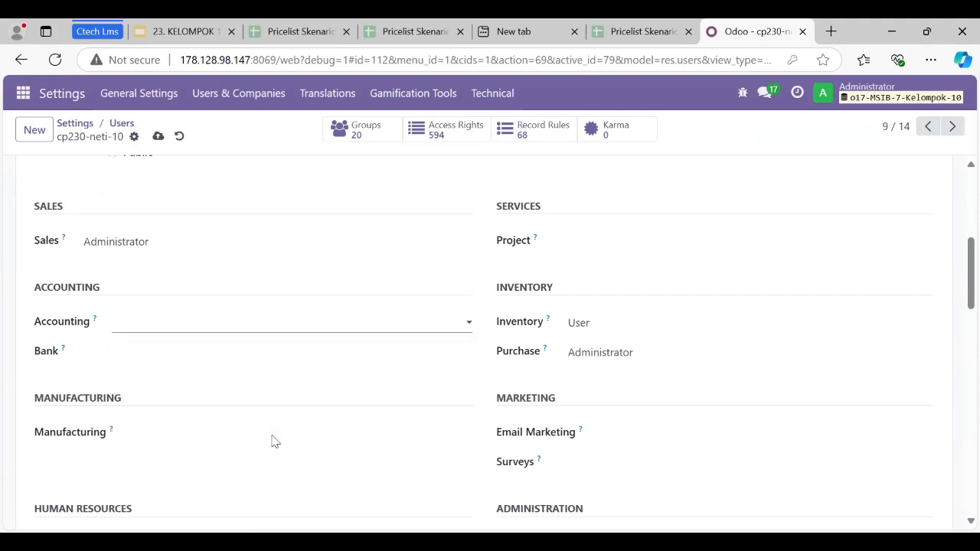
{"action": "scroll", "coordinate": [273, 440], "scroll_direction": "down", "scroll_amount": 1}
{"action": "left_click", "coordinate": [600, 276]}
{"action": "left_click", "coordinate": [608, 293]}
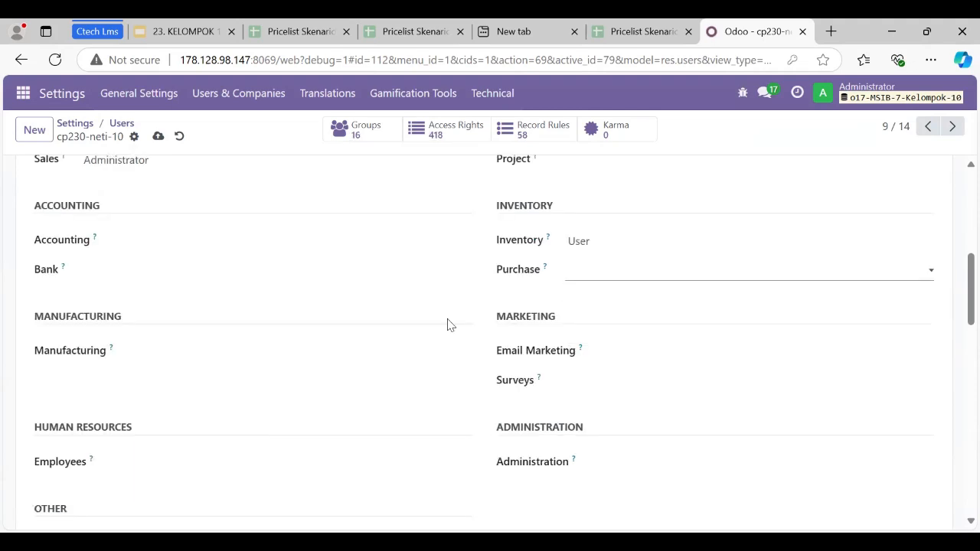
Disable the Contact Creation extra right for the sales staff user and save the record.
{"action": "scroll", "coordinate": [444, 324], "scroll_direction": "down", "scroll_amount": 15}
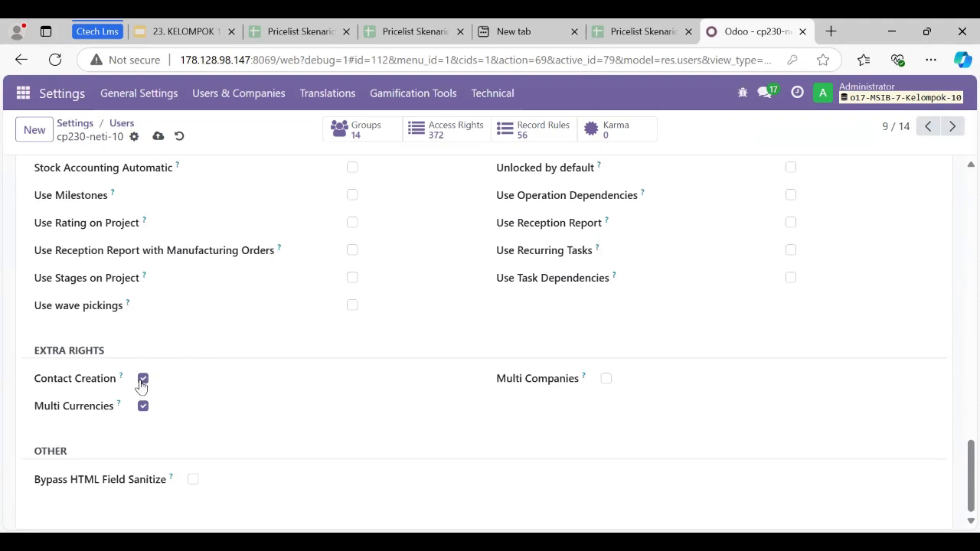
{"action": "left_click", "coordinate": [143, 379]}
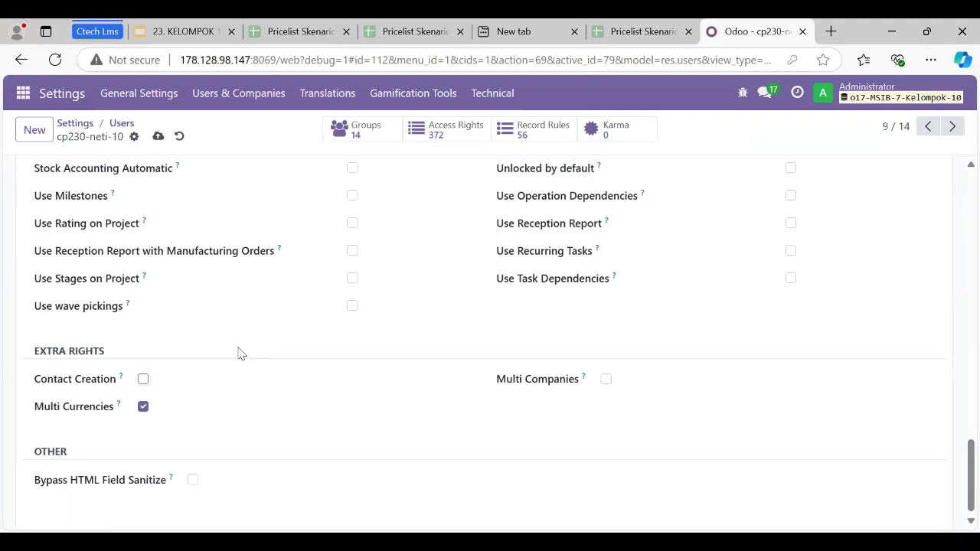
{"action": "scroll", "coordinate": [239, 352], "scroll_direction": "up", "scroll_amount": 15}
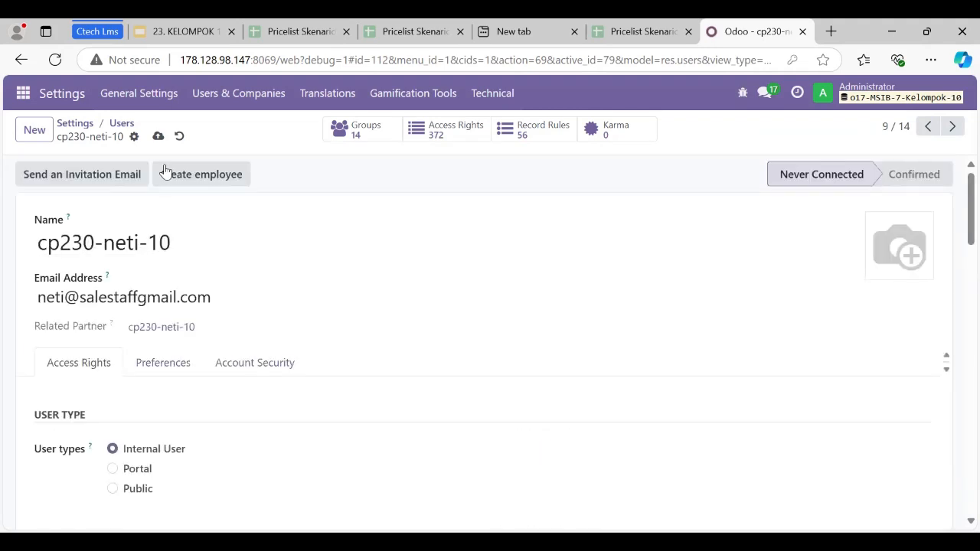
{"action": "left_click", "coordinate": [159, 138]}
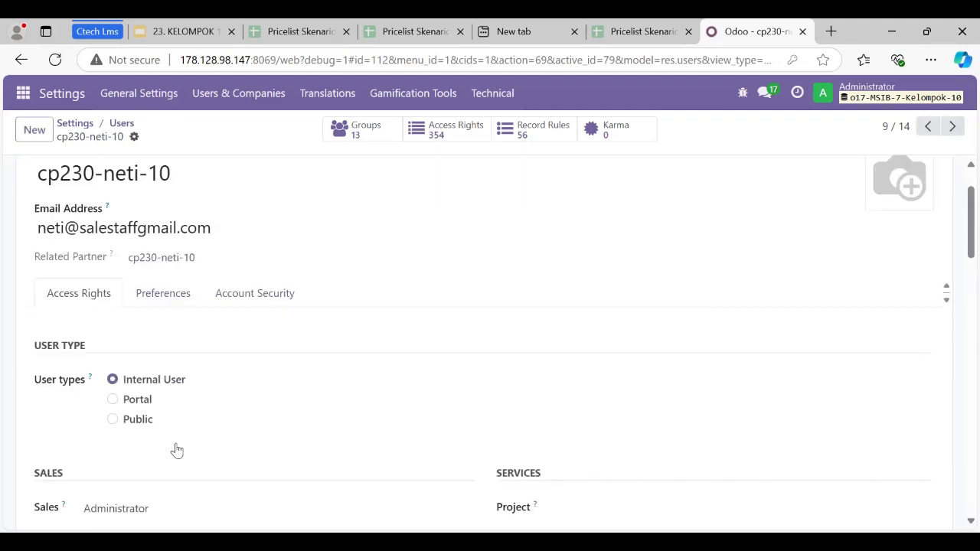
Change the sales staff user's password, entering a value in the new password field.
{"action": "left_click", "coordinate": [134, 137]}
{"action": "left_click", "coordinate": [183, 236]}
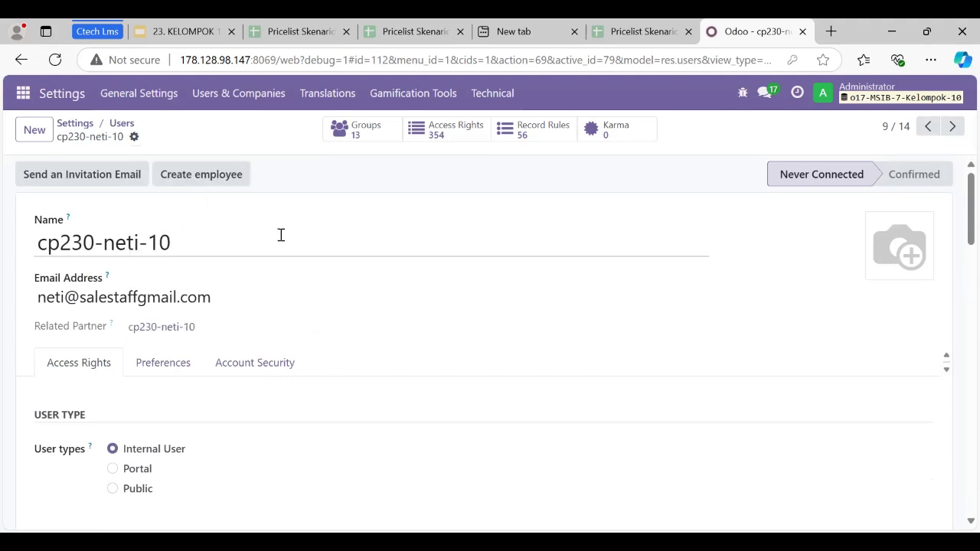
{"action": "left_click", "coordinate": [593, 268]}
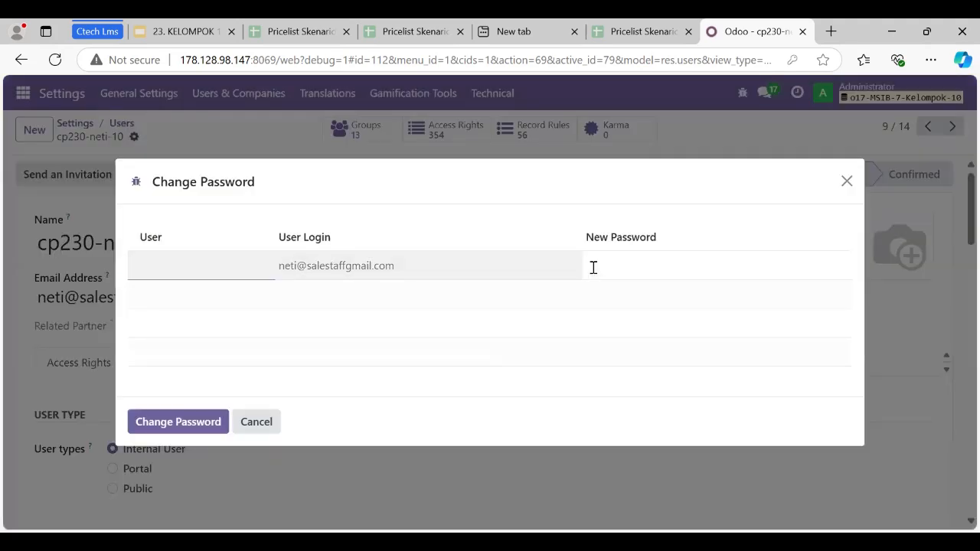
{"action": "left_click", "coordinate": [187, 425]}
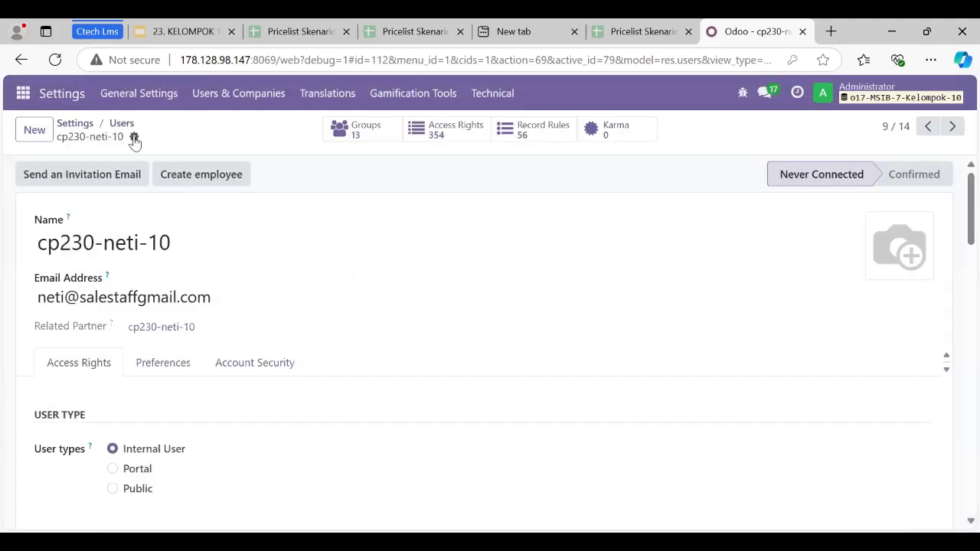
{"action": "left_click", "coordinate": [134, 136]}
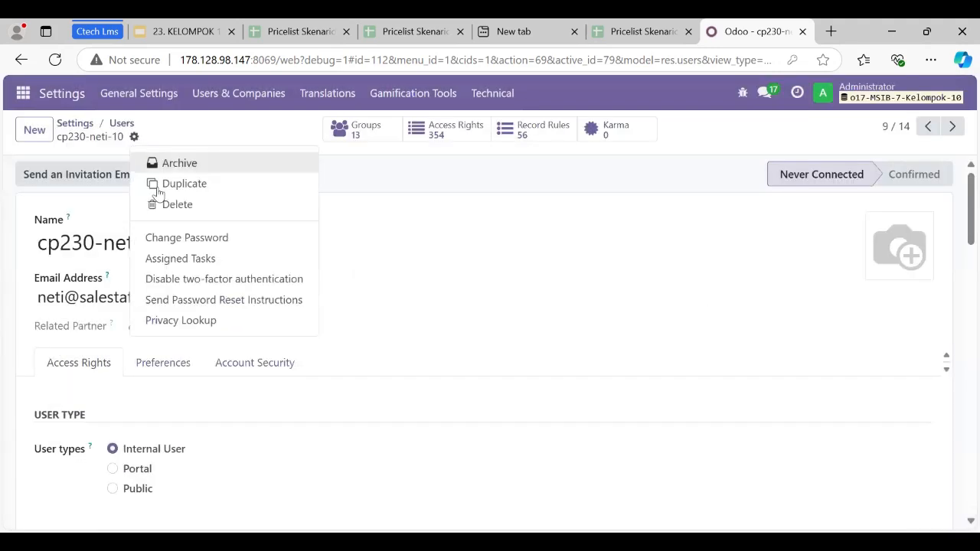
Open the imported sales manager user from the users list and set the Inventory access to User.
{"action": "left_click", "coordinate": [122, 124]}
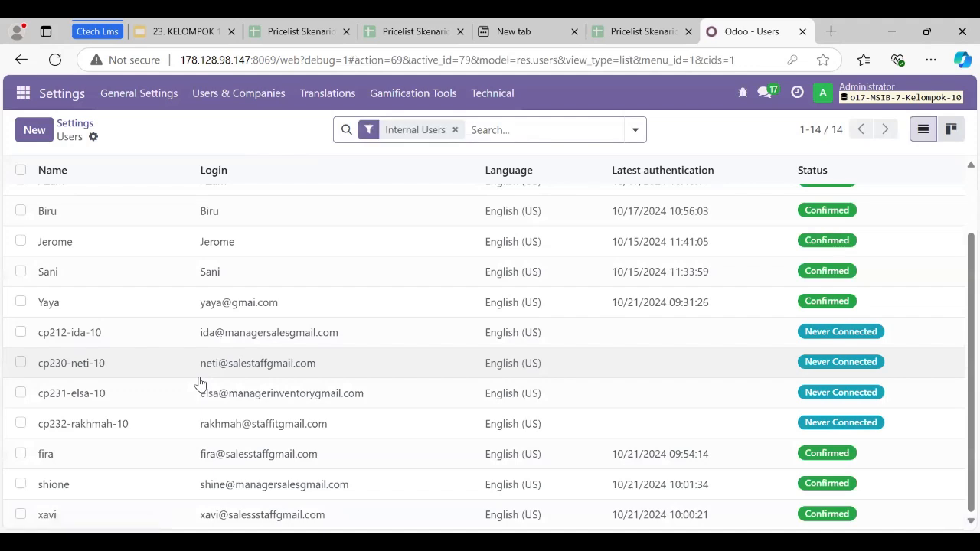
{"action": "double_click", "coordinate": [234, 340]}
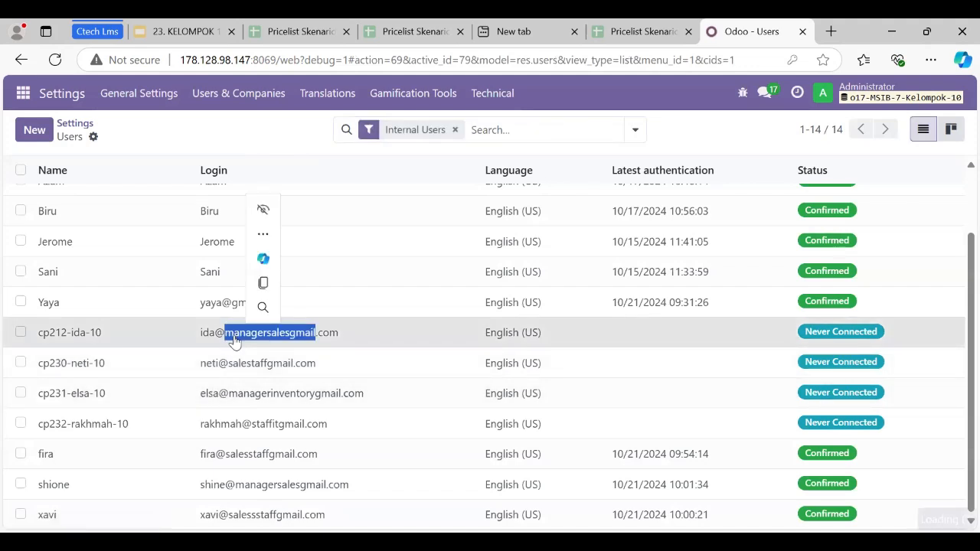
{"action": "left_click", "coordinate": [234, 340]}
{"action": "scroll", "coordinate": [247, 360], "scroll_direction": "down", "scroll_amount": 4}
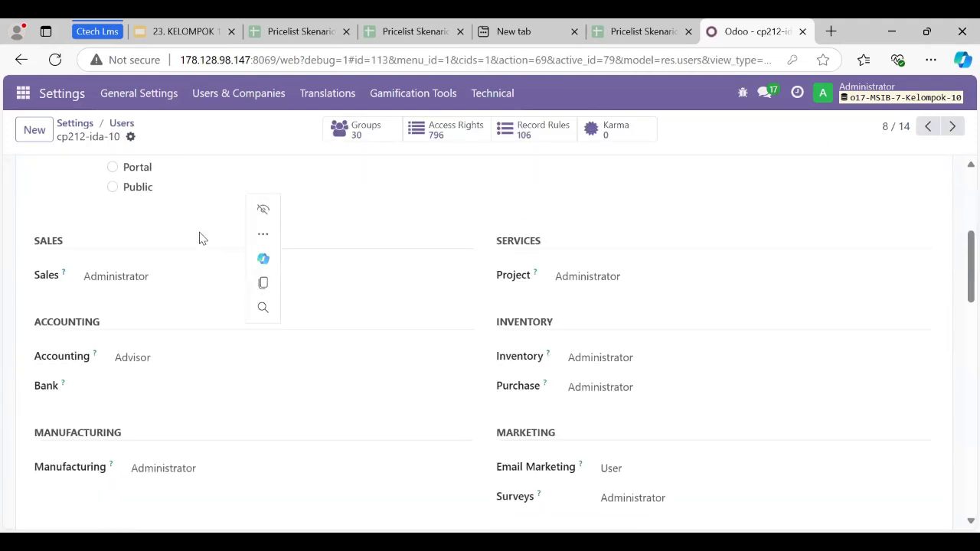
{"action": "scroll", "coordinate": [198, 238], "scroll_direction": "up", "scroll_amount": 2}
{"action": "scroll", "coordinate": [222, 358], "scroll_direction": "down", "scroll_amount": 2}
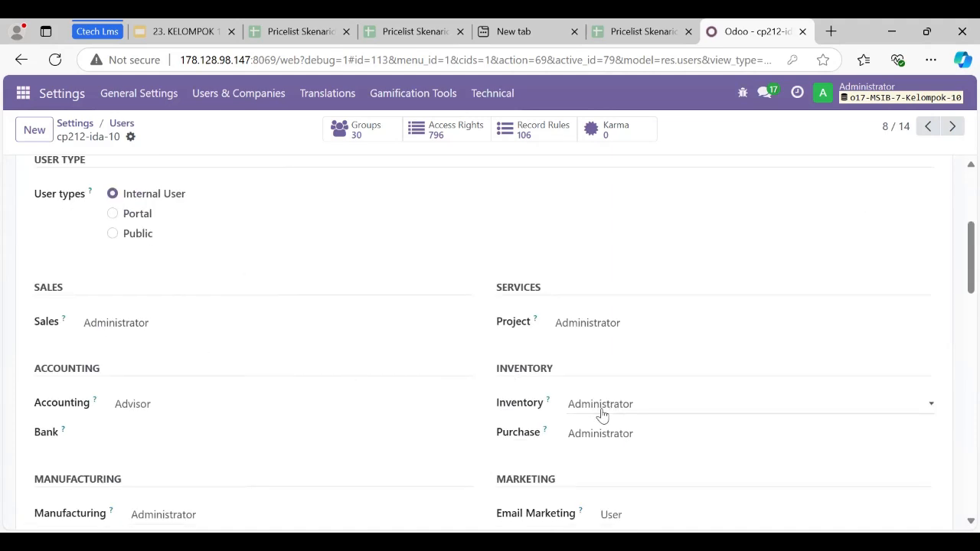
{"action": "left_click", "coordinate": [675, 405]}
{"action": "left_click", "coordinate": [678, 427]}
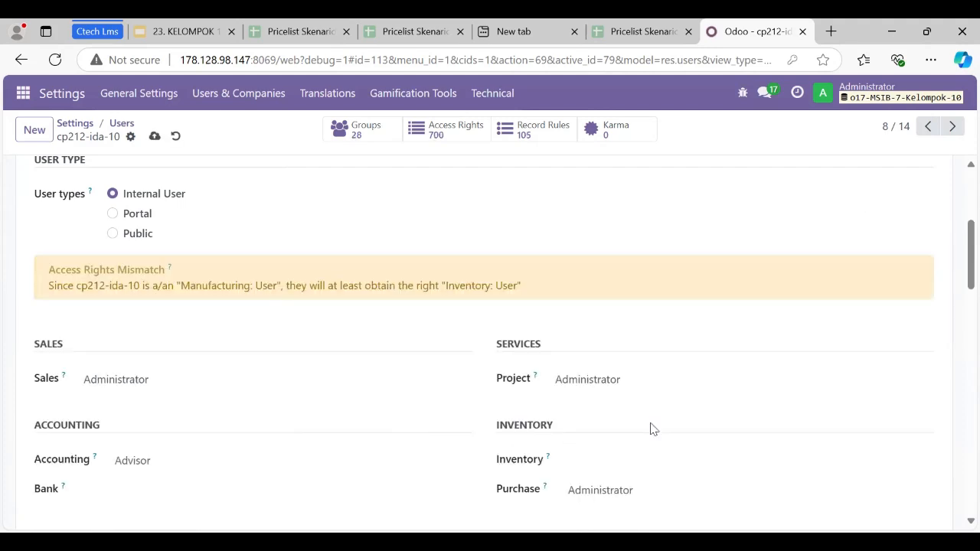
{"action": "scroll", "coordinate": [646, 426], "scroll_direction": "down", "scroll_amount": 2}
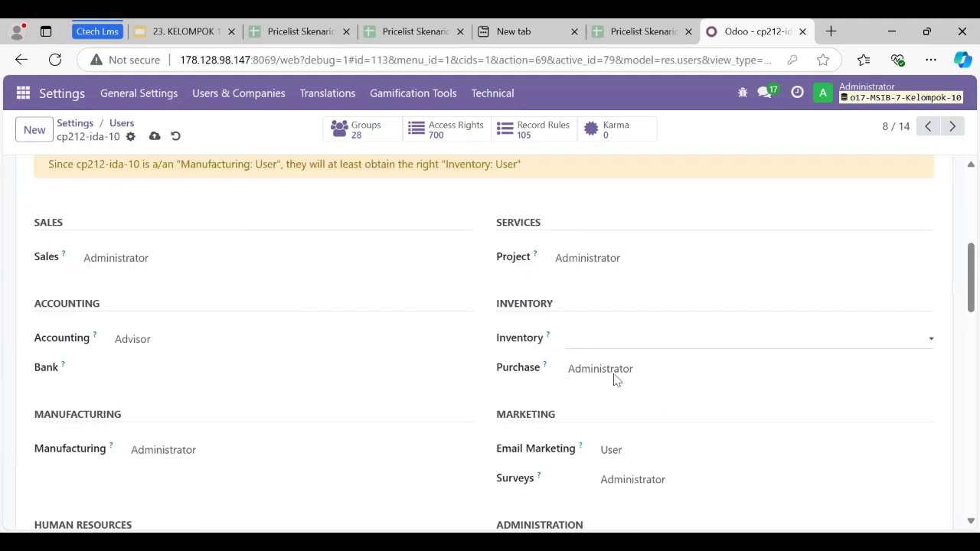
{"action": "left_click", "coordinate": [615, 342]}
{"action": "left_click", "coordinate": [617, 382]}
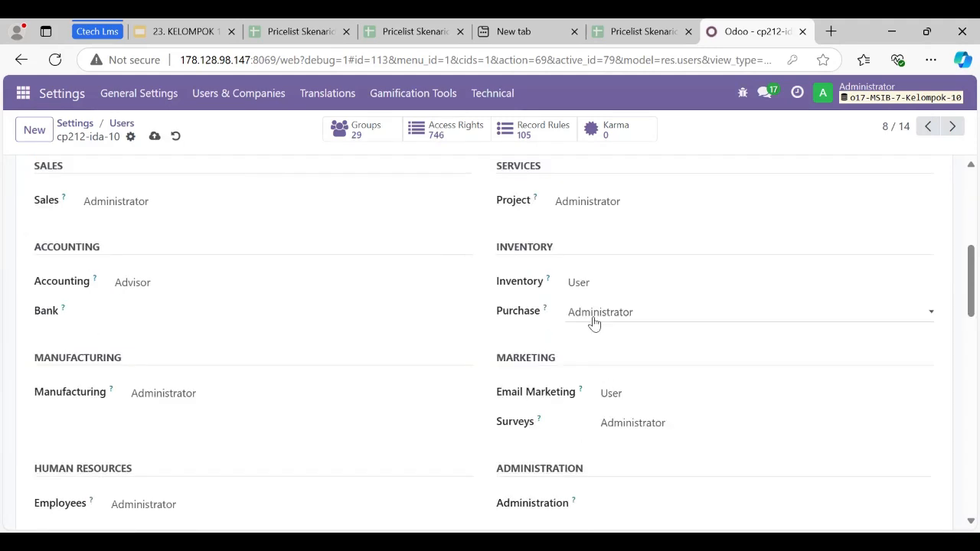
Clear the sales manager user's Purchase and Project access so both are blank.
{"action": "left_click", "coordinate": [594, 317]}
{"action": "left_click", "coordinate": [605, 338]}
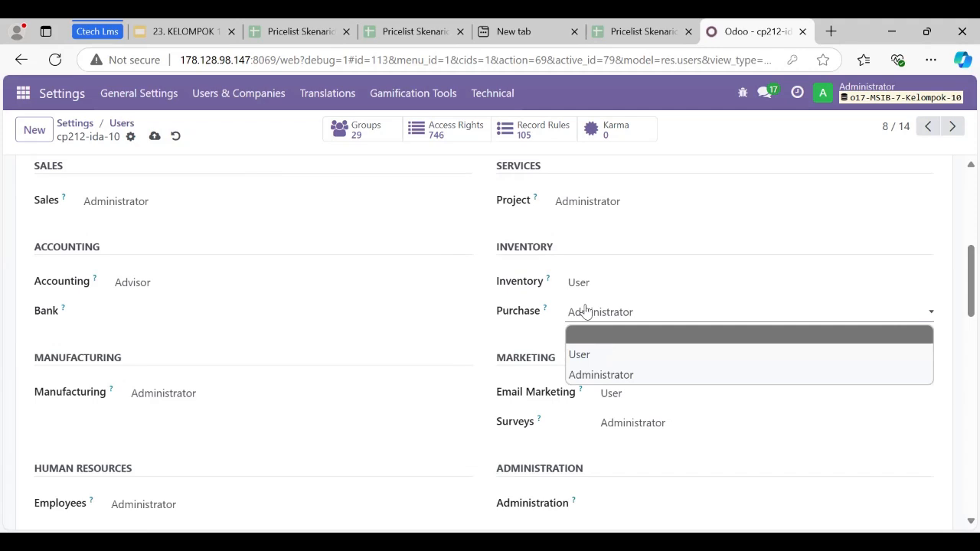
{"action": "scroll", "coordinate": [586, 309], "scroll_direction": "up", "scroll_amount": 1}
{"action": "left_click", "coordinate": [586, 309]}
{"action": "left_click", "coordinate": [594, 329]}
Clear the sales manager user's Email Marketing and Surveys access so both are blank.
{"action": "scroll", "coordinate": [618, 409], "scroll_direction": "down", "scroll_amount": 2}
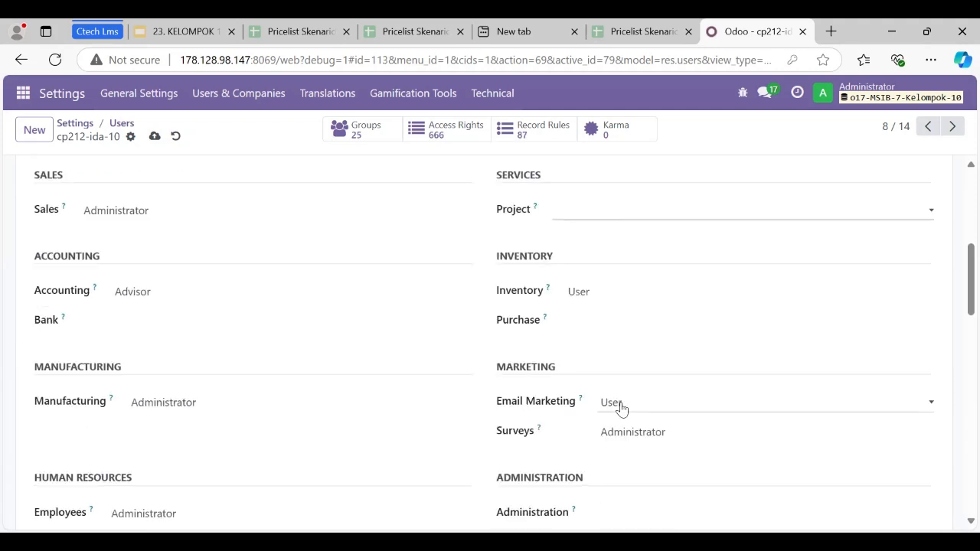
{"action": "left_click", "coordinate": [626, 413]}
{"action": "left_click", "coordinate": [631, 426]}
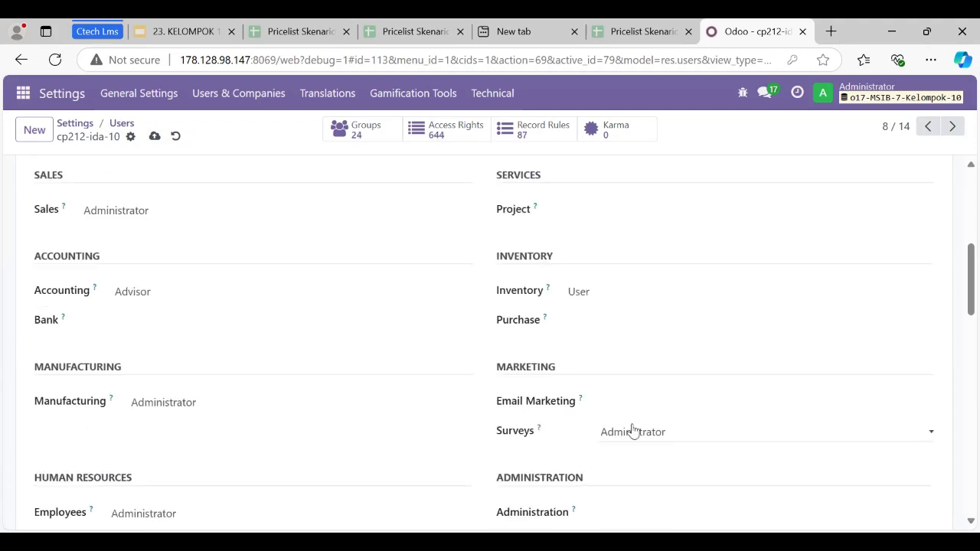
{"action": "left_click", "coordinate": [632, 432]}
{"action": "left_click", "coordinate": [649, 458]}
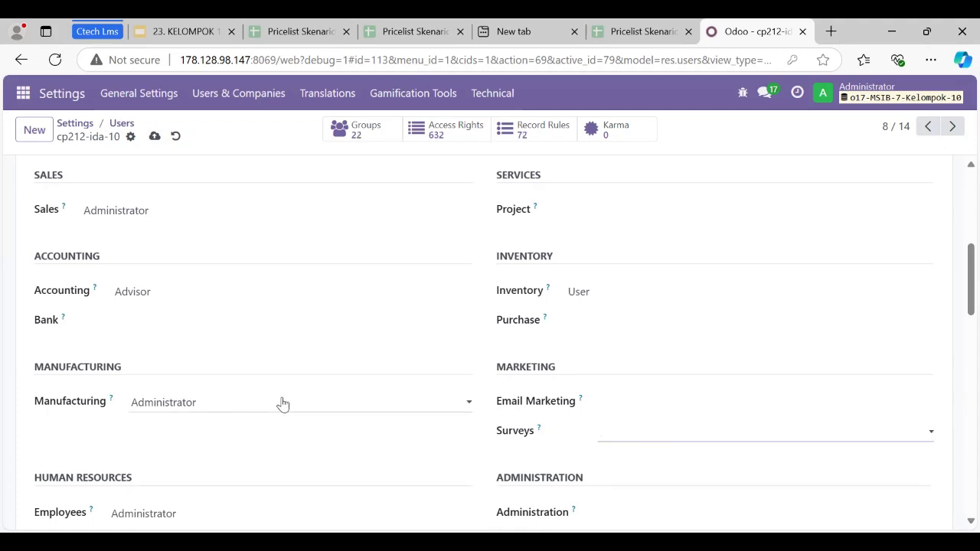
Clear the sales manager user's Manufacturing and Employees access so both are blank.
{"action": "left_click", "coordinate": [282, 404]}
{"action": "left_click", "coordinate": [294, 431]}
{"action": "scroll", "coordinate": [218, 342], "scroll_direction": "down", "scroll_amount": 2}
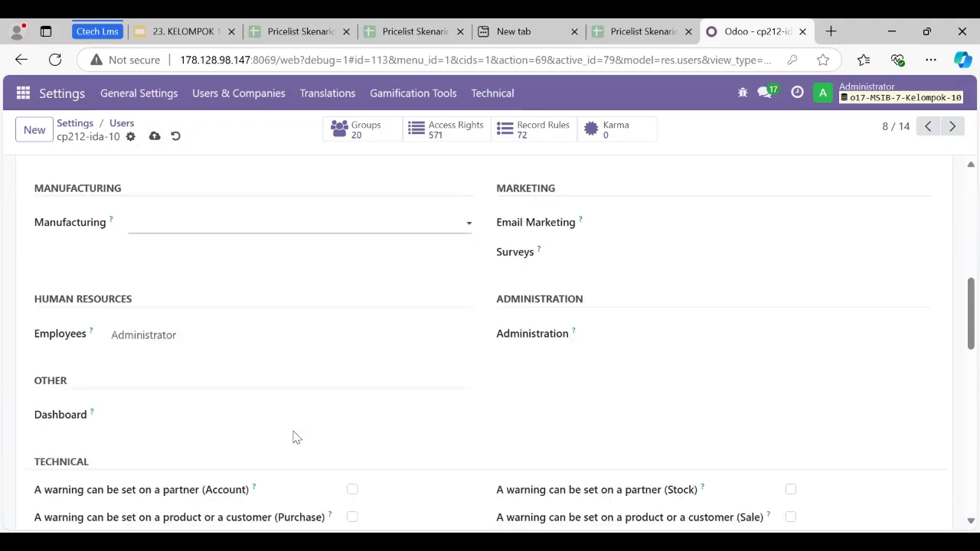
{"action": "left_click", "coordinate": [217, 341]}
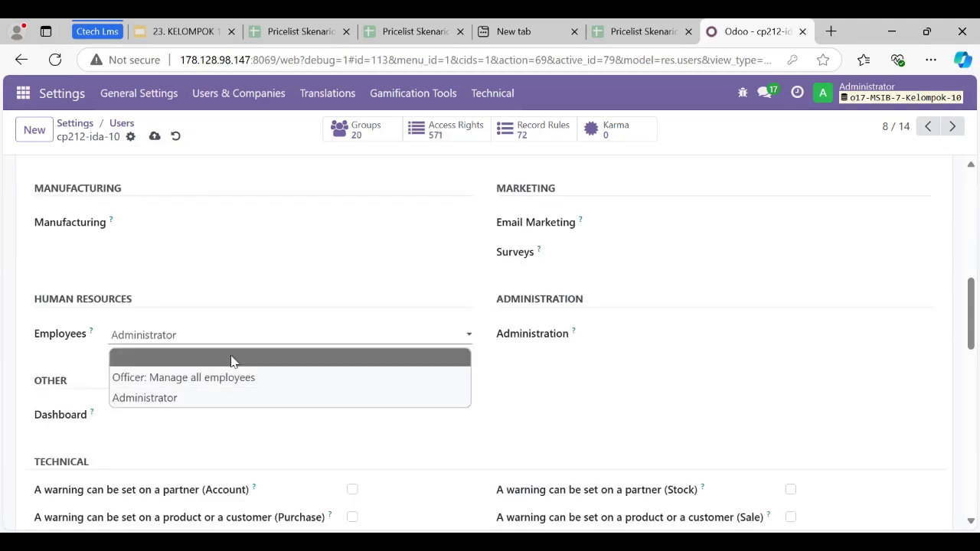
{"action": "left_click", "coordinate": [232, 360]}
Disable the Contact Creation extra right for the sales manager user and save the record.
{"action": "scroll", "coordinate": [171, 385], "scroll_direction": "down", "scroll_amount": 10}
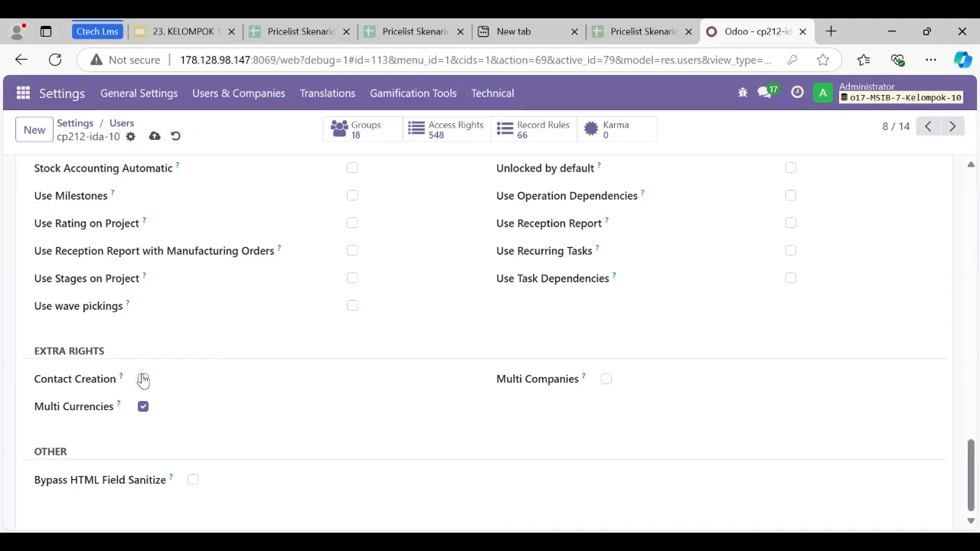
{"action": "scroll", "coordinate": [142, 379], "scroll_direction": "up", "scroll_amount": 15}
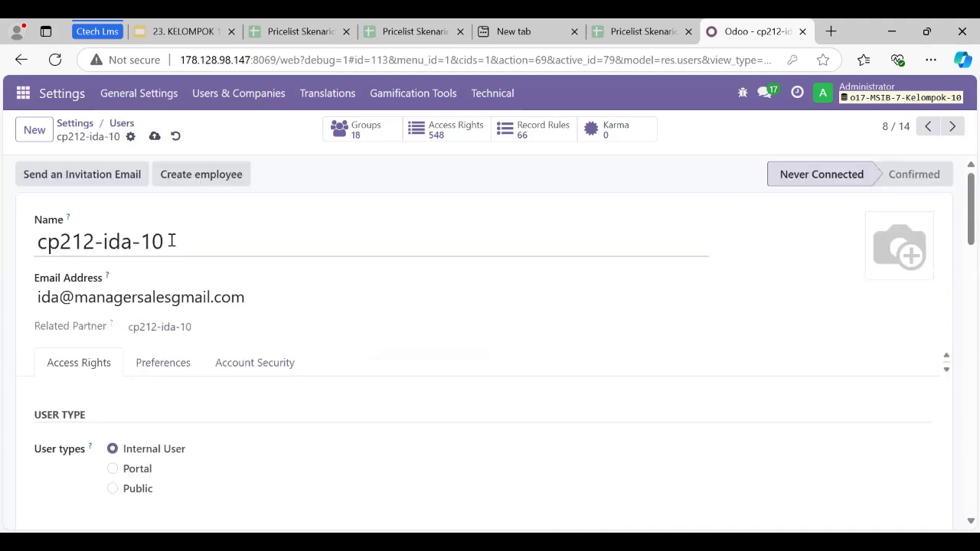
{"action": "scroll", "coordinate": [320, 453], "scroll_direction": "down", "scroll_amount": 4}
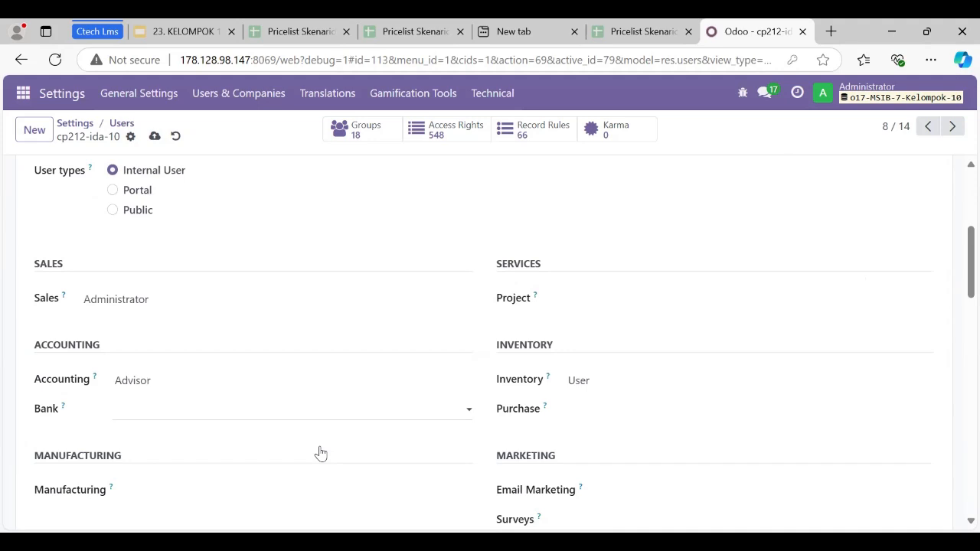
{"action": "scroll", "coordinate": [319, 454], "scroll_direction": "up", "scroll_amount": 4}
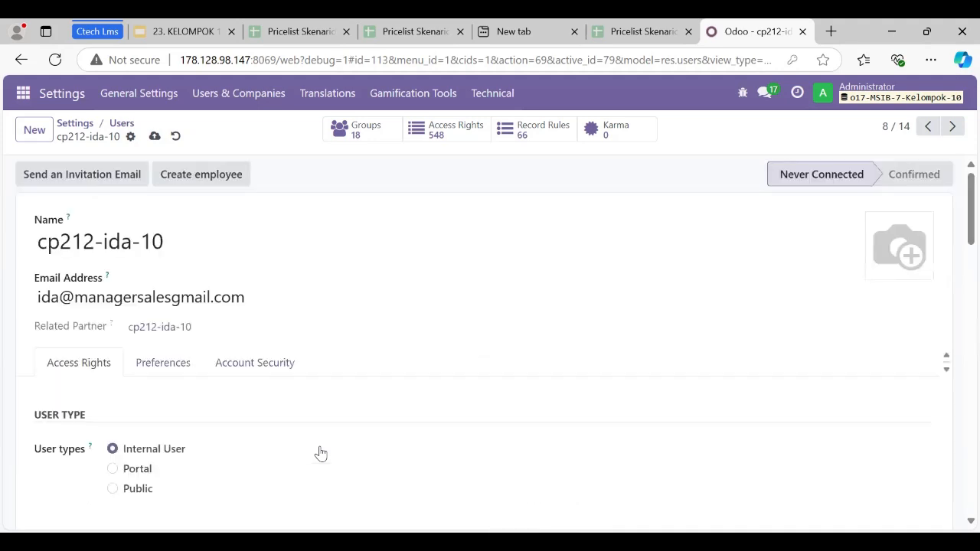
{"action": "left_click", "coordinate": [154, 135]}
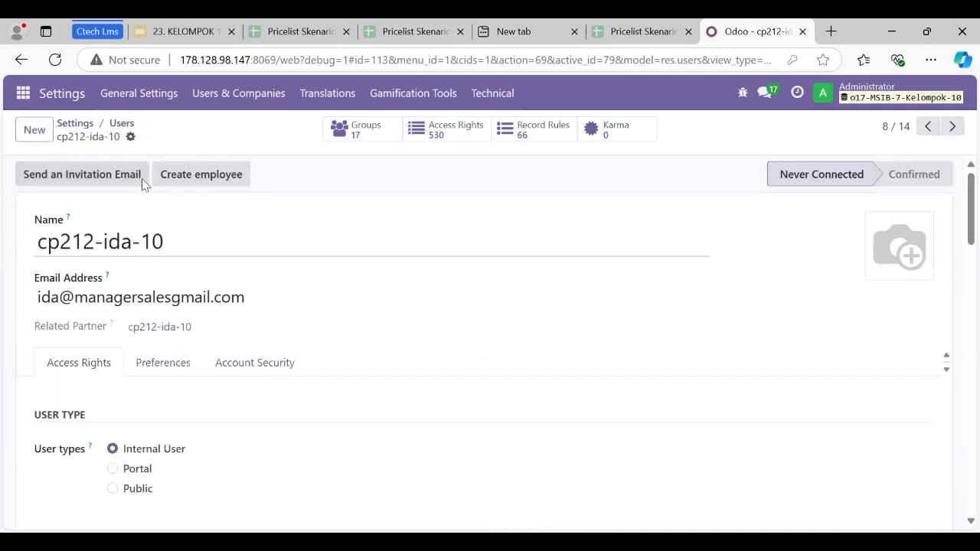
Change the sales manager user's password, entering a value in the new password field.
{"action": "left_click", "coordinate": [130, 136]}
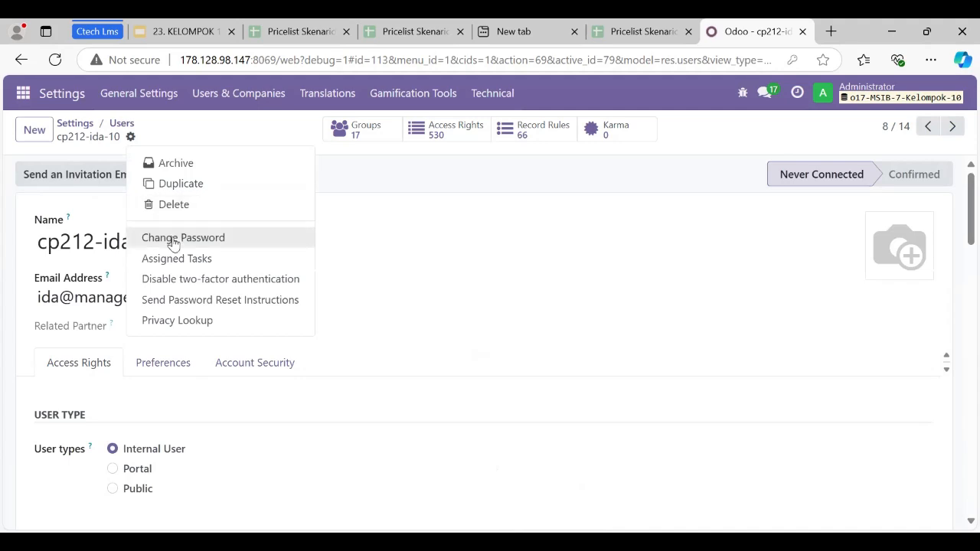
{"action": "left_click", "coordinate": [174, 237]}
{"action": "left_click", "coordinate": [606, 268]}
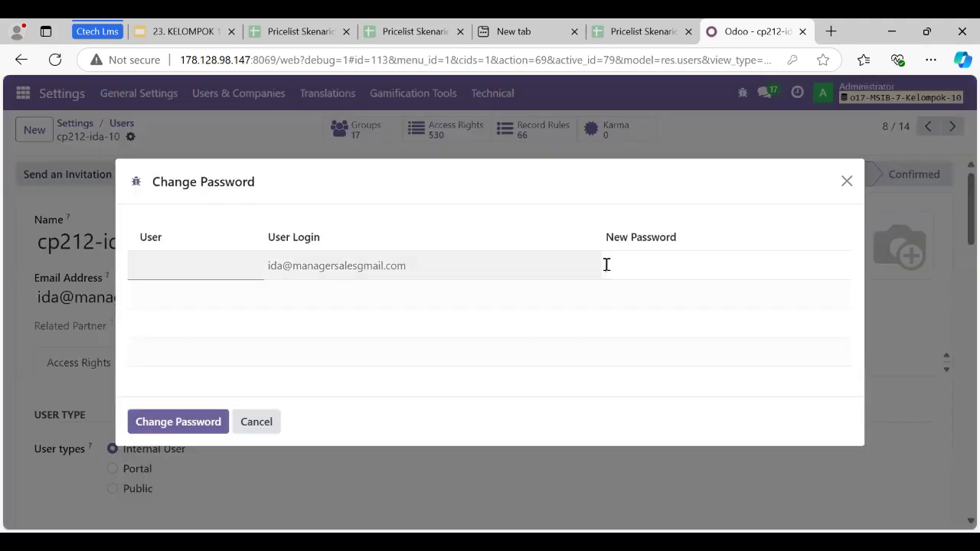
{"action": "type", "text": "1"}
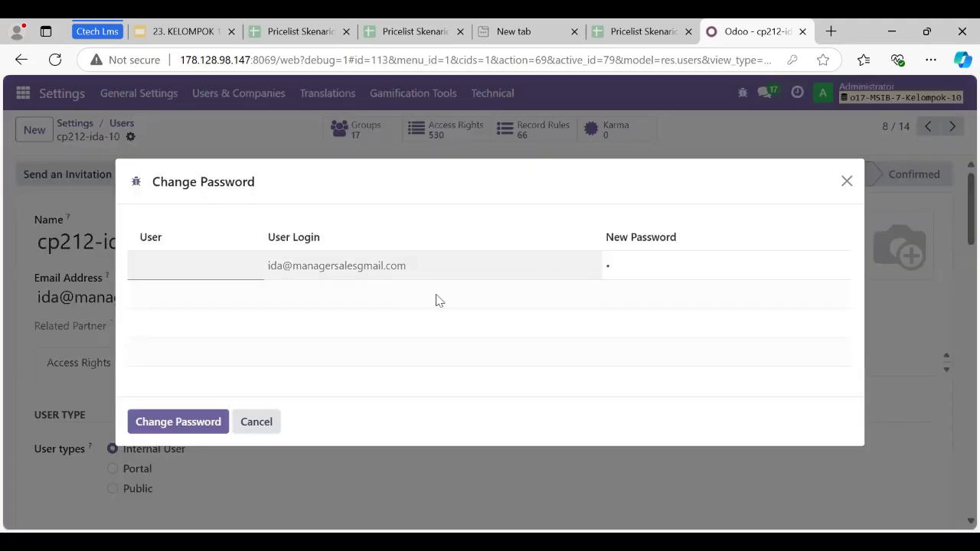
{"action": "left_click", "coordinate": [183, 420]}
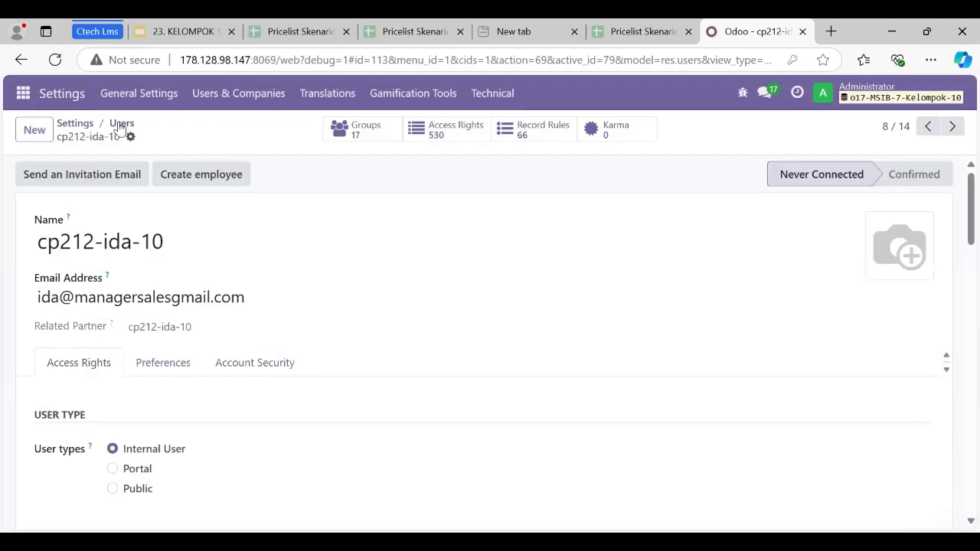
Open the inventory manager user's record, set Inventory access to Administrator and clear Purchase access so it is blank.
{"action": "left_click", "coordinate": [121, 123]}
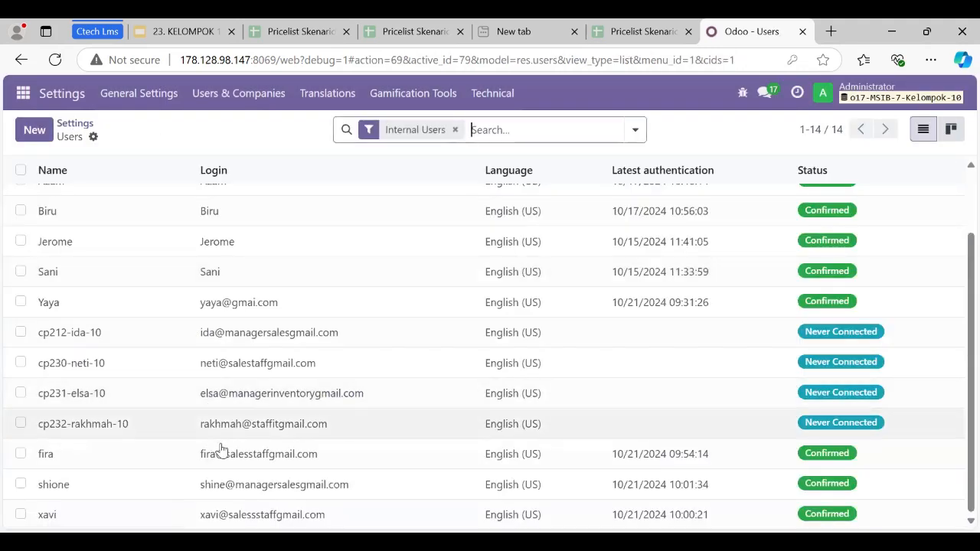
{"action": "left_click", "coordinate": [257, 393]}
{"action": "scroll", "coordinate": [255, 396], "scroll_direction": "down", "scroll_amount": 4}
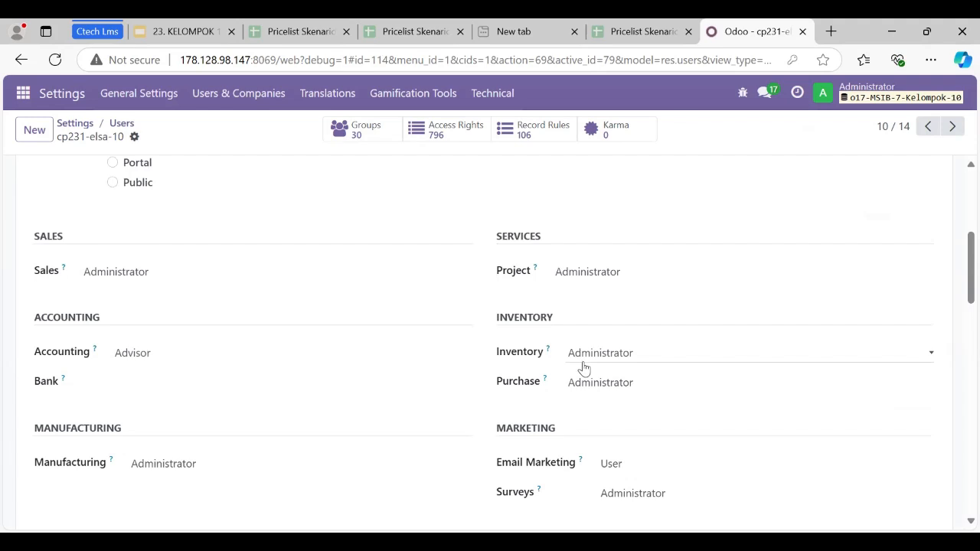
{"action": "left_click", "coordinate": [583, 360]}
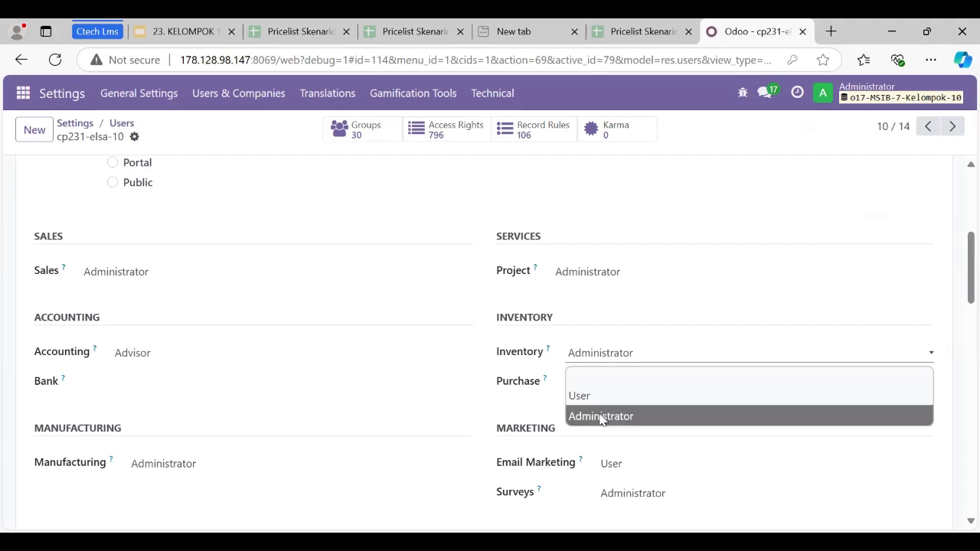
{"action": "left_click", "coordinate": [600, 418]}
{"action": "left_click", "coordinate": [588, 381]}
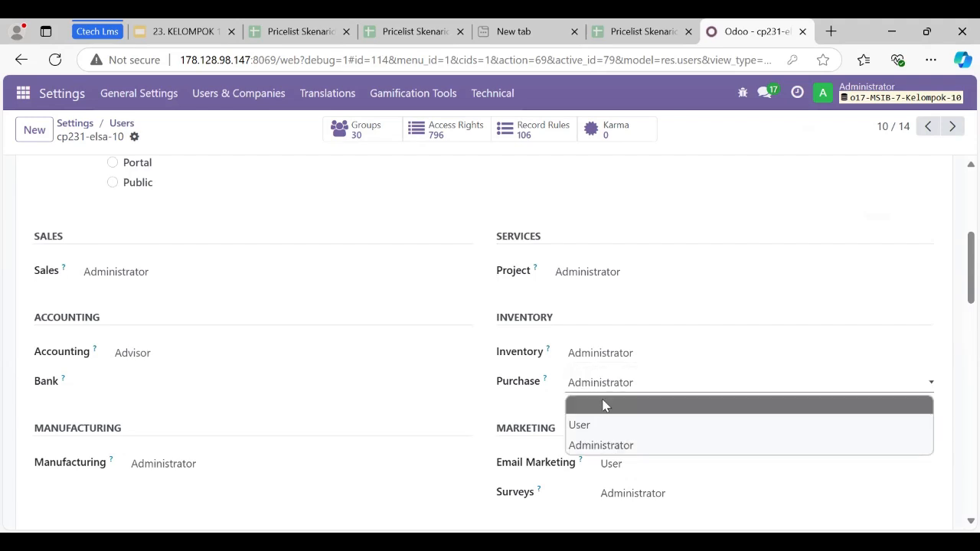
{"action": "left_click", "coordinate": [605, 405]}
Clear the inventory manager user's Project, Sales and Accounting access so all three are blank.
{"action": "left_click", "coordinate": [601, 272]}
{"action": "left_click", "coordinate": [601, 289]}
{"action": "left_click", "coordinate": [240, 273]}
{"action": "left_click", "coordinate": [248, 304]}
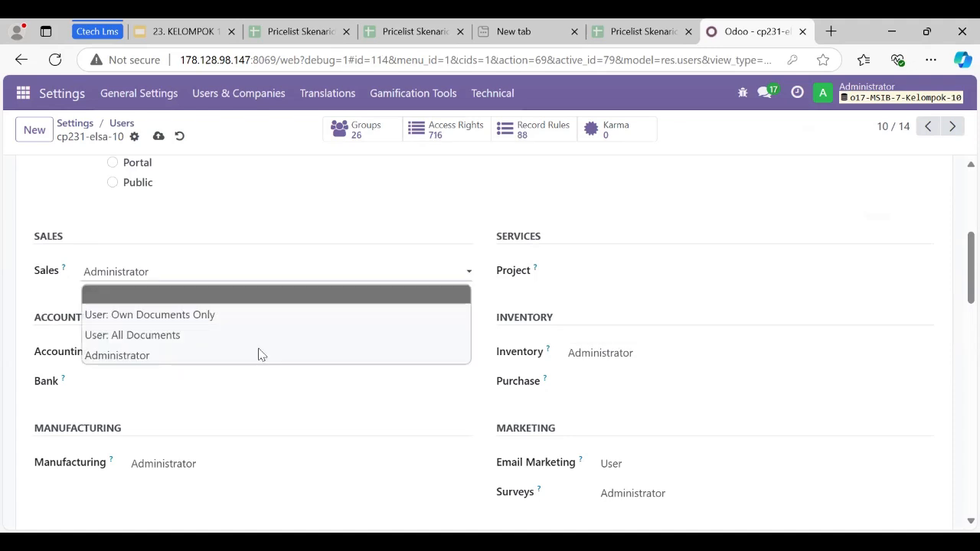
{"action": "left_click", "coordinate": [263, 352]}
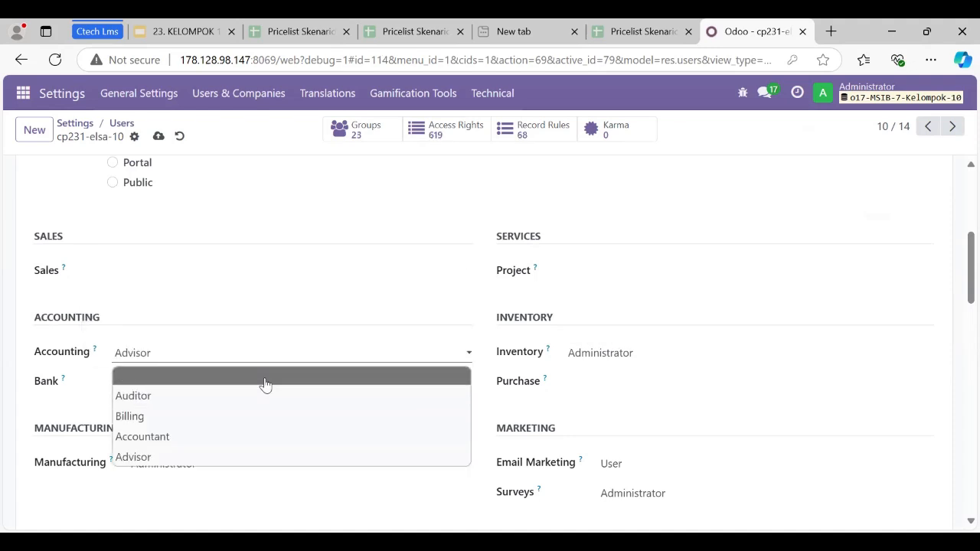
{"action": "left_click", "coordinate": [264, 376]}
{"action": "left_click", "coordinate": [264, 381]}
Clear the inventory manager user's Email Marketing and Surveys access so both are blank.
{"action": "left_click", "coordinate": [610, 465]}
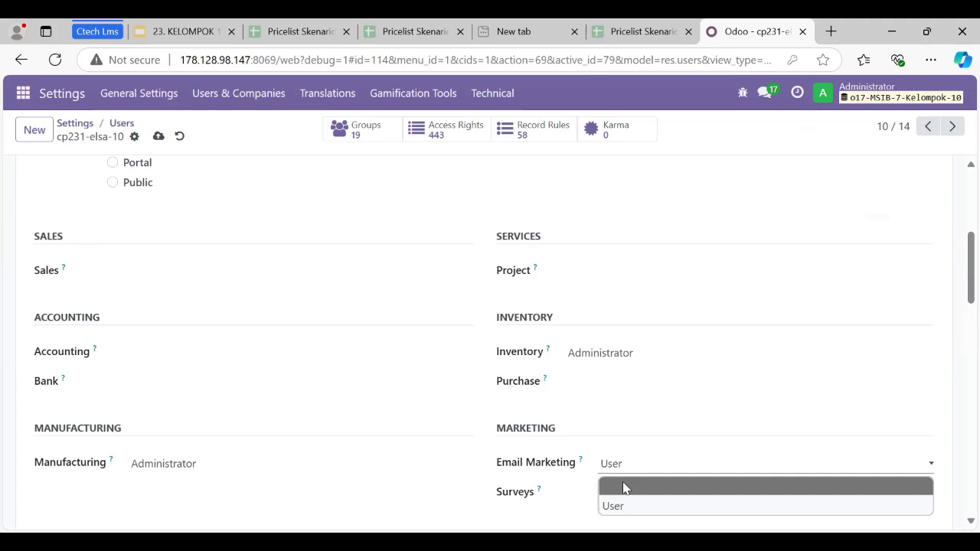
{"action": "left_click", "coordinate": [612, 486]}
{"action": "scroll", "coordinate": [628, 346], "scroll_direction": "down", "scroll_amount": 2}
{"action": "left_click", "coordinate": [627, 341]}
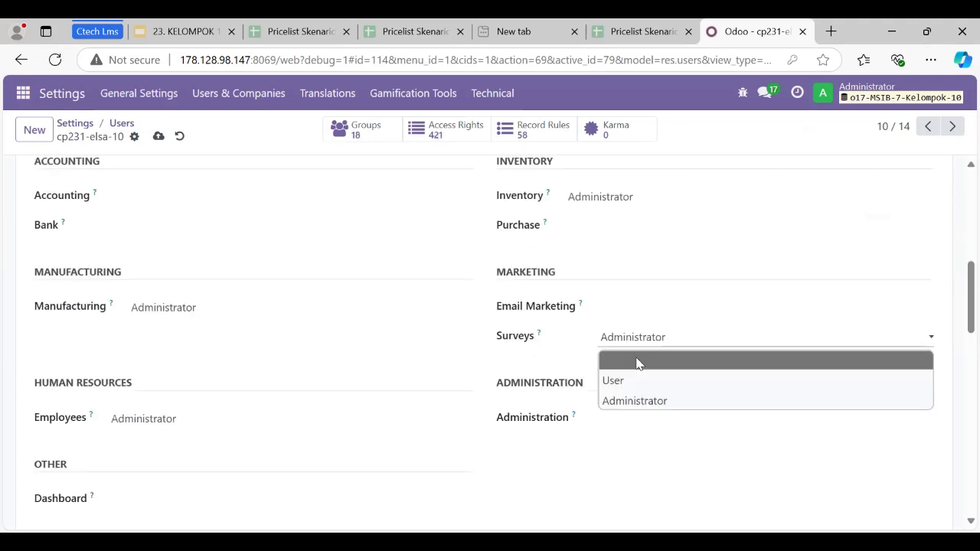
{"action": "left_click", "coordinate": [637, 363]}
Clear the inventory manager user's Employees and Manufacturing access so both are blank.
{"action": "left_click", "coordinate": [230, 420]}
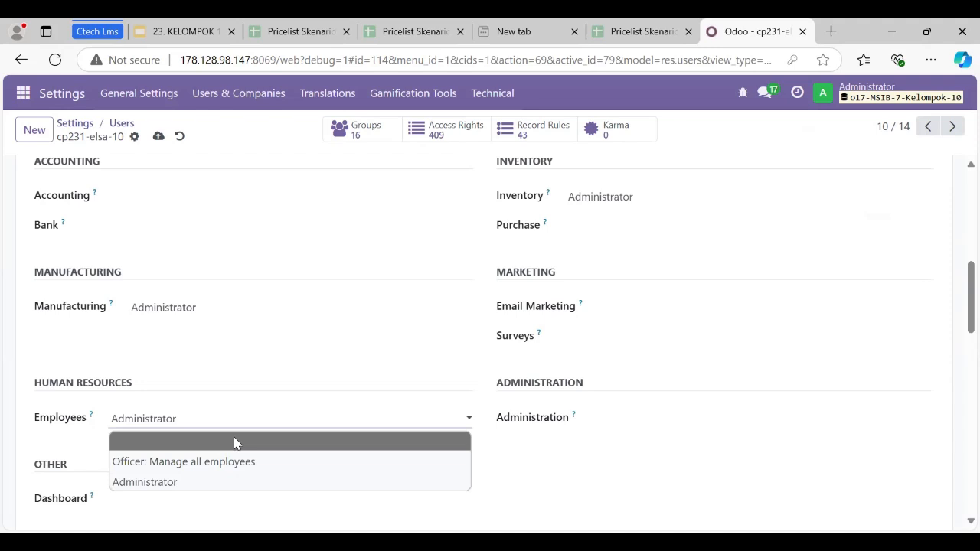
{"action": "left_click", "coordinate": [289, 441]}
{"action": "left_click", "coordinate": [222, 309]}
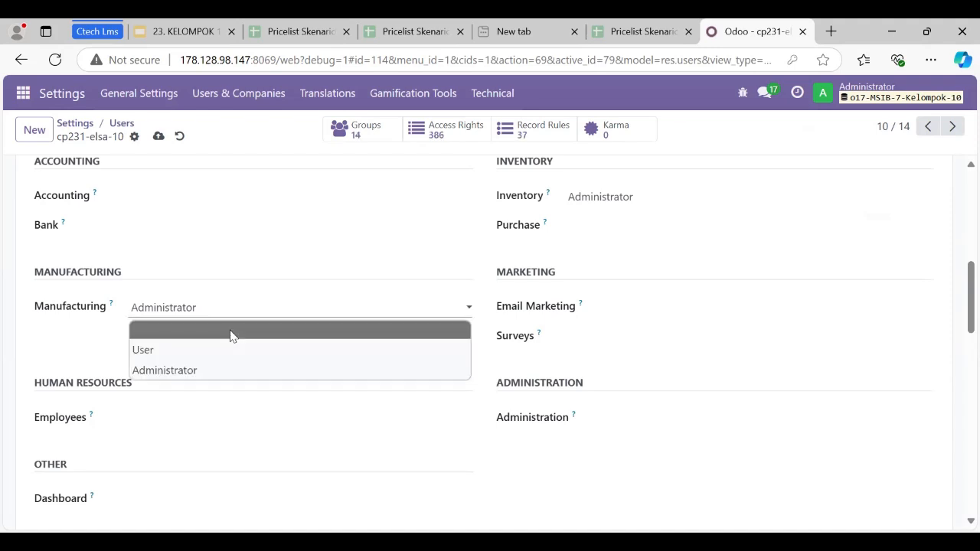
{"action": "left_click", "coordinate": [232, 334]}
Disable the Contact Creation extra right for the inventory manager user and save the record.
{"action": "scroll", "coordinate": [229, 333], "scroll_direction": "down", "scroll_amount": 10}
{"action": "left_click", "coordinate": [142, 378]}
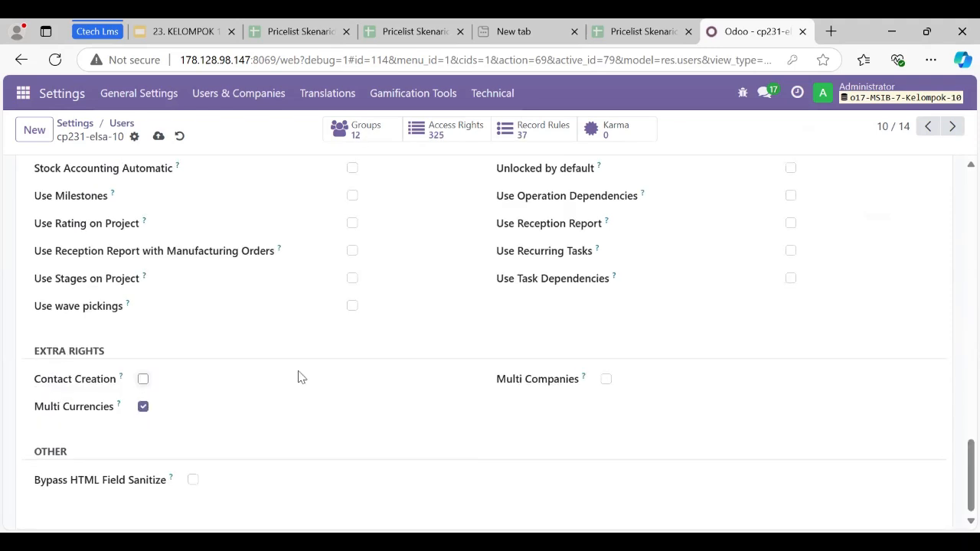
{"action": "scroll", "coordinate": [299, 376], "scroll_direction": "up", "scroll_amount": 10}
{"action": "left_click", "coordinate": [159, 136]}
Change the inventory manager user's password, entering a value in the new password field.
{"action": "left_click", "coordinate": [133, 137]}
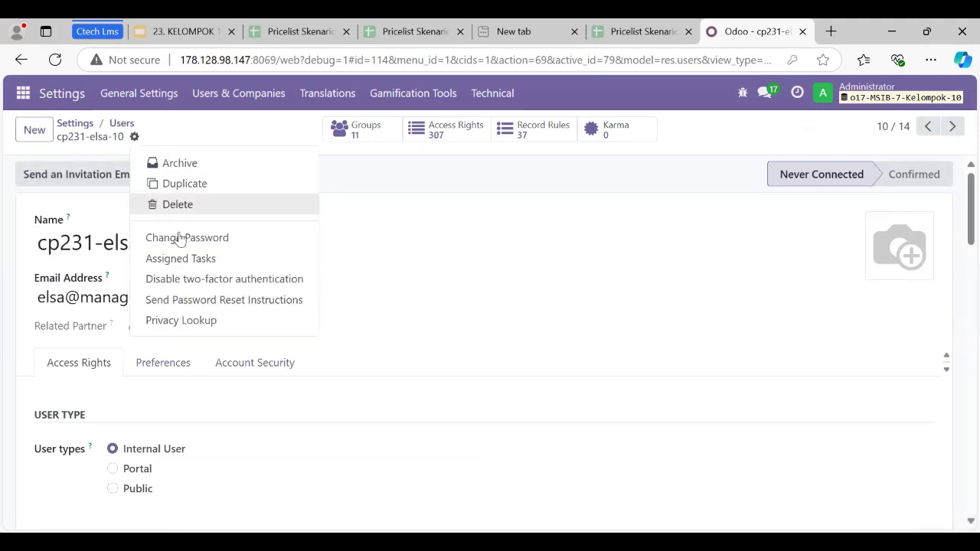
{"action": "left_click", "coordinate": [178, 238]}
{"action": "left_click", "coordinate": [681, 265]}
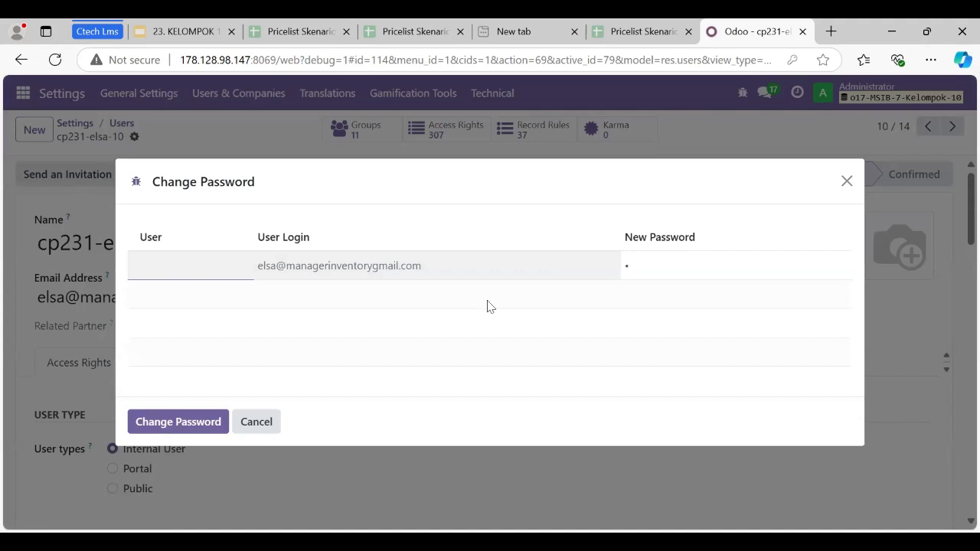
{"action": "left_click", "coordinate": [195, 421]}
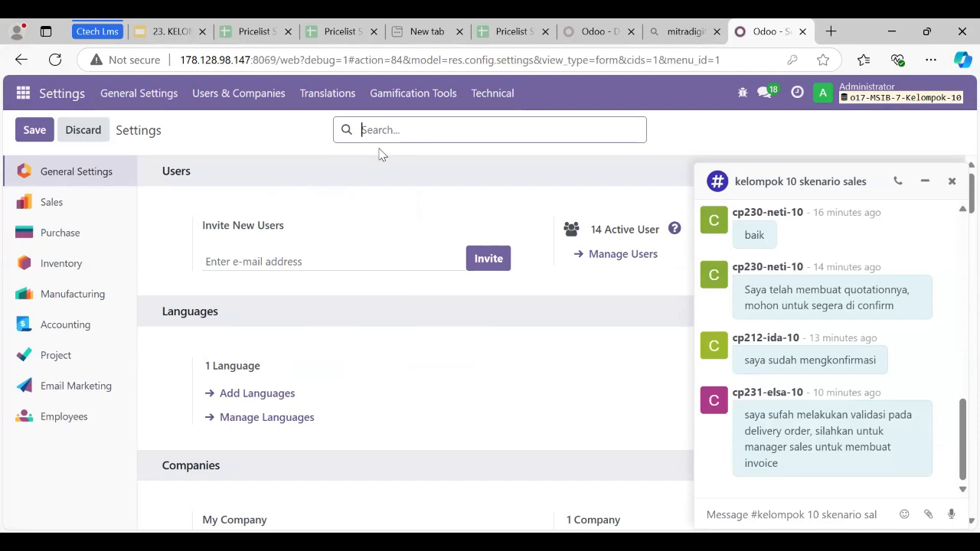
Search the general settings for "pri" and review the Pricelists options under Sales pricing.
{"action": "left_click", "coordinate": [373, 129]}
{"action": "type", "text": "pri"}
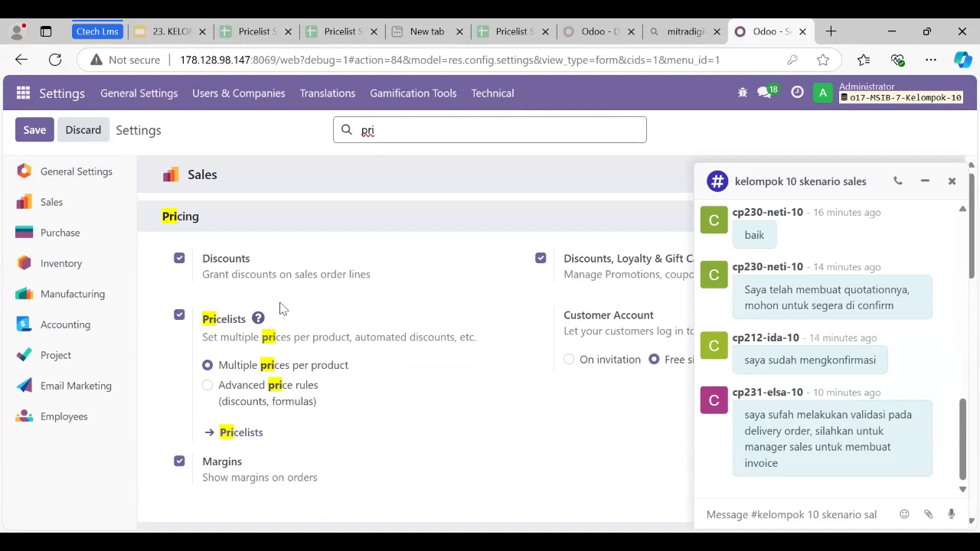
{"action": "scroll", "coordinate": [284, 321], "scroll_direction": "down", "scroll_amount": 1}
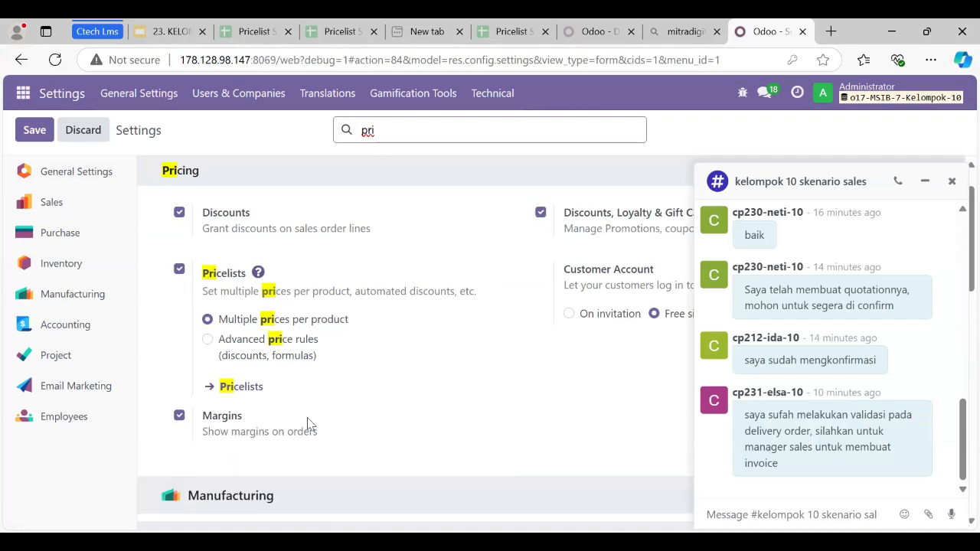
{"action": "scroll", "coordinate": [342, 422], "scroll_direction": "up", "scroll_amount": 1}
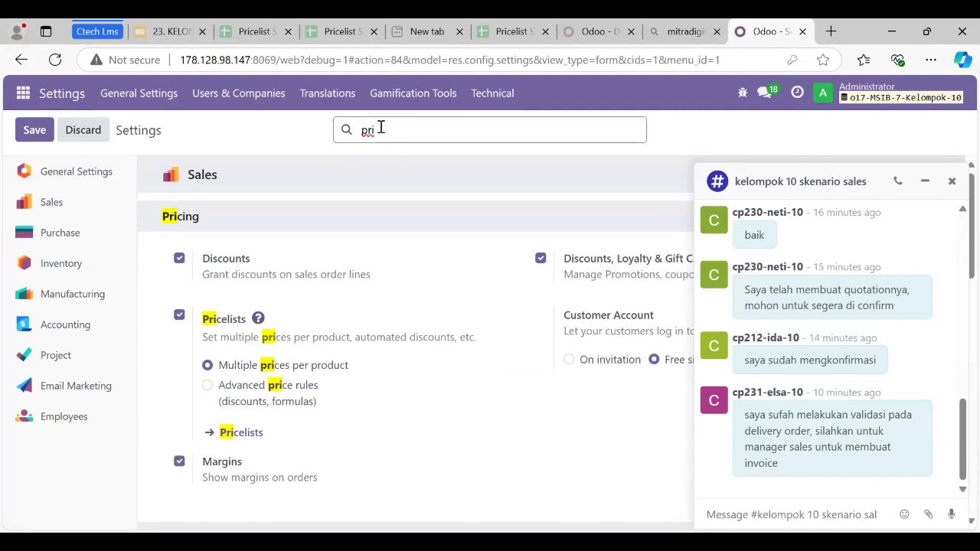
Search the settings for "deli" to check the Delivery Methods option, and save the settings.
{"action": "key", "text": "BackSpace"}
{"action": "key", "text": "BackSpace"}
{"action": "key", "text": "BackSpace"}
{"action": "type", "text": "deli"}
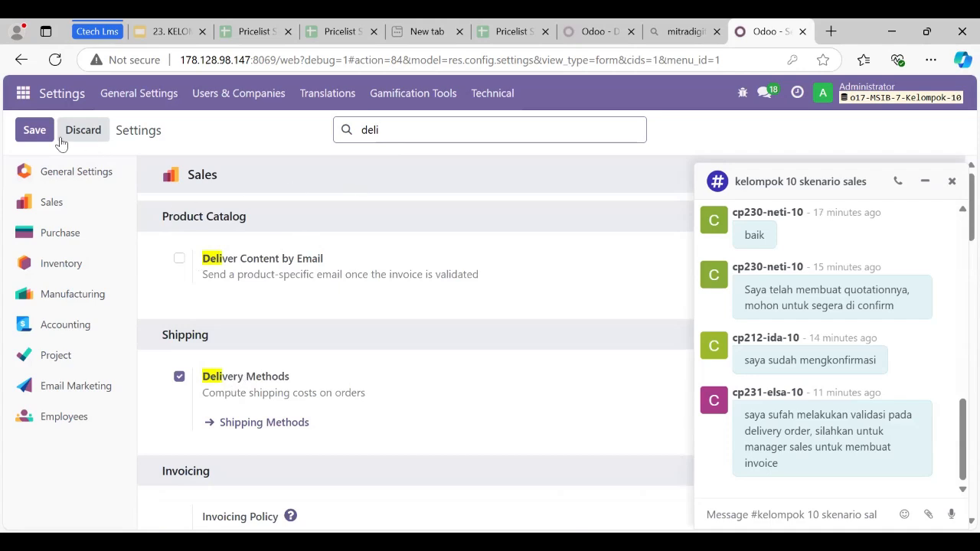
{"action": "left_click", "coordinate": [35, 130]}
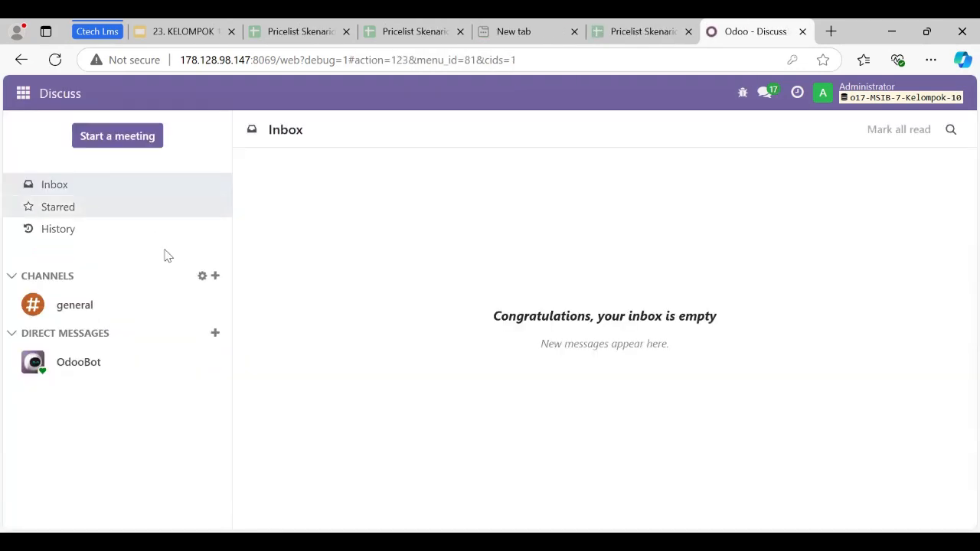
Create a Discuss channel named "Kelompok 10 skenario sales".
{"action": "left_click", "coordinate": [216, 275]}
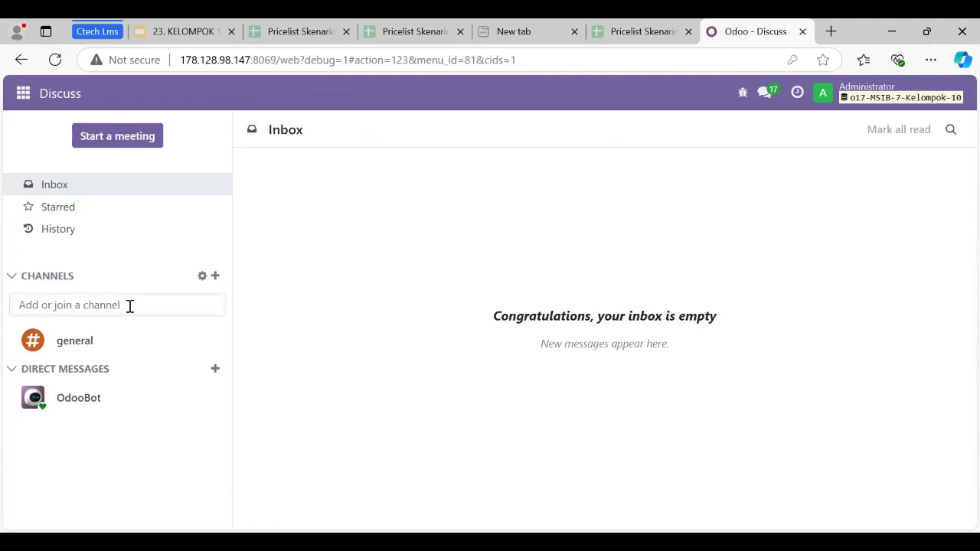
{"action": "type", "text": "Kelompo"}
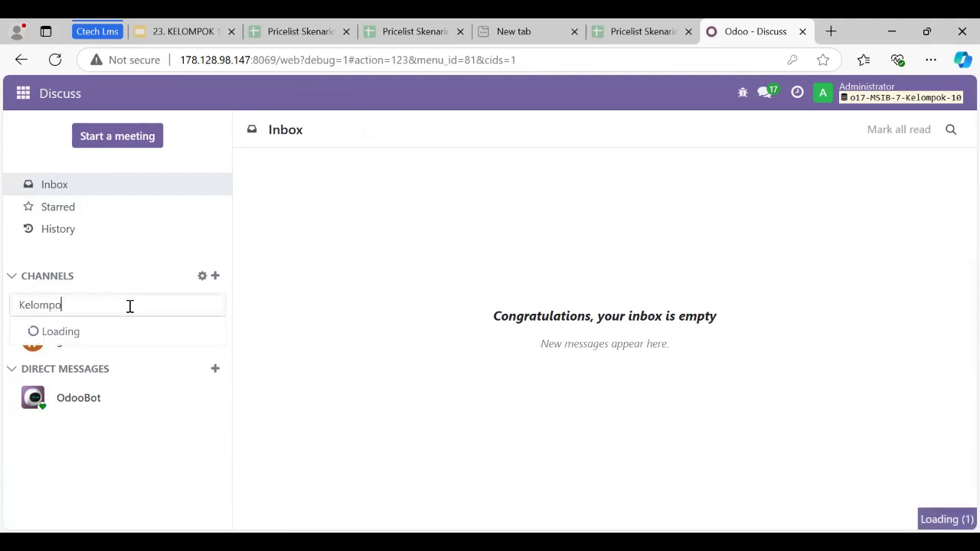
{"action": "type", "text": "k 2"}
{"action": "key", "text": "BackSpace"}
{"action": "type", "text": "10 "}
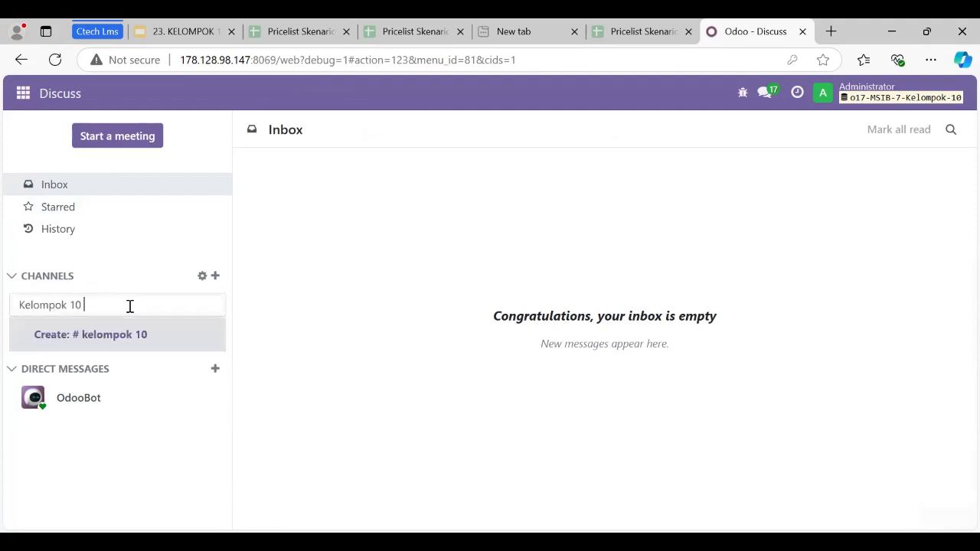
{"action": "type", "text": "skenario sales"}
{"action": "key", "text": "Return"}
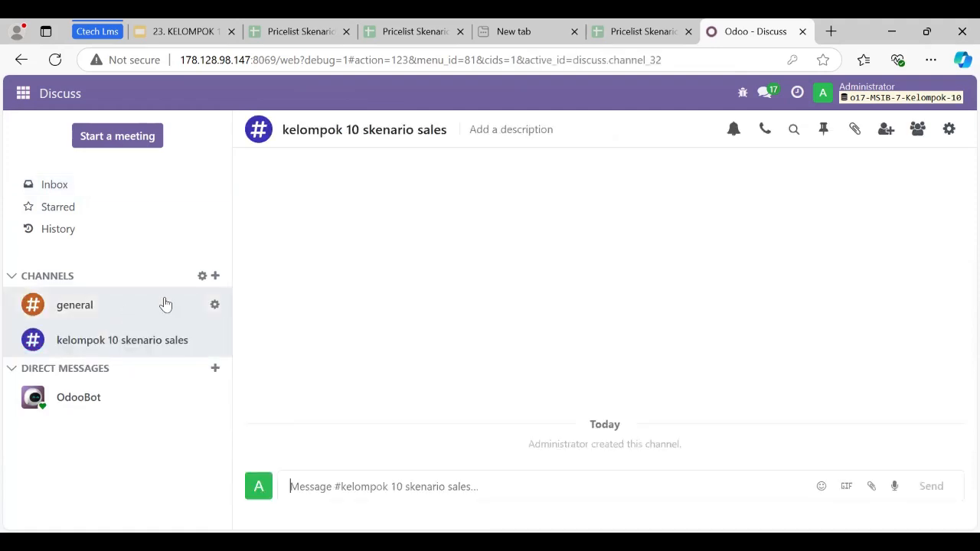
Invite the four group 10 users (sales manager, sales staff, inventory manager and IT staff) to the new channel.
{"action": "left_click", "coordinate": [885, 130]}
{"action": "scroll", "coordinate": [731, 239], "scroll_direction": "down", "scroll_amount": 3}
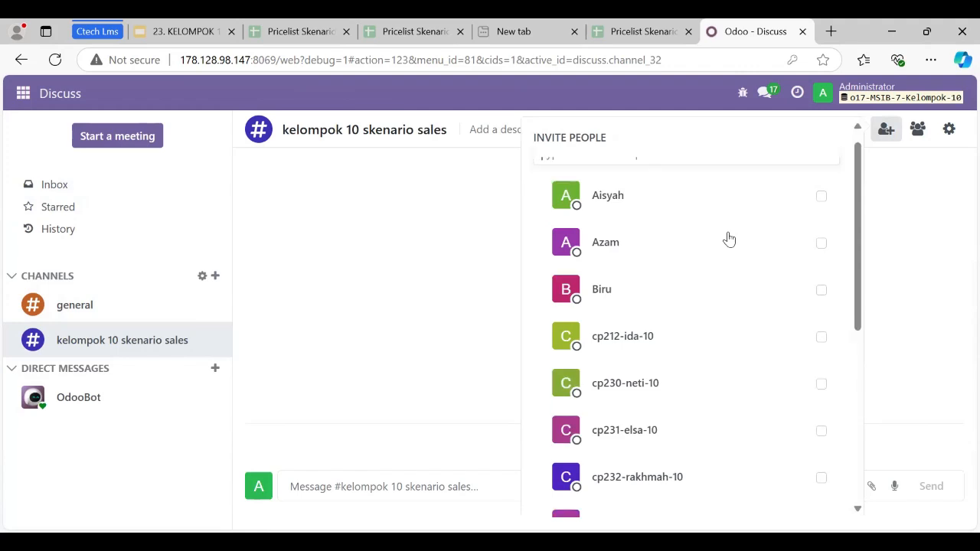
{"action": "left_click", "coordinate": [821, 184]}
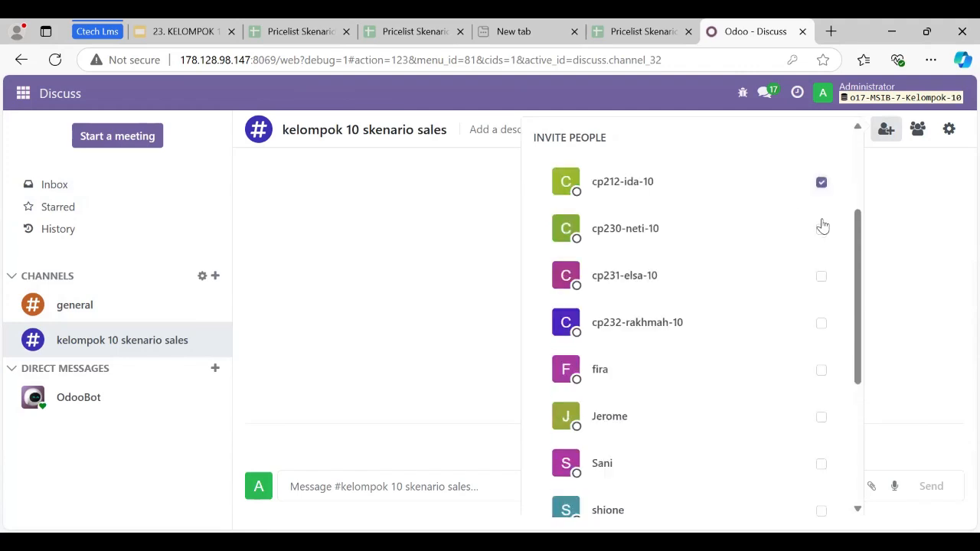
{"action": "left_click", "coordinate": [821, 229]}
{"action": "left_click", "coordinate": [822, 325]}
{"action": "scroll", "coordinate": [691, 478], "scroll_direction": "down", "scroll_amount": 4}
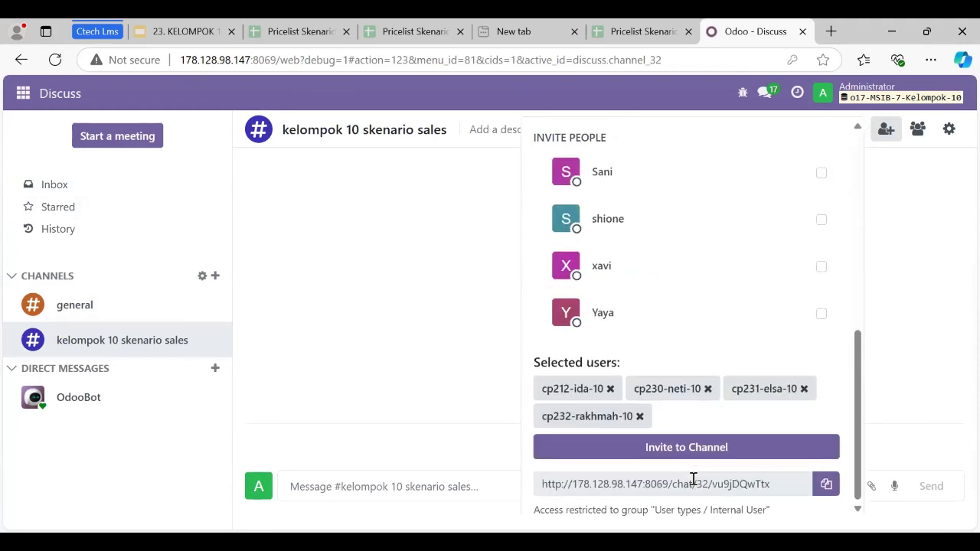
{"action": "left_click", "coordinate": [684, 448]}
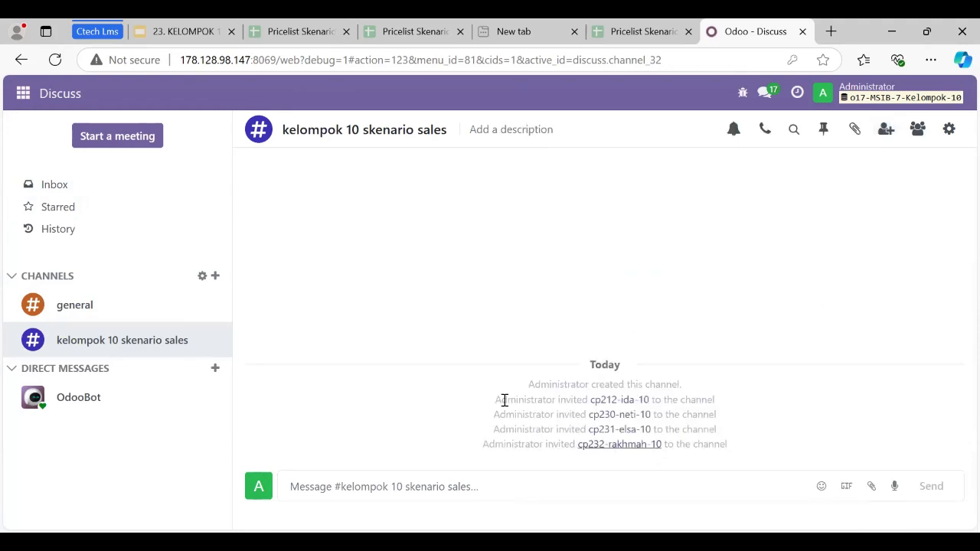
Log out of the administrator account and log in as the IT staff user with that user's e-mail and password.
{"action": "left_click", "coordinate": [895, 94]}
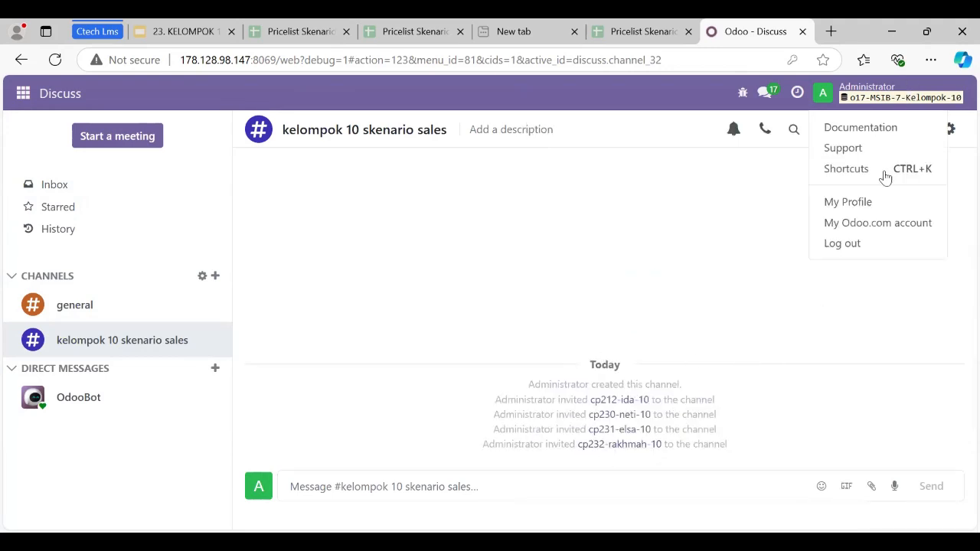
{"action": "left_click", "coordinate": [877, 245]}
{"action": "left_click", "coordinate": [498, 292]}
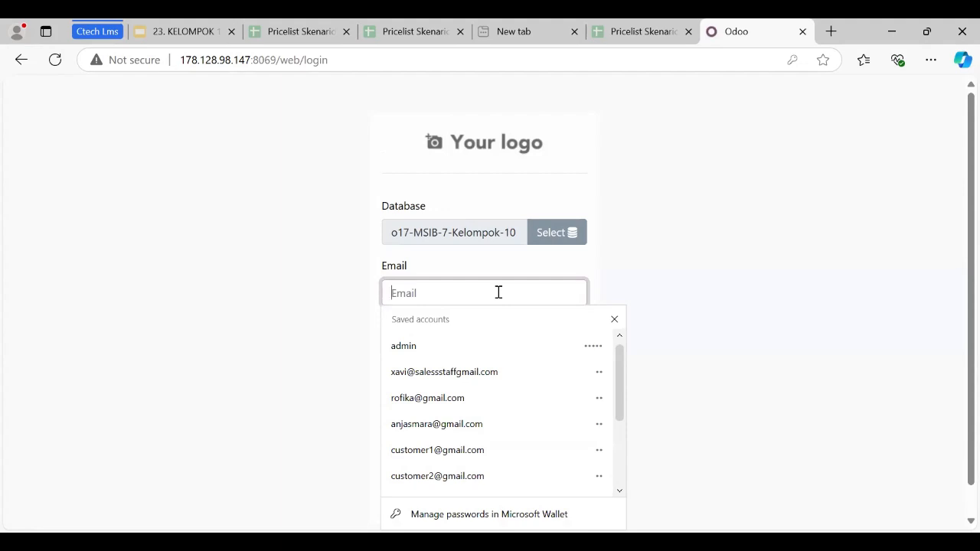
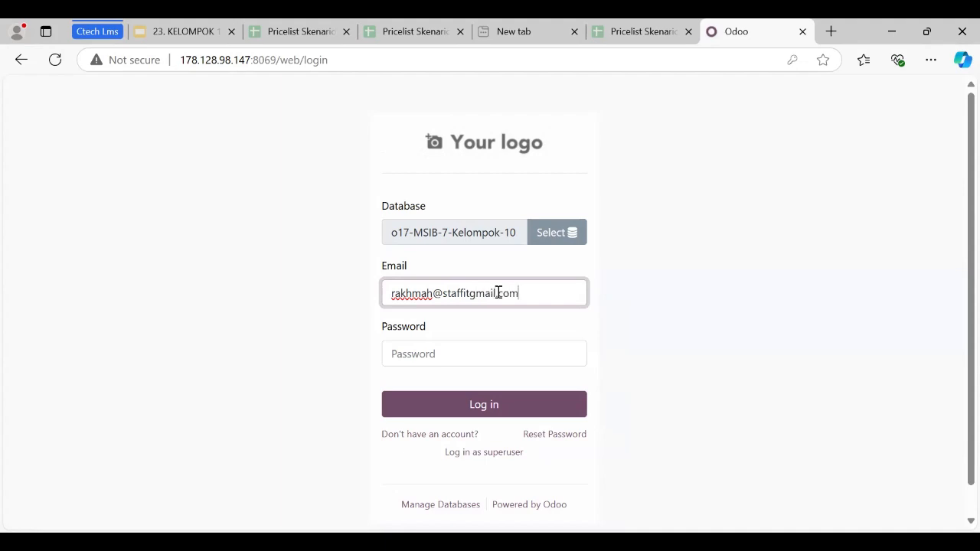
{"action": "left_click", "coordinate": [510, 350]}
{"action": "type", "text": "a"}
{"action": "left_click", "coordinate": [509, 398]}
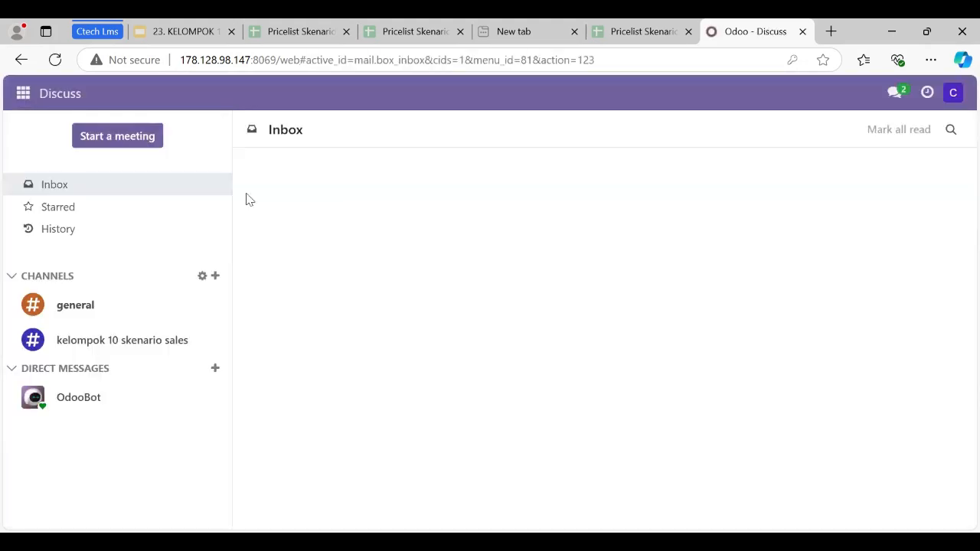
Fill in the IT staff user's own e-mail in the profile preferences and save them.
{"action": "left_click", "coordinate": [953, 93]}
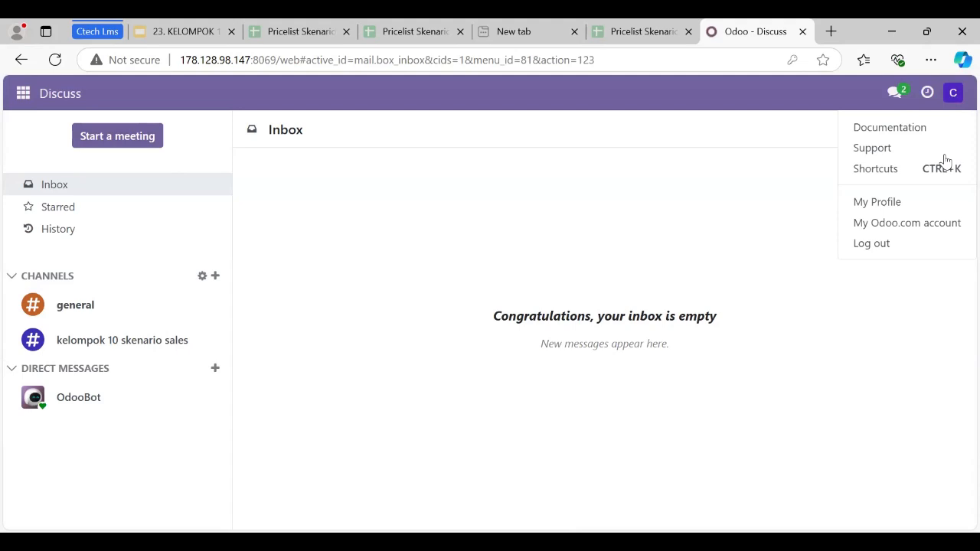
{"action": "left_click", "coordinate": [929, 207]}
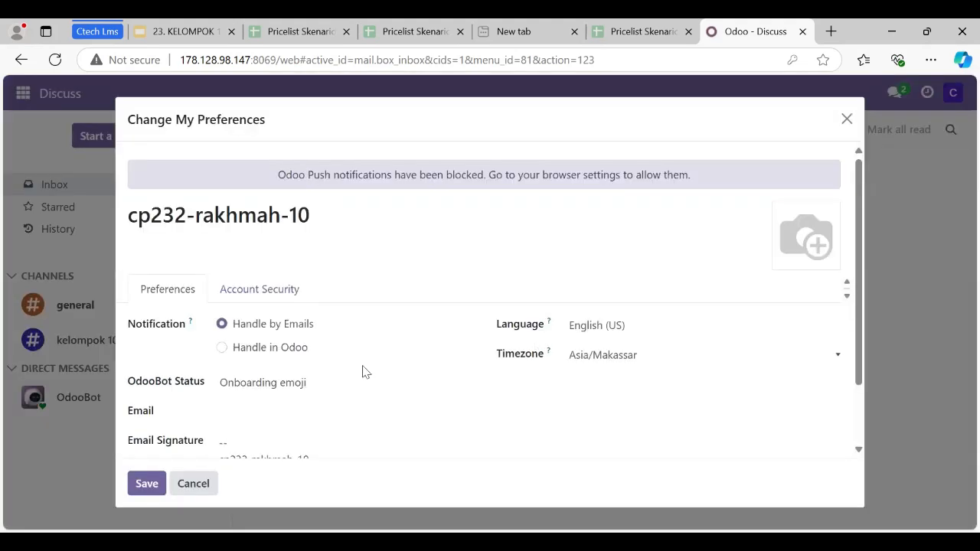
{"action": "scroll", "coordinate": [329, 360], "scroll_direction": "down", "scroll_amount": 1}
{"action": "left_click", "coordinate": [268, 341]}
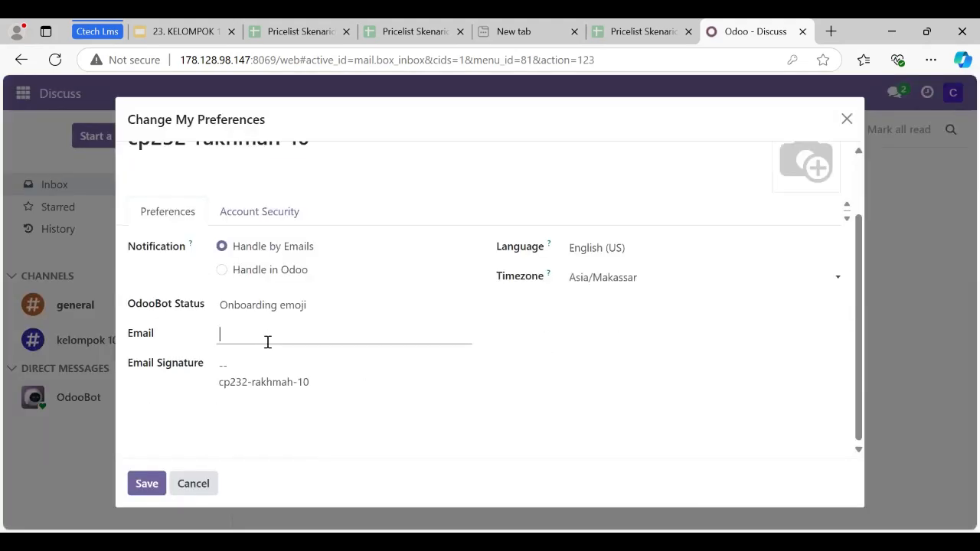
{"action": "type", "text": "r"}
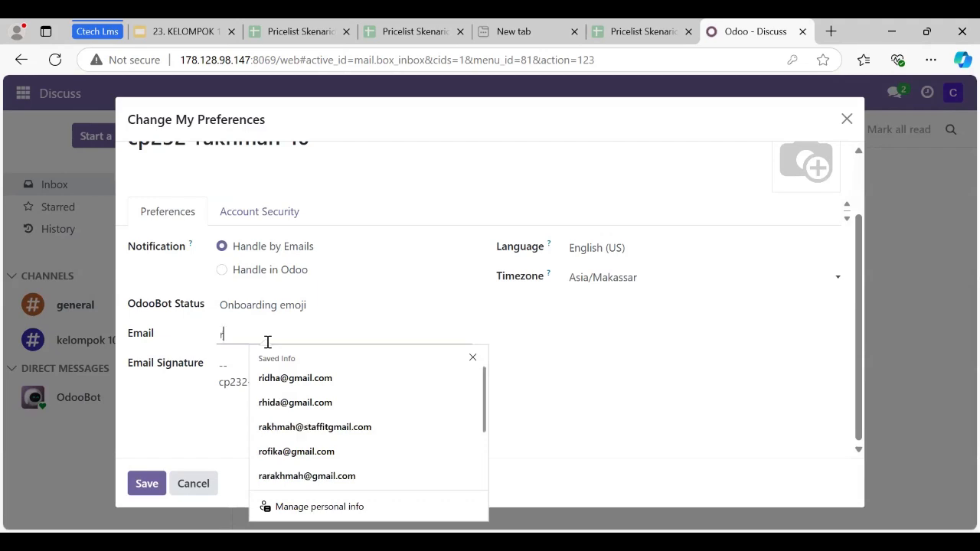
{"action": "type", "text": "ak"}
{"action": "left_click", "coordinate": [360, 379]}
{"action": "left_click", "coordinate": [147, 483]}
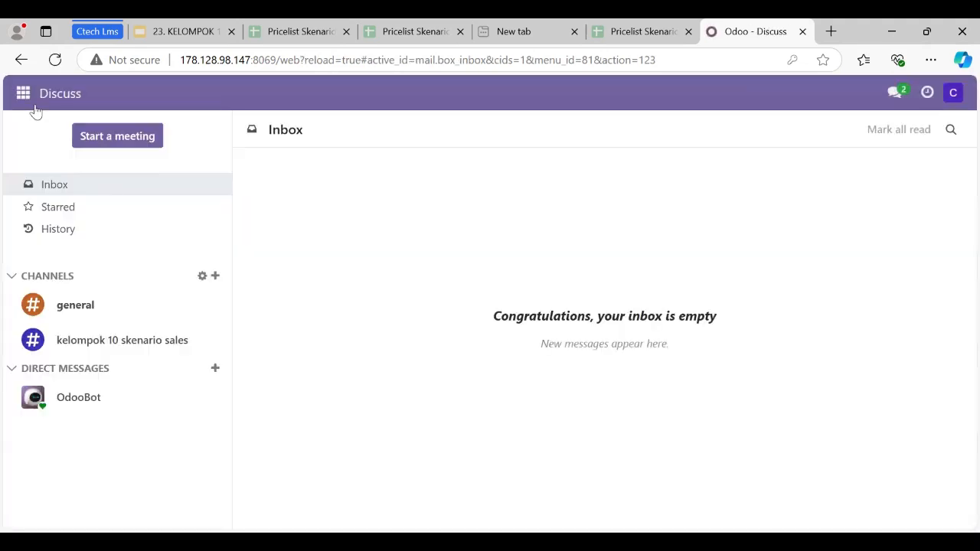
Start a new customer record from the customer list in the Sales app.
{"action": "left_click", "coordinate": [24, 94]}
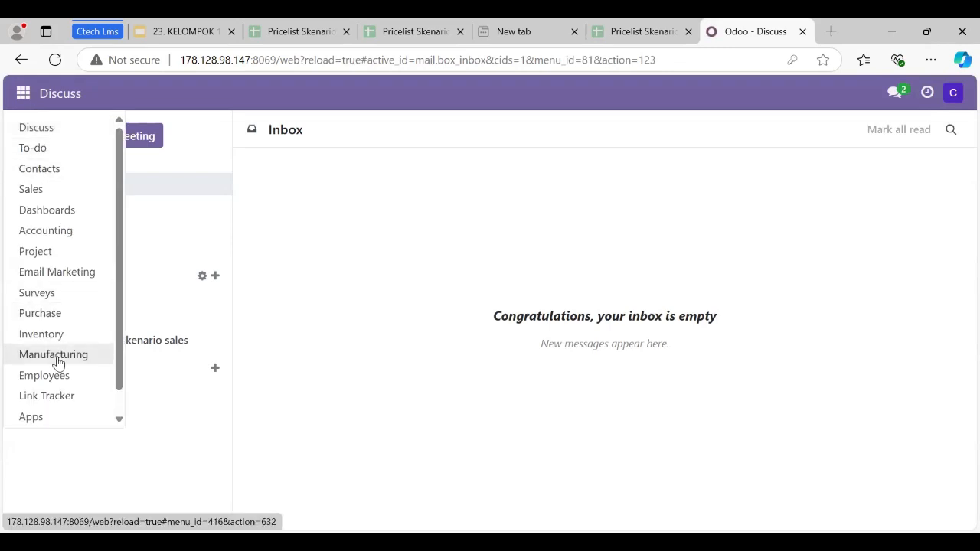
{"action": "left_click", "coordinate": [35, 191]}
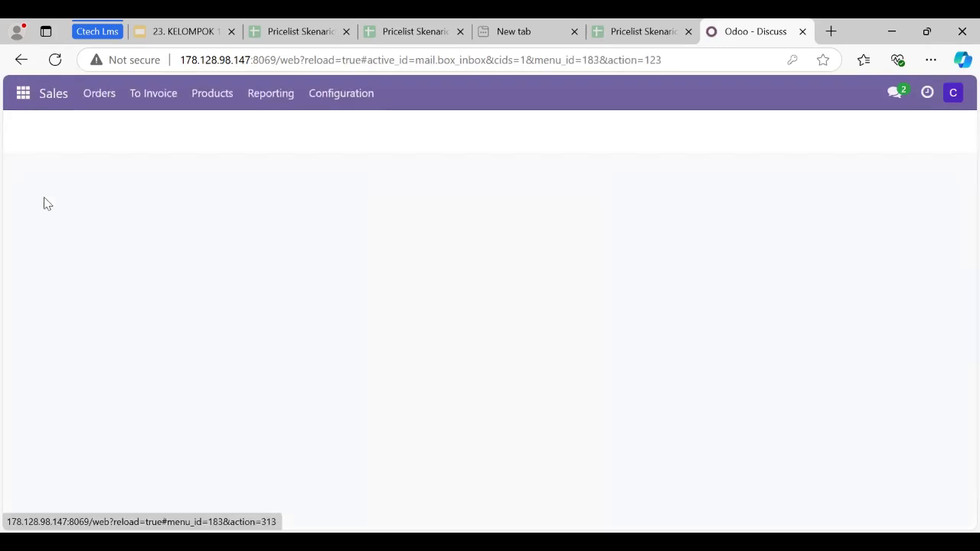
{"action": "left_click", "coordinate": [119, 102]}
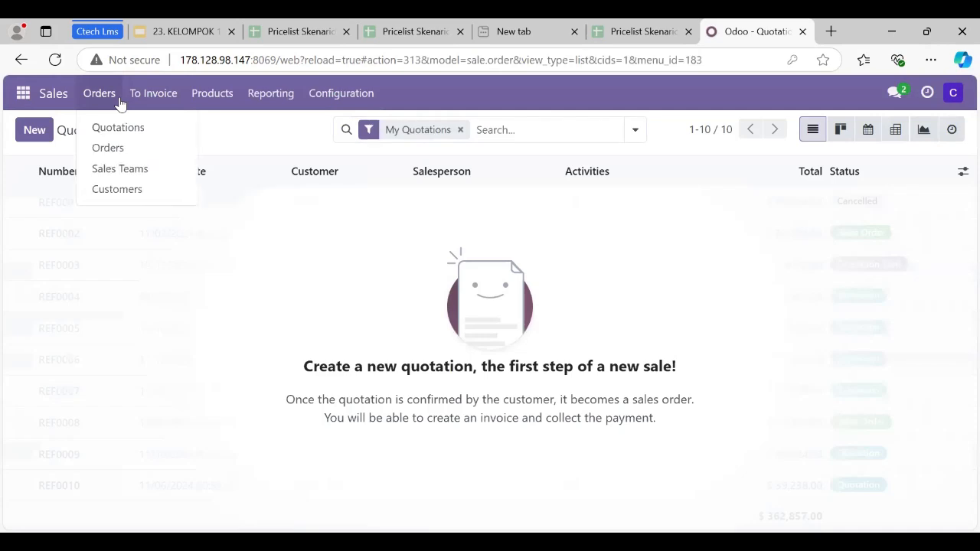
{"action": "left_click", "coordinate": [117, 189]}
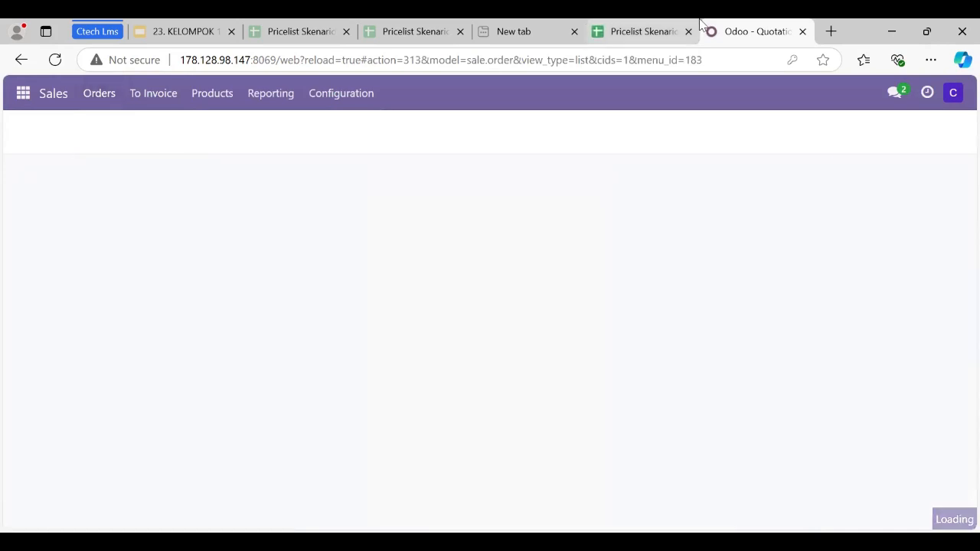
{"action": "left_click", "coordinate": [34, 130]}
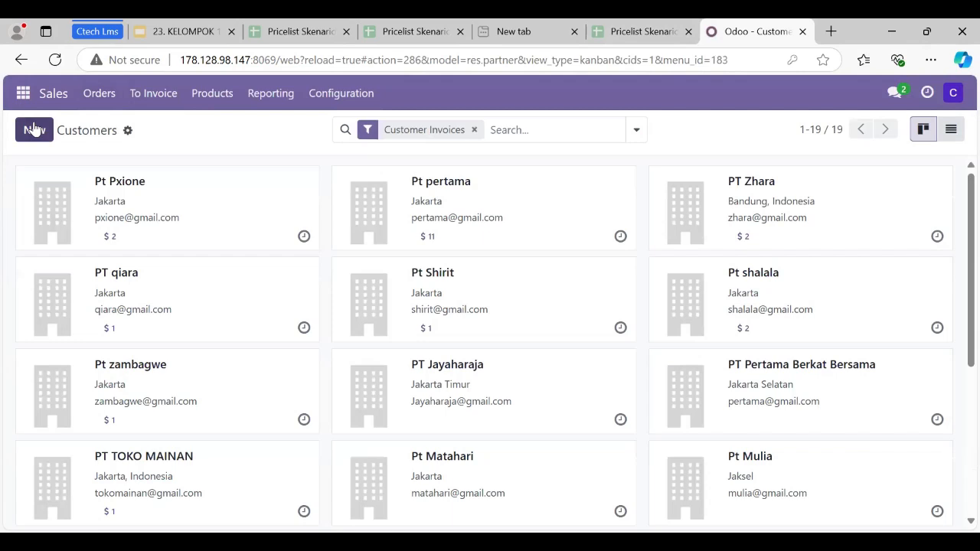
Copy the name "Pt Sentosa Elektronik-10" from the Data Customer sheet into the new customer's company name in Odoo.
{"action": "left_click", "coordinate": [285, 34]}
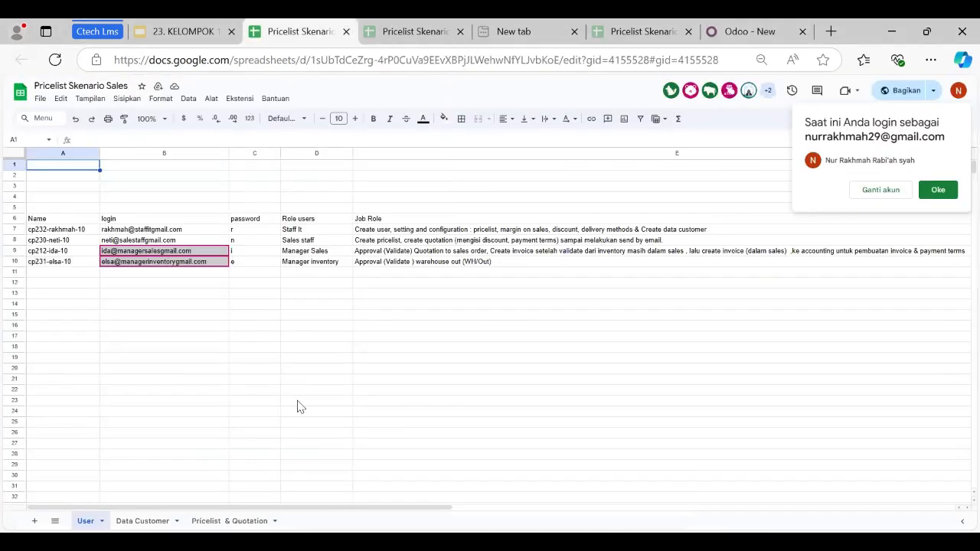
{"action": "left_click", "coordinate": [147, 525]}
{"action": "left_click", "coordinate": [31, 199]}
{"action": "triple_click", "coordinate": [30, 198]}
{"action": "key", "text": "ctrl+c"}
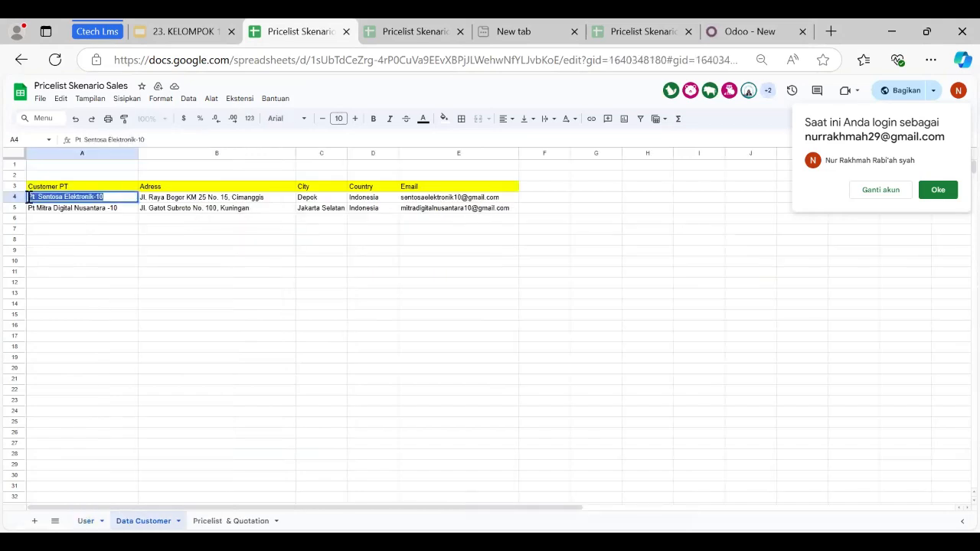
{"action": "left_click", "coordinate": [737, 31]}
{"action": "key", "text": "ctrl+v"}
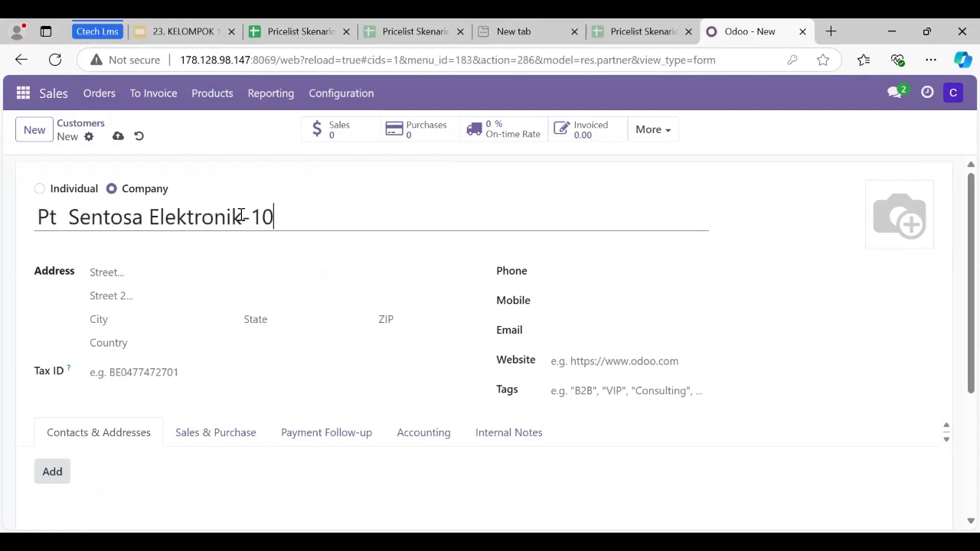
Copy Pt Sentosa Elektronik-10's street address from the Data Customer sheet into the customer's street field in Odoo.
{"action": "left_click", "coordinate": [696, 26]}
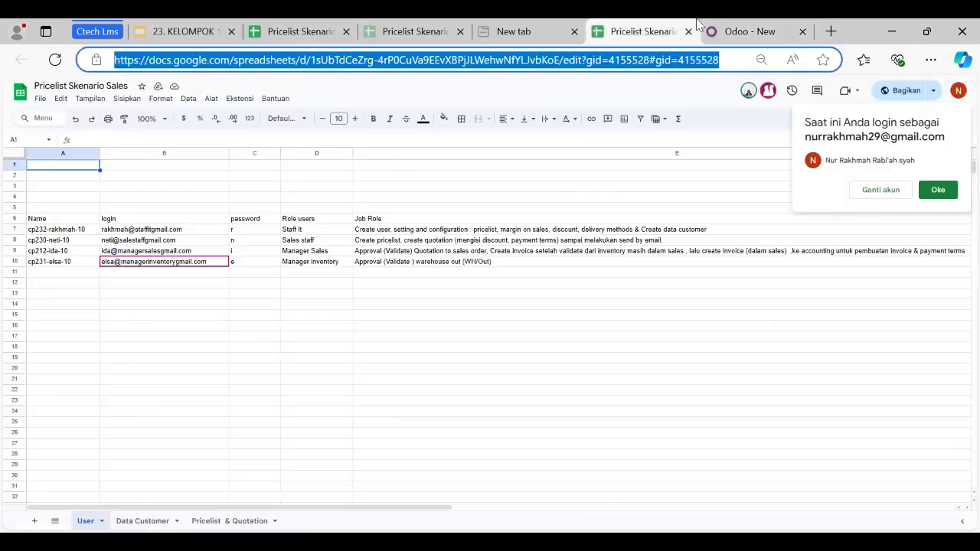
{"action": "left_click", "coordinate": [153, 521]}
{"action": "left_click", "coordinate": [153, 201]}
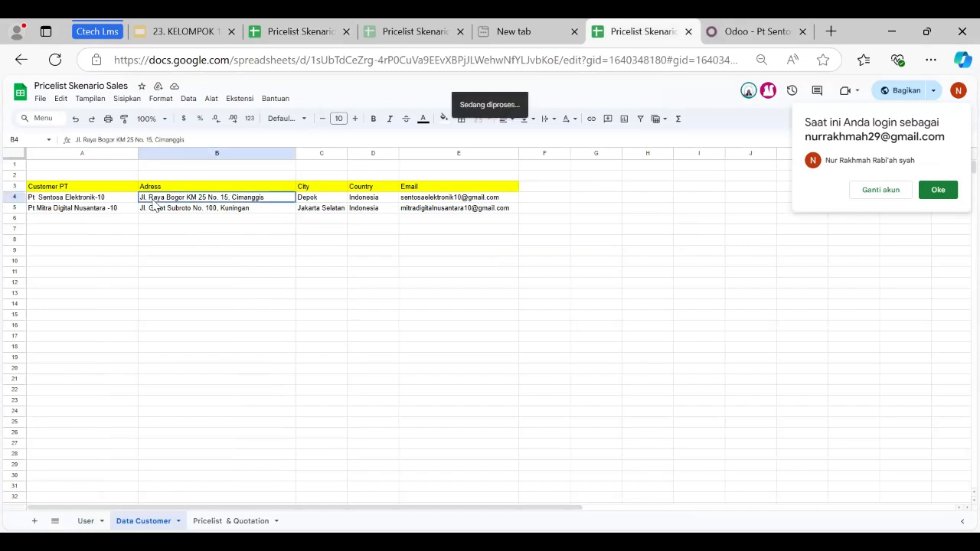
{"action": "left_click_drag", "start_coordinate": [274, 196], "coordinate": [140, 220]}
{"action": "key", "text": "ctrl+c"}
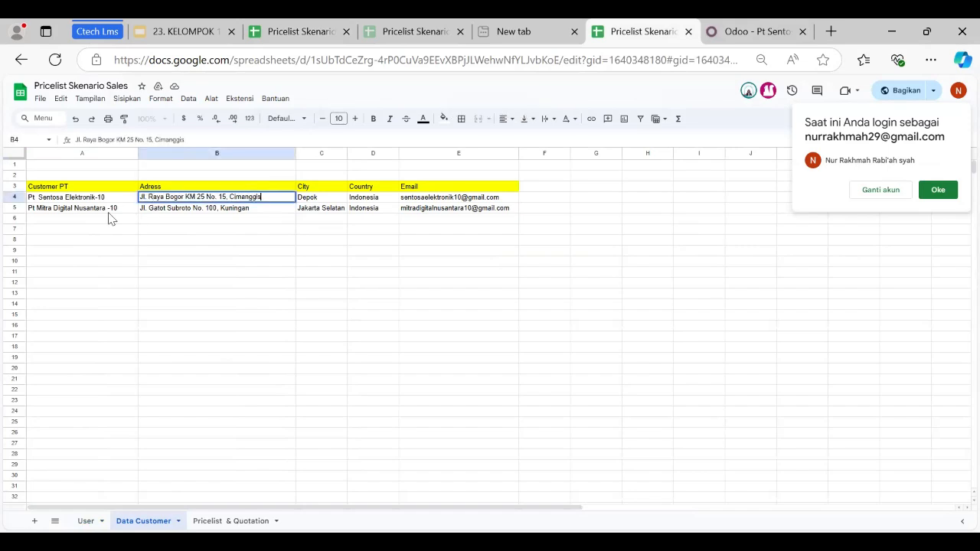
{"action": "left_click", "coordinate": [775, 25]}
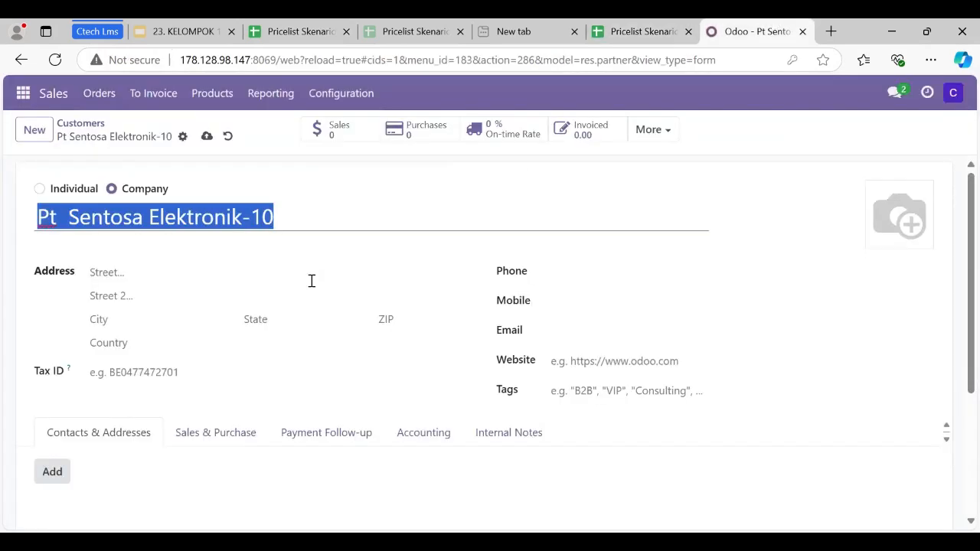
{"action": "left_click", "coordinate": [224, 270]}
{"action": "key", "text": "ctrl+v"}
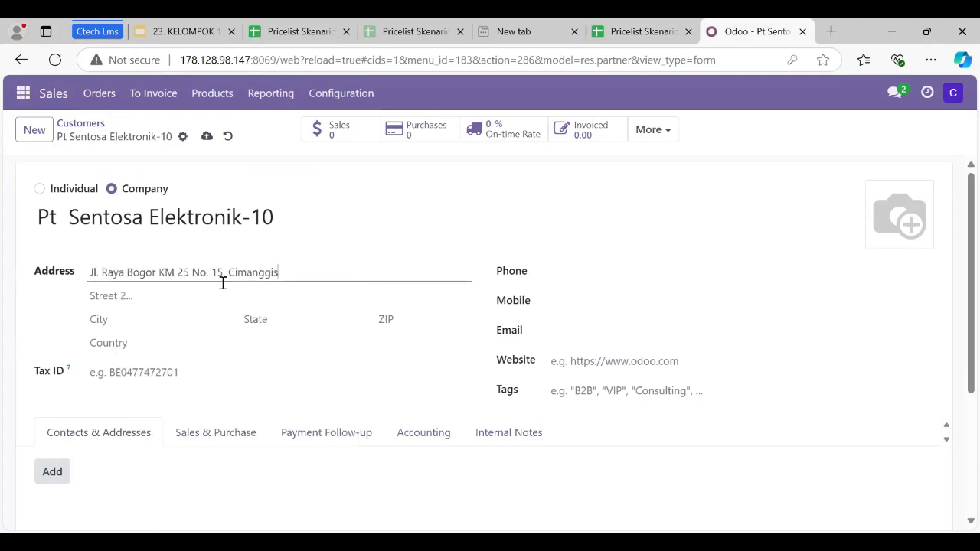
Set the customer's city to Depok and the country to Indonesia.
{"action": "left_click", "coordinate": [160, 314]}
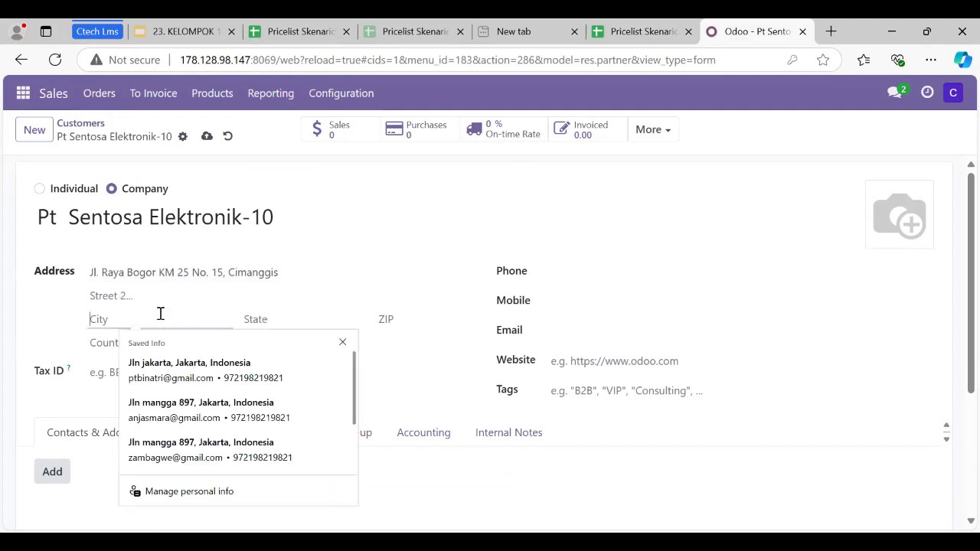
{"action": "type", "text": "Depok"}
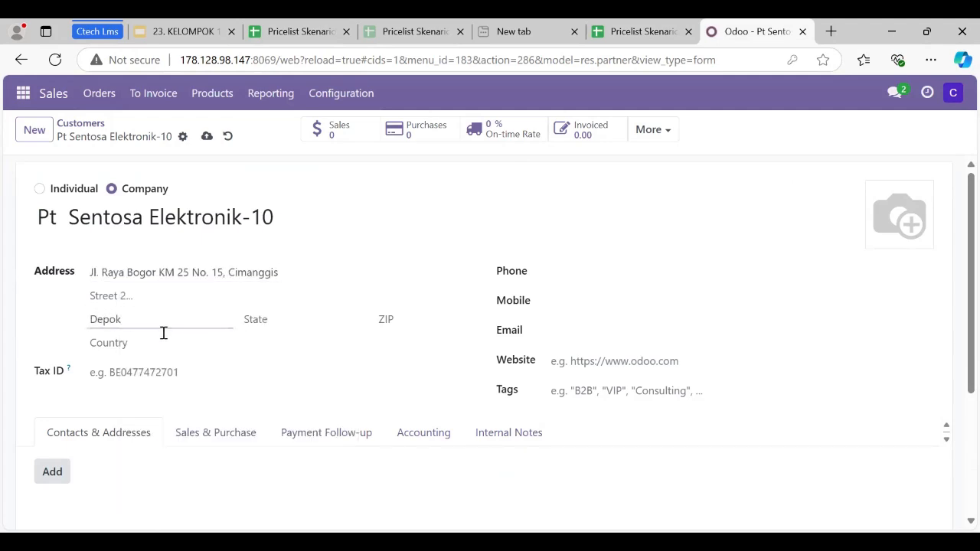
{"action": "left_click", "coordinate": [164, 342]}
{"action": "type", "text": "In"}
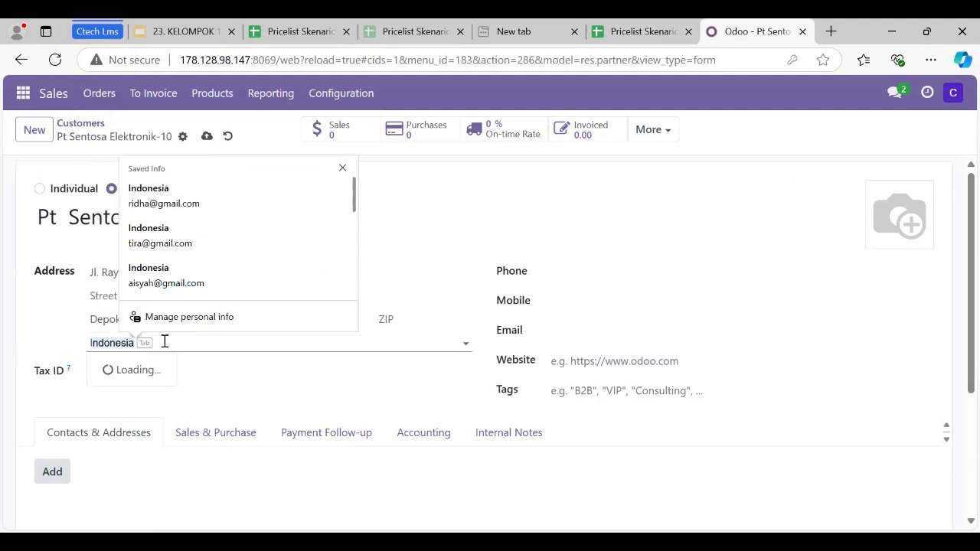
{"action": "scroll", "coordinate": [195, 192], "scroll_direction": "down", "scroll_amount": 1}
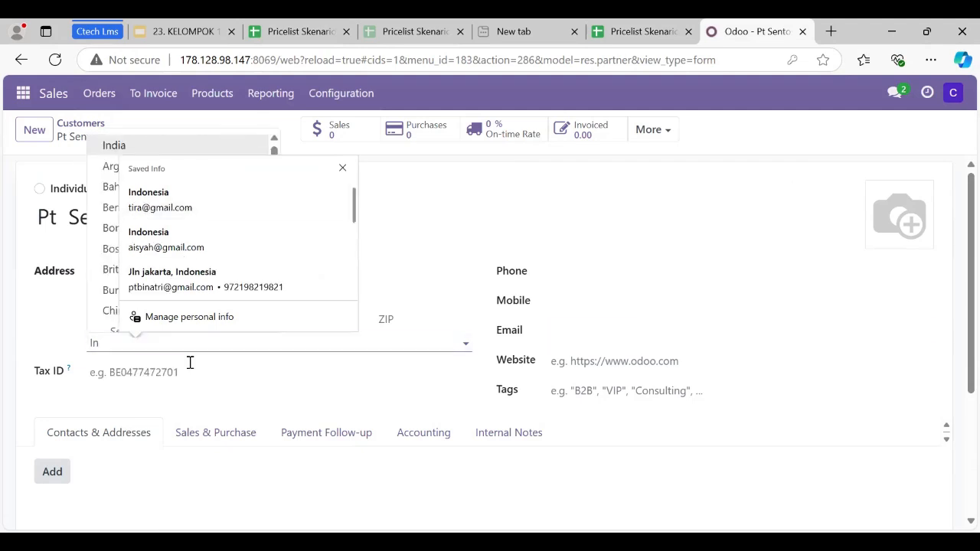
{"action": "type", "text": "do"}
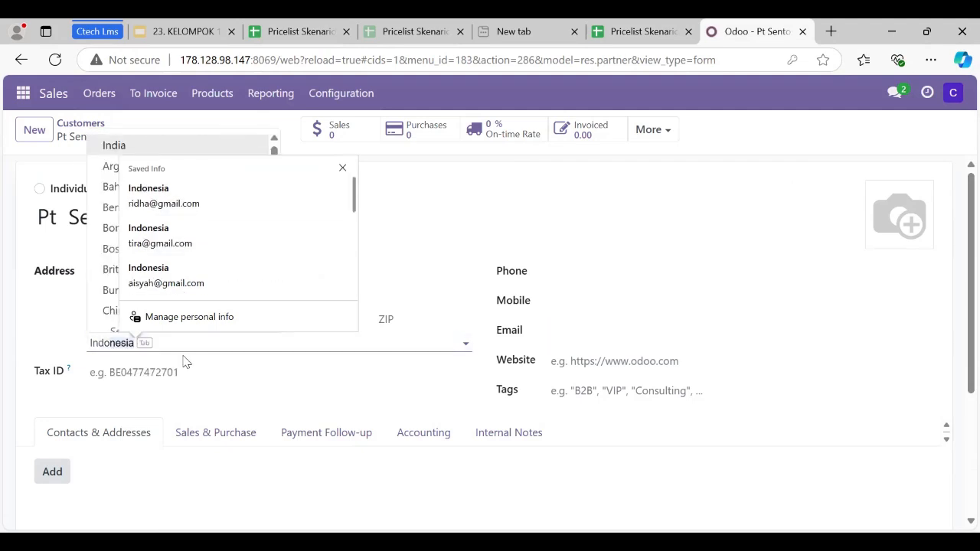
{"action": "key", "text": "Tab"}
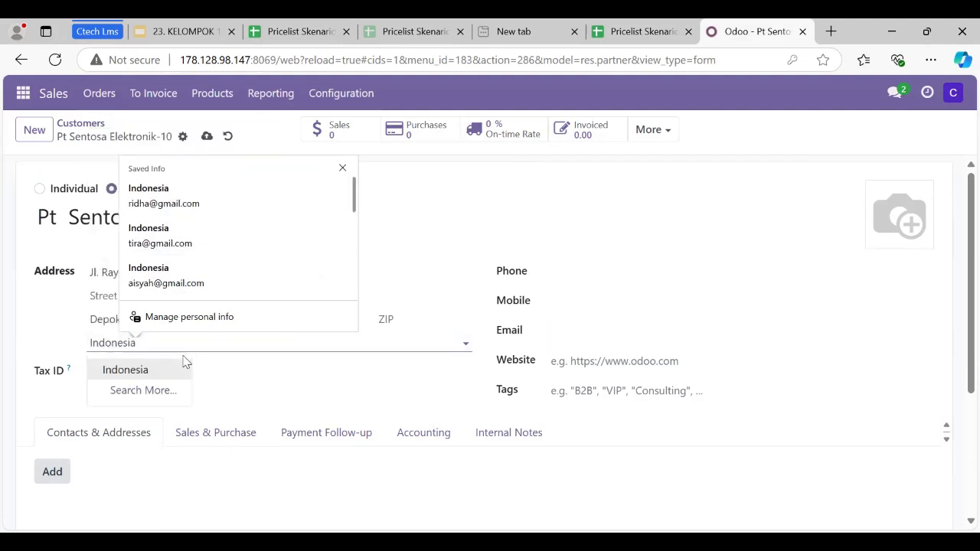
Copy Pt Sentosa Elektronik-10's e-mail from the Data Customer sheet into the customer's e-mail field in Odoo.
{"action": "left_click", "coordinate": [578, 331]}
{"action": "left_click", "coordinate": [697, 32]}
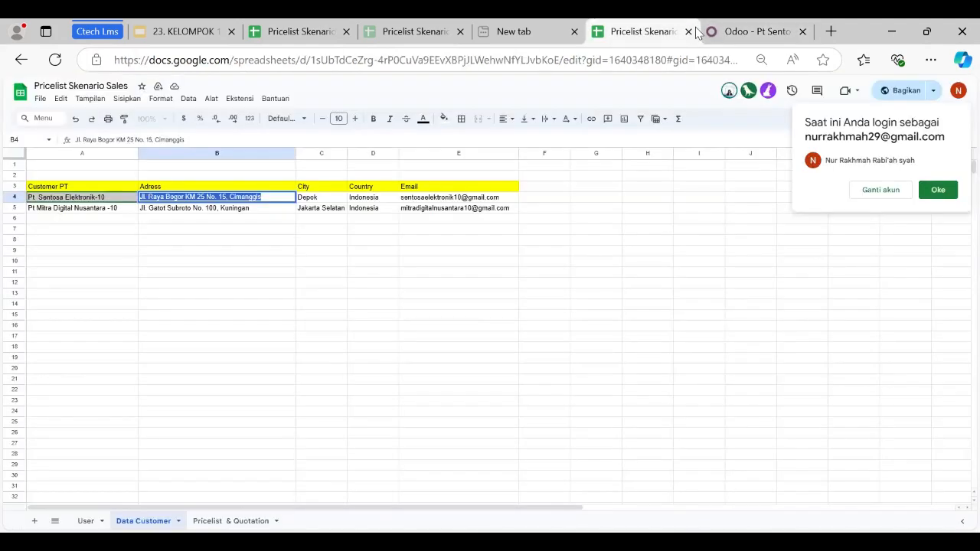
{"action": "left_click", "coordinate": [426, 200]}
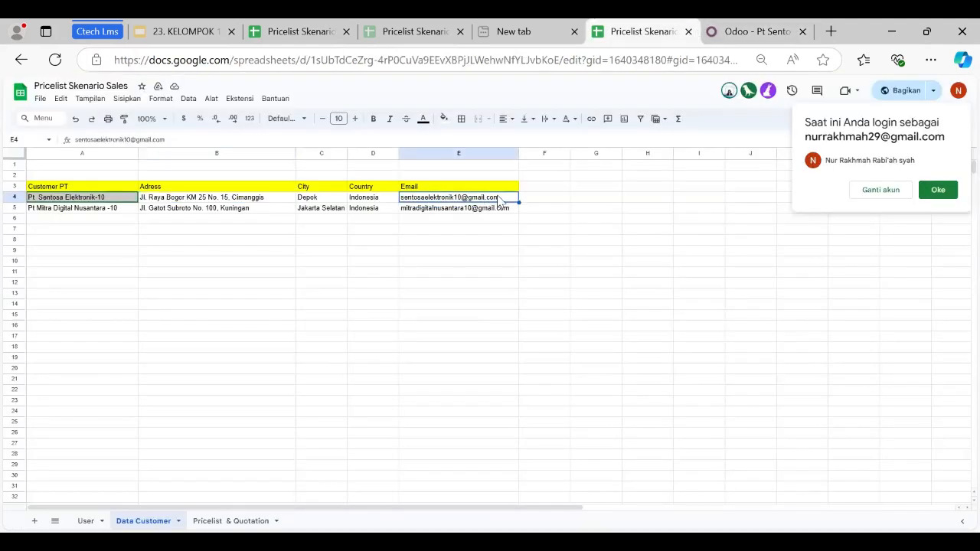
{"action": "double_click", "coordinate": [498, 199]}
{"action": "left_click_drag", "start_coordinate": [499, 200], "coordinate": [397, 200]}
{"action": "key", "text": "ctrl+c"}
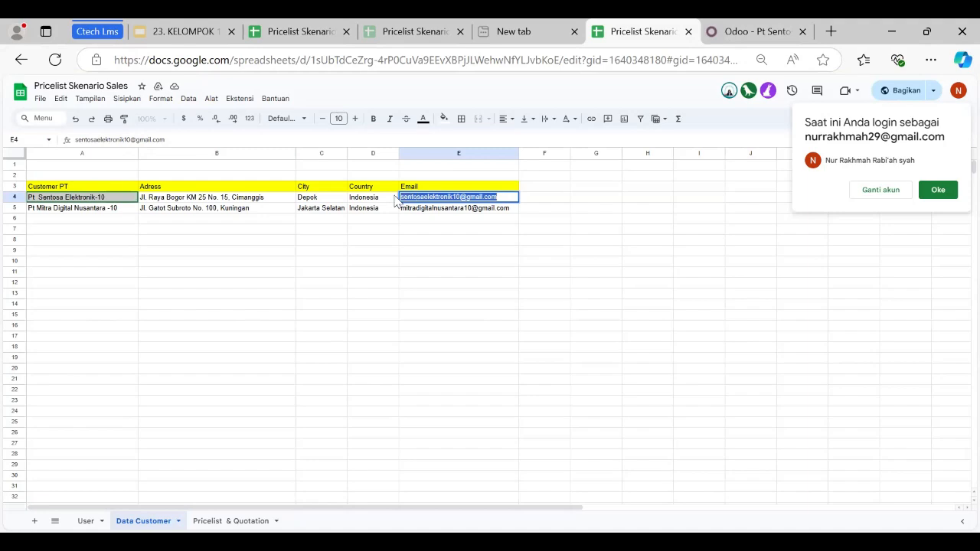
{"action": "left_click", "coordinate": [755, 25]}
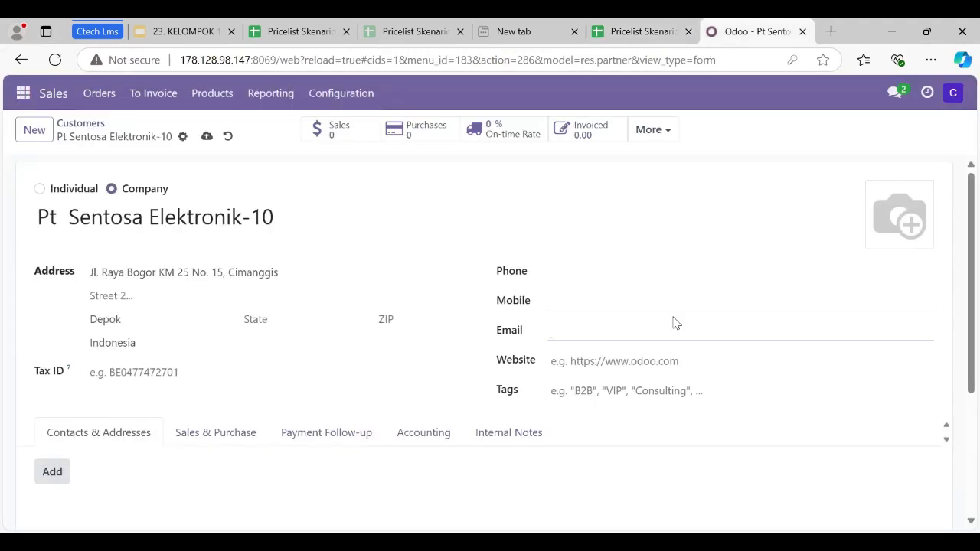
{"action": "key", "text": "ctrl+v"}
Set the customer's Account Receivable to "121000 Account Receivable" and save the record.
{"action": "scroll", "coordinate": [367, 390], "scroll_direction": "down", "scroll_amount": 2}
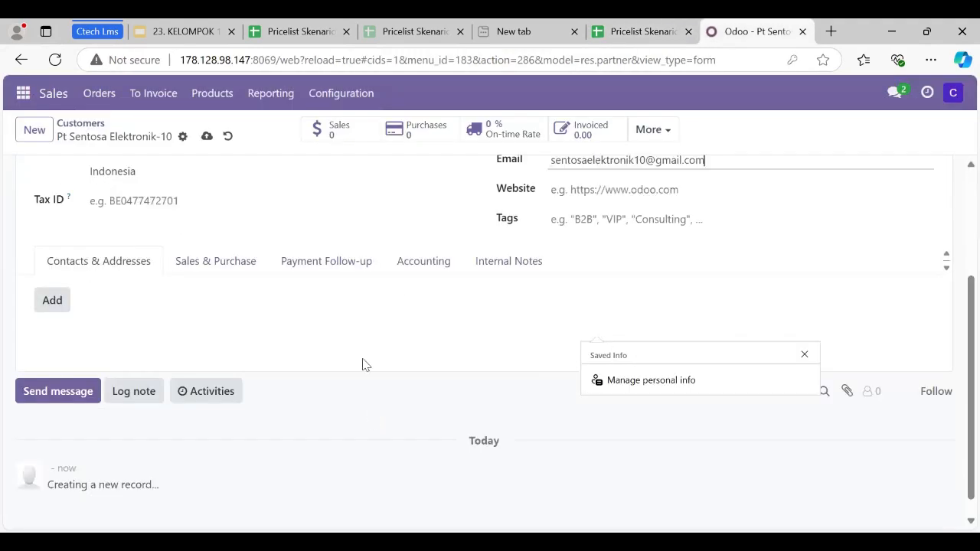
{"action": "left_click", "coordinate": [420, 262]}
{"action": "scroll", "coordinate": [400, 440], "scroll_direction": "down", "scroll_amount": 2}
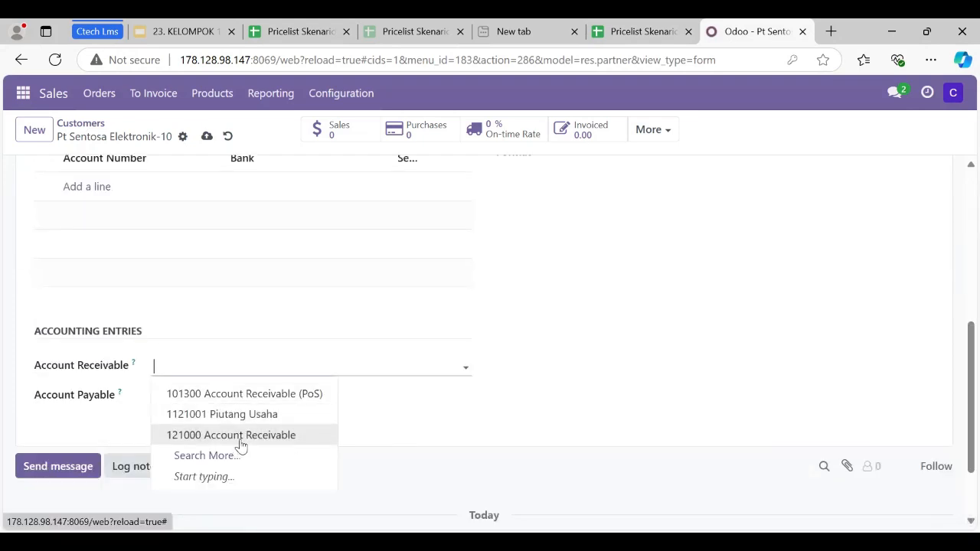
{"action": "left_click", "coordinate": [241, 437]}
{"action": "scroll", "coordinate": [253, 375], "scroll_direction": "up", "scroll_amount": 4}
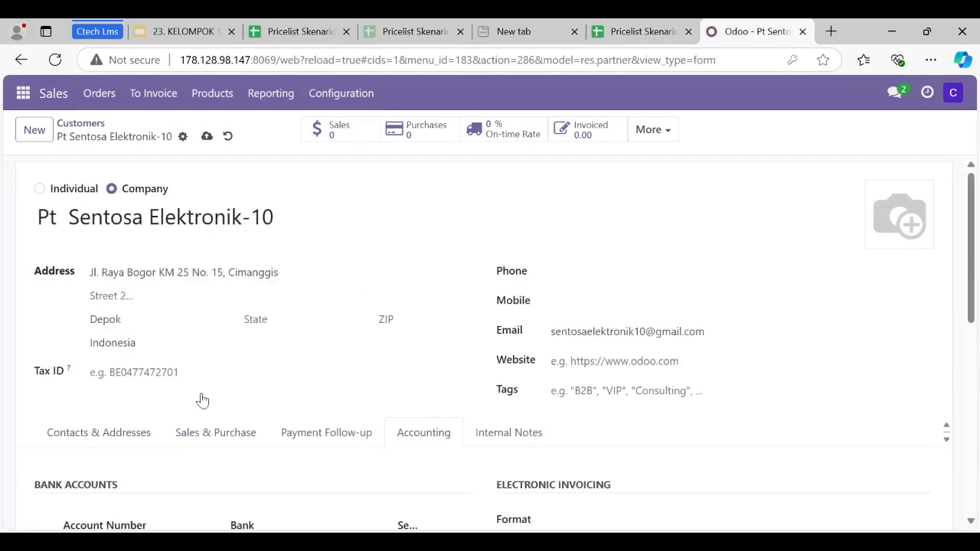
{"action": "left_click", "coordinate": [205, 137]}
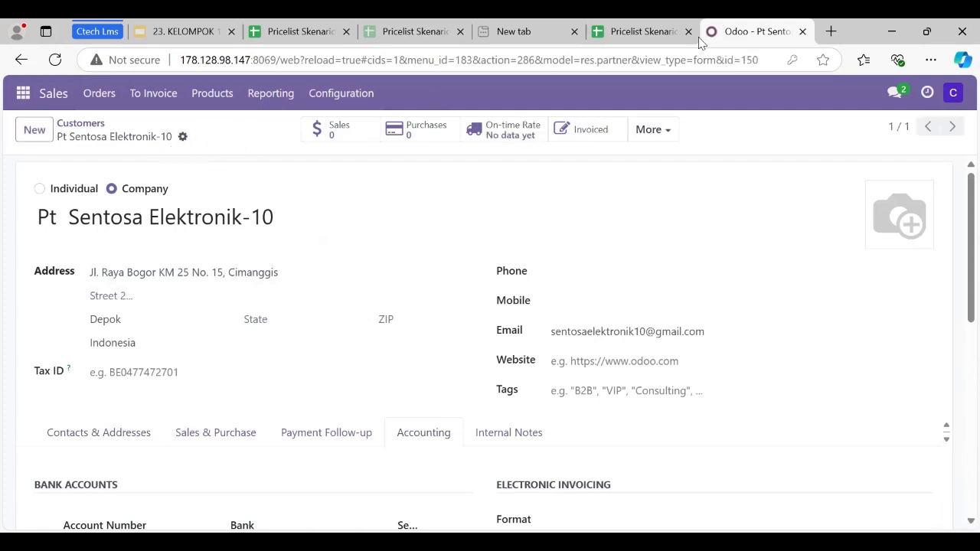
Create a new customer record in Odoo named "Pt Mitra Digital Nusantara -10", copying the name from the Data Customer sheet.
{"action": "left_click", "coordinate": [34, 131]}
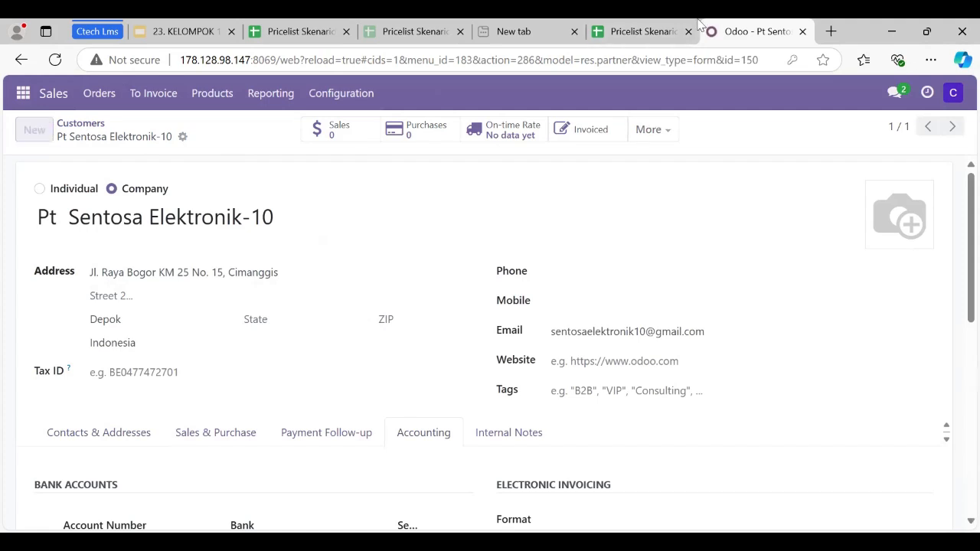
{"action": "key", "text": "ctrl+shift+Tab"}
{"action": "left_click", "coordinate": [82, 214]}
{"action": "double_click", "coordinate": [81, 213]}
{"action": "left_click_drag", "start_coordinate": [119, 209], "coordinate": [10, 211]}
{"action": "key", "text": "ctrl+c"}
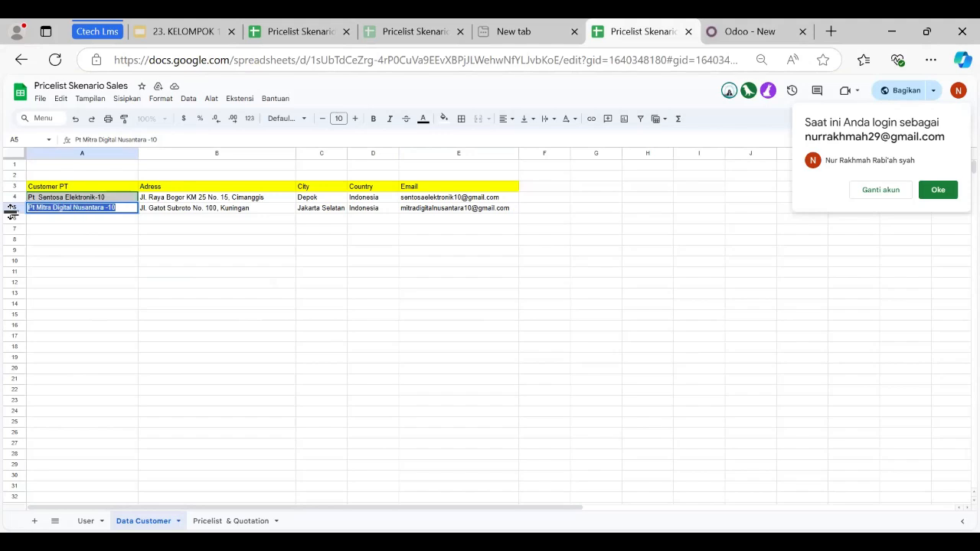
{"action": "left_click", "coordinate": [735, 31]}
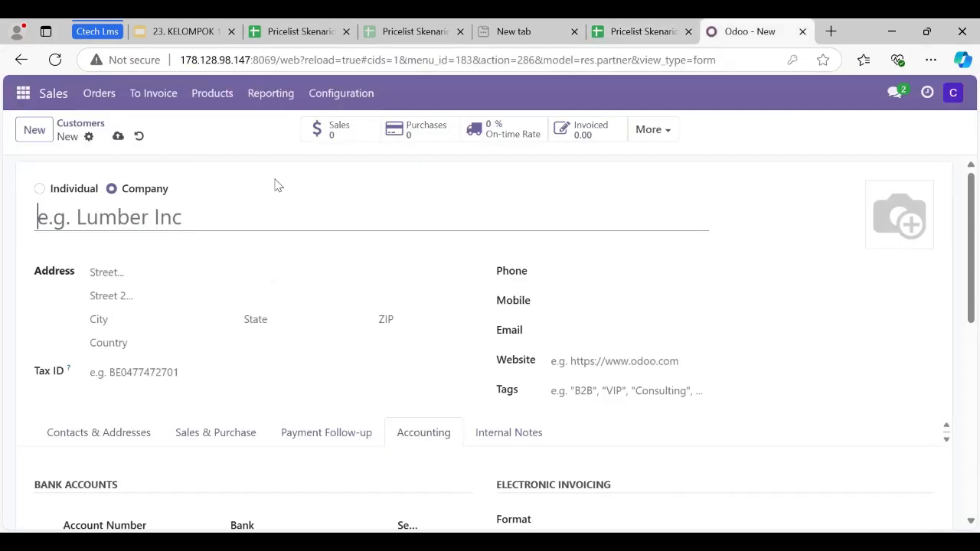
{"action": "key", "text": "ctrl+v"}
Copy Pt Mitra Digital Nusantara -10's street address from the Data Customer sheet into the customer's street field in Odoo.
{"action": "left_click", "coordinate": [134, 274]}
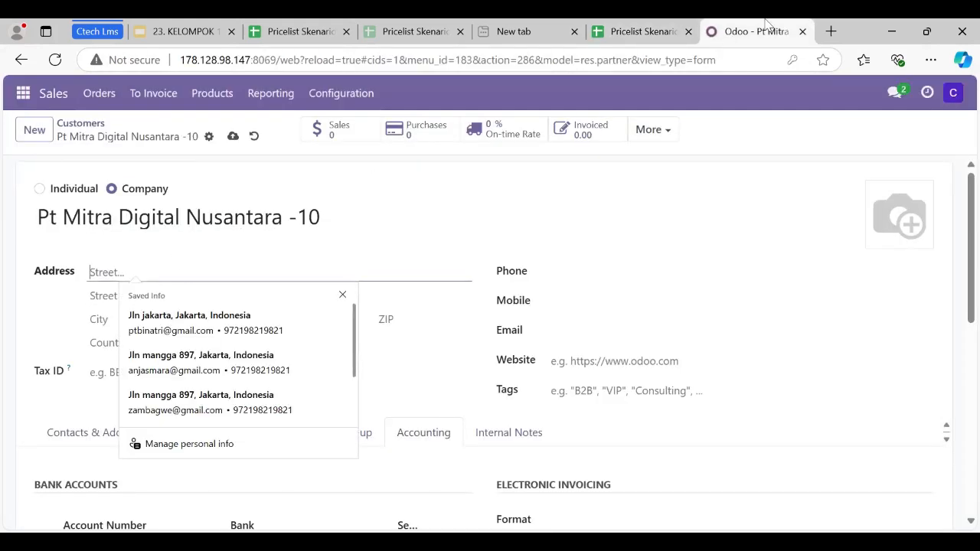
{"action": "left_click", "coordinate": [697, 29]}
{"action": "double_click", "coordinate": [265, 212]}
{"action": "left_click_drag", "start_coordinate": [265, 212], "coordinate": [125, 212]}
{"action": "key", "text": "ctrl+c"}
{"action": "left_click", "coordinate": [754, 31]}
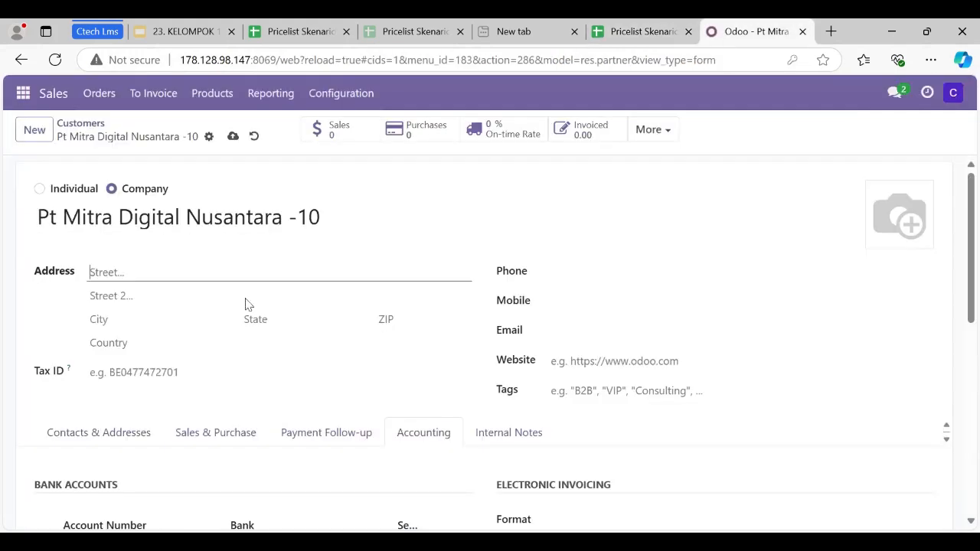
{"action": "left_click", "coordinate": [120, 275]}
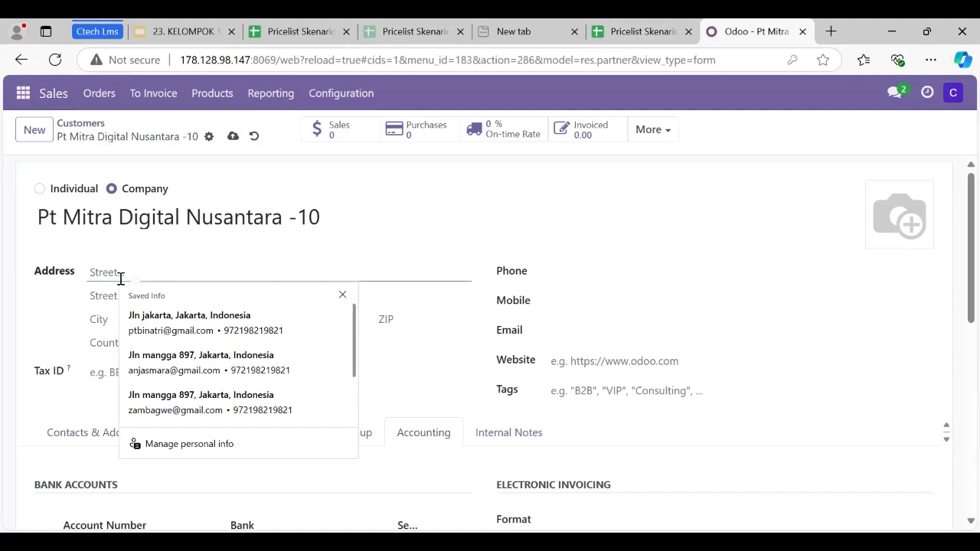
{"action": "key", "text": "ctrl+v"}
Check the customer's city in the Data Customer sheet, and set the city to "Jakarta selatan" and the country to Indonesia in Odoo.
{"action": "left_click", "coordinate": [114, 315]}
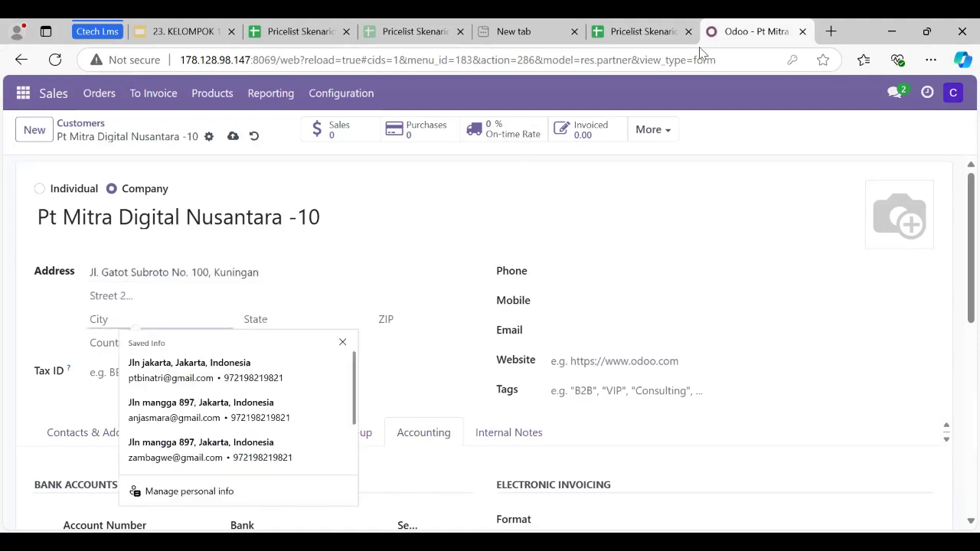
{"action": "left_click", "coordinate": [654, 32]}
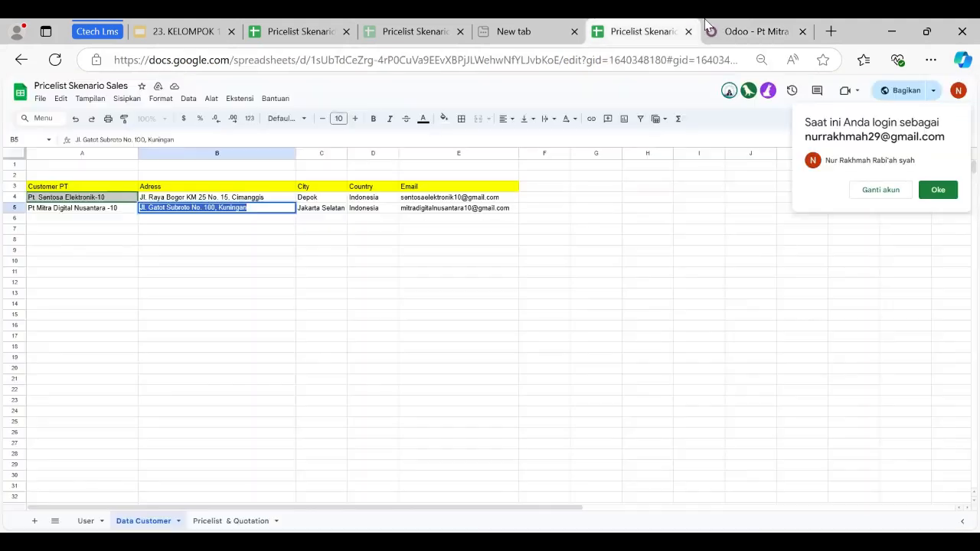
{"action": "left_click", "coordinate": [746, 32]}
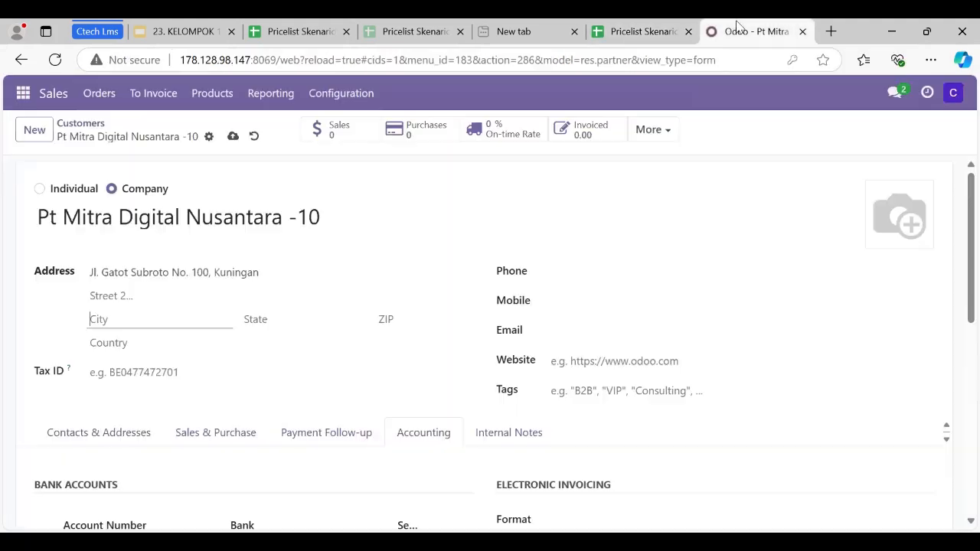
{"action": "left_click", "coordinate": [159, 325]}
{"action": "type", "text": "Jakarta s"}
{"action": "left_click", "coordinate": [153, 339]}
{"action": "type", "text": "indon"}
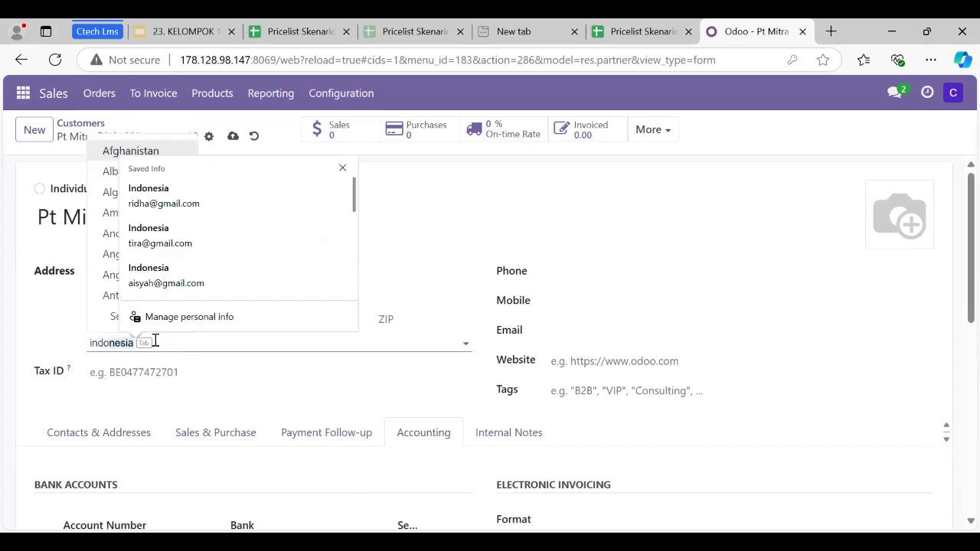
{"action": "type", "text": "e"}
{"action": "key", "text": "BackSpace"}
{"action": "type", "text": "ne"}
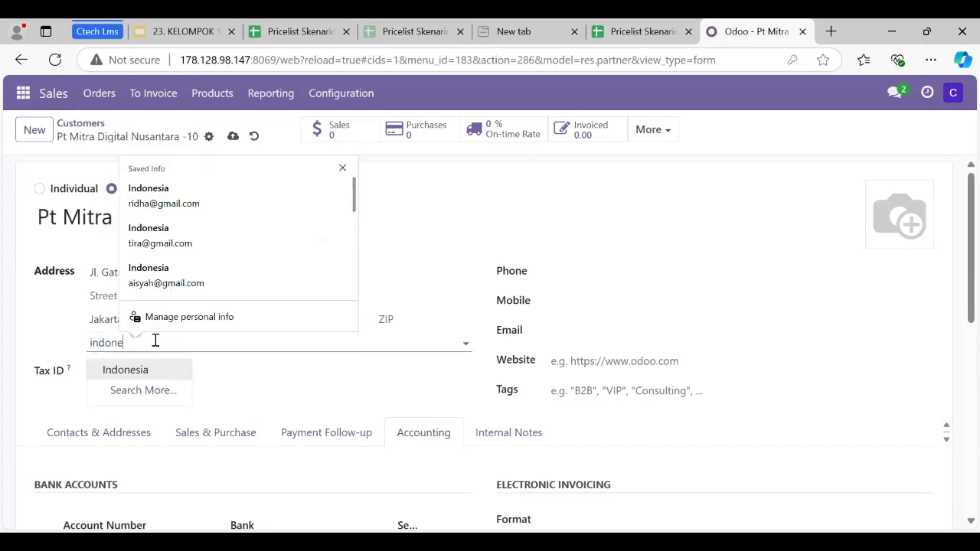
{"action": "type", "text": "sia"}
Copy Pt Mitra Digital Nusantara -10's e-mail from the Data Customer sheet into the customer's e-mail field in Odoo.
{"action": "left_click", "coordinate": [550, 330]}
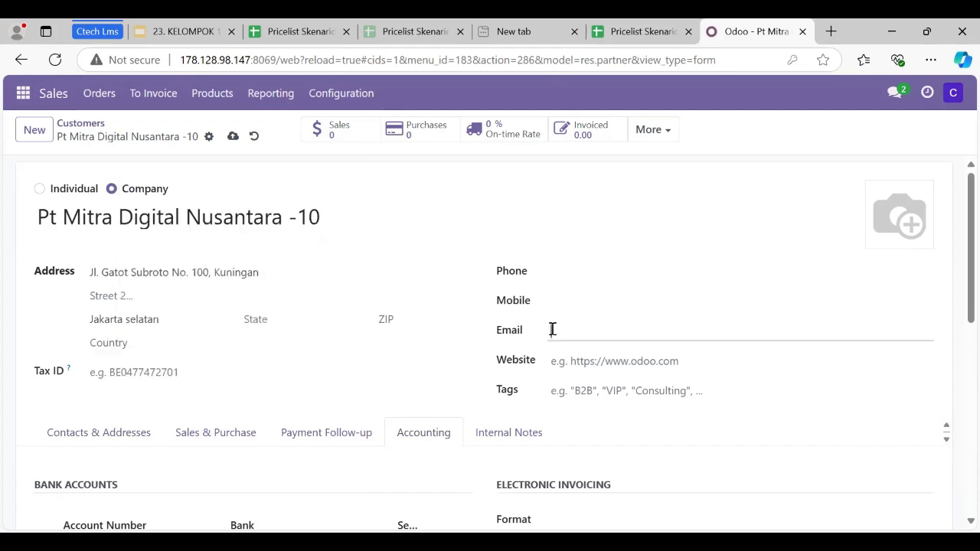
{"action": "left_click", "coordinate": [642, 31]}
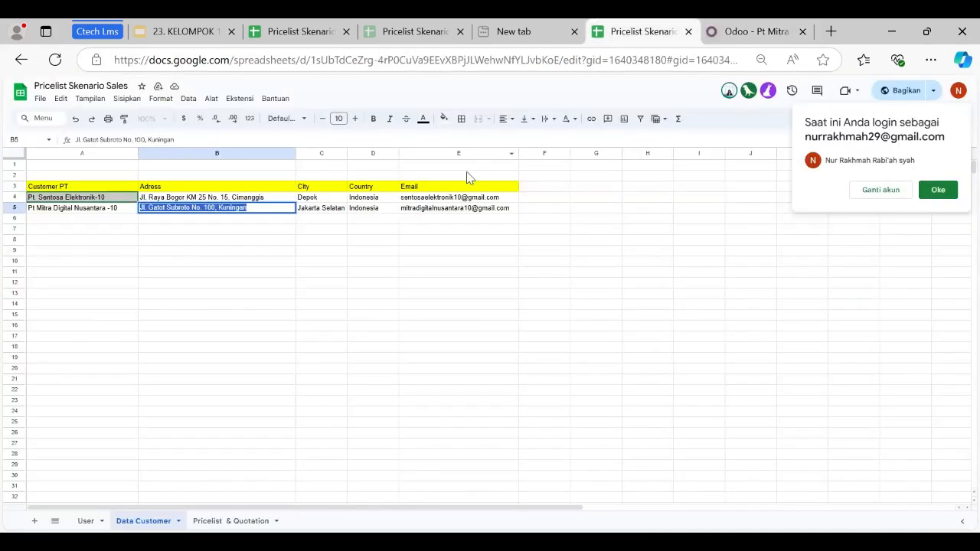
{"action": "left_click", "coordinate": [455, 214]}
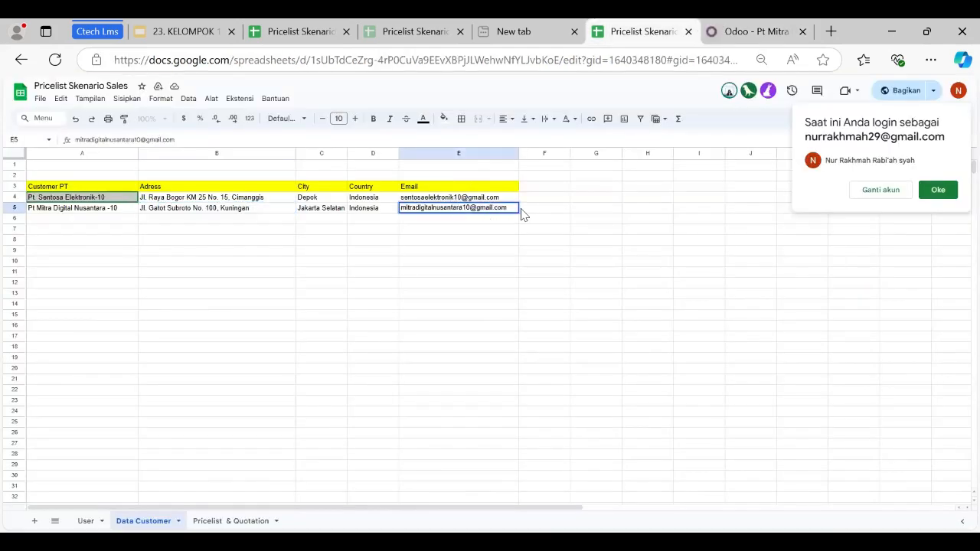
{"action": "left_click_drag", "start_coordinate": [508, 208], "coordinate": [400, 213]}
{"action": "key", "text": "ctrl+c"}
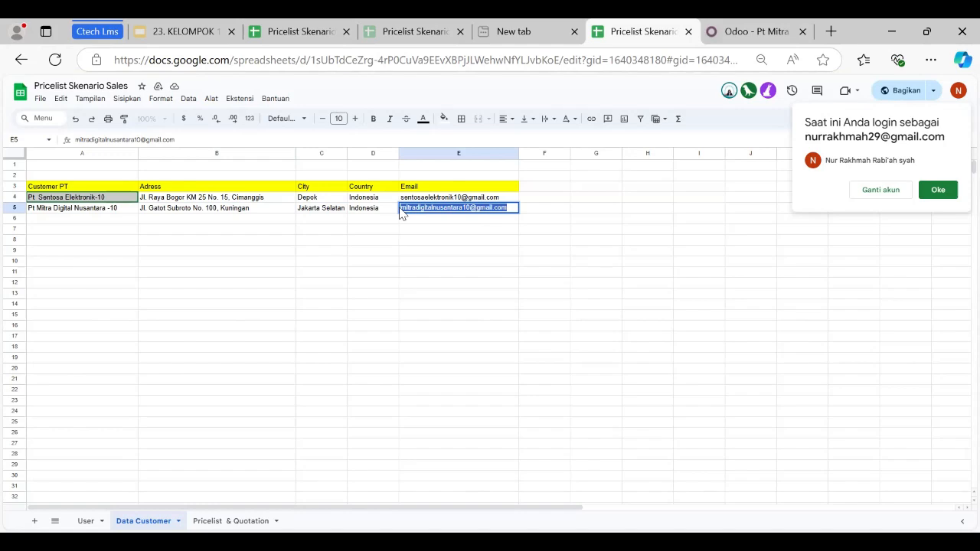
{"action": "left_click", "coordinate": [746, 31]}
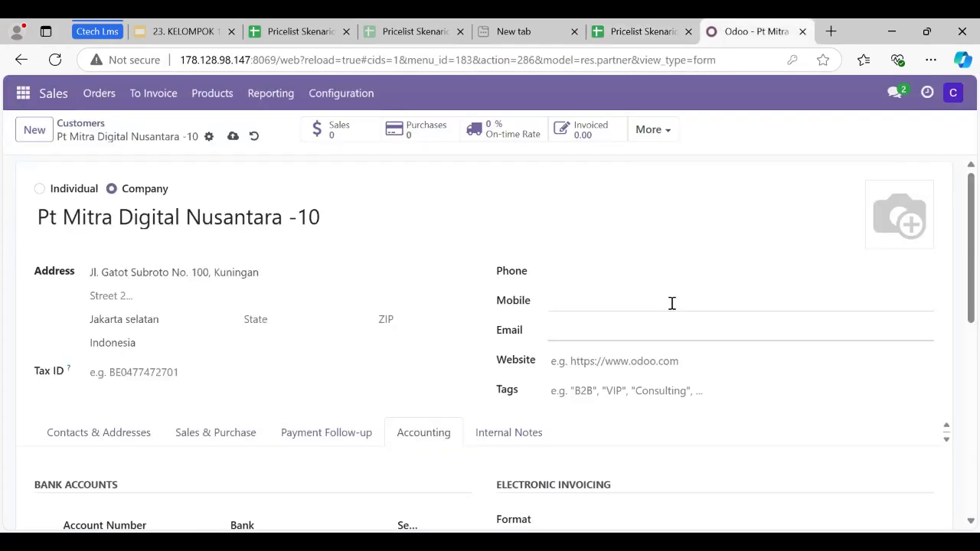
{"action": "left_click", "coordinate": [664, 332]}
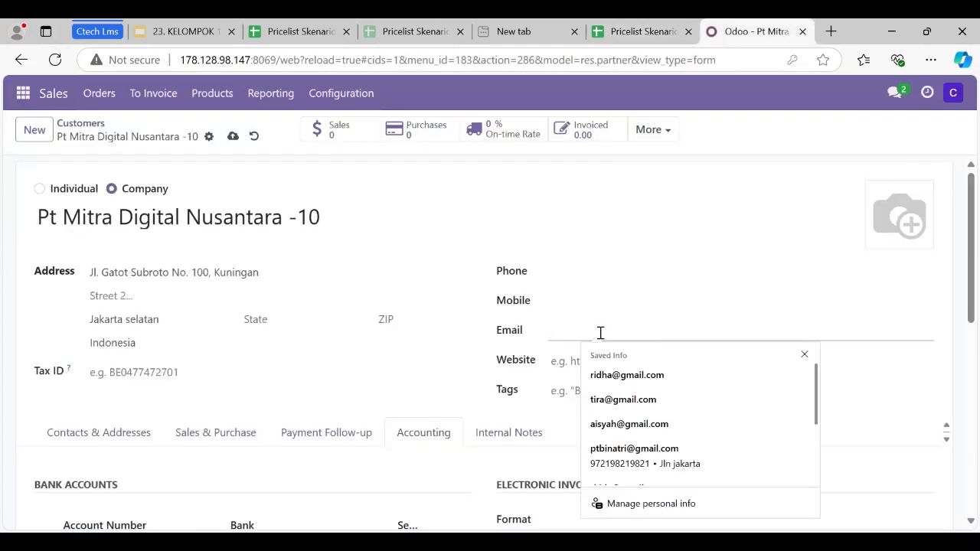
{"action": "key", "text": "ctrl+v"}
Set Pt Mitra Digital Nusantara -10's Account Receivable to "121000 Account Receivable" and save the record.
{"action": "scroll", "coordinate": [457, 334], "scroll_direction": "down", "scroll_amount": 2}
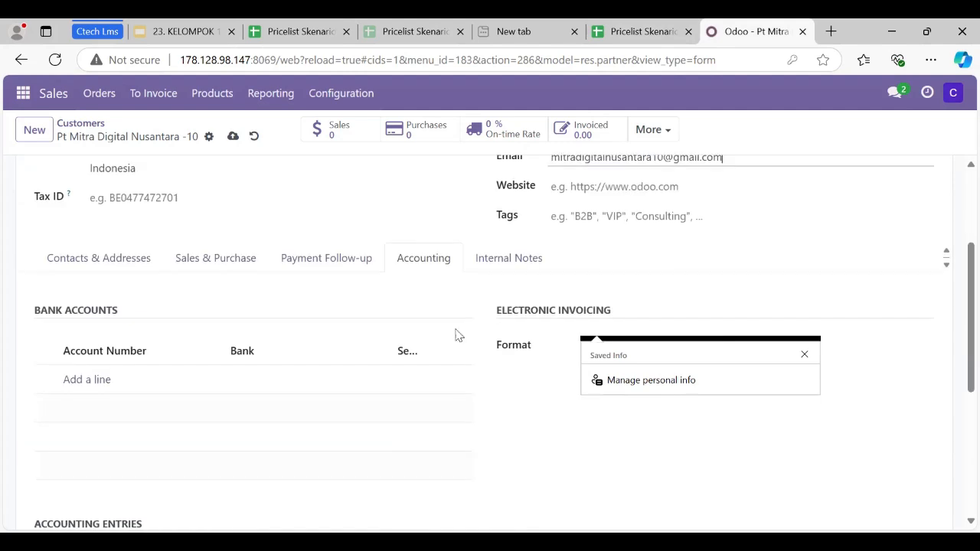
{"action": "scroll", "coordinate": [382, 291], "scroll_direction": "down", "scroll_amount": 2}
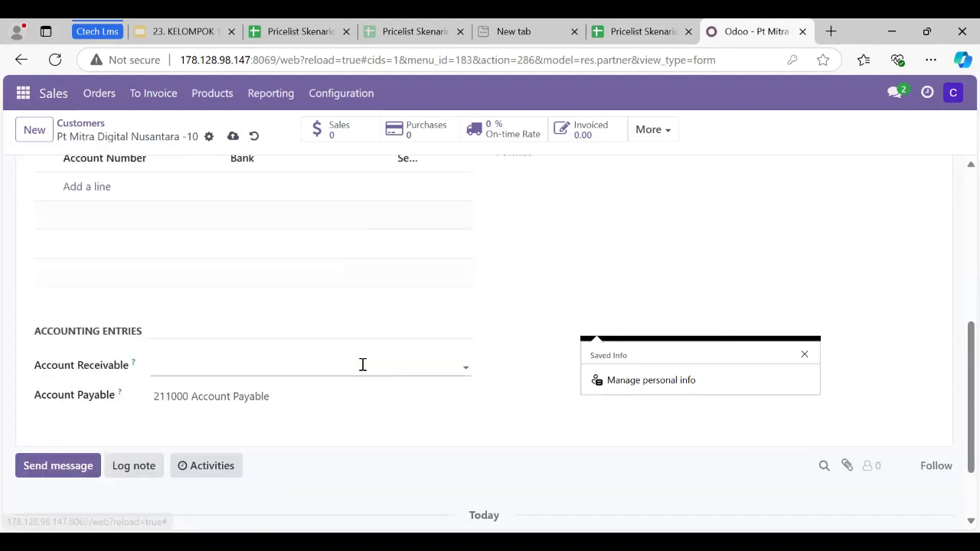
{"action": "left_click", "coordinate": [279, 355]}
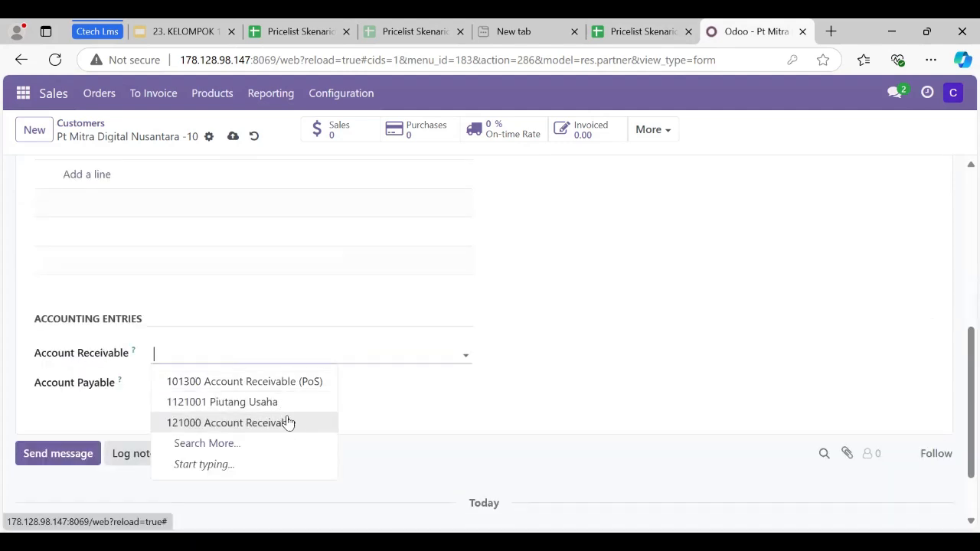
{"action": "left_click", "coordinate": [288, 422]}
{"action": "scroll", "coordinate": [233, 286], "scroll_direction": "up", "scroll_amount": 10}
{"action": "left_click", "coordinate": [231, 137]}
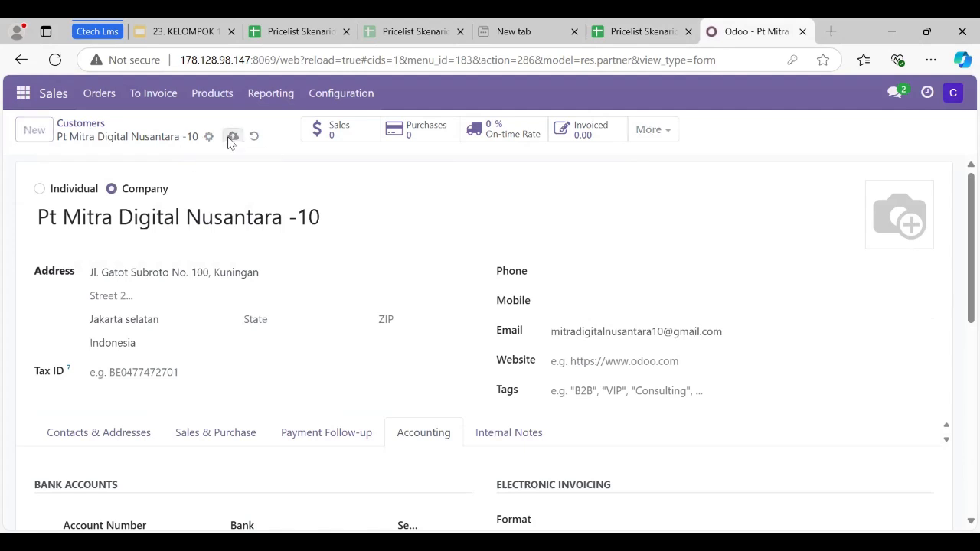
Open the "kelompok 10 skenario sales" channel in Discuss.
{"action": "left_click", "coordinate": [22, 92]}
{"action": "left_click", "coordinate": [42, 132]}
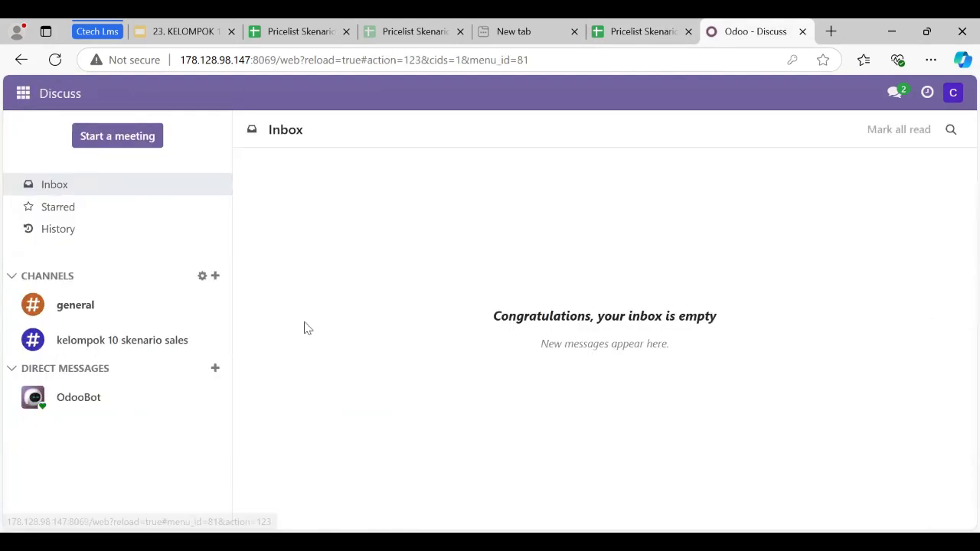
{"action": "left_click", "coordinate": [153, 347]}
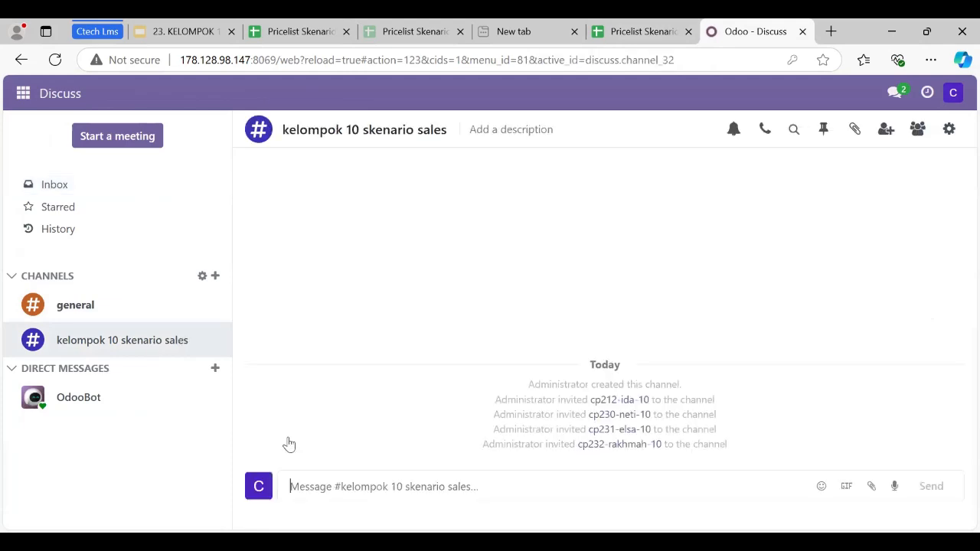
Post "Halo , saya sudah membuat data customer silahkan untuk sales staff untuk membuat pricelist dan juga quotationny" in the channel.
{"action": "left_click", "coordinate": [351, 488]}
{"action": "type", "text": "Halo"}
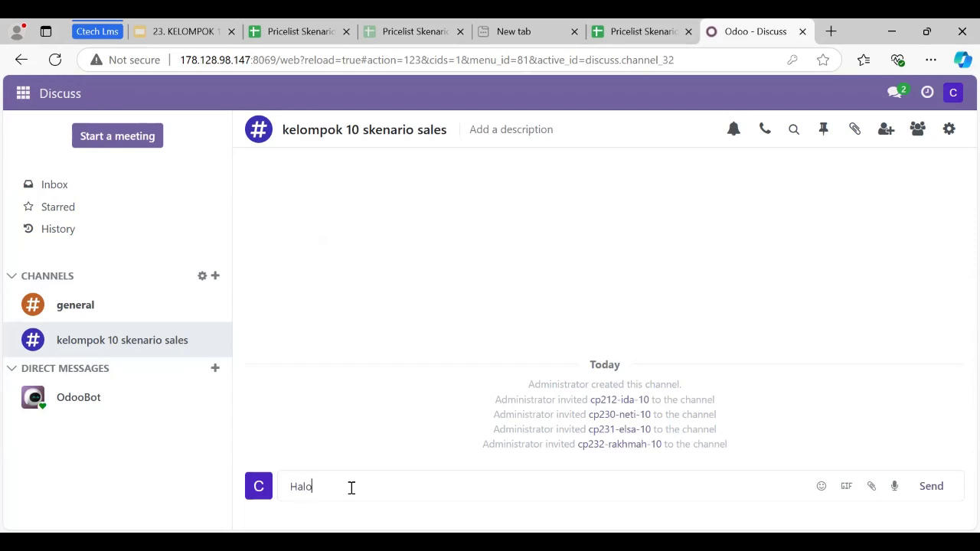
{"action": "type", "text": " , saya sudah membuat data customer silahkan untuk sal"}
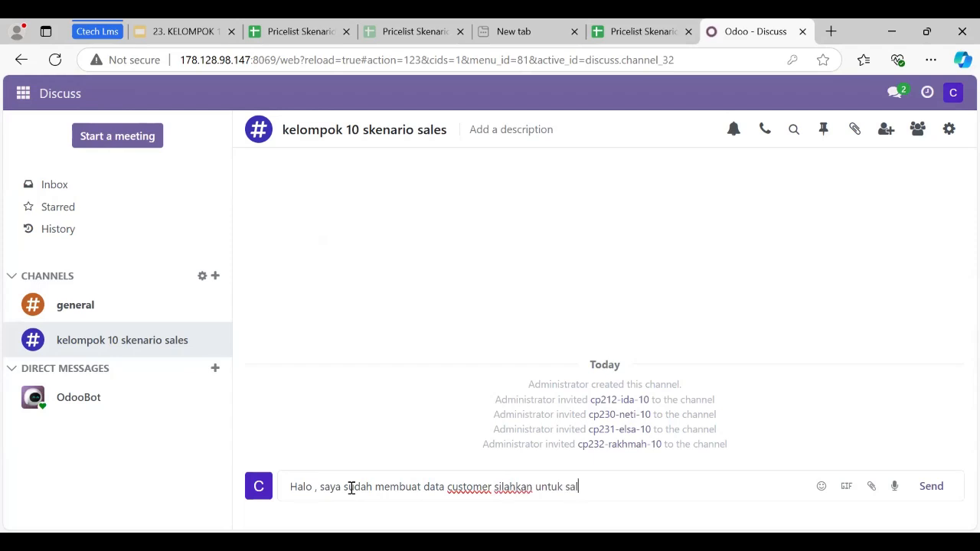
{"action": "type", "text": "es staff untuk membuat"}
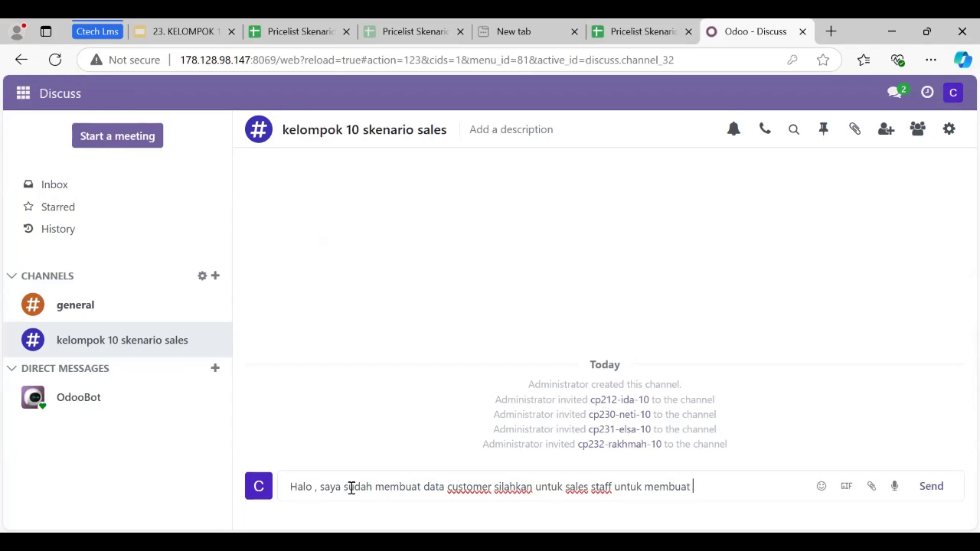
{"action": "type", "text": " pricelist dan juga "}
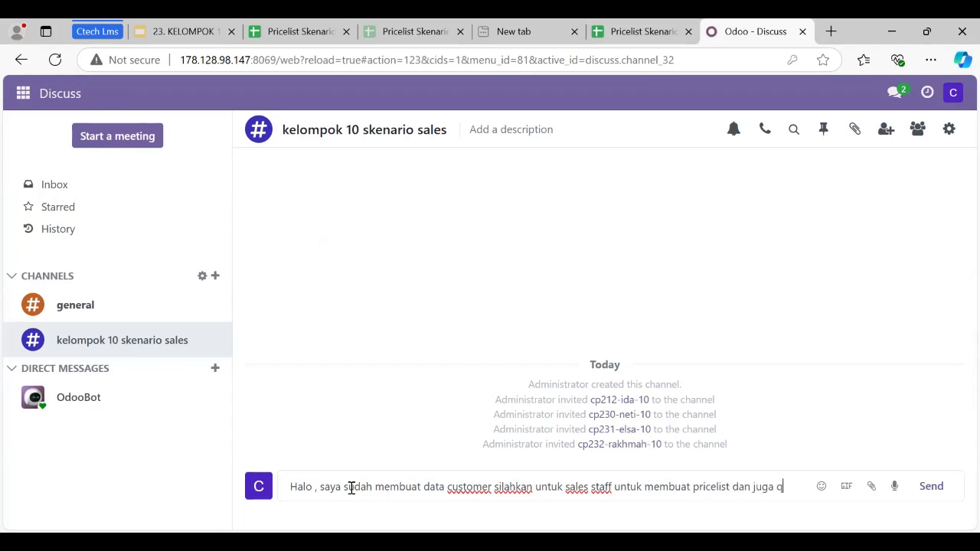
{"action": "type", "text": "quotati"}
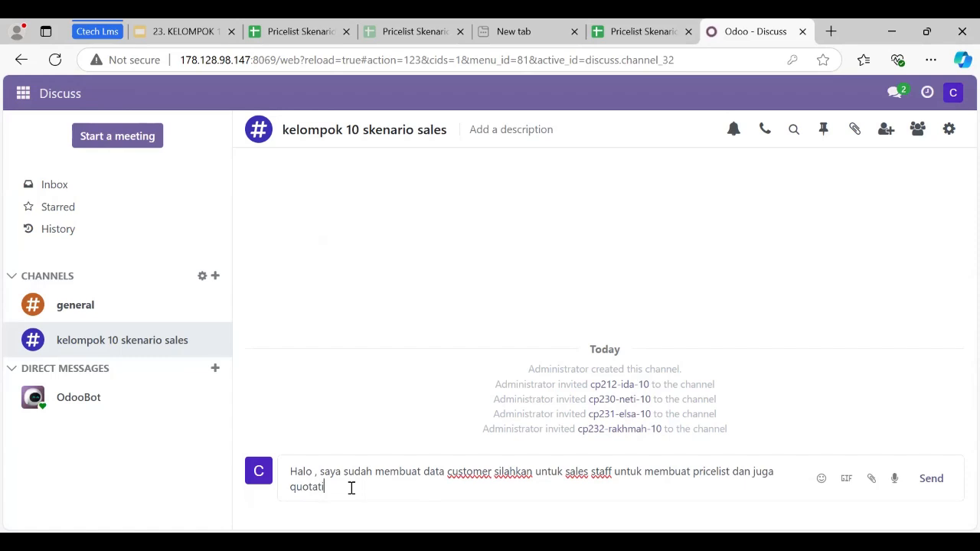
{"action": "type", "text": "onny"}
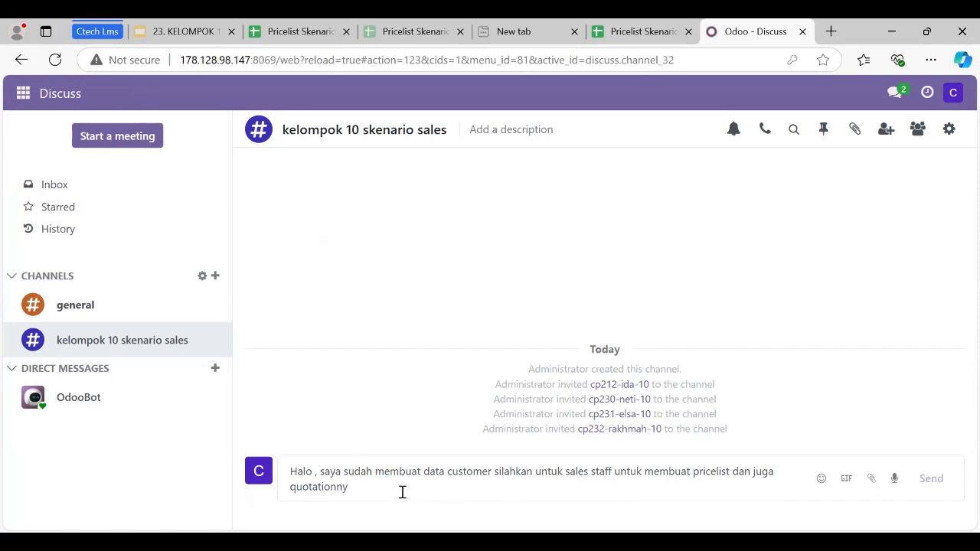
{"action": "key", "text": "Return"}
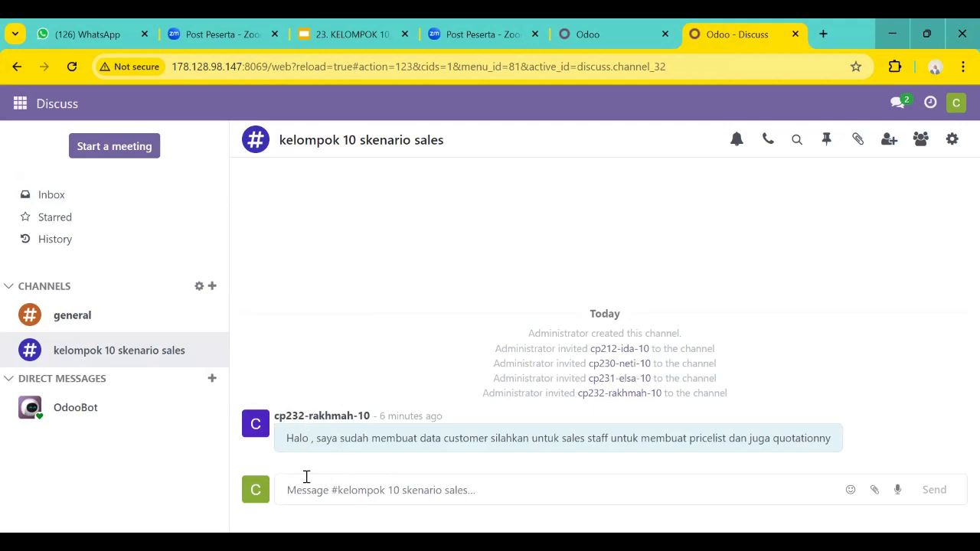
As the sales staff user, reply "Baik, akan segera saya kerjakan" in the kelompok 10 skenario sales channel.
{"action": "type", "text": "Baik"}
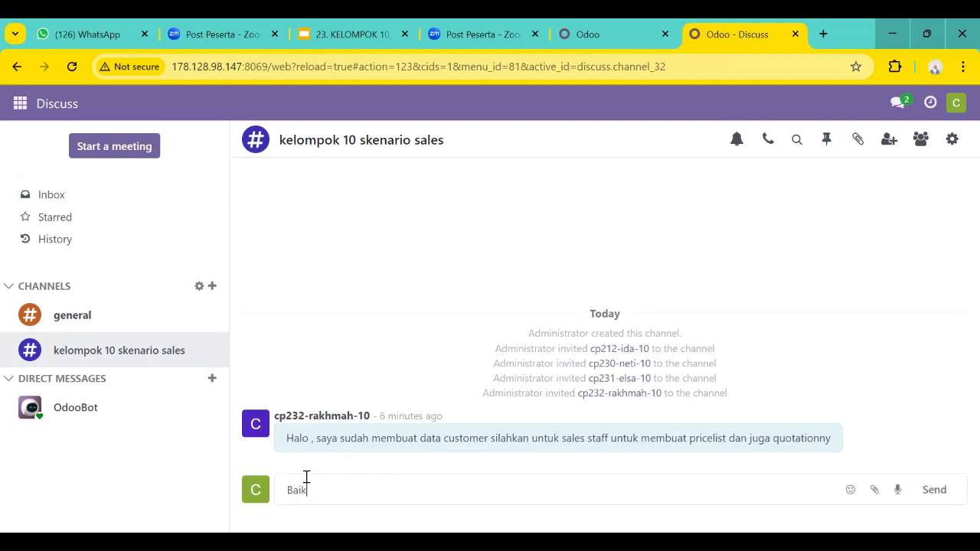
{"action": "type", "text": ", akan segera saya kerjakan"}
{"action": "key", "text": "Return"}
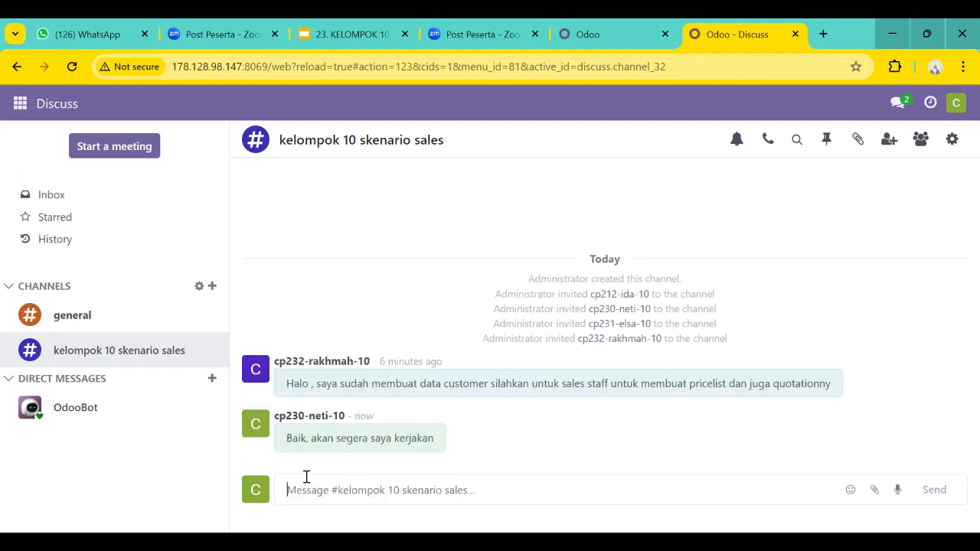
Go to the pricelists in the Sales app and open a blank form for a new pricelist.
{"action": "left_click", "coordinate": [22, 104]}
{"action": "left_click", "coordinate": [46, 202]}
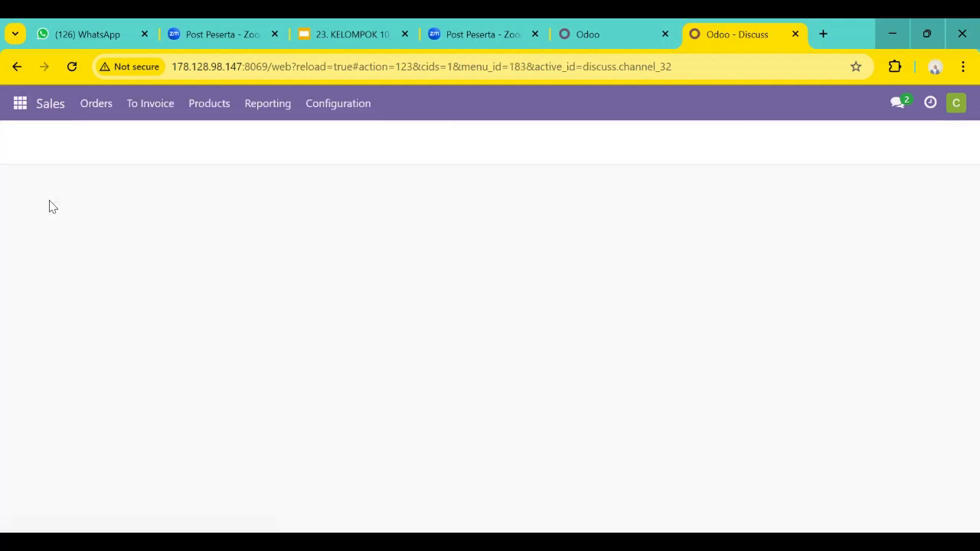
{"action": "left_click", "coordinate": [205, 106]}
{"action": "left_click", "coordinate": [217, 158]}
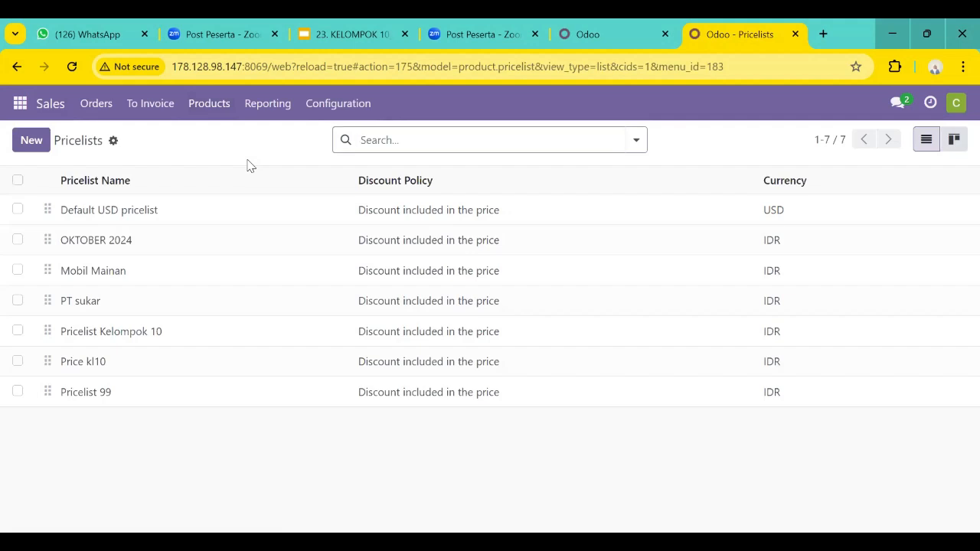
{"action": "left_click", "coordinate": [31, 140]}
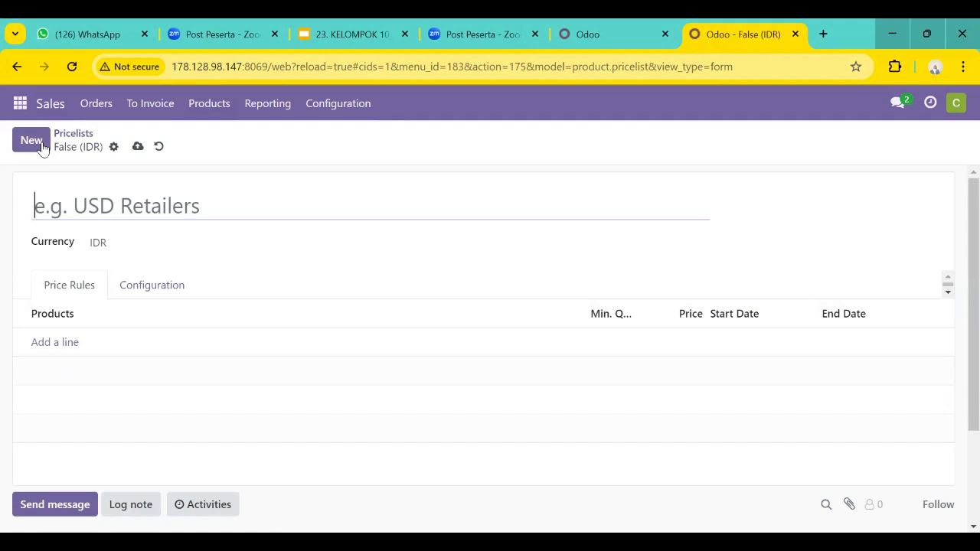
Name the new pricelist "Pricelist PT. Mekar Jaya Abadi [KLP10]".
{"action": "type", "text": "Pric"}
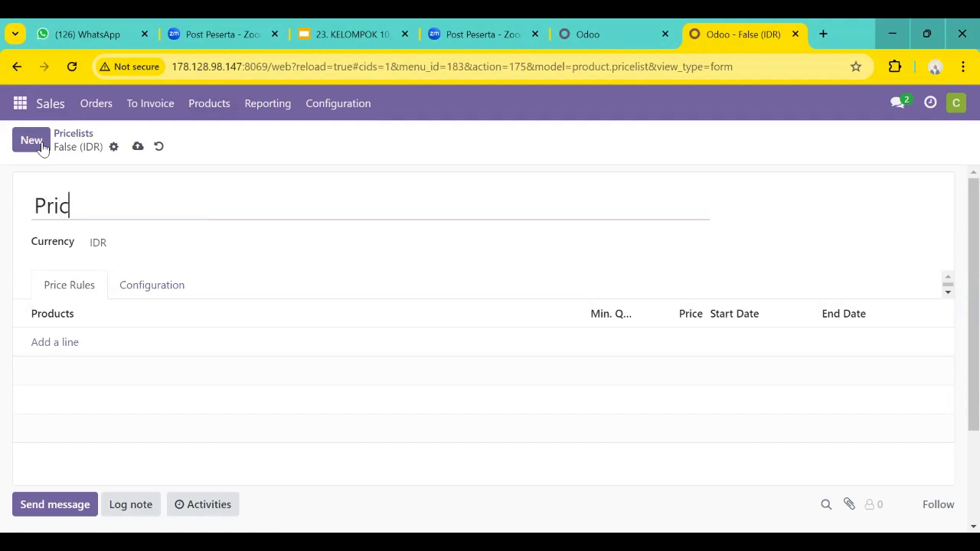
{"action": "type", "text": "elist PT"}
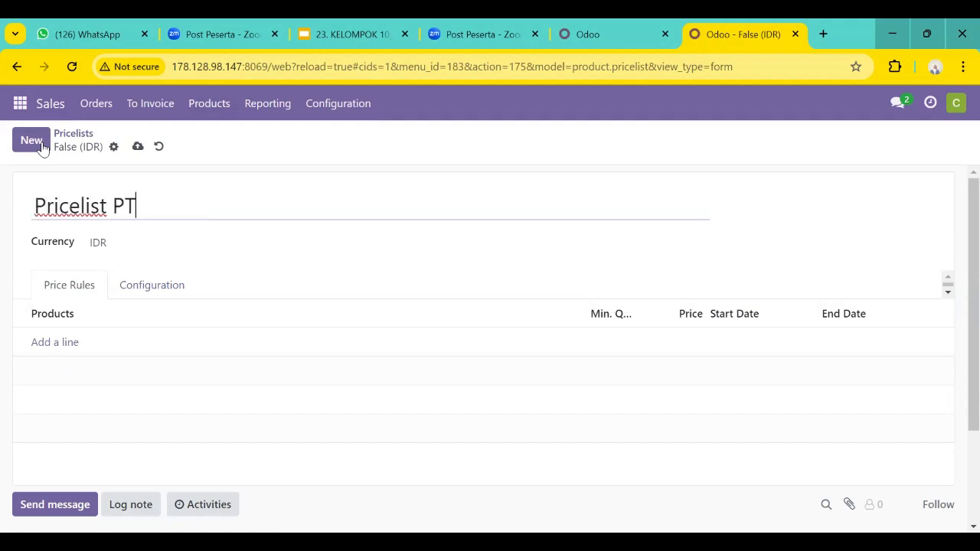
{"action": "type", "text": ". Mekar Jaya "}
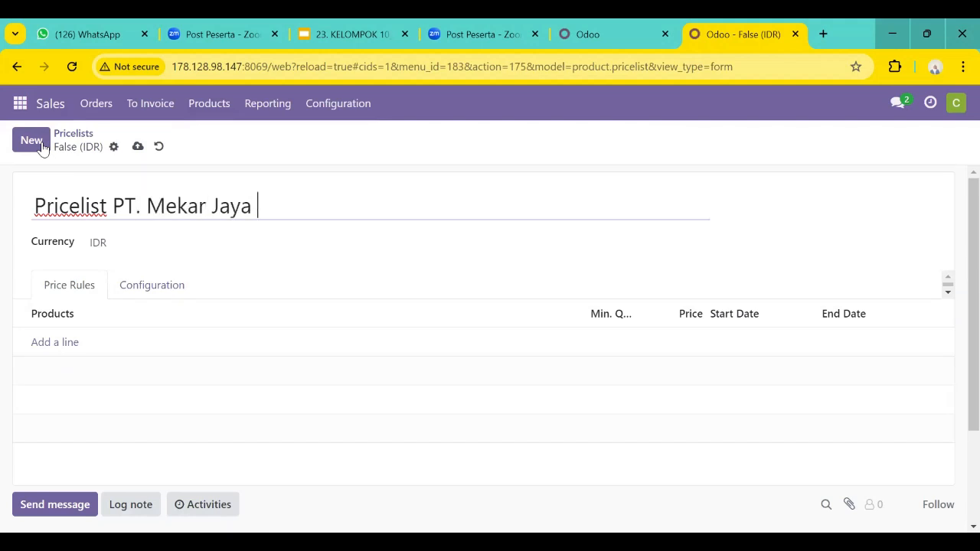
{"action": "type", "text": "Abadi "}
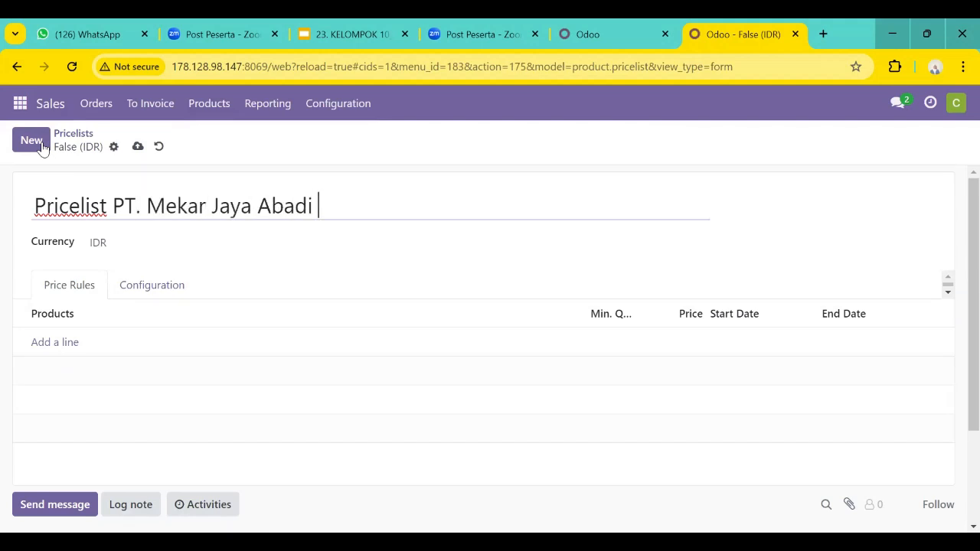
{"action": "type", "text": "[KLP10]"}
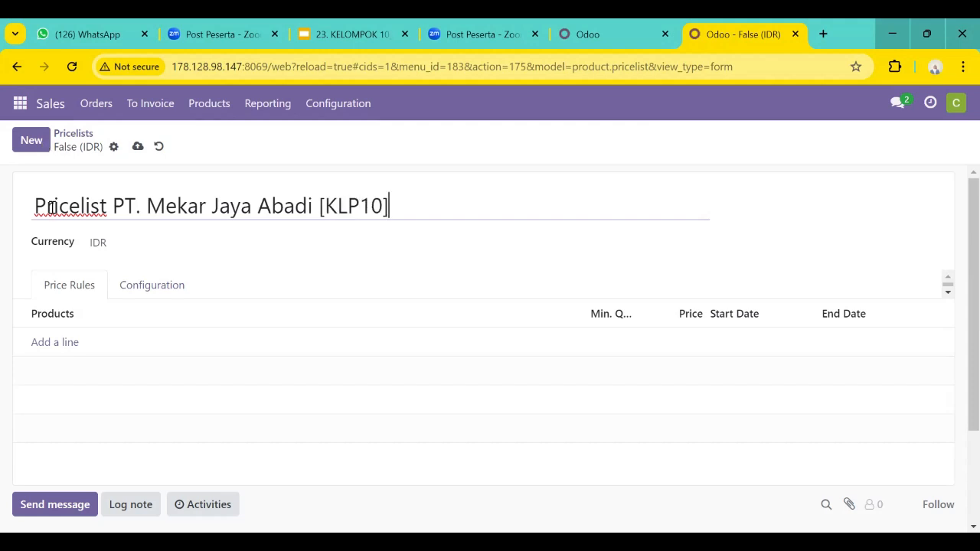
Add a price rule line and start a new product for it named "[KLP10] Mesin Cuci Front Loading".
{"action": "left_click", "coordinate": [72, 317]}
{"action": "left_click", "coordinate": [65, 344]}
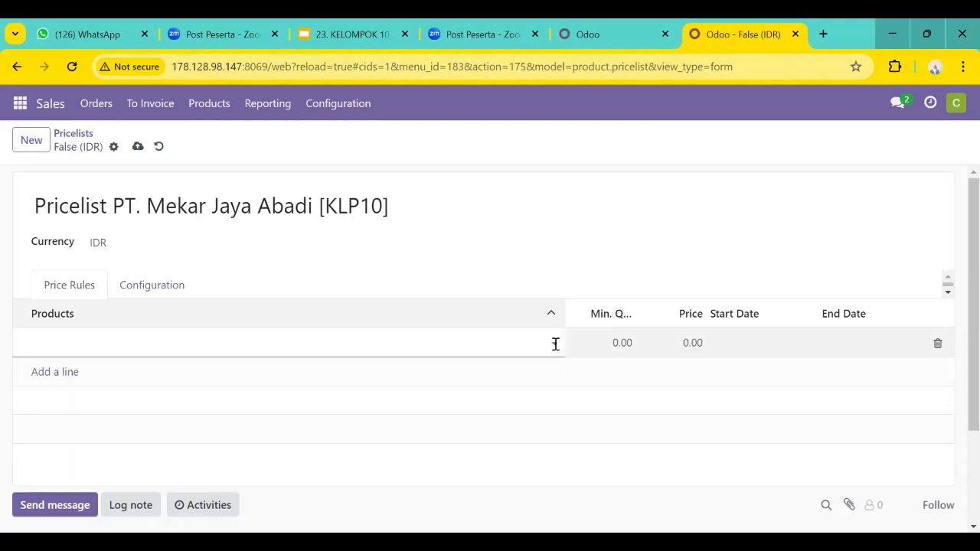
{"action": "left_click", "coordinate": [555, 343]}
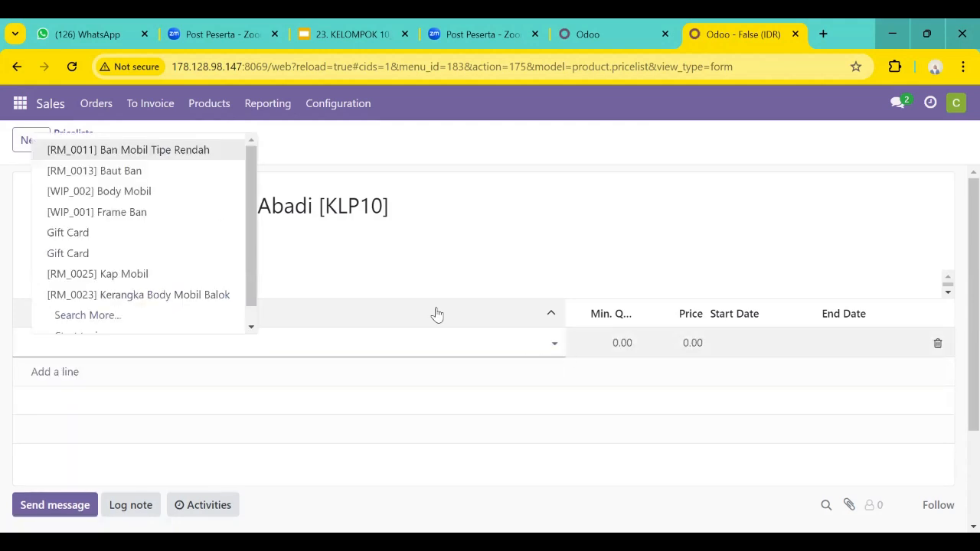
{"action": "left_click", "coordinate": [169, 314]}
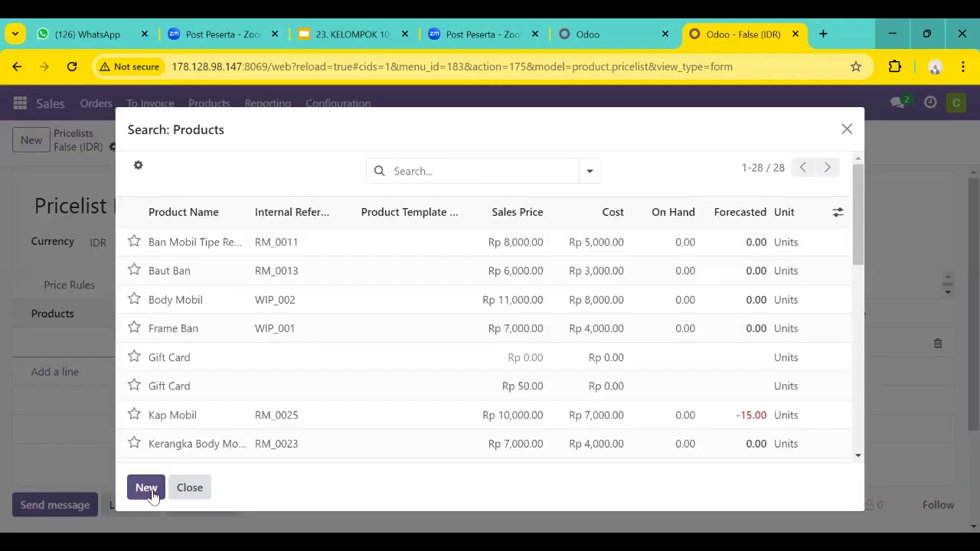
{"action": "left_click", "coordinate": [146, 488]}
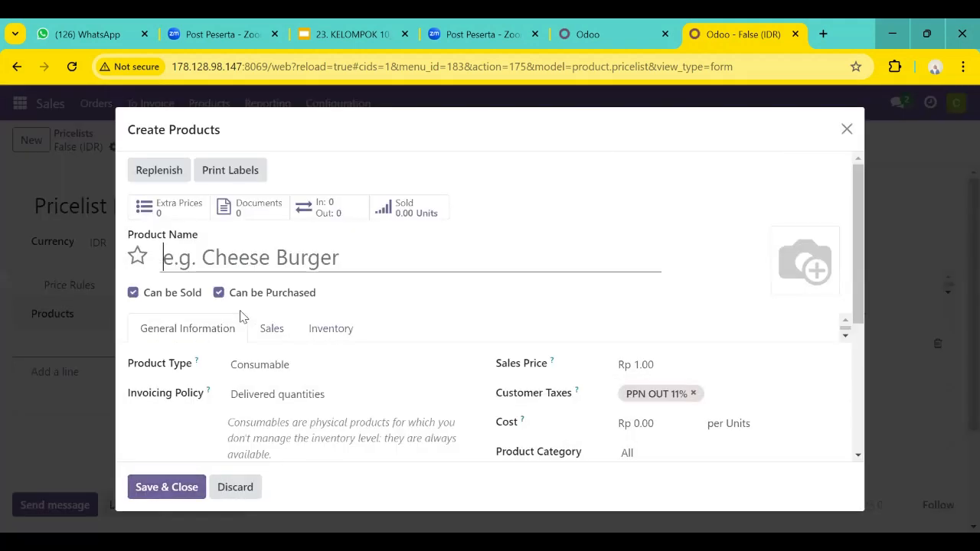
{"action": "type", "text": "["}
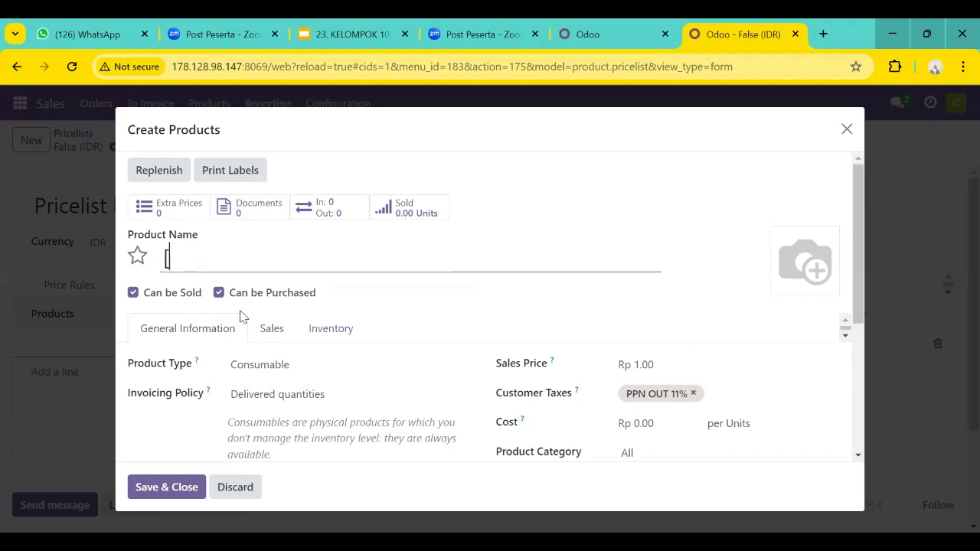
{"action": "type", "text": "KLP10]"}
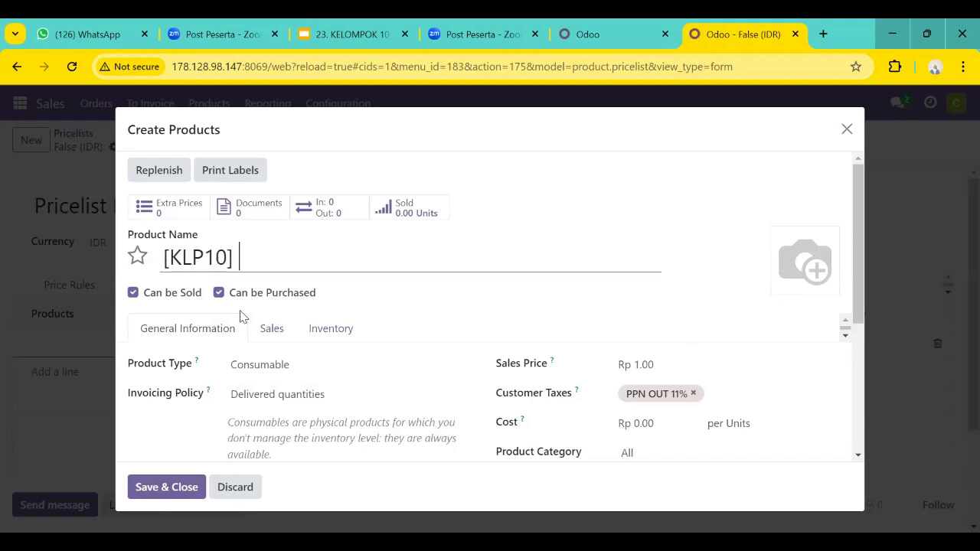
{"action": "type", "text": " Mesin Cuci Front Loading"}
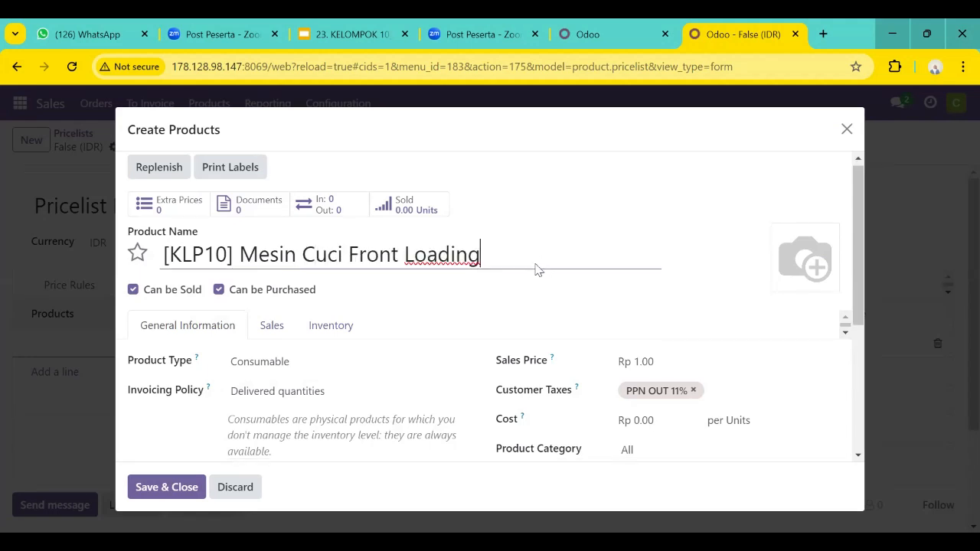
Make the washing machine a Storable Product, remove its PPN OUT 11% customer tax, and save it to the price rule line.
{"action": "scroll", "coordinate": [492, 250], "scroll_direction": "down", "scroll_amount": 1}
{"action": "left_click", "coordinate": [375, 348]}
{"action": "left_click", "coordinate": [364, 405]}
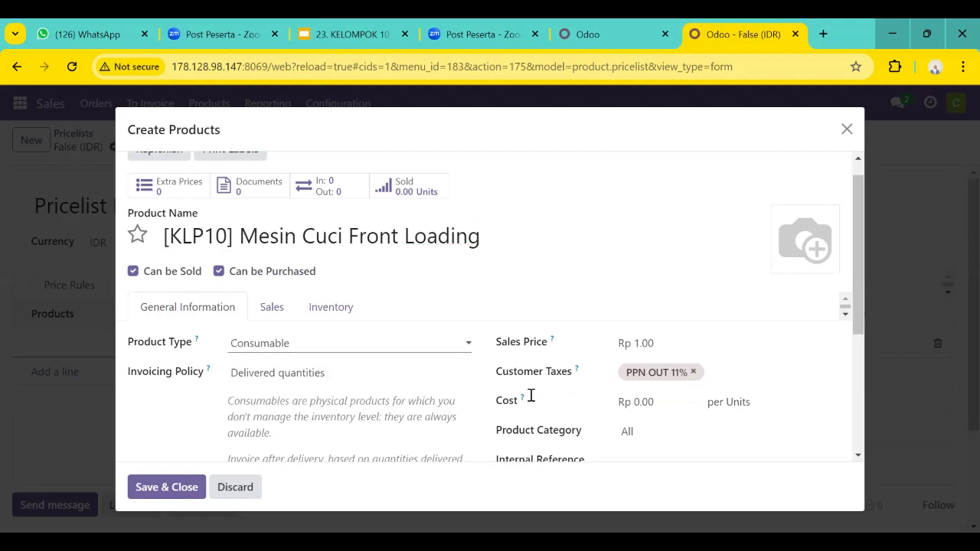
{"action": "left_click", "coordinate": [692, 371]}
{"action": "scroll", "coordinate": [339, 372], "scroll_direction": "down", "scroll_amount": 3}
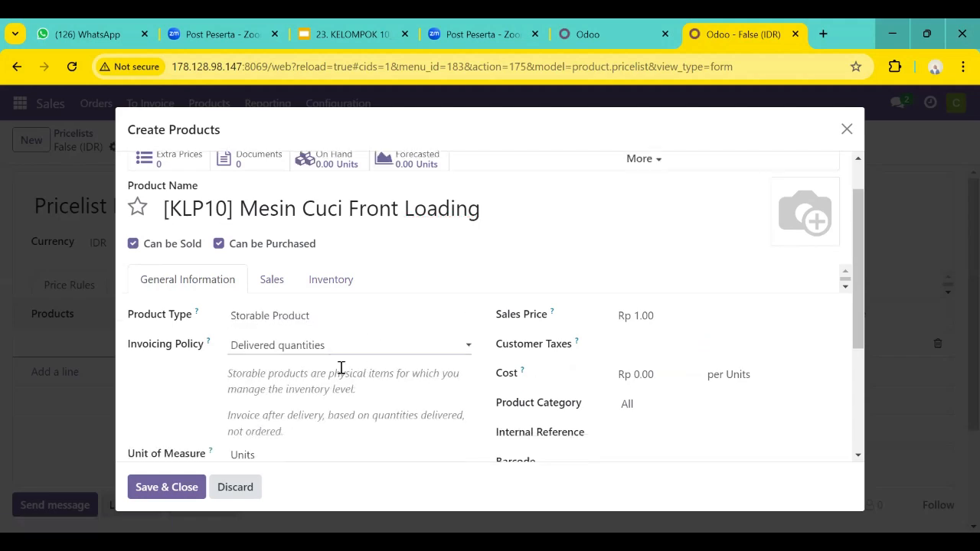
{"action": "scroll", "coordinate": [242, 371], "scroll_direction": "up", "scroll_amount": 3}
{"action": "left_click", "coordinate": [162, 488]}
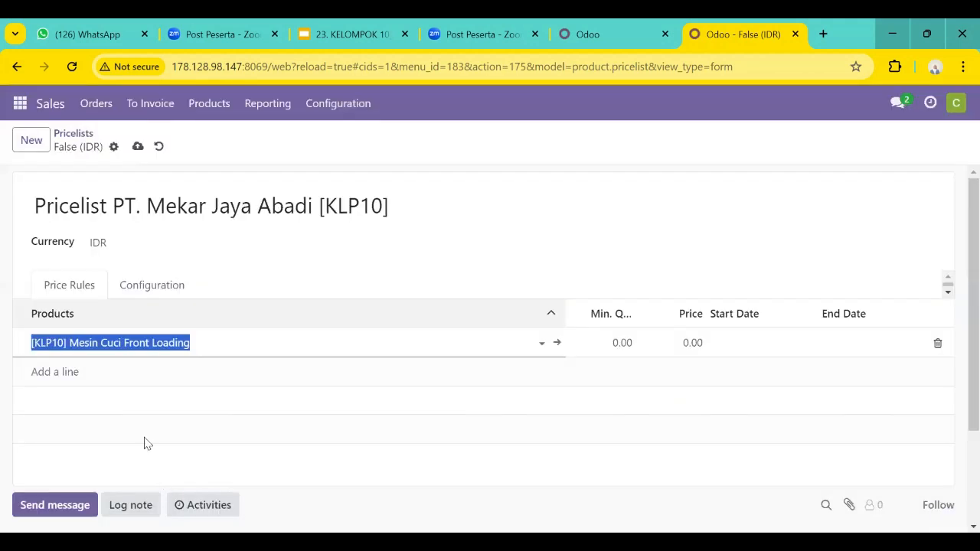
Set the Mesin Cuci Front Loading rule's minimum quantity to 1 and its price to 3,500,000.
{"action": "left_click", "coordinate": [618, 339]}
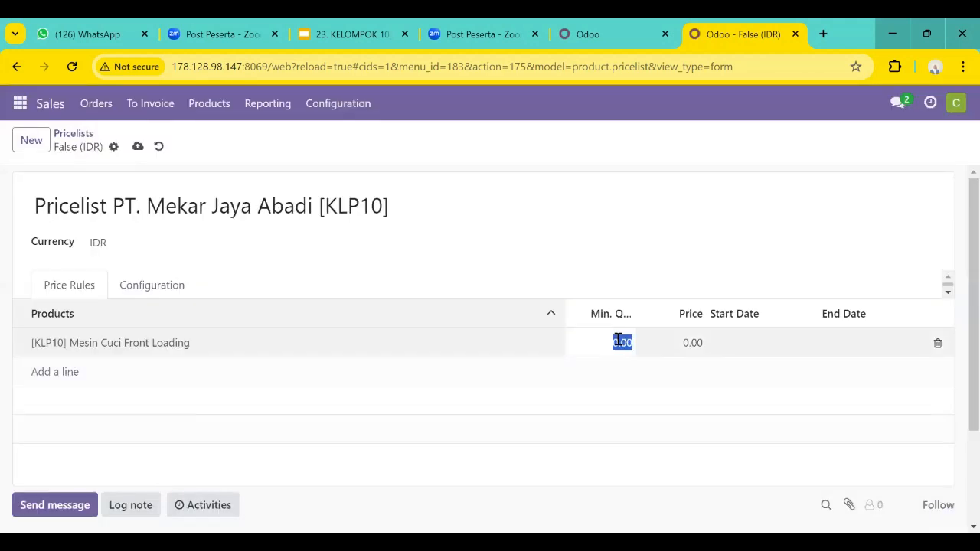
{"action": "key", "text": "Return"}
{"action": "left_click", "coordinate": [690, 341]}
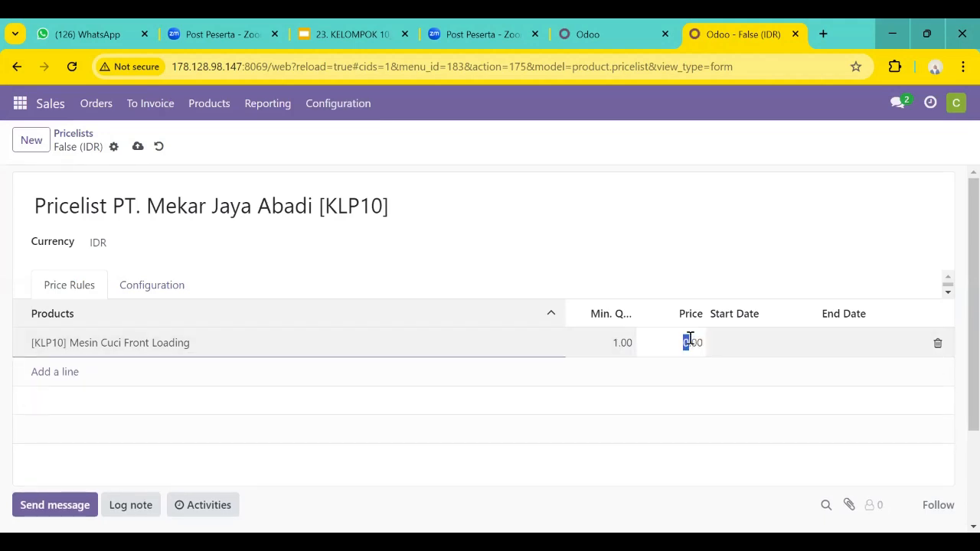
{"action": "type", "text": "3,5"}
{"action": "type", "text": "00,000"}
{"action": "key", "text": "Return"}
Set the Mesin Cuci Front Loading rule's start date to 10/21/2024 19:00 and end date to 10/25/2024 19:00.
{"action": "left_click", "coordinate": [747, 342]}
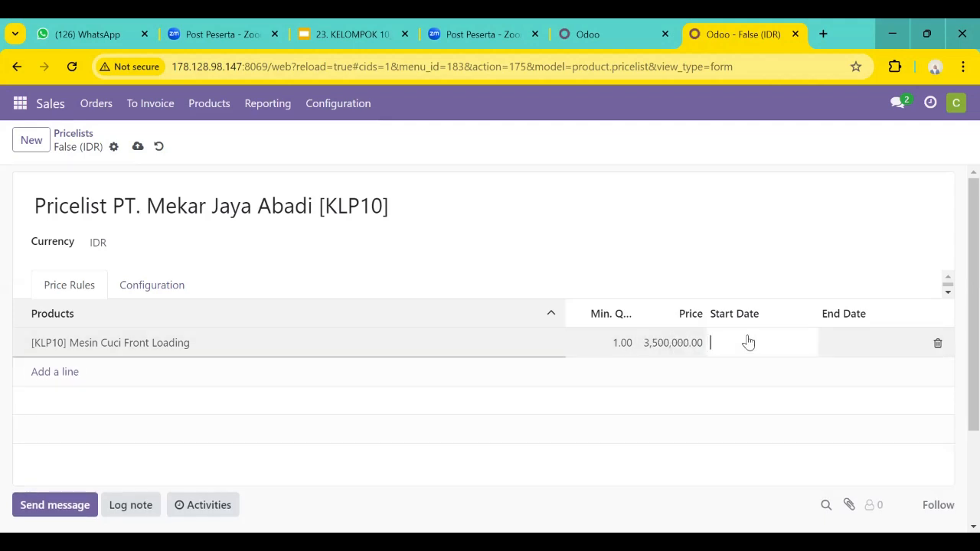
{"action": "left_click", "coordinate": [757, 346]}
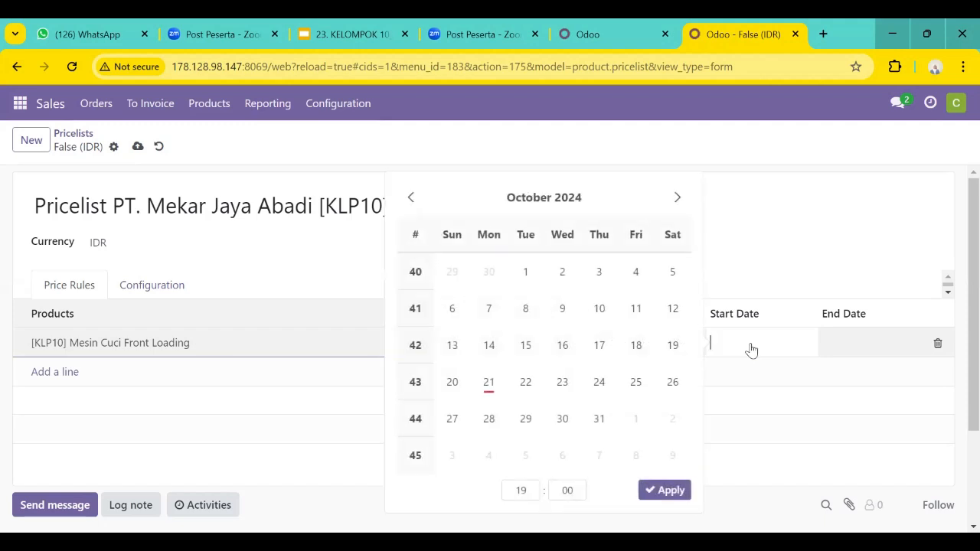
{"action": "left_click", "coordinate": [488, 382]}
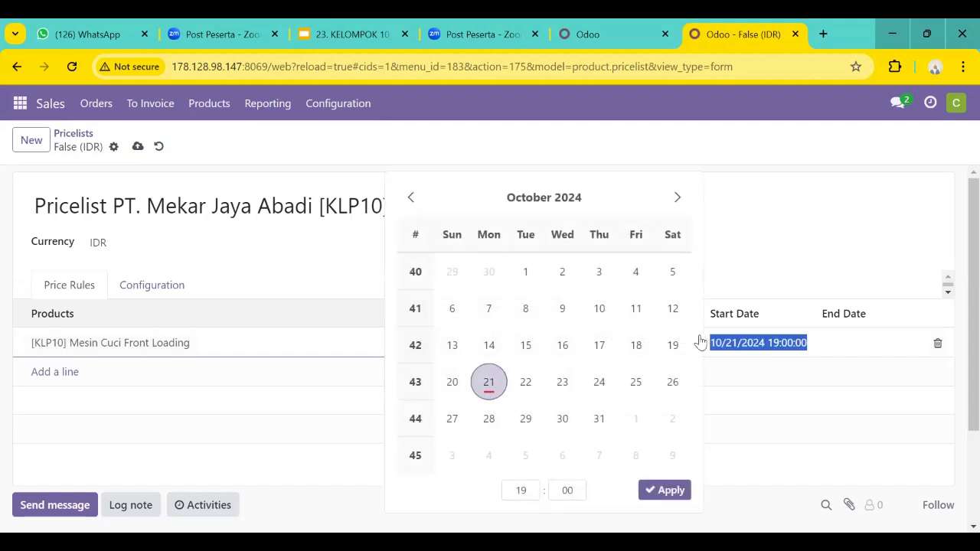
{"action": "left_click", "coordinate": [679, 492]}
{"action": "left_click", "coordinate": [856, 340]}
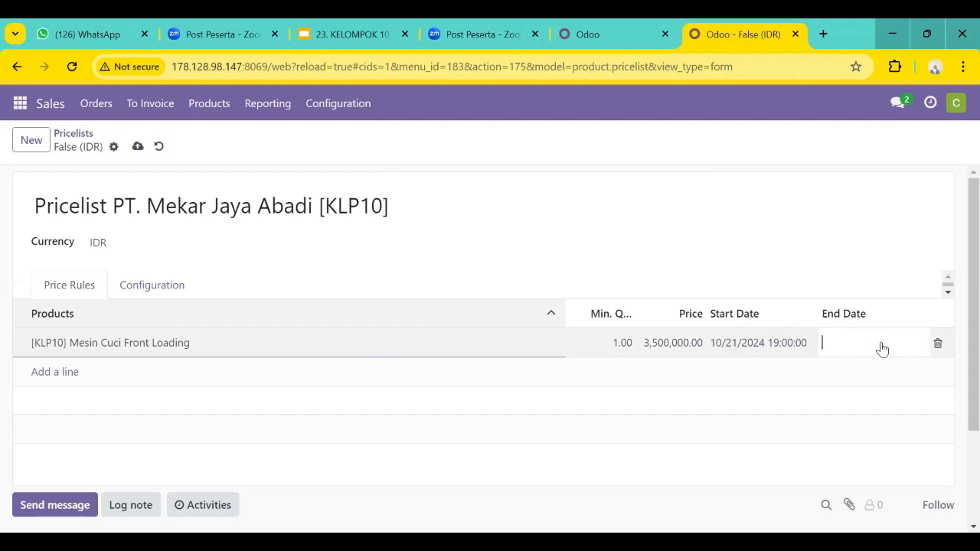
{"action": "left_click", "coordinate": [881, 347]}
{"action": "left_click", "coordinate": [746, 382]}
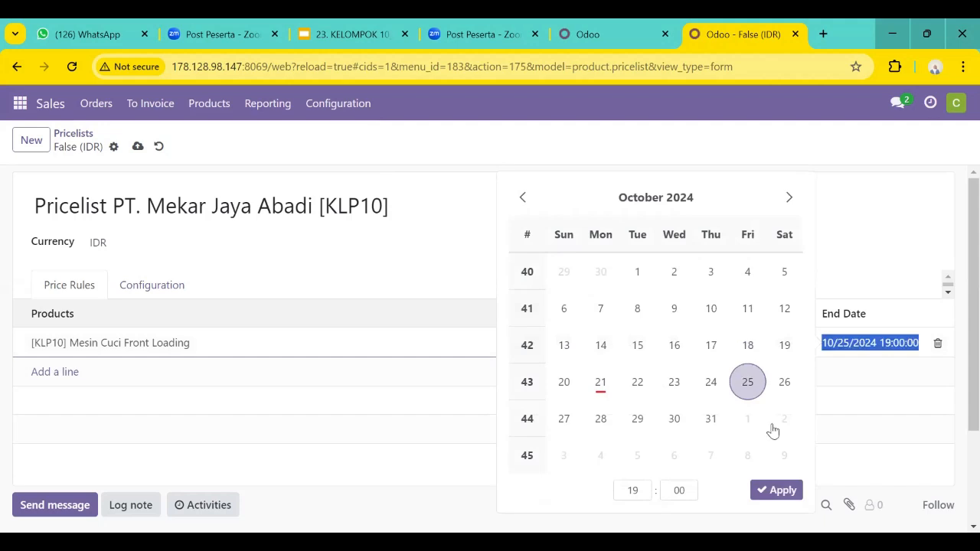
{"action": "left_click", "coordinate": [777, 490]}
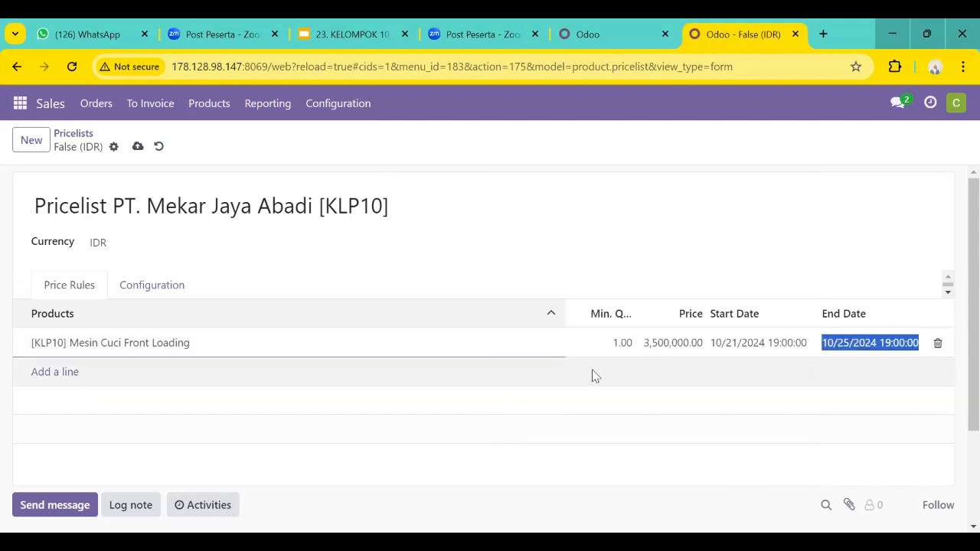
Add a second price rule line and start a new product for it named "[KLP10] AC Split 1.5 PK".
{"action": "left_click", "coordinate": [165, 373]}
{"action": "left_click", "coordinate": [62, 373]}
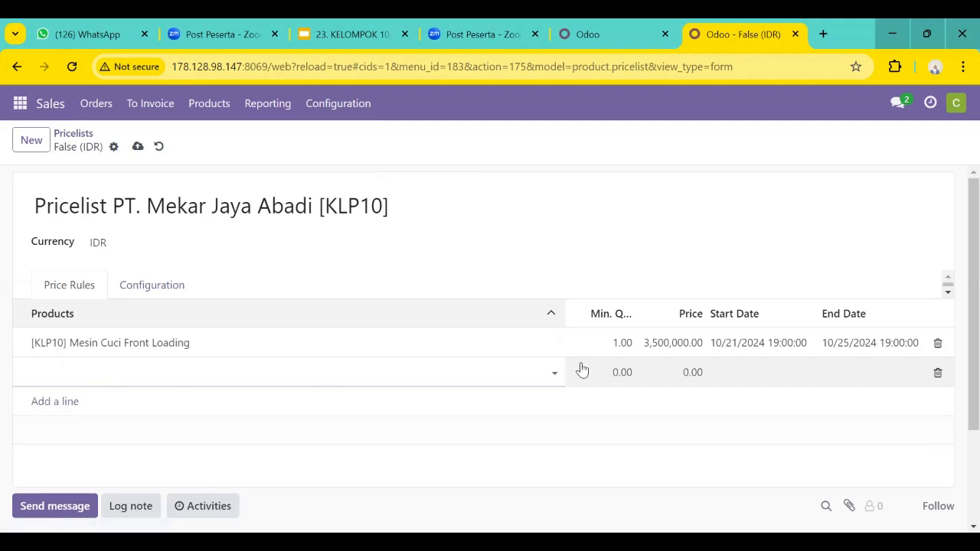
{"action": "left_click", "coordinate": [556, 372]}
{"action": "scroll", "coordinate": [108, 309], "scroll_direction": "down", "scroll_amount": 1}
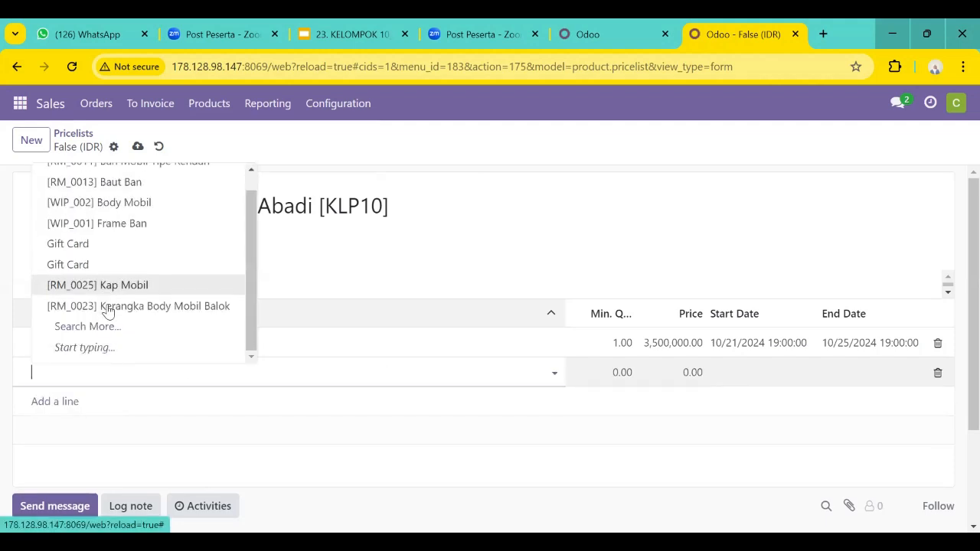
{"action": "left_click", "coordinate": [114, 326]}
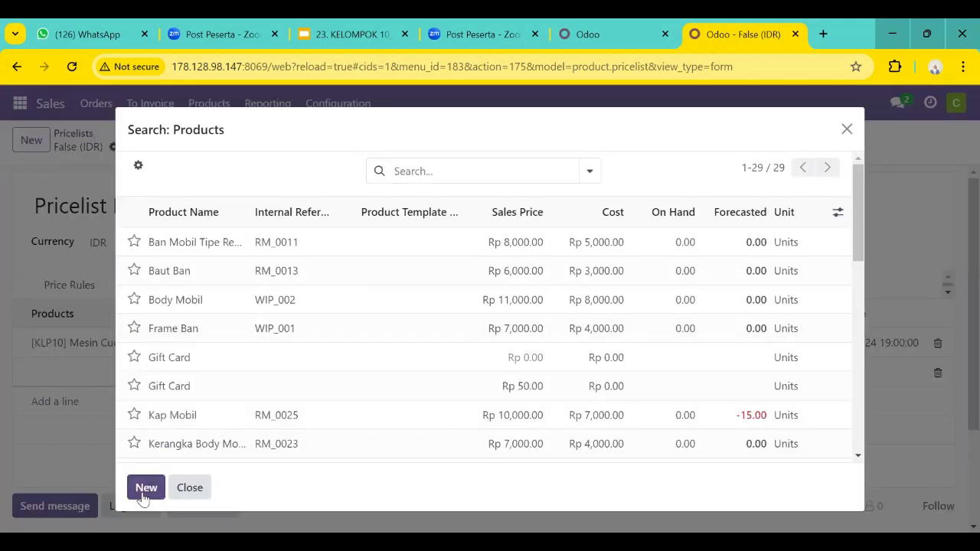
{"action": "left_click", "coordinate": [146, 487]}
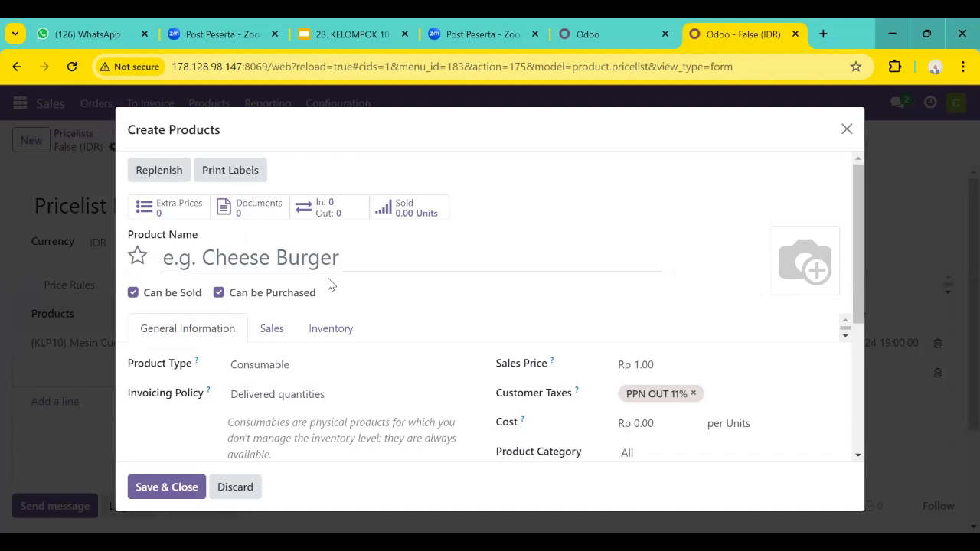
{"action": "type", "text": "[KLP"}
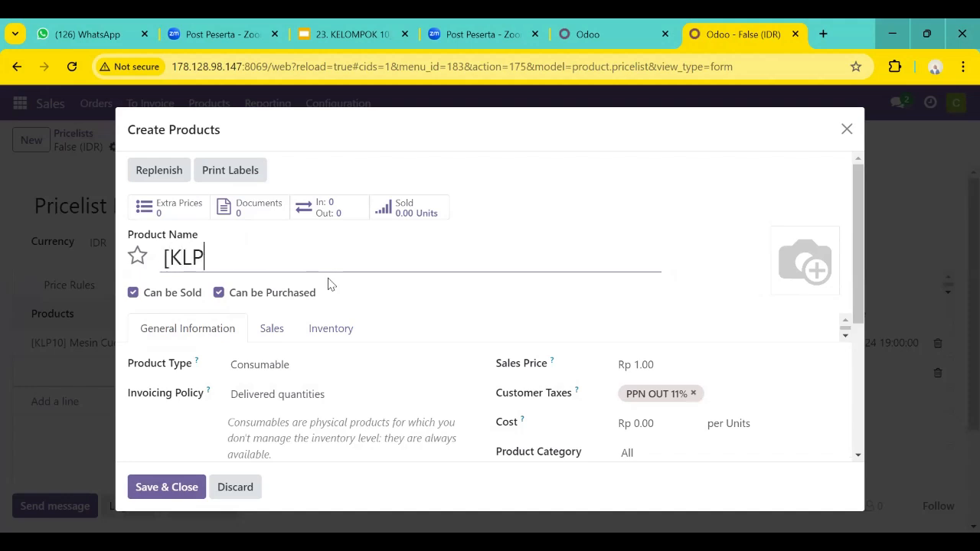
{"action": "type", "text": "10] AC "}
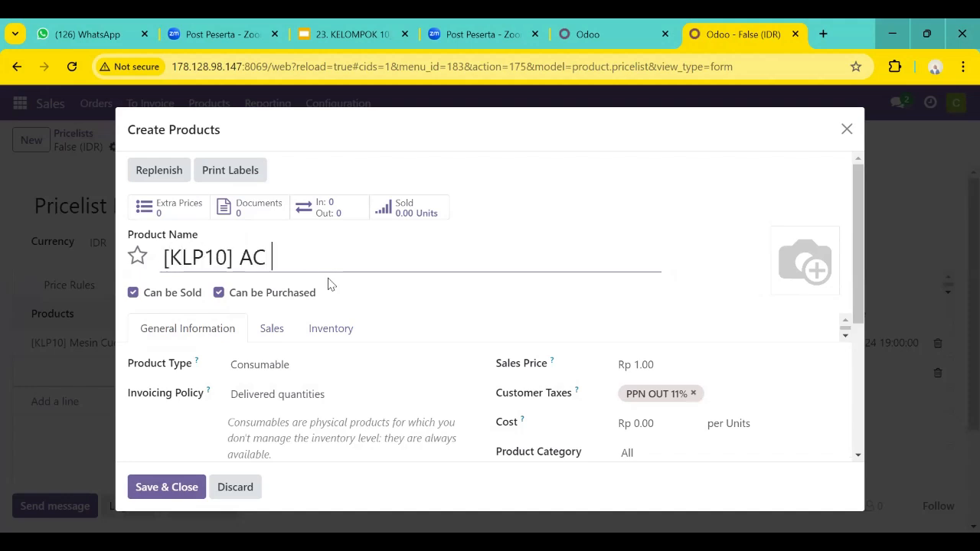
{"action": "type", "text": "Split "}
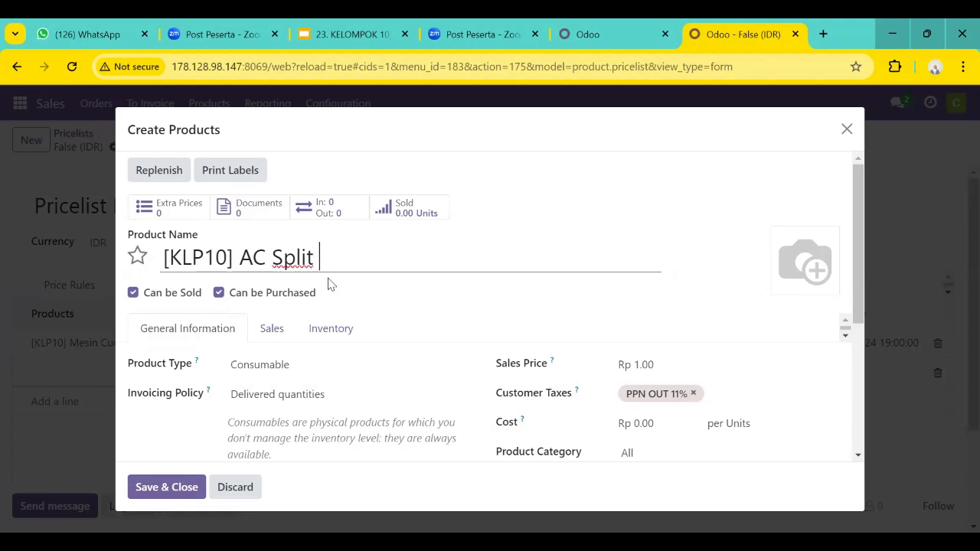
{"action": "type", "text": "1.5 PK"}
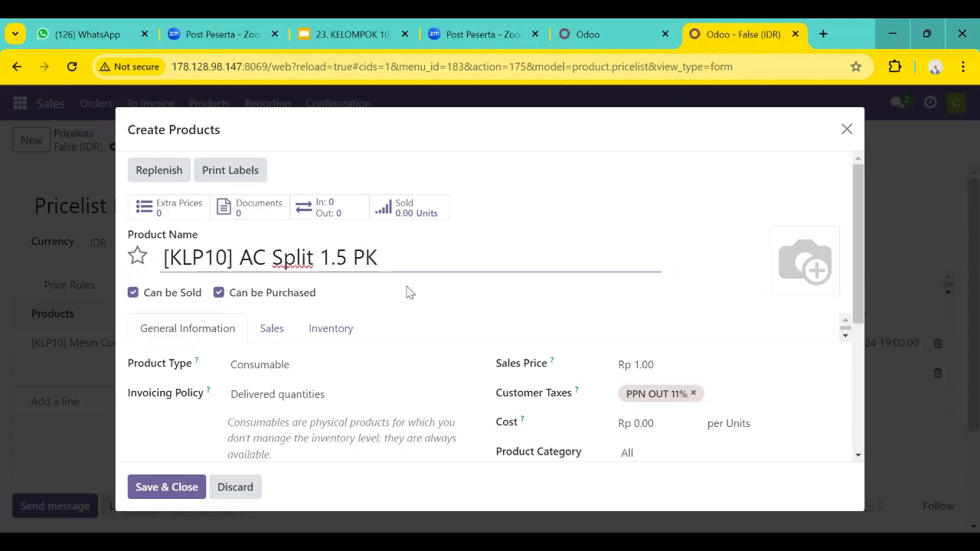
Remove the AC Split product's PPN OUT 11% customer tax, make it a Storable Product, and save it to the line.
{"action": "scroll", "coordinate": [740, 378], "scroll_direction": "down", "scroll_amount": 1}
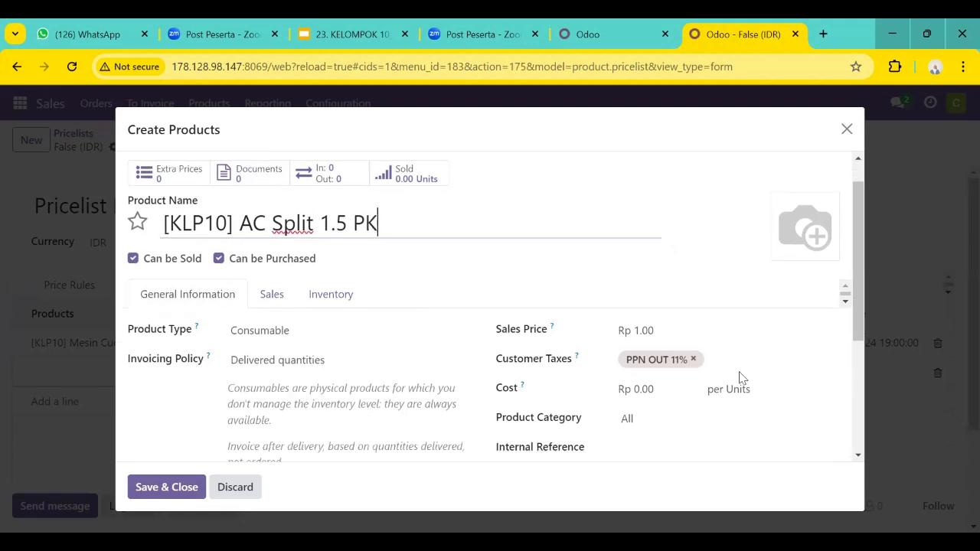
{"action": "left_click", "coordinate": [694, 359]}
{"action": "left_click", "coordinate": [312, 337]}
{"action": "left_click", "coordinate": [317, 395]}
{"action": "scroll", "coordinate": [202, 443], "scroll_direction": "down", "scroll_amount": 2}
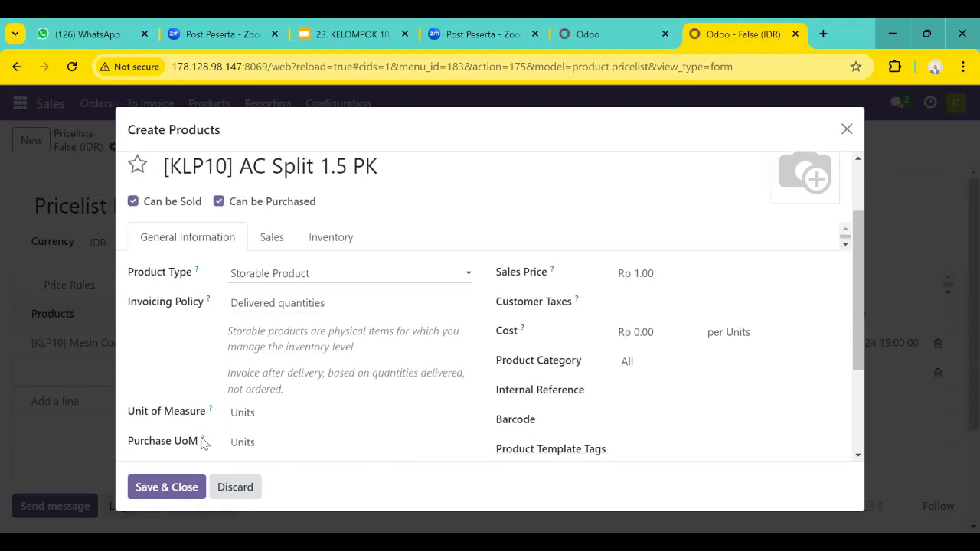
{"action": "left_click", "coordinate": [176, 487]}
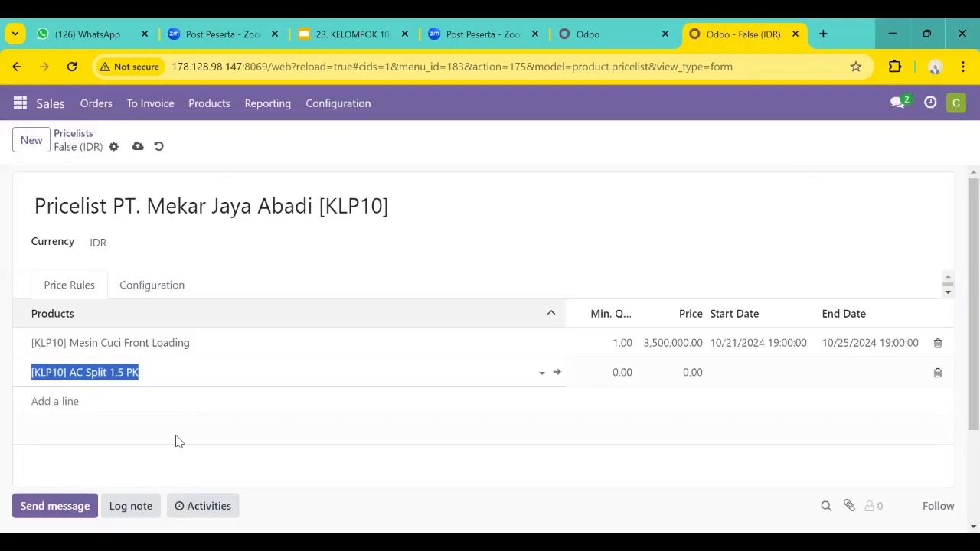
Set the AC Split 1.5 PK rule's minimum quantity to 1 and its price to 4,200,000.
{"action": "left_click", "coordinate": [616, 351]}
{"action": "left_click", "coordinate": [613, 350]}
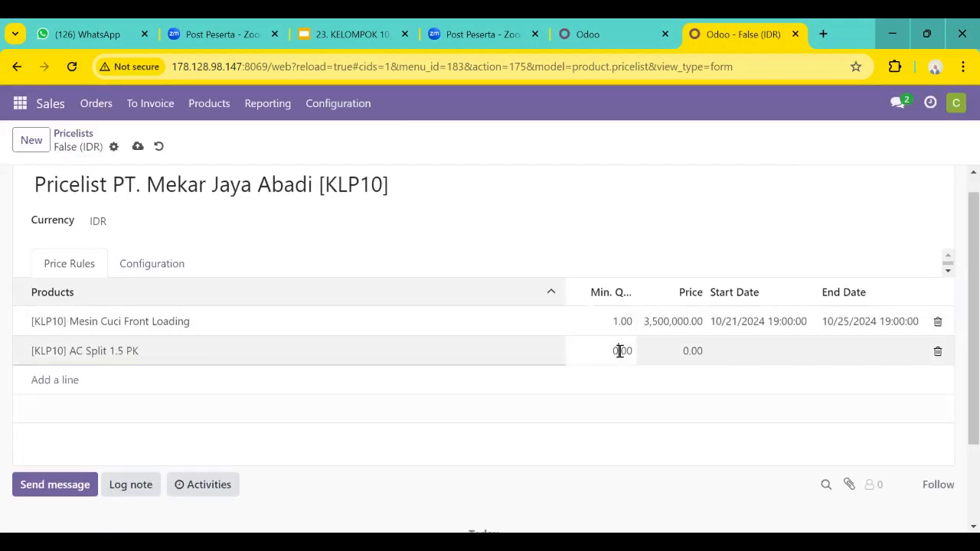
{"action": "type", "text": "1"}
{"action": "key", "text": "Return"}
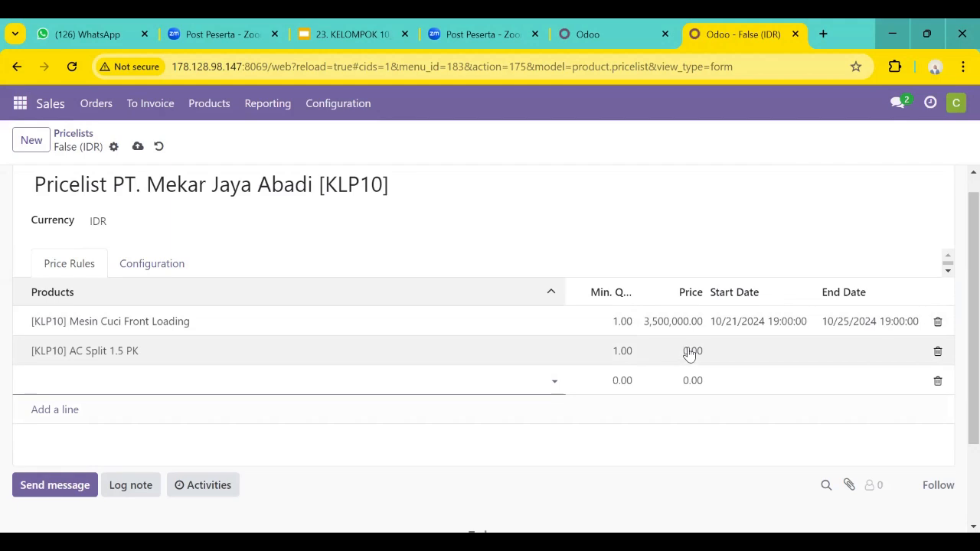
{"action": "left_click", "coordinate": [688, 350]}
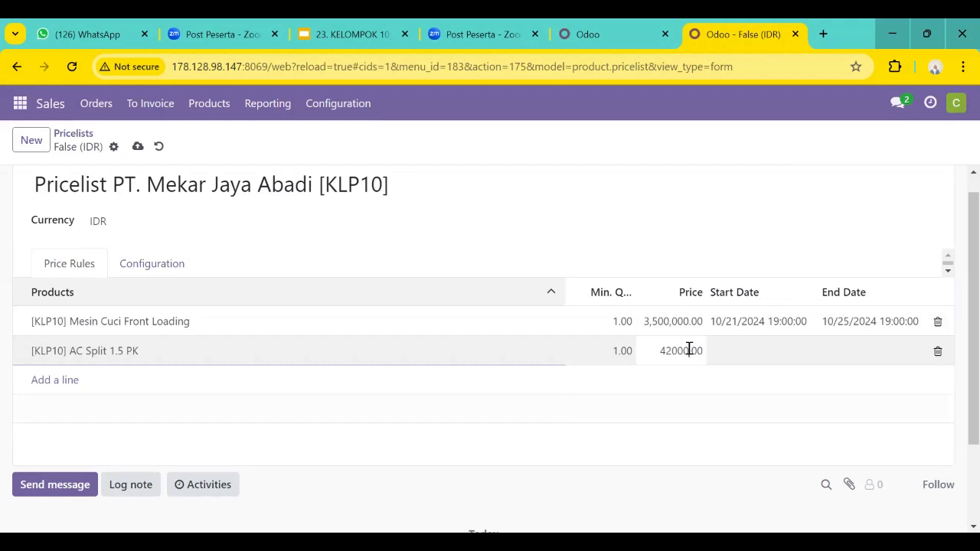
{"action": "type", "text": "4200000"}
{"action": "key", "text": "Return"}
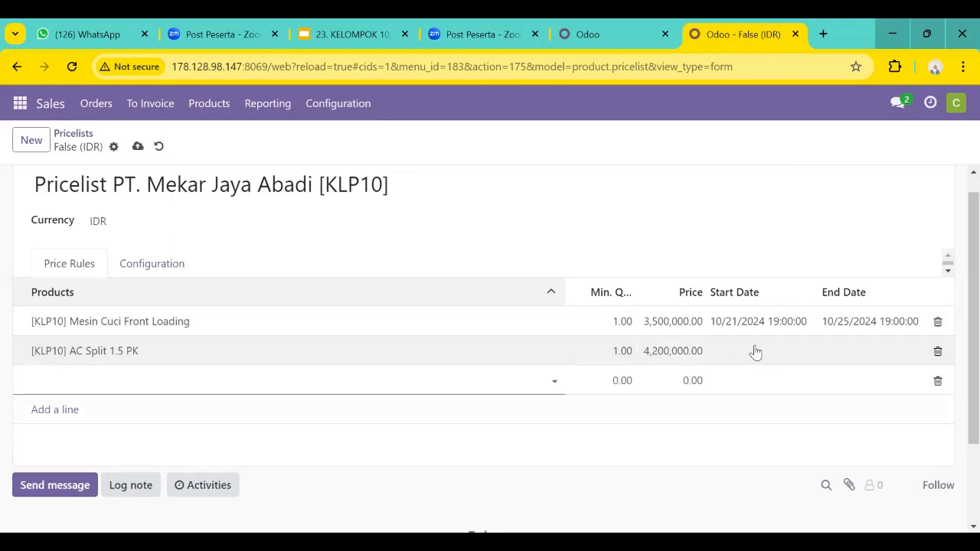
Set the AC Split 1.5 PK rule's start date to 10/21/2024 19:00 and end date to 10/25/2024 19:00.
{"action": "left_click", "coordinate": [755, 351]}
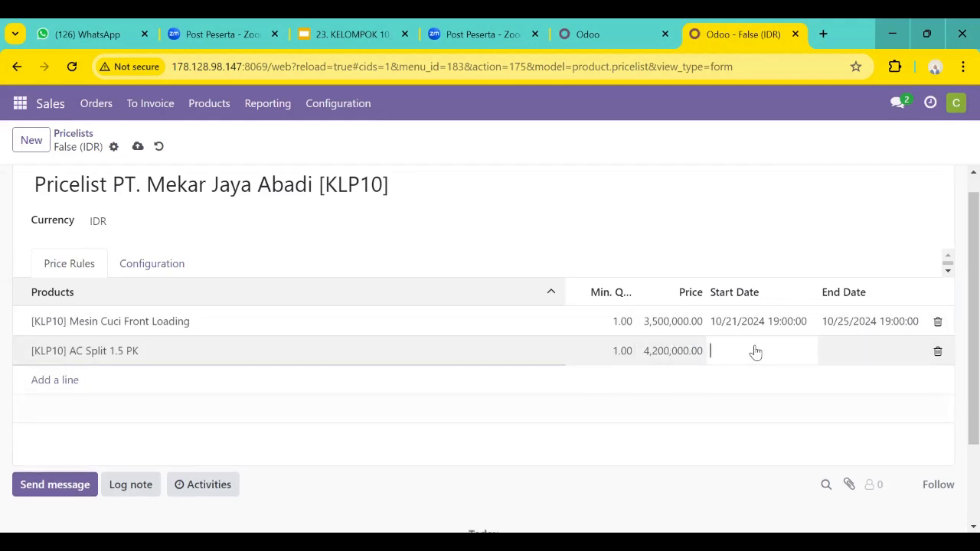
{"action": "left_click", "coordinate": [755, 351]}
{"action": "left_click", "coordinate": [492, 392]}
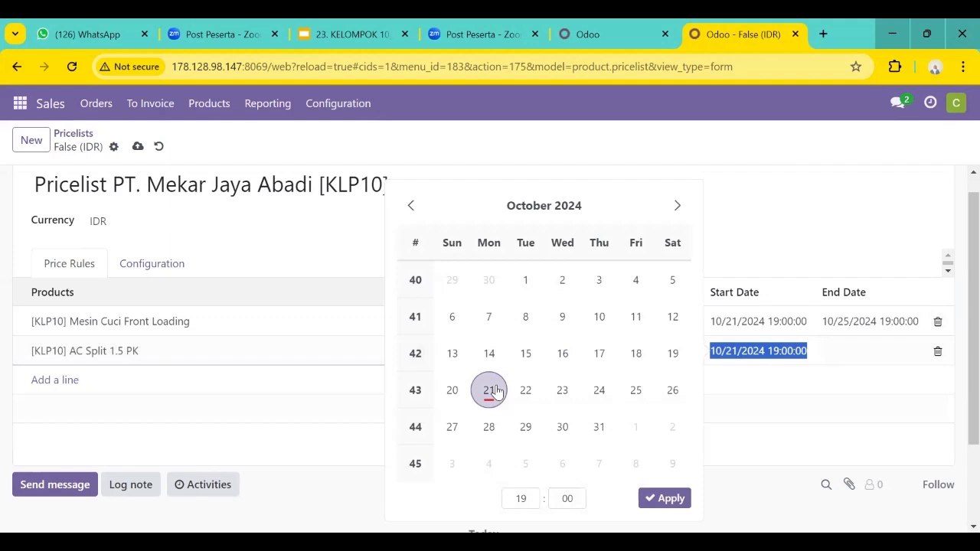
{"action": "left_click", "coordinate": [664, 500]}
{"action": "left_click", "coordinate": [875, 352]}
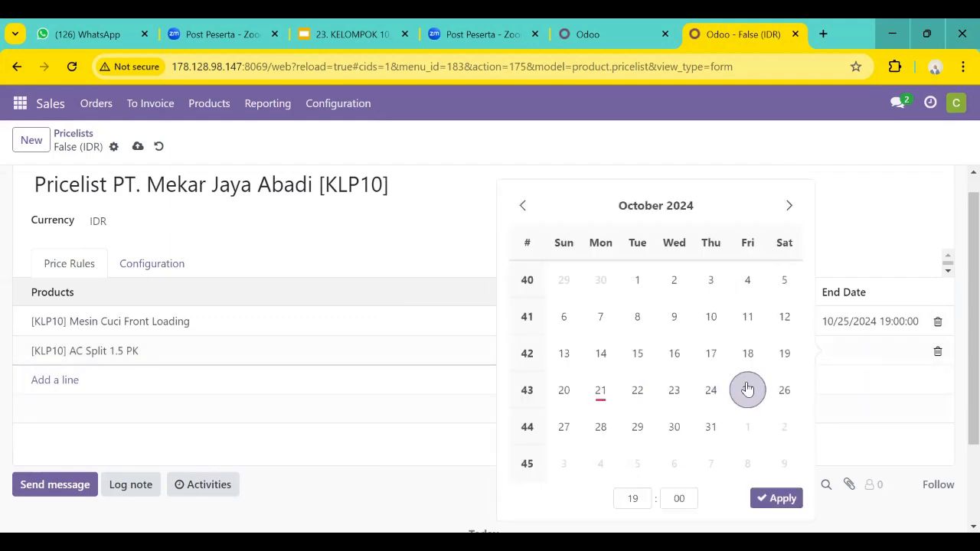
{"action": "left_click", "coordinate": [747, 390]}
{"action": "left_click", "coordinate": [773, 498]}
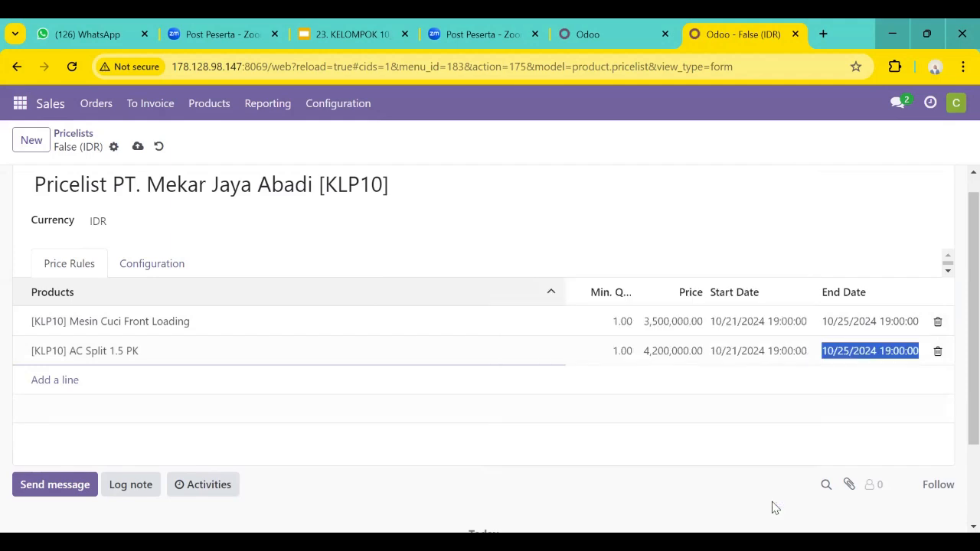
Save the PT. Mekar Jaya Abadi [KLP10] pricelist with its two price rules.
{"action": "scroll", "coordinate": [529, 431], "scroll_direction": "down", "scroll_amount": 1}
{"action": "scroll", "coordinate": [529, 430], "scroll_direction": "up", "scroll_amount": 2}
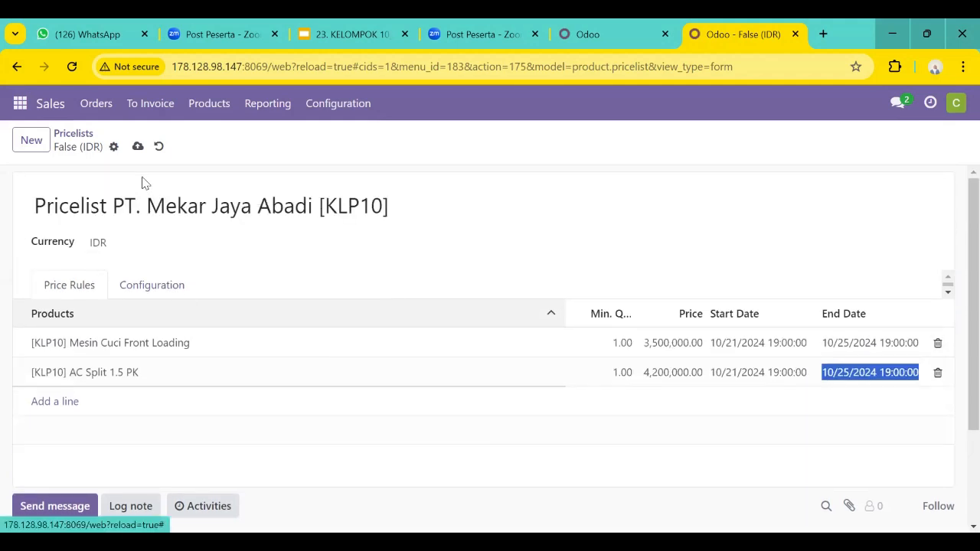
{"action": "left_click", "coordinate": [137, 147]}
{"action": "scroll", "coordinate": [373, 295], "scroll_direction": "down", "scroll_amount": 1}
{"action": "scroll", "coordinate": [373, 295], "scroll_direction": "up", "scroll_amount": 1}
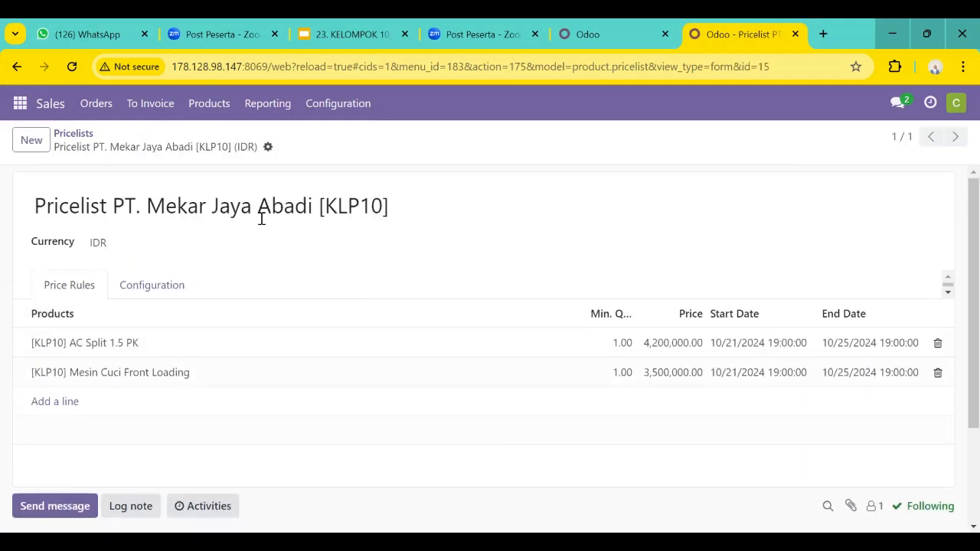
Create a new quotation and choose Pt Sentosa Elektronik-10 as its customer.
{"action": "left_click", "coordinate": [82, 104]}
{"action": "left_click", "coordinate": [101, 137]}
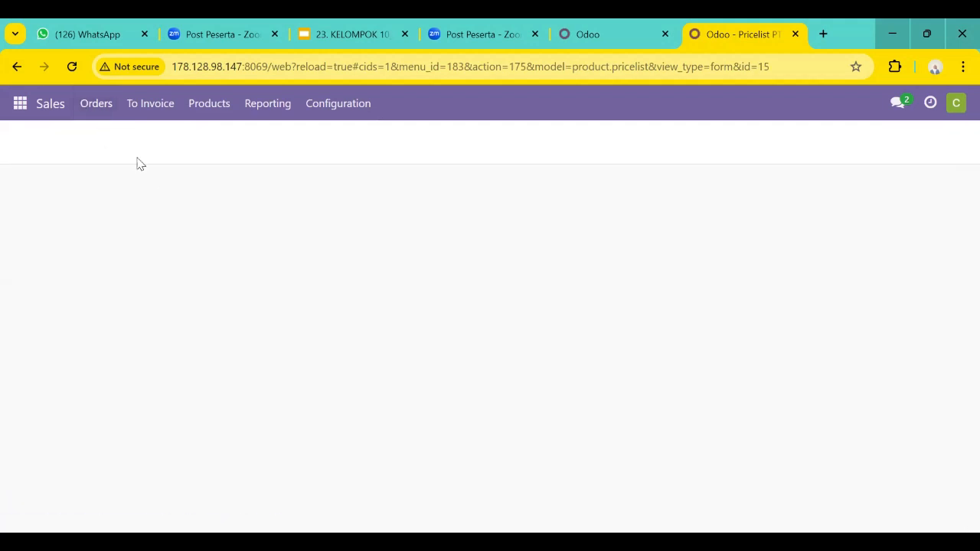
{"action": "left_click", "coordinate": [35, 146]}
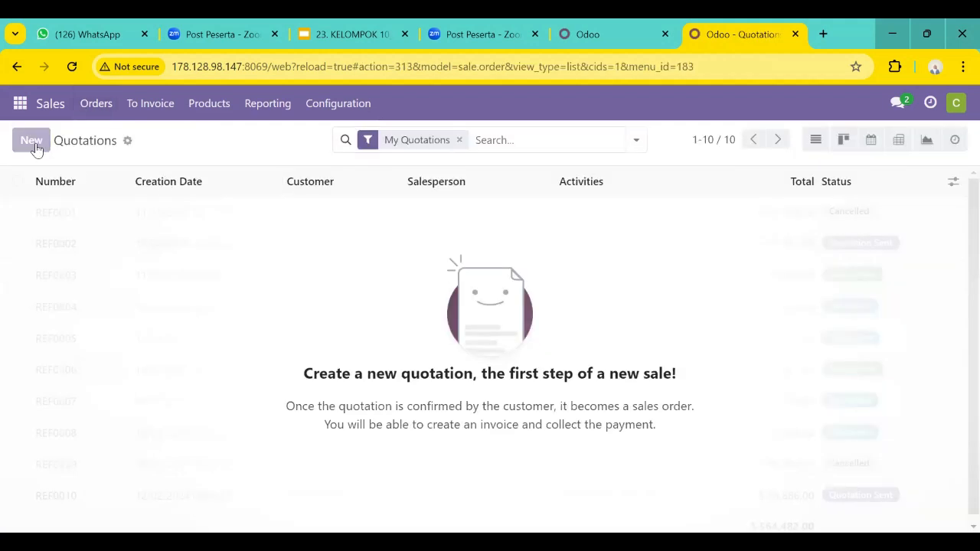
{"action": "left_click", "coordinate": [190, 273]}
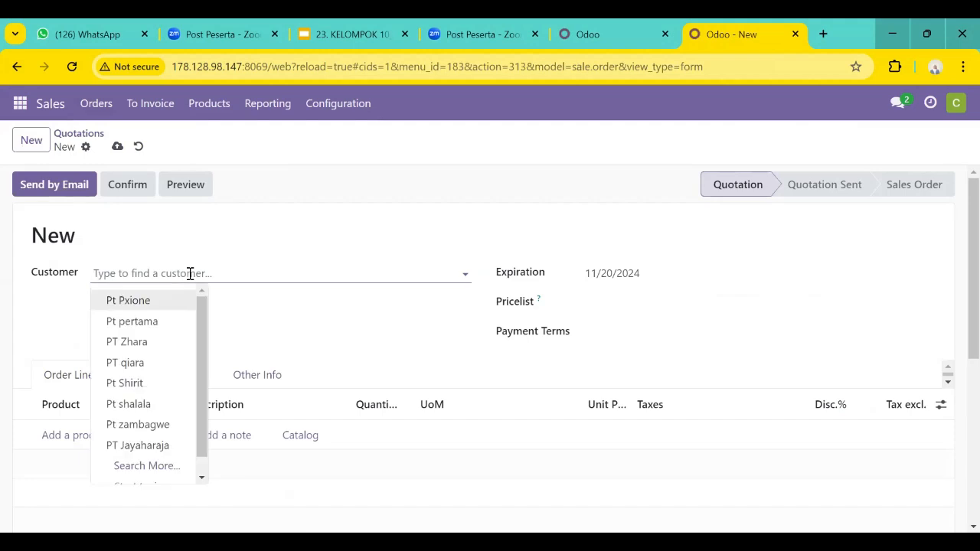
{"action": "type", "text": "PT"}
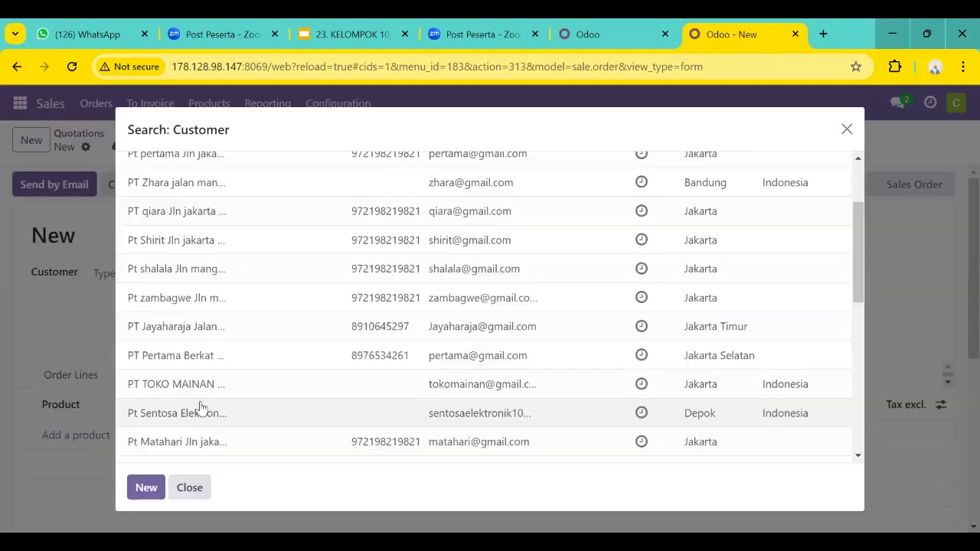
{"action": "scroll", "coordinate": [201, 408], "scroll_direction": "down", "scroll_amount": 1}
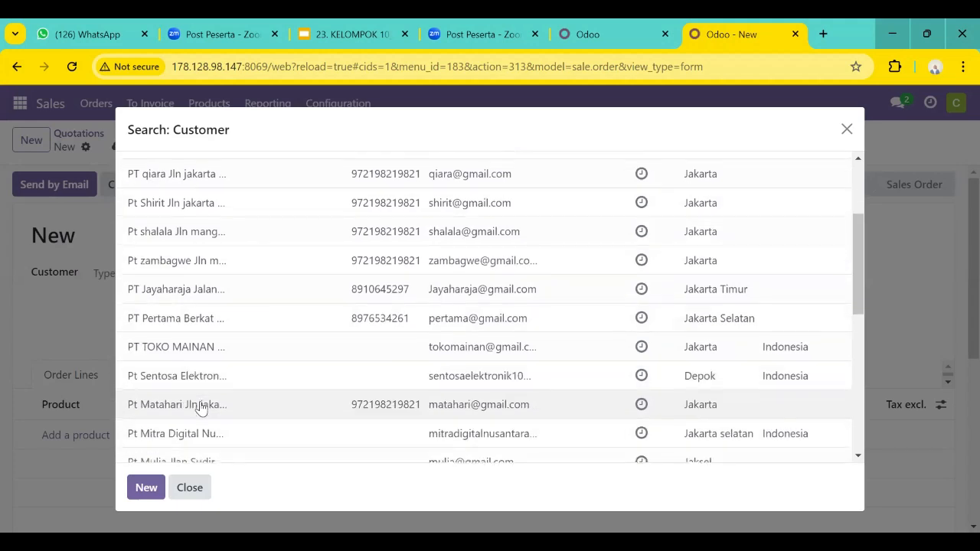
{"action": "left_click", "coordinate": [173, 375]}
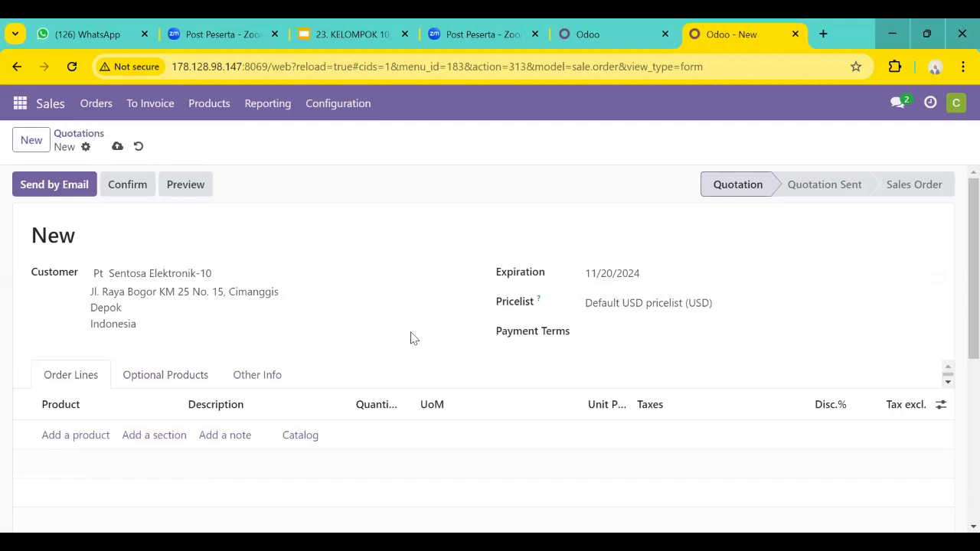
Add an order line for the product [KLP10] Mesin Cuci Front Loading to the quotation.
{"action": "scroll", "coordinate": [408, 337], "scroll_direction": "down", "scroll_amount": 1}
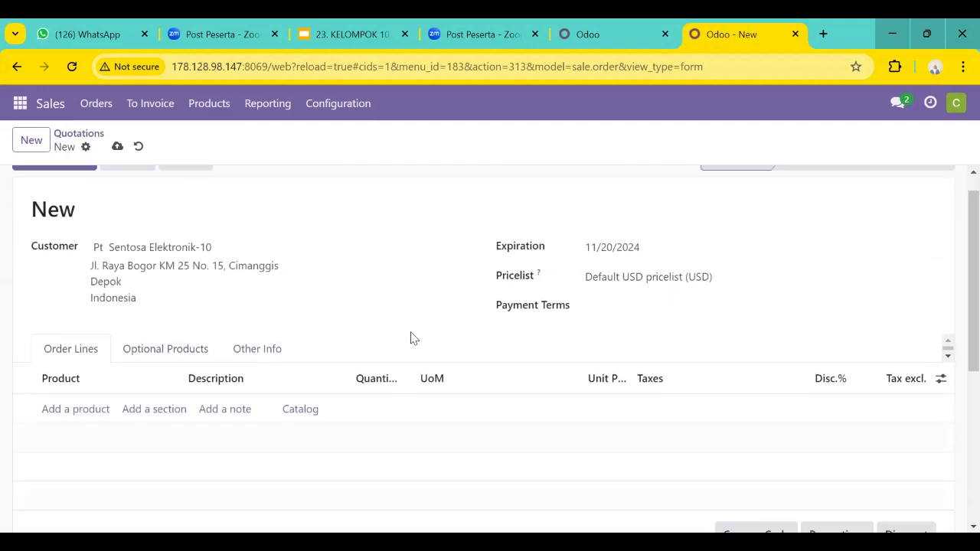
{"action": "left_click", "coordinate": [94, 405]}
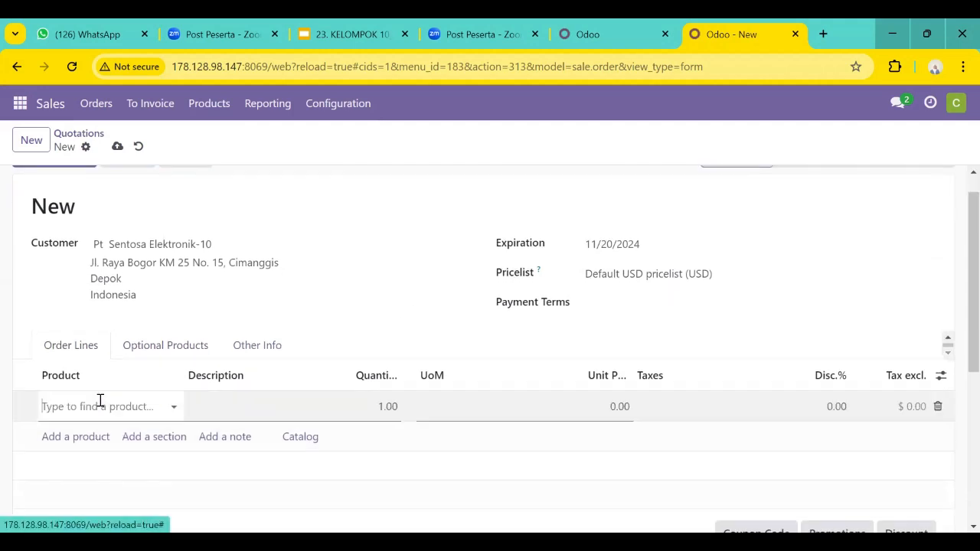
{"action": "left_click", "coordinate": [173, 405]}
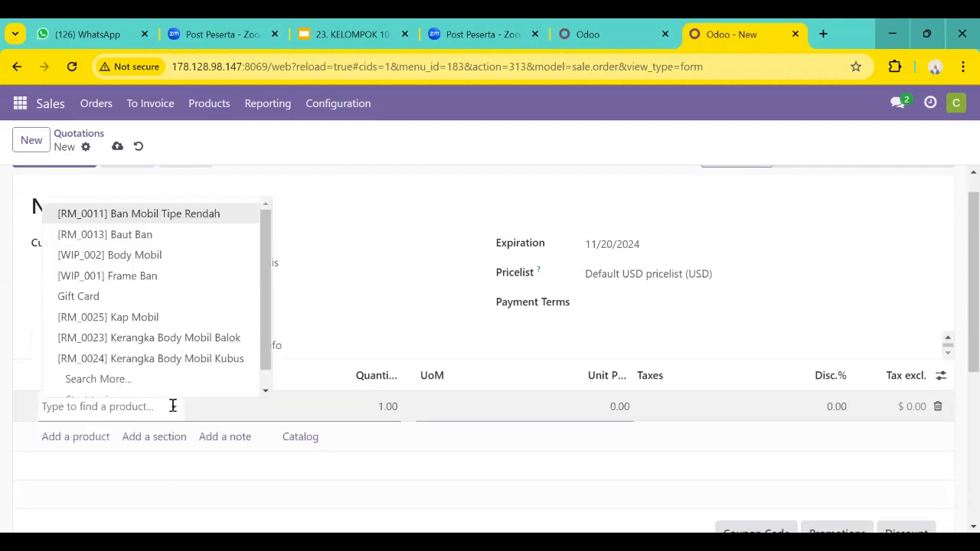
{"action": "left_click", "coordinate": [148, 376]}
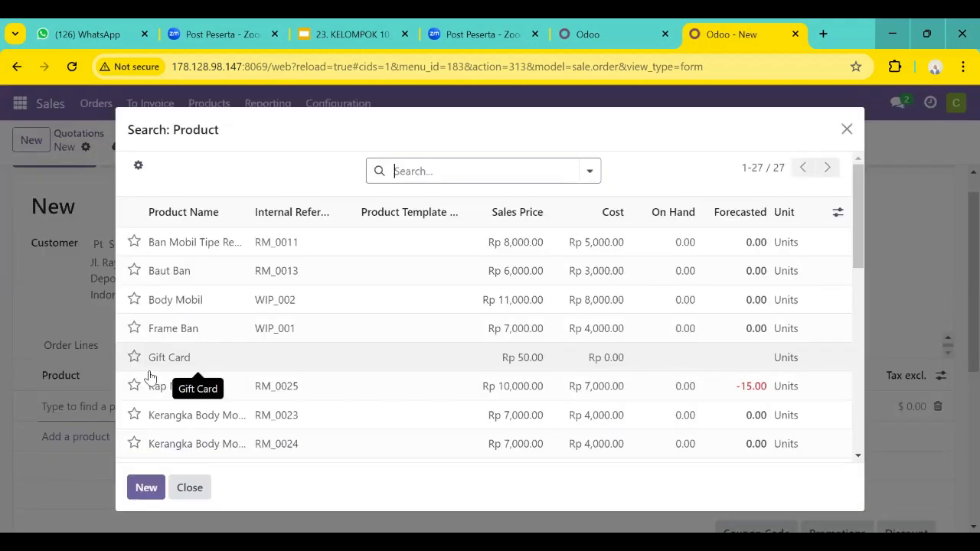
{"action": "scroll", "coordinate": [280, 370], "scroll_direction": "down", "scroll_amount": 1}
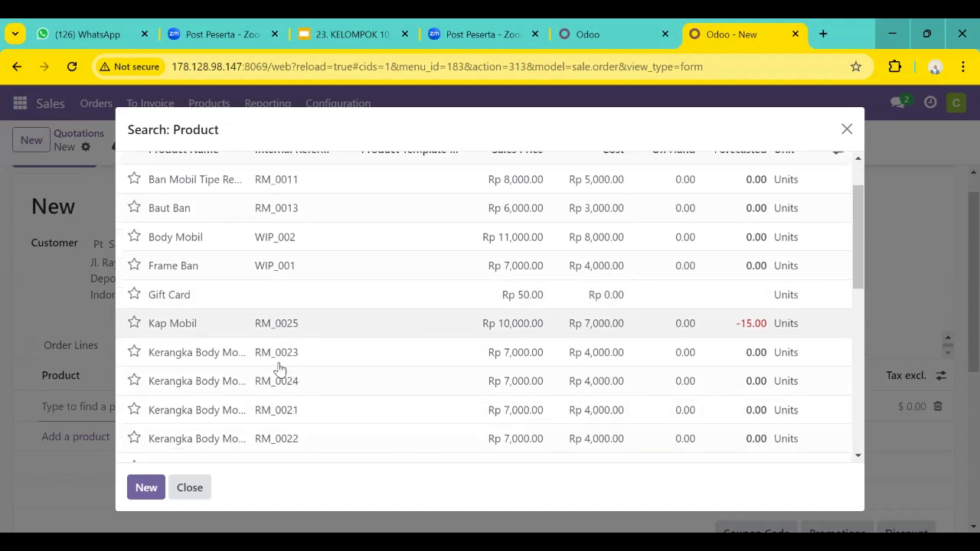
{"action": "scroll", "coordinate": [280, 370], "scroll_direction": "down", "scroll_amount": 4}
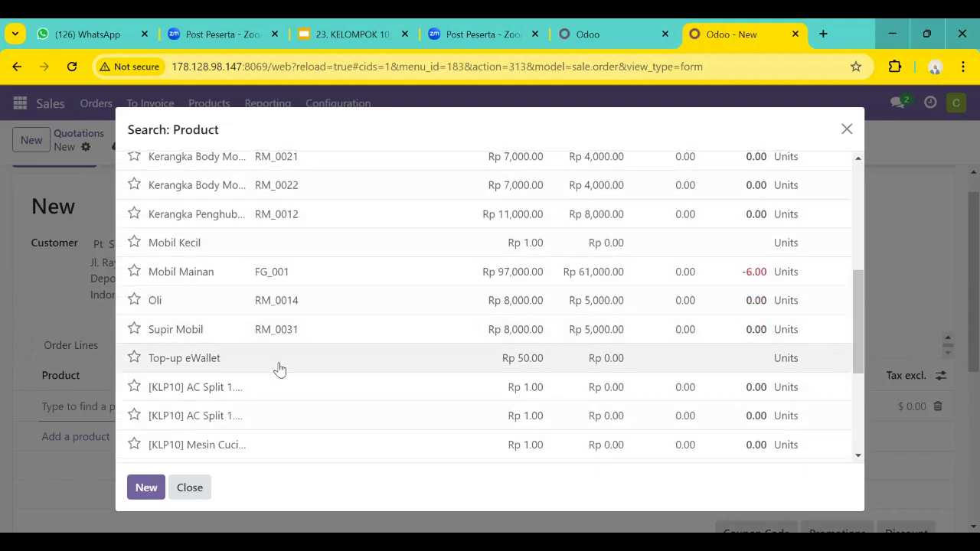
{"action": "scroll", "coordinate": [281, 370], "scroll_direction": "down", "scroll_amount": 1}
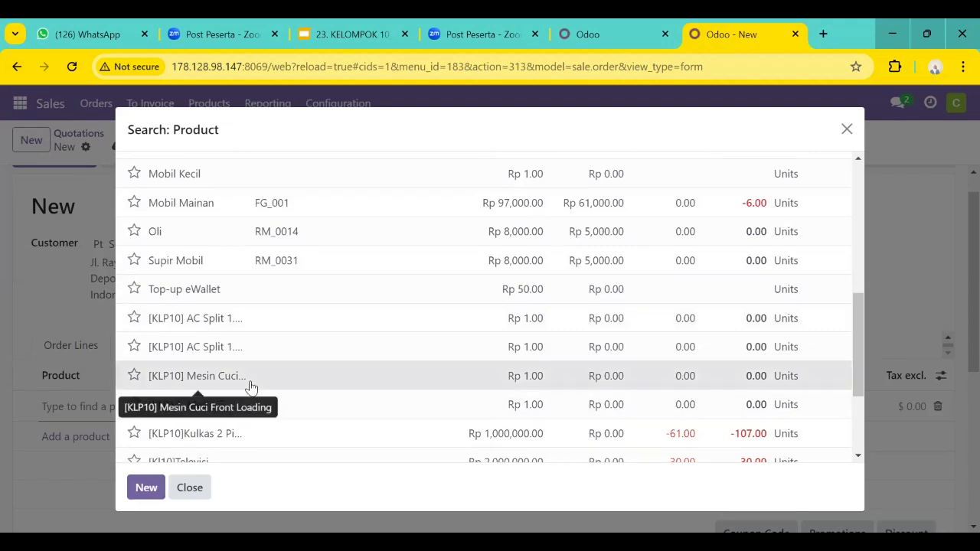
{"action": "left_click", "coordinate": [252, 385]}
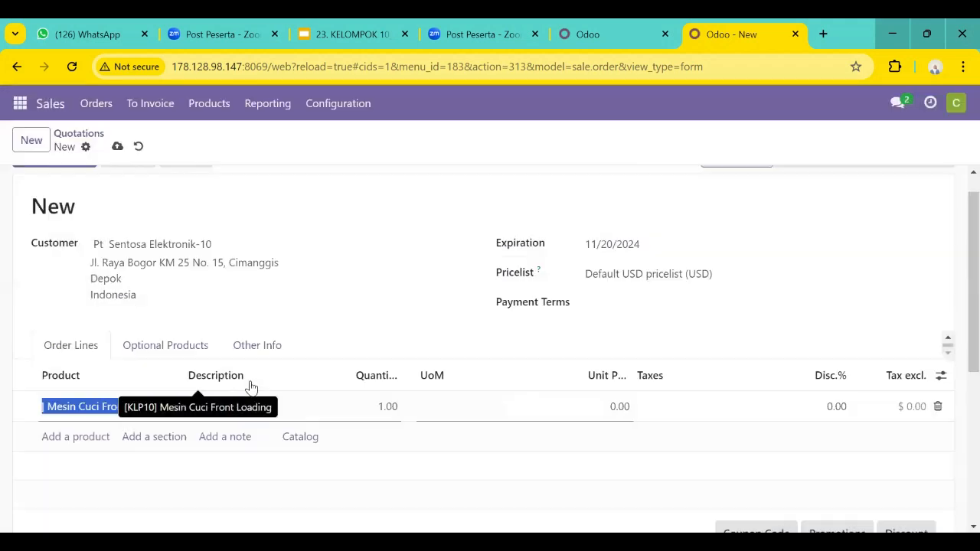
Set the Mesin Cuci Front Loading line's quantity to 15 and its unit price to 3,500,000.
{"action": "left_click", "coordinate": [380, 413]}
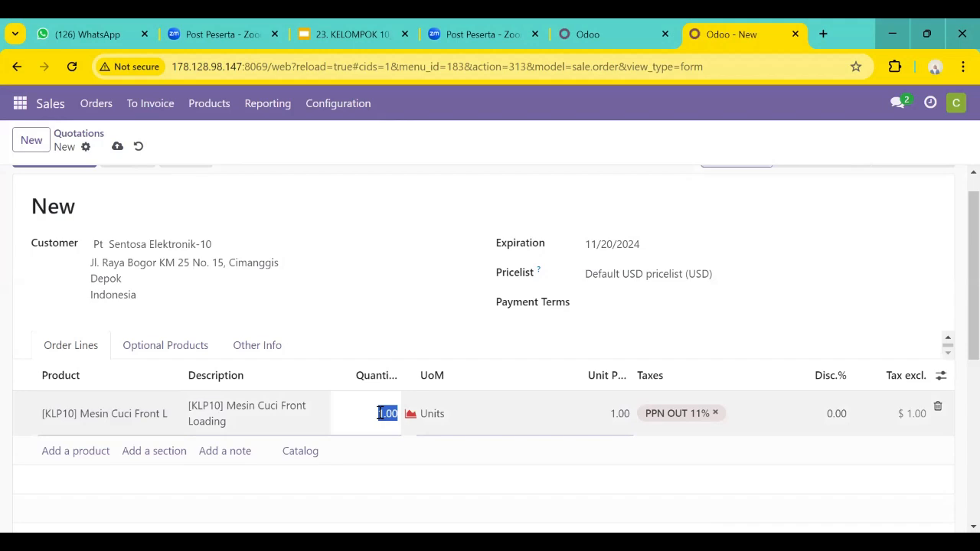
{"action": "left_click", "coordinate": [384, 413]}
{"action": "type", "text": "5"}
{"action": "left_click", "coordinate": [617, 413]}
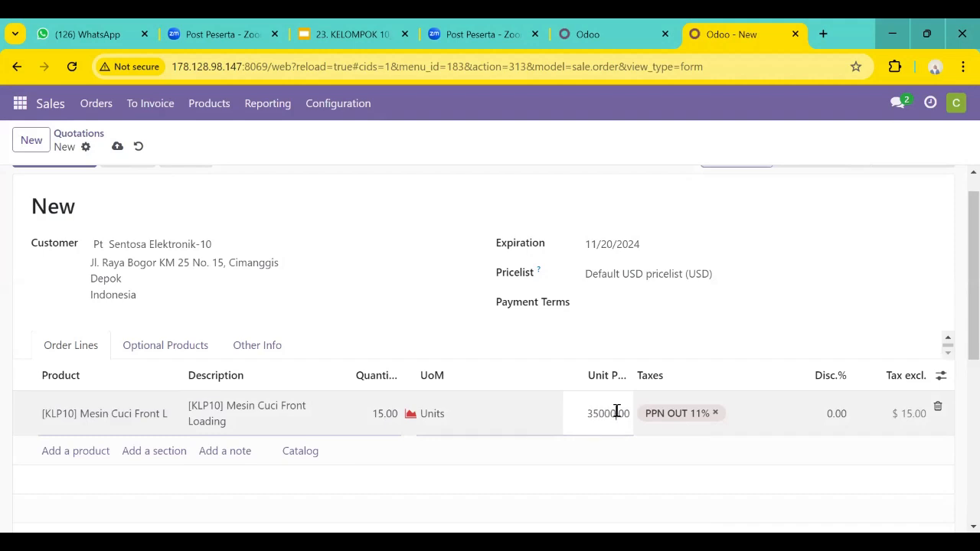
{"action": "key", "text": "Return"}
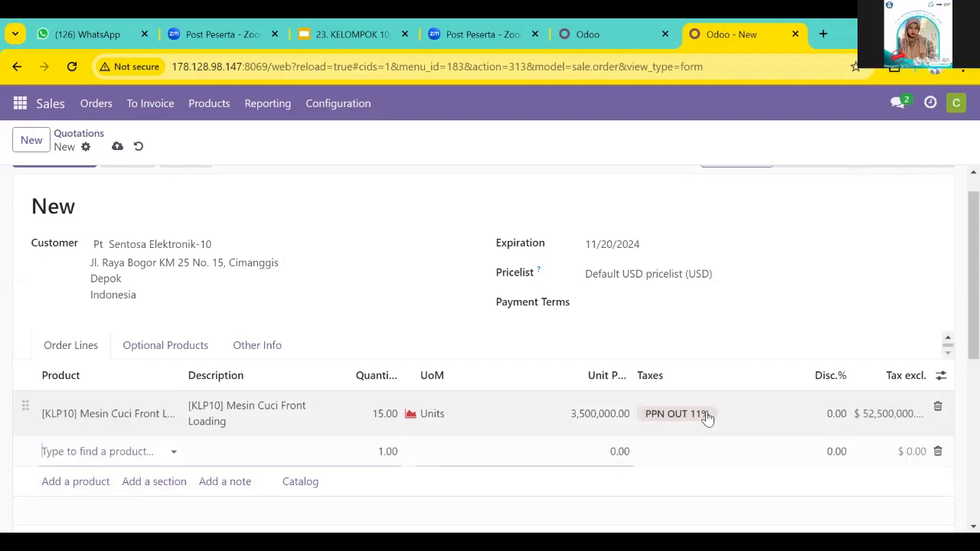
Remove the PPN OUT 11% tax from the Mesin Cuci Front Loading line and give it a 10% discount.
{"action": "left_click", "coordinate": [709, 414]}
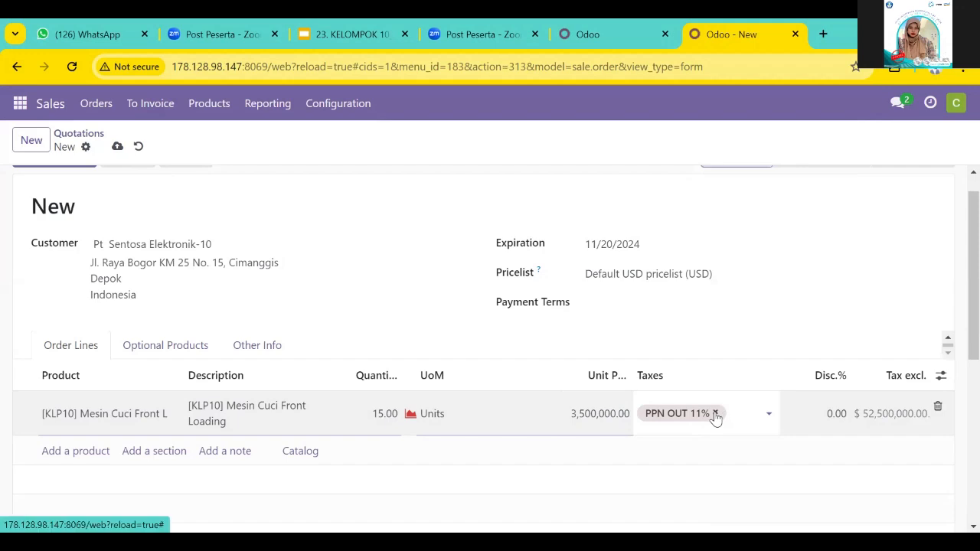
{"action": "left_click", "coordinate": [715, 414]}
{"action": "scroll", "coordinate": [820, 417], "scroll_direction": "down", "scroll_amount": 1}
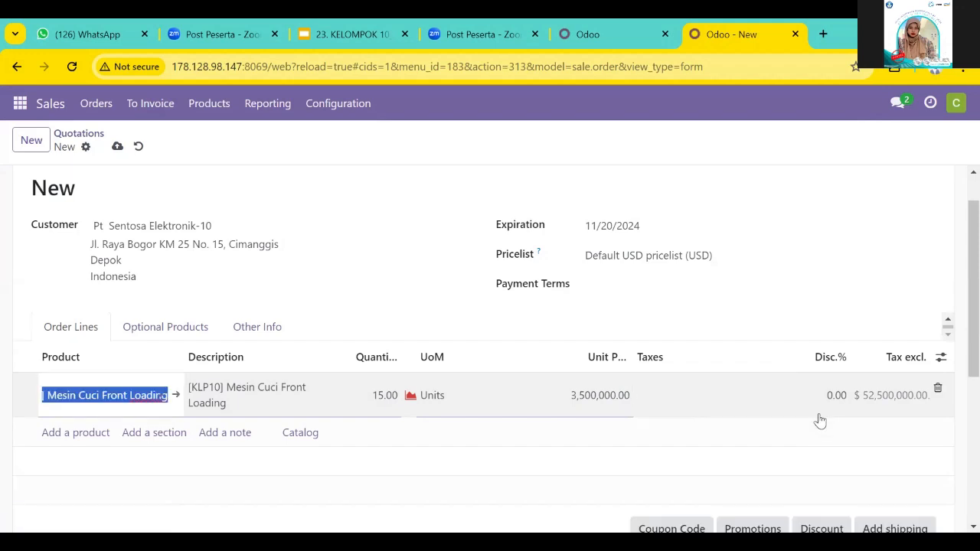
{"action": "left_click", "coordinate": [835, 391]}
{"action": "type", "text": "10"}
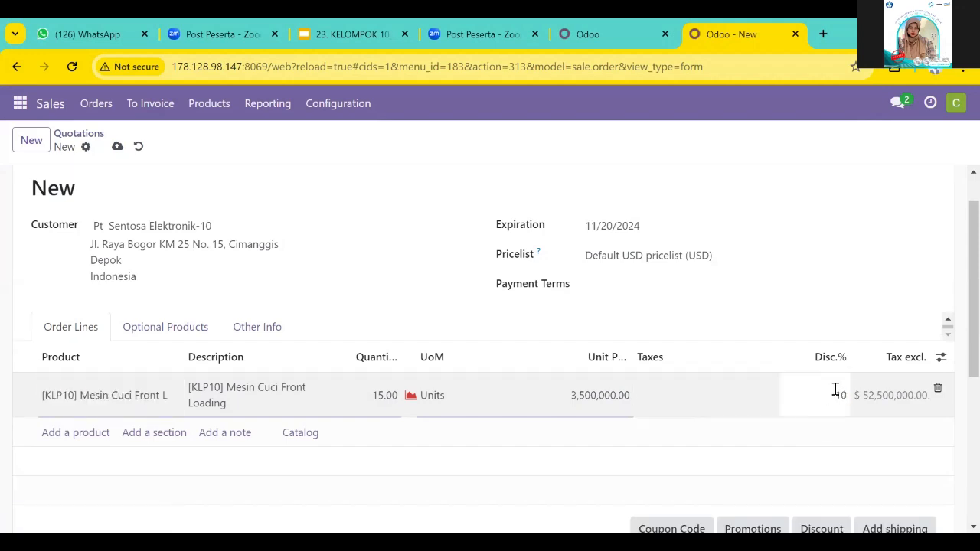
{"action": "key", "text": "Return"}
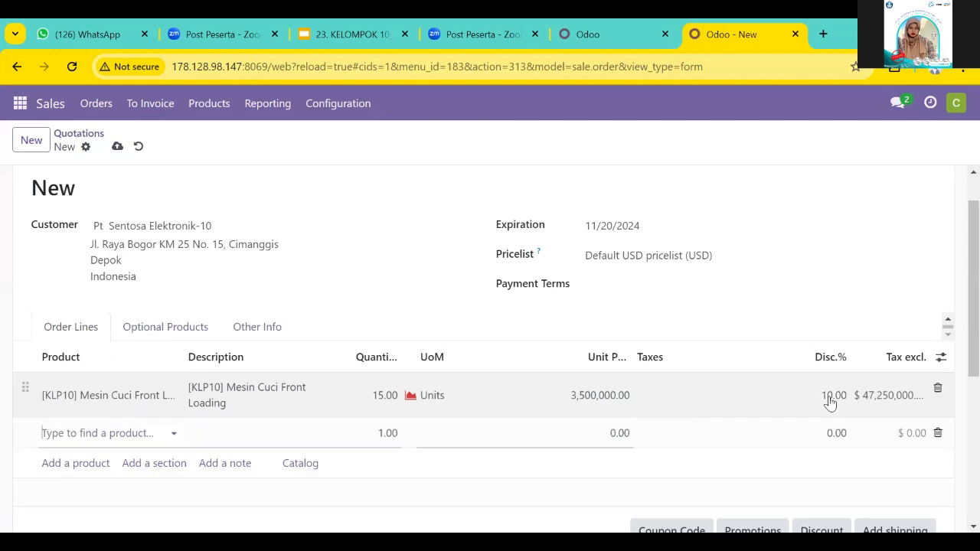
Change the quotation's pricelist to Pricelist PT. Mekar Jaya Abadi [KLP10] (IDR).
{"action": "scroll", "coordinate": [780, 403], "scroll_direction": "down", "scroll_amount": 1}
{"action": "left_click", "coordinate": [666, 232]}
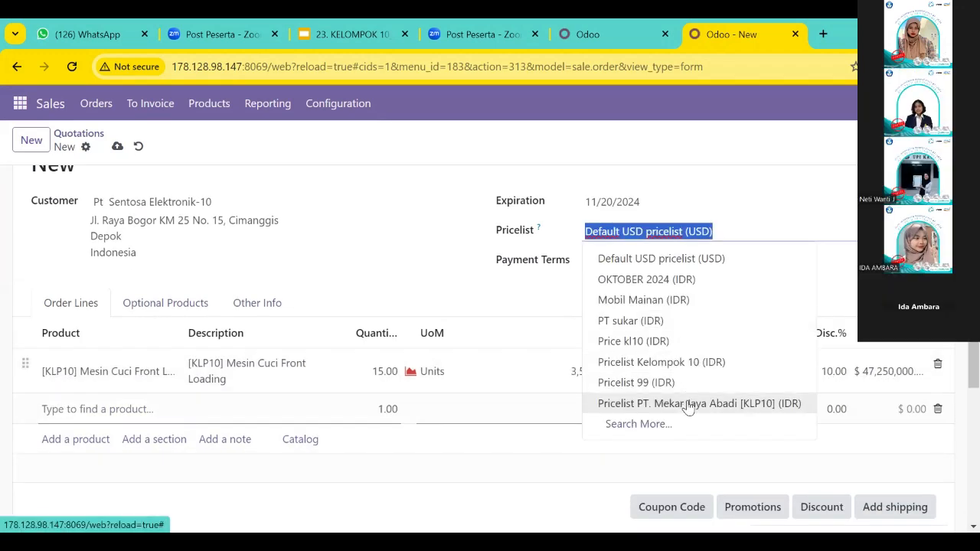
{"action": "left_click", "coordinate": [687, 404]}
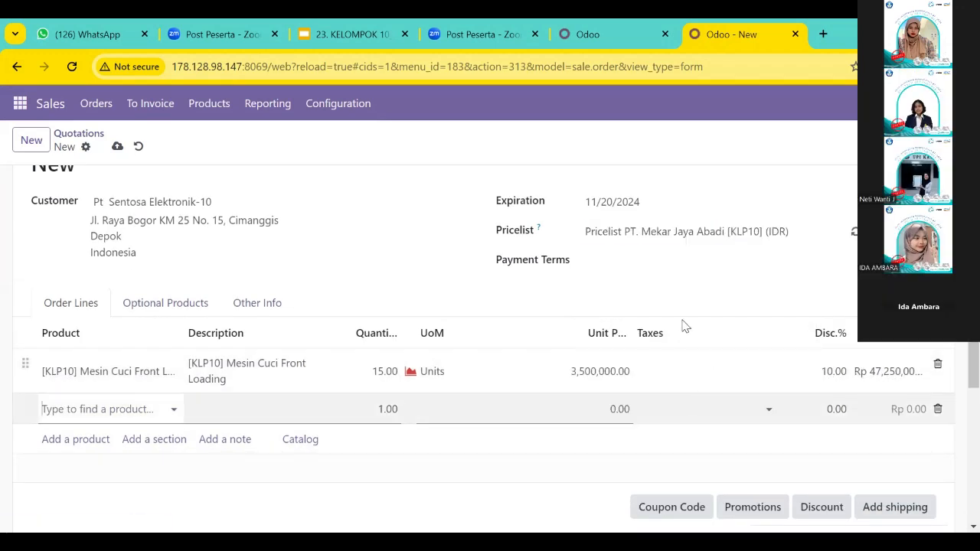
Set the quotation's payment terms to 30 Days and delete the empty order line.
{"action": "scroll", "coordinate": [658, 303], "scroll_direction": "up", "scroll_amount": 1}
{"action": "left_click", "coordinate": [645, 278]}
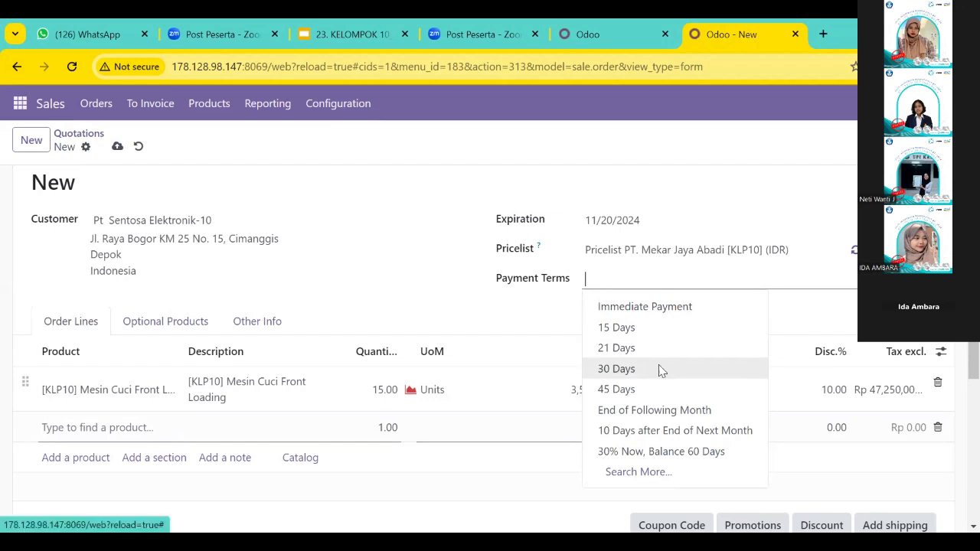
{"action": "left_click", "coordinate": [659, 370]}
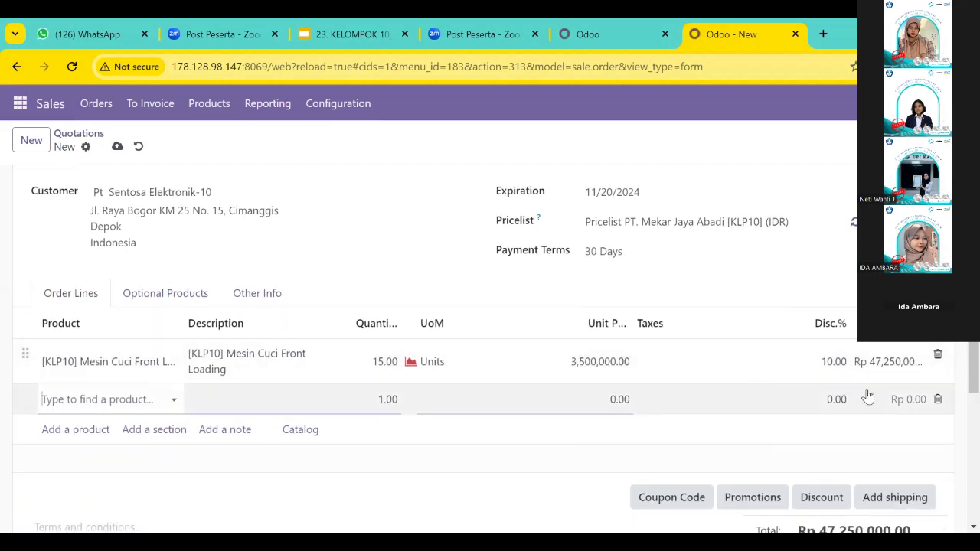
{"action": "left_click", "coordinate": [937, 399]}
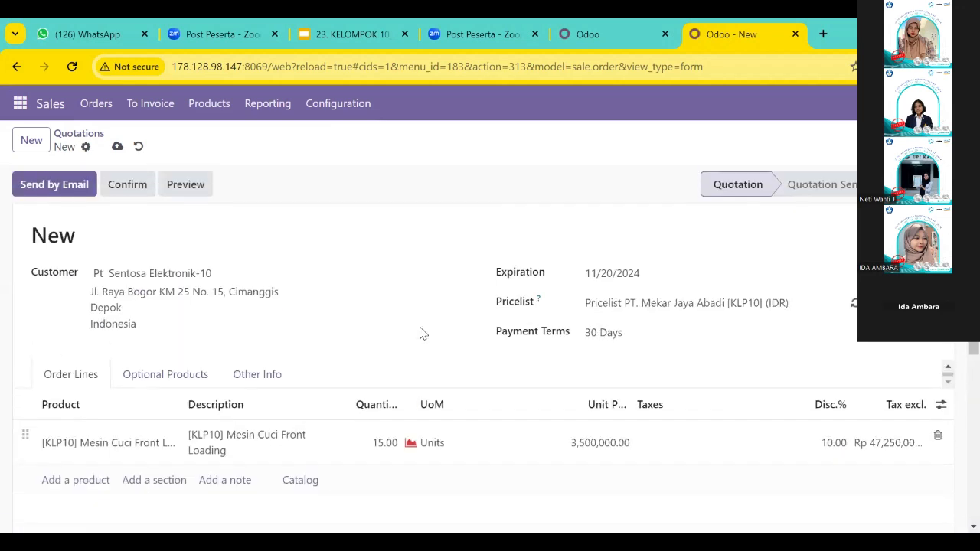
Save the quotation and send it by email to Pt Sentosa Elektronik-10.
{"action": "left_click", "coordinate": [117, 148]}
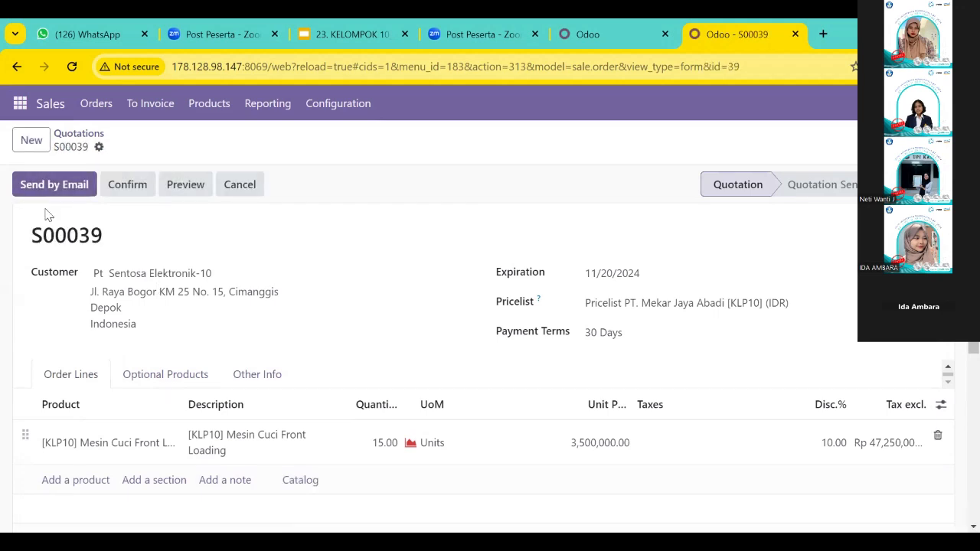
{"action": "left_click", "coordinate": [40, 184]}
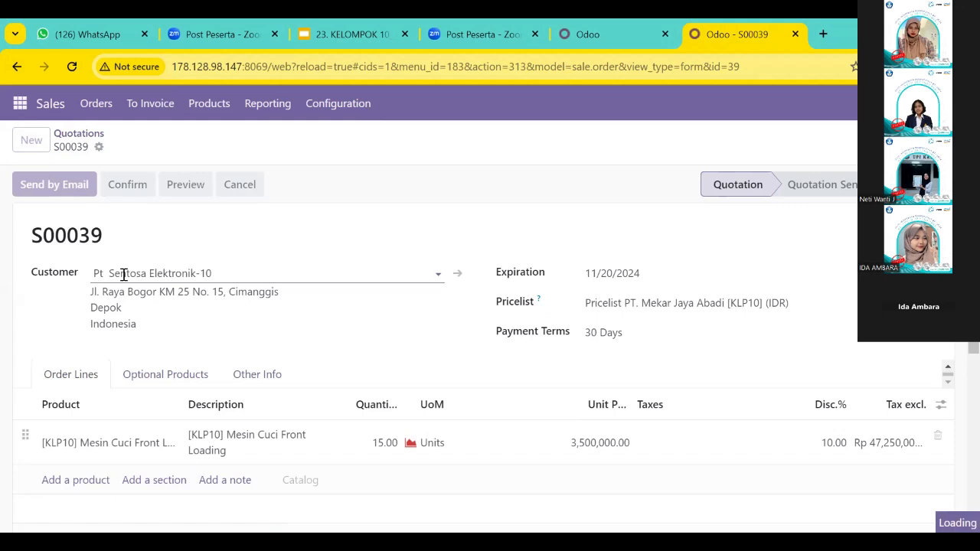
{"action": "scroll", "coordinate": [229, 319], "scroll_direction": "down", "scroll_amount": 2}
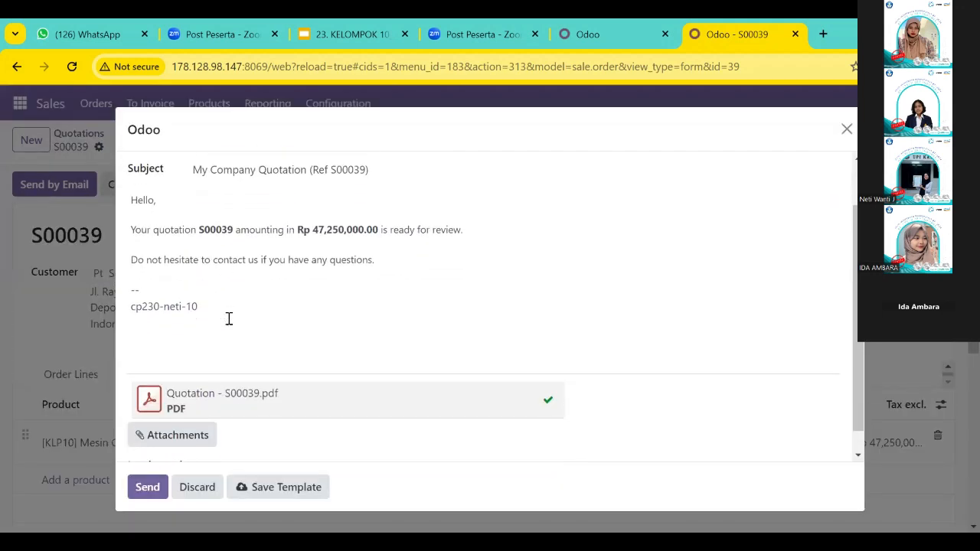
{"action": "scroll", "coordinate": [229, 318], "scroll_direction": "up", "scroll_amount": 2}
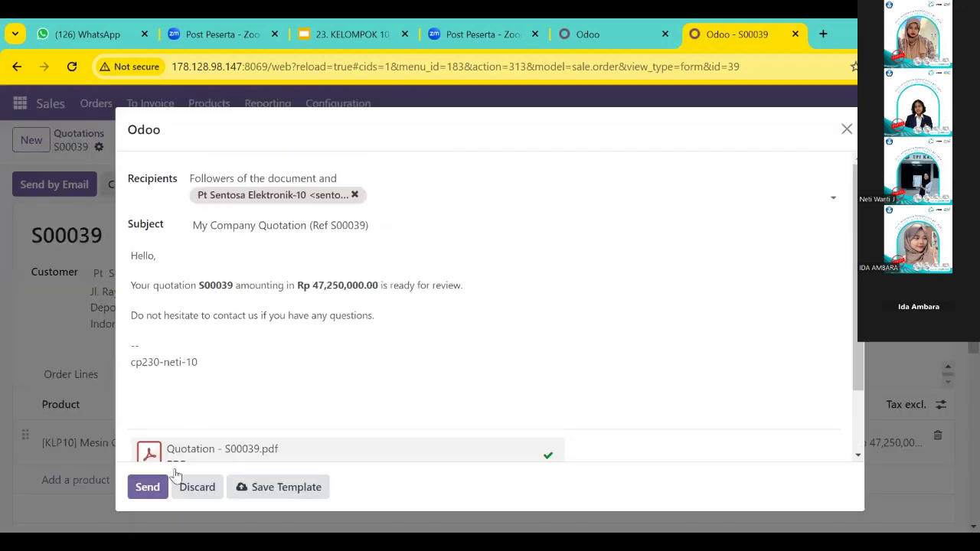
{"action": "left_click", "coordinate": [153, 491]}
Post "Saya telah membuat pricelist dan quotation. mohon untuk memvalidasinya" in the kelompok 10 skenario sales channel in Discuss.
{"action": "left_click", "coordinate": [20, 102]}
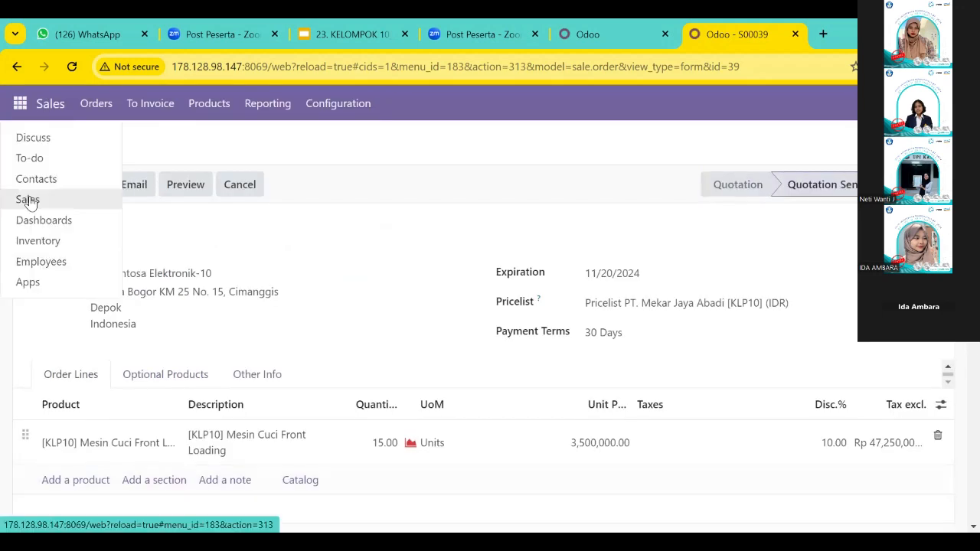
{"action": "left_click", "coordinate": [32, 140]}
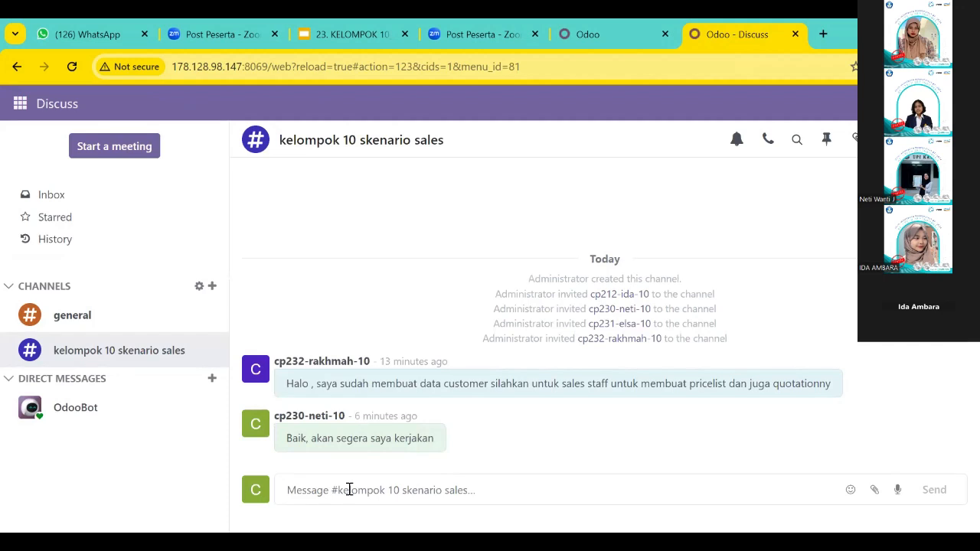
{"action": "type", "text": "Saya telah membuat"}
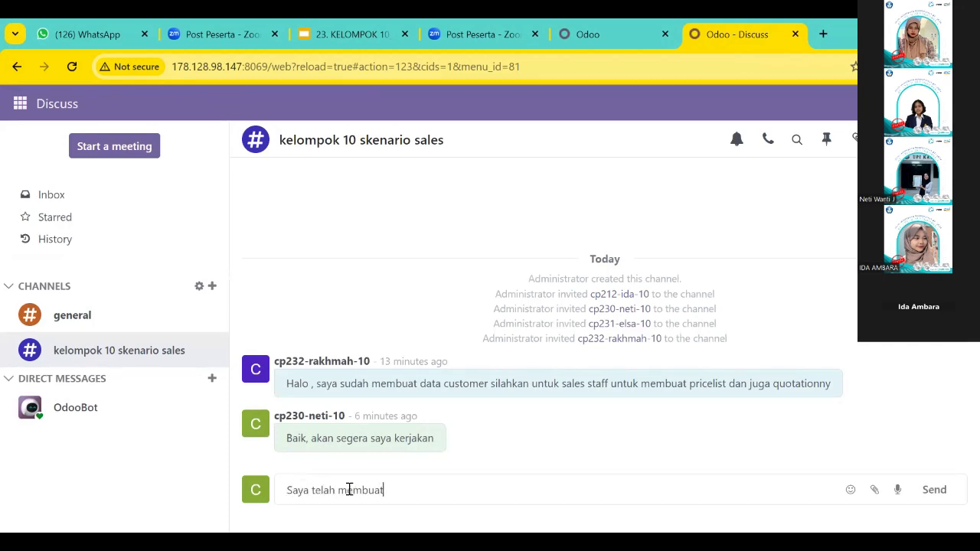
{"action": "type", "text": " pricelist dan quotation"}
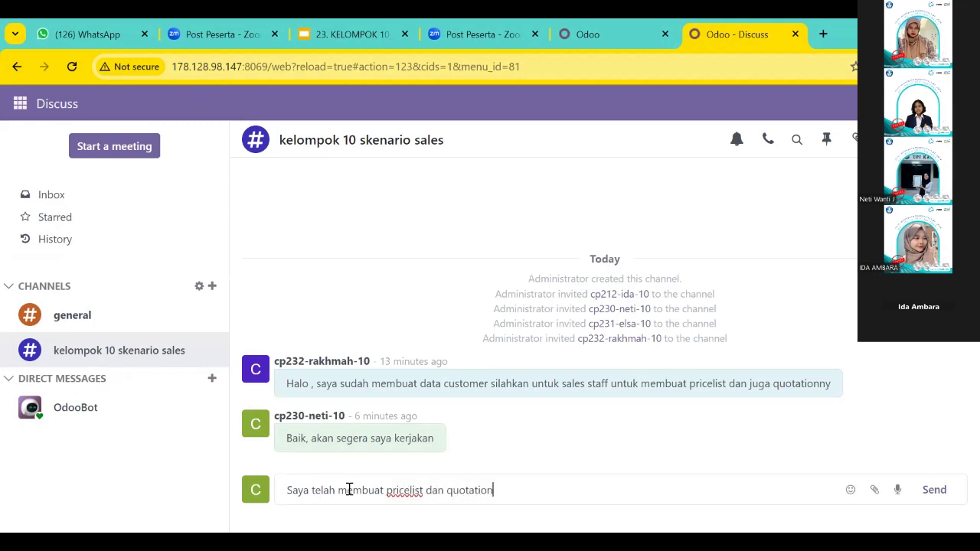
{"action": "type", "text": ". mohon untuk memvali"}
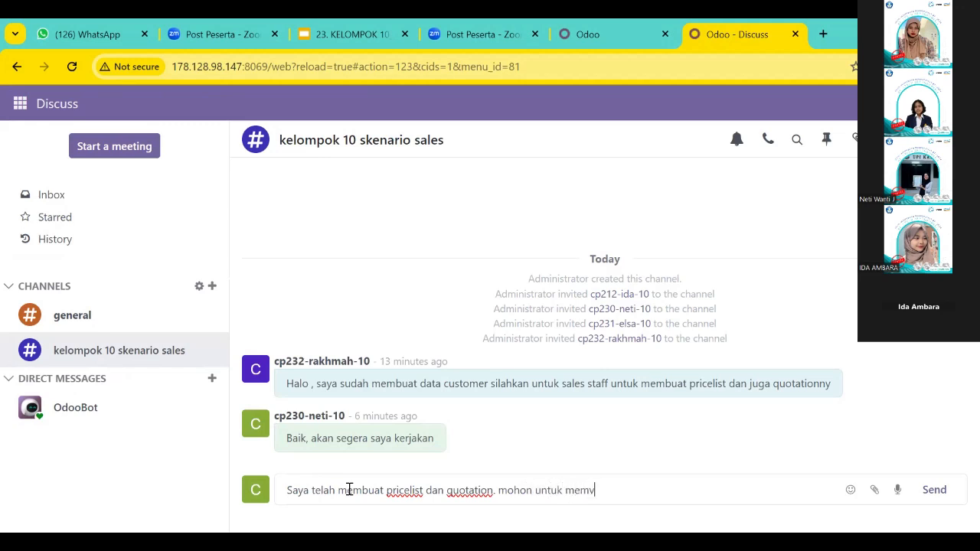
{"action": "type", "text": "dasinya pa"}
{"action": "key", "text": "Return"}
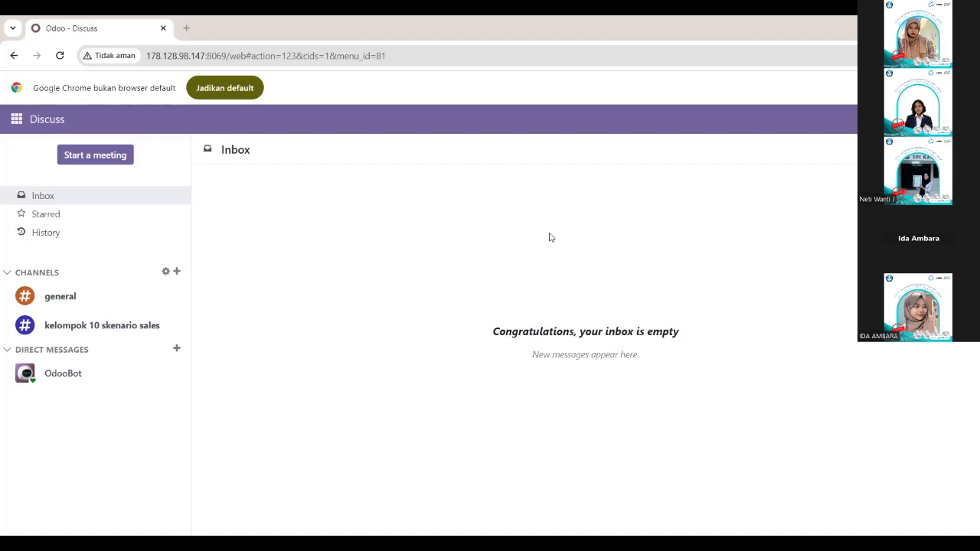
Reply "Baik saya akan mengkonfirmasi" in the kelompok 10 skenario sales channel.
{"action": "left_click", "coordinate": [98, 331]}
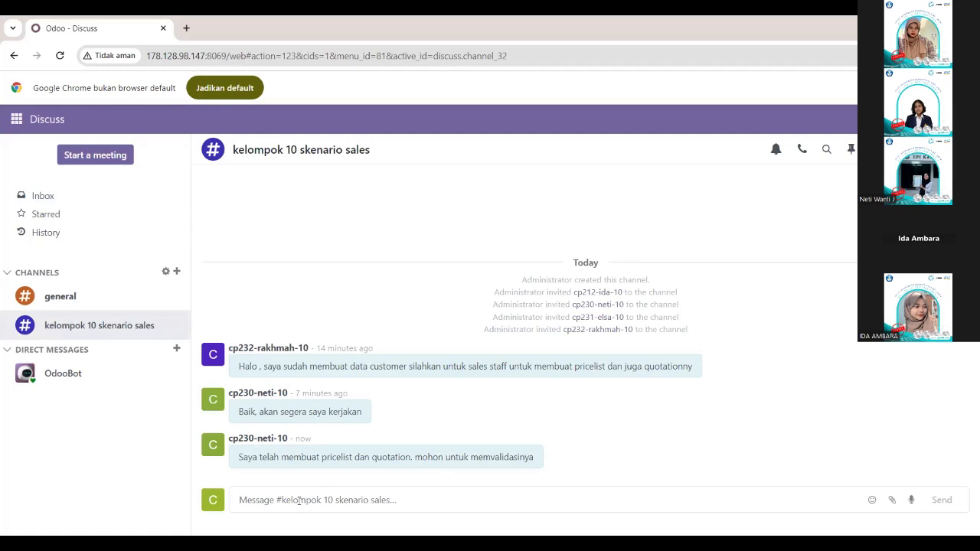
{"action": "type", "text": "Baik sa"}
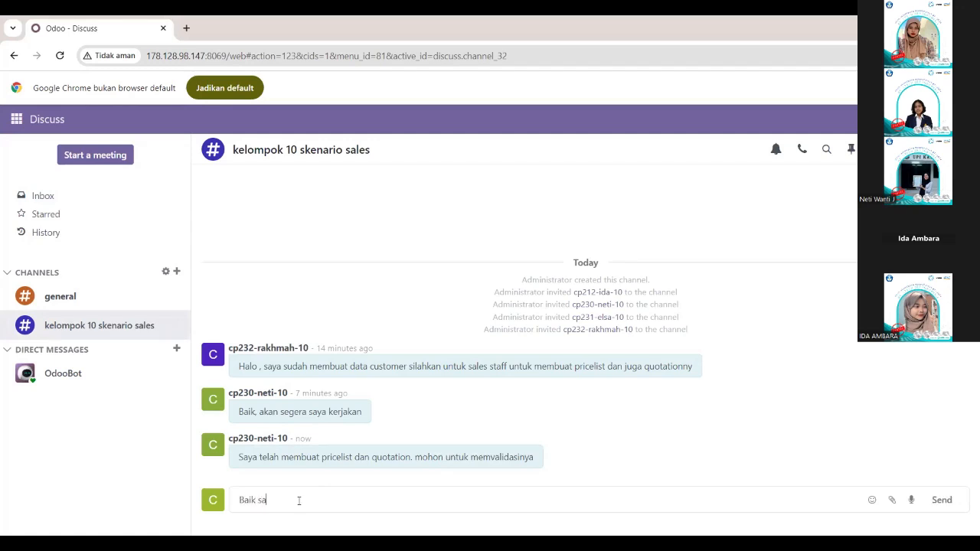
{"action": "type", "text": "ya akan mengkonfir"}
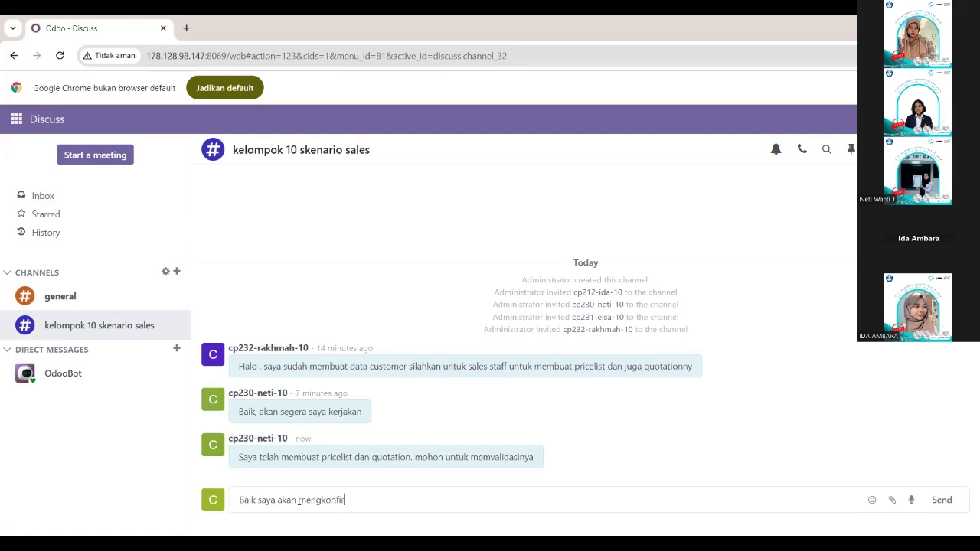
{"action": "key", "text": "Return"}
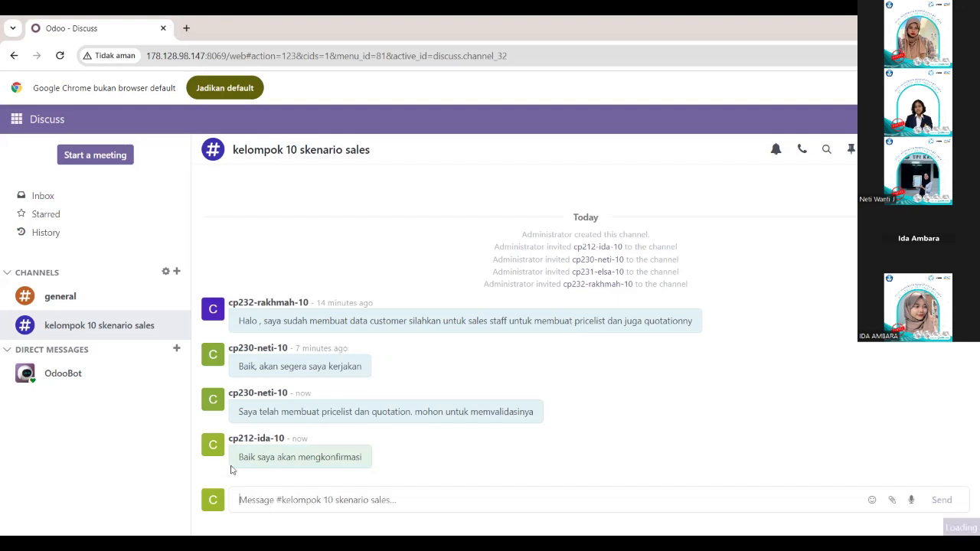
Open the Pt Sentosa Elektronik-10 quotation from the Sales quotations list after removing the My Quotations filter.
{"action": "left_click", "coordinate": [16, 119]}
{"action": "left_click", "coordinate": [25, 201]}
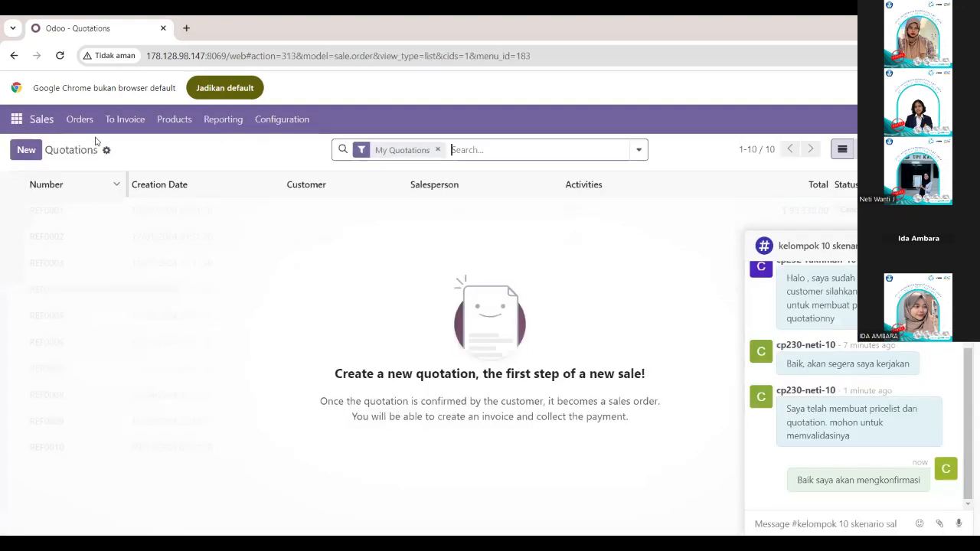
{"action": "left_click", "coordinate": [85, 126]}
{"action": "left_click", "coordinate": [95, 148]}
{"action": "left_click", "coordinate": [438, 150]}
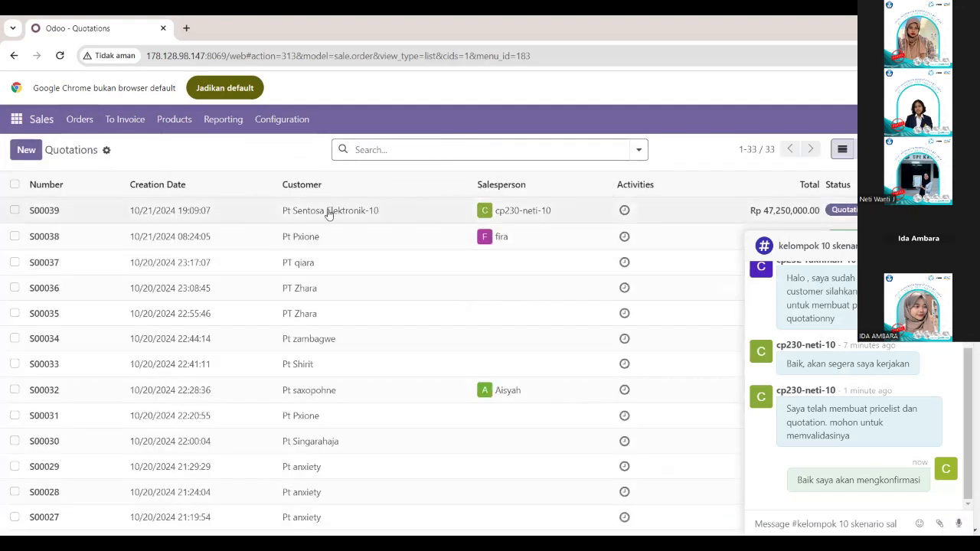
{"action": "left_click", "coordinate": [340, 213]}
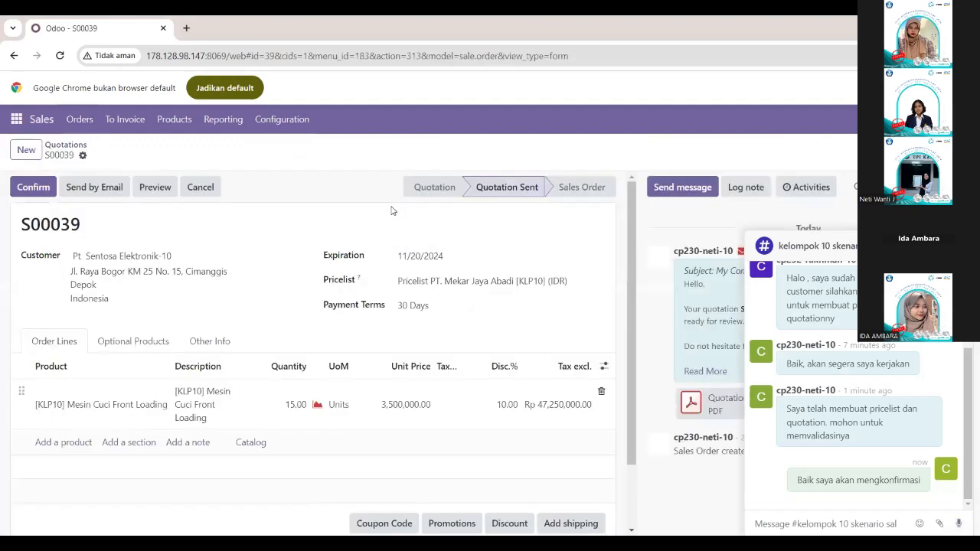
Review the Pt Sentosa Elektronik-10 quotation and confirm it as a sales order.
{"action": "scroll", "coordinate": [284, 305], "scroll_direction": "down", "scroll_amount": 1}
{"action": "scroll", "coordinate": [283, 306], "scroll_direction": "up", "scroll_amount": 1}
{"action": "left_click", "coordinate": [35, 187]}
Post "saya sudah mengkonfirmasinya" in the kelompok 10 skenario sales channel in Discuss.
{"action": "left_click", "coordinate": [16, 119]}
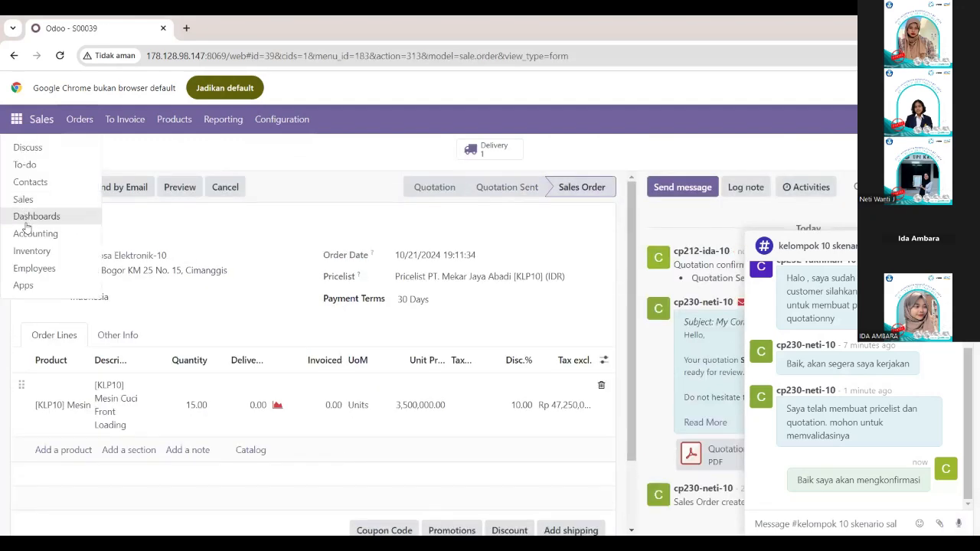
{"action": "left_click", "coordinate": [27, 147]}
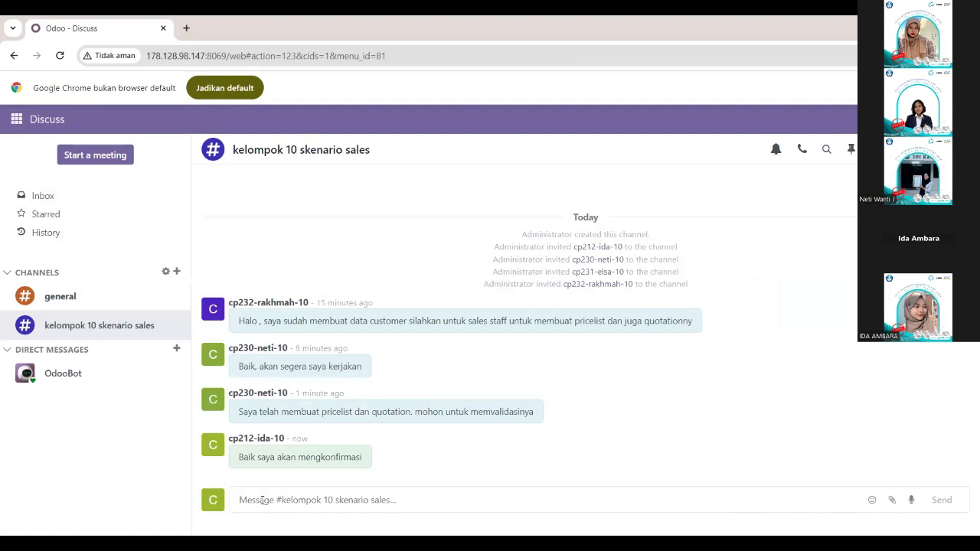
{"action": "type", "text": "saya sudah mengko"}
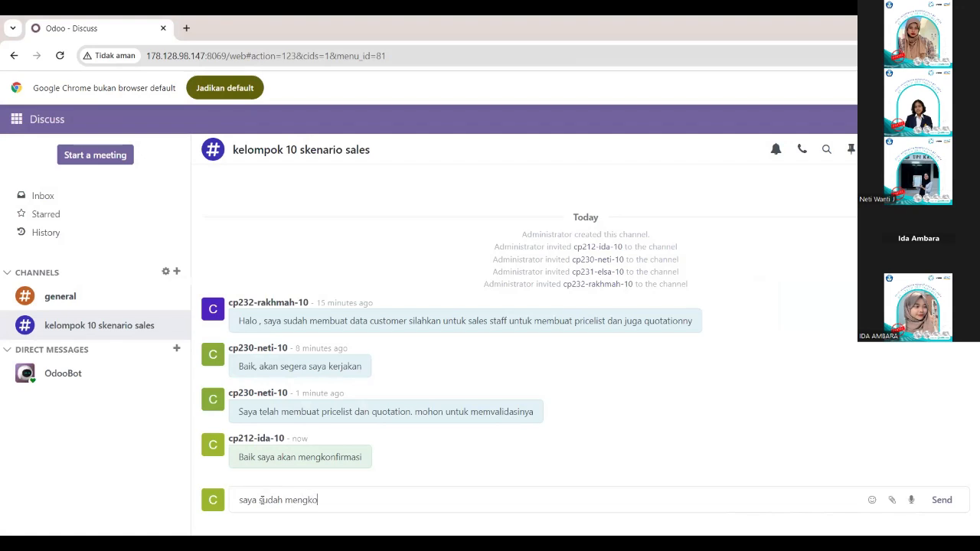
{"action": "type", "text": "nfirmasinya"}
{"action": "key", "text": "Return"}
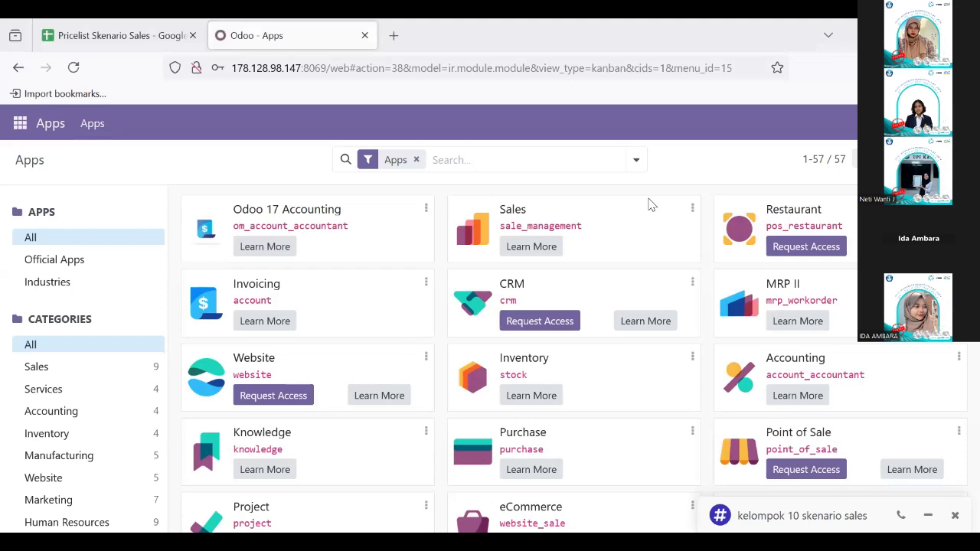
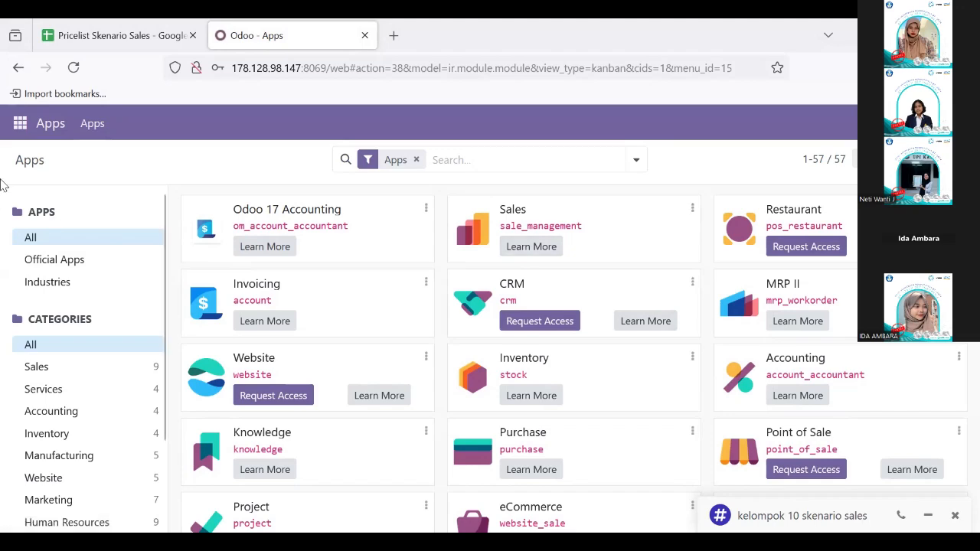
Check the kelompok 10 skenario sales channel in Discuss and open the Delivery Orders list in Inventory.
{"action": "left_click", "coordinate": [20, 123]}
{"action": "left_click", "coordinate": [38, 155]}
{"action": "left_click", "coordinate": [20, 129]}
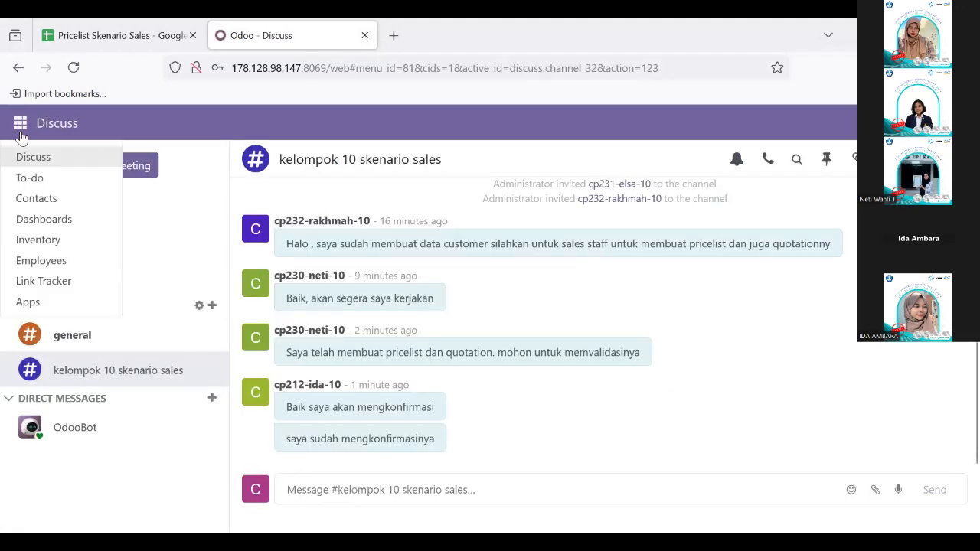
{"action": "left_click", "coordinate": [61, 240]}
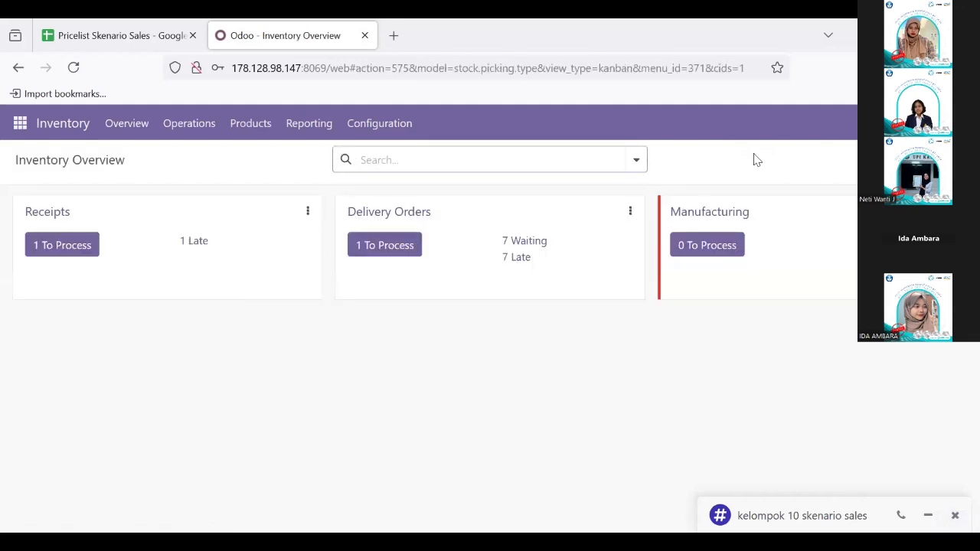
{"action": "left_click", "coordinate": [396, 213]}
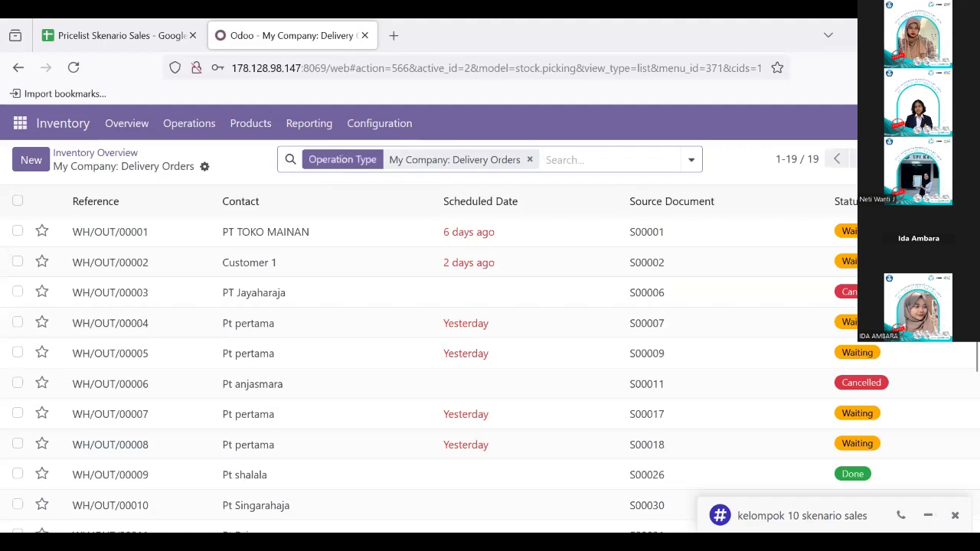
Remove the Operation Type filter from the delivery orders and open the waiting delivery for Pt Sentosa Elektronik-10.
{"action": "left_click", "coordinate": [529, 159]}
{"action": "scroll", "coordinate": [381, 311], "scroll_direction": "down", "scroll_amount": 1}
{"action": "scroll", "coordinate": [380, 311], "scroll_direction": "up", "scroll_amount": 1}
{"action": "scroll", "coordinate": [380, 310], "scroll_direction": "down", "scroll_amount": 5}
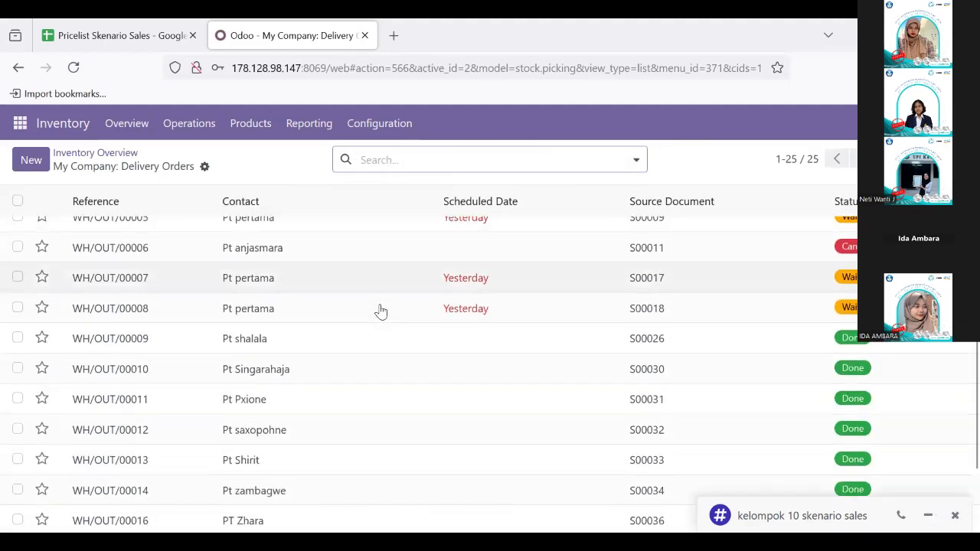
{"action": "scroll", "coordinate": [378, 310], "scroll_direction": "down", "scroll_amount": 5}
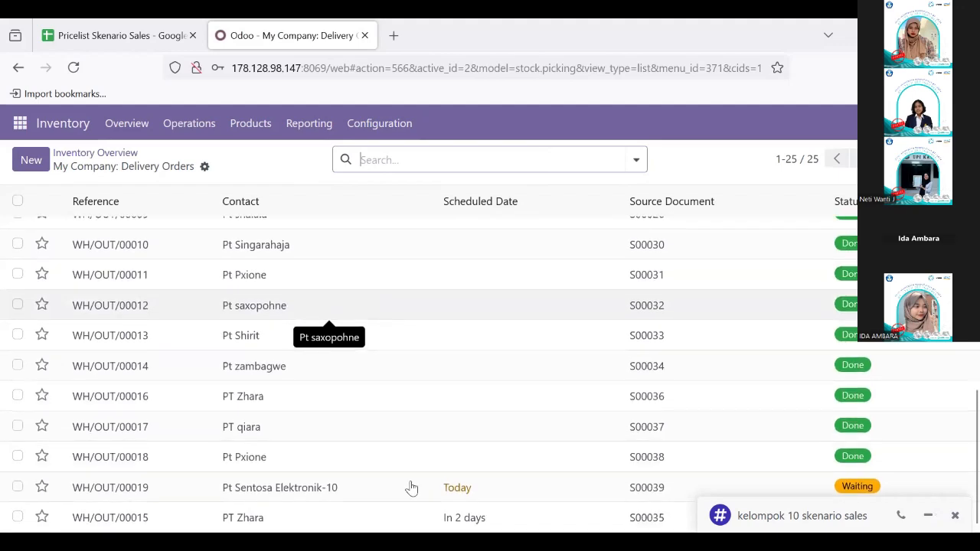
{"action": "scroll", "coordinate": [396, 469], "scroll_direction": "up", "scroll_amount": 2}
{"action": "scroll", "coordinate": [395, 470], "scroll_direction": "down", "scroll_amount": 2}
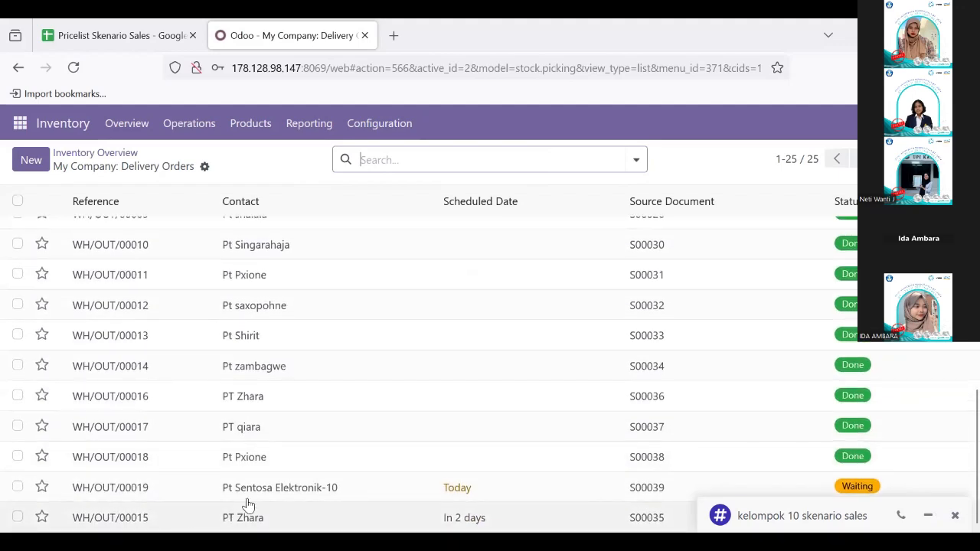
{"action": "scroll", "coordinate": [221, 489], "scroll_direction": "up", "scroll_amount": 4}
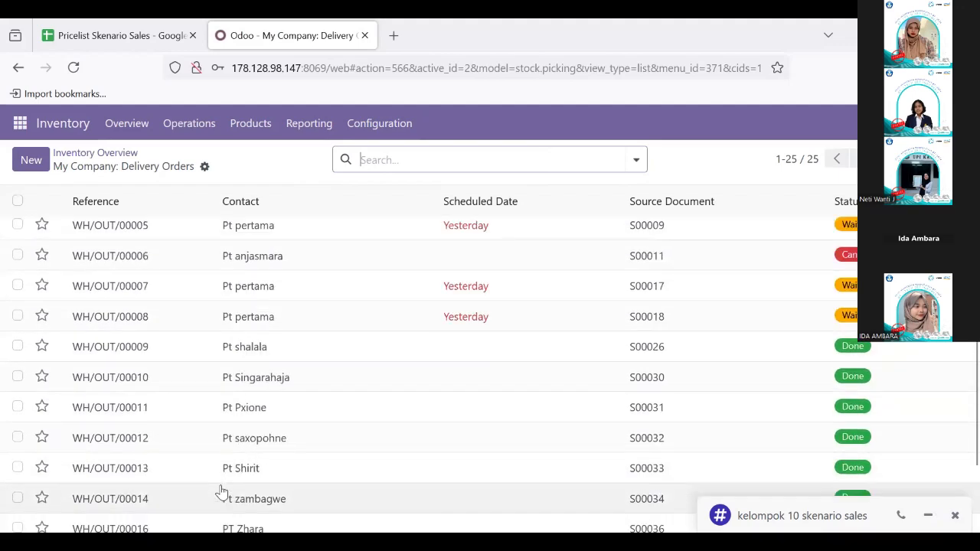
{"action": "scroll", "coordinate": [221, 490], "scroll_direction": "down", "scroll_amount": 4}
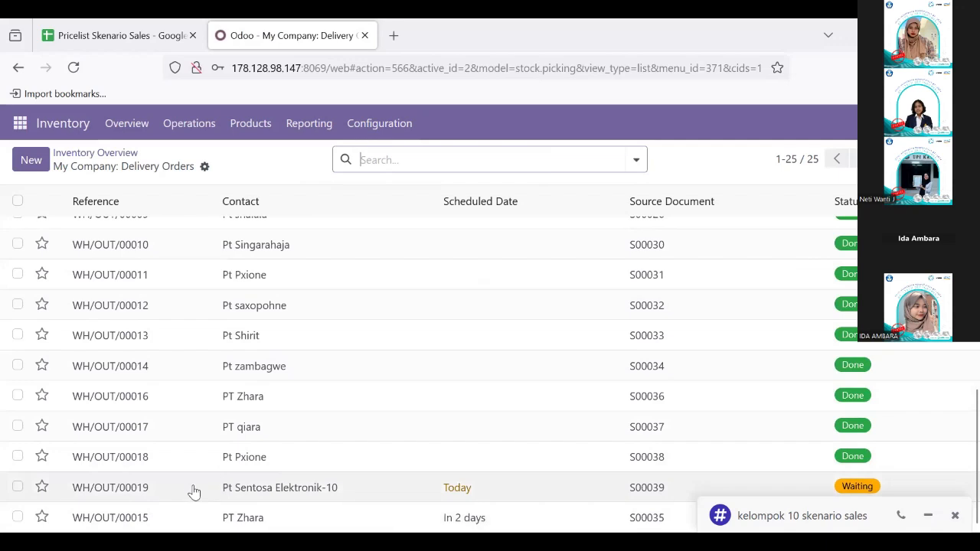
{"action": "left_click", "coordinate": [323, 486]}
Set the delivered quantity of [KLP10] Mesin Cuci Front Loading to 15 units in the delivery order's operations.
{"action": "scroll", "coordinate": [398, 407], "scroll_direction": "down", "scroll_amount": 3}
{"action": "scroll", "coordinate": [398, 406], "scroll_direction": "up", "scroll_amount": 3}
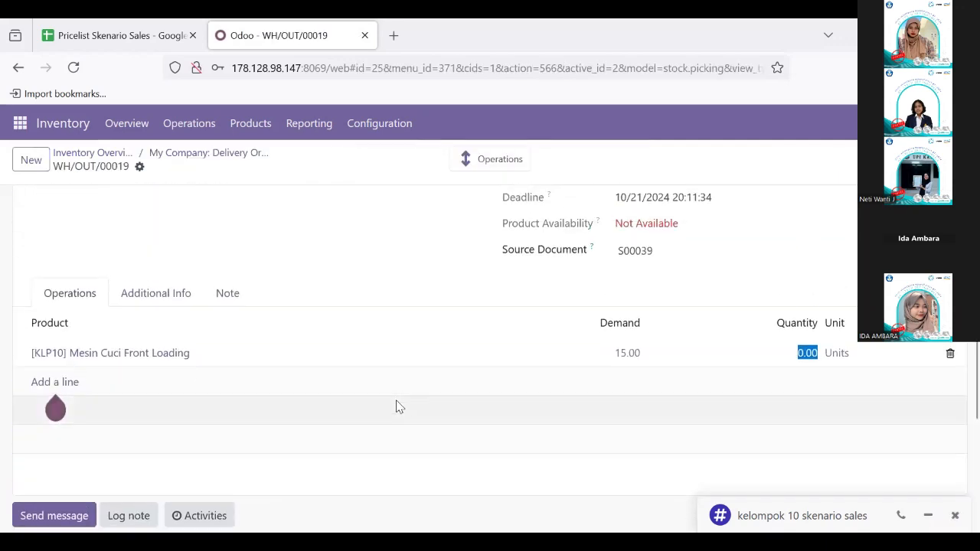
{"action": "scroll", "coordinate": [197, 457], "scroll_direction": "up", "scroll_amount": 1}
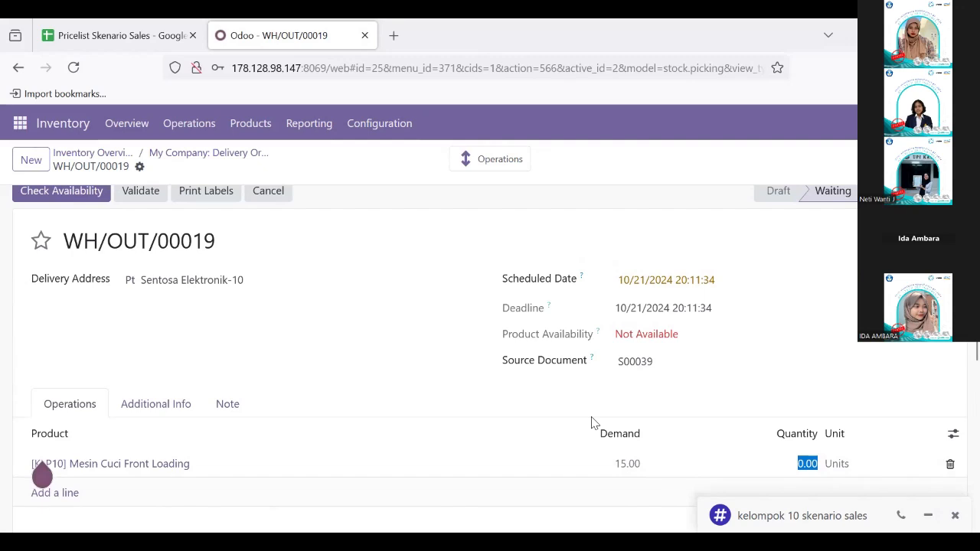
{"action": "scroll", "coordinate": [700, 426], "scroll_direction": "down", "scroll_amount": 1}
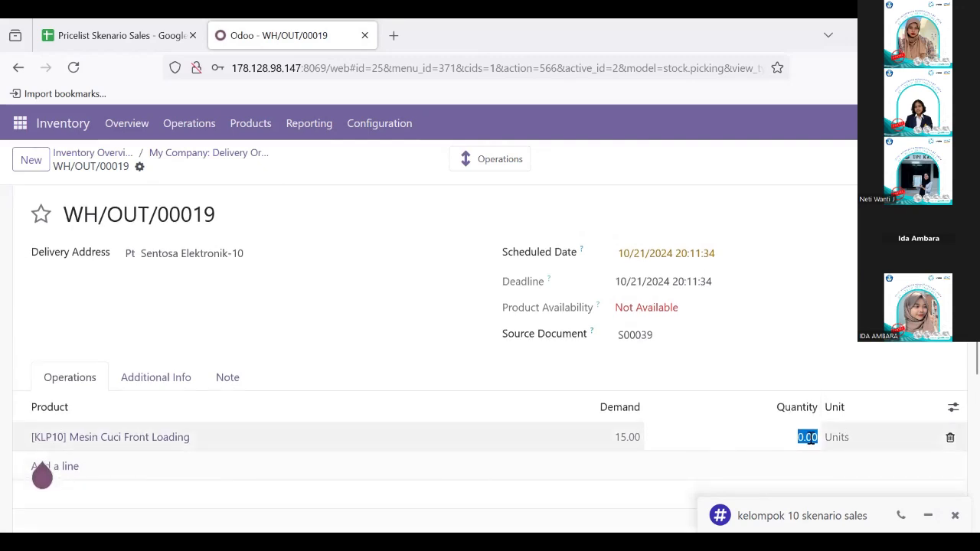
{"action": "type", "text": "15"}
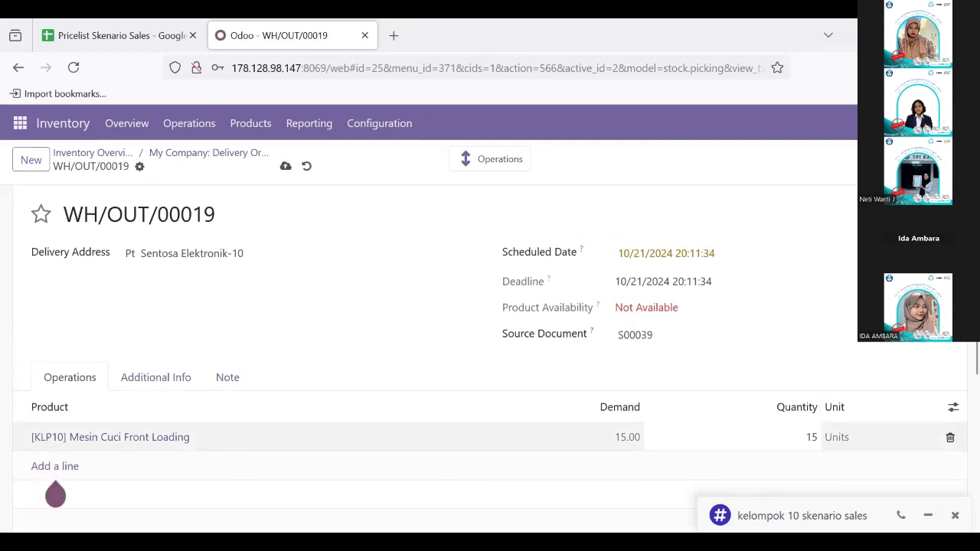
{"action": "left_click", "coordinate": [867, 360]}
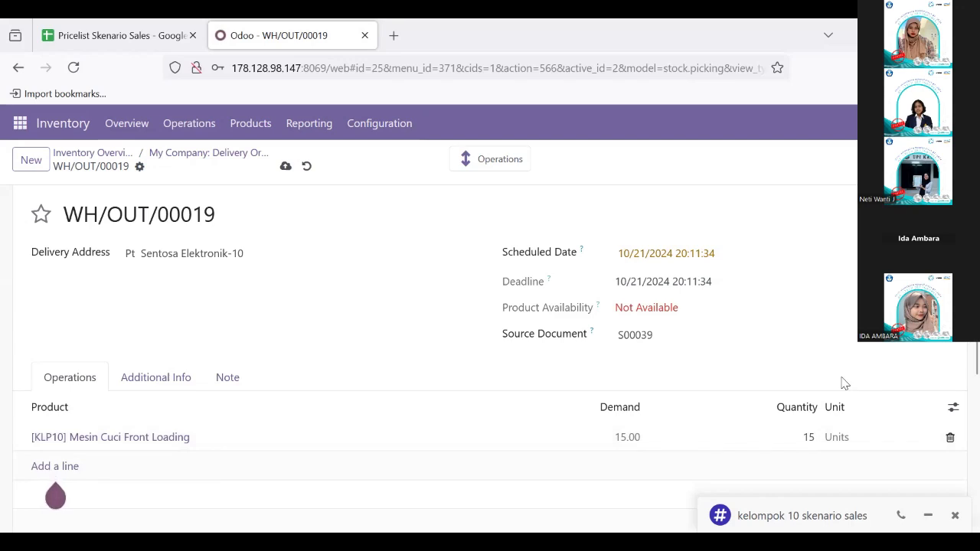
{"action": "left_click", "coordinate": [813, 437]}
{"action": "left_click", "coordinate": [823, 372]}
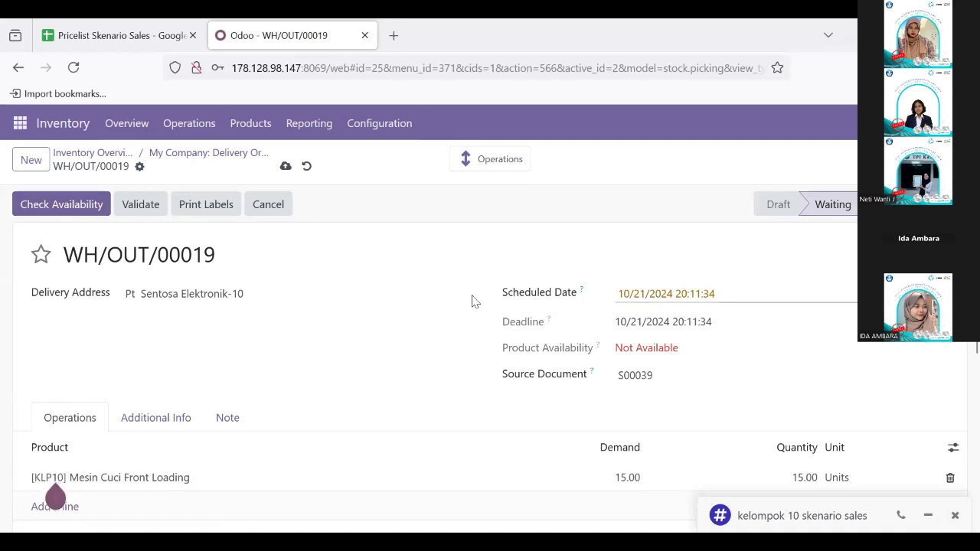
Check product availability for the Pt Sentosa Elektronik-10 delivery order and validate it.
{"action": "left_click", "coordinate": [61, 207]}
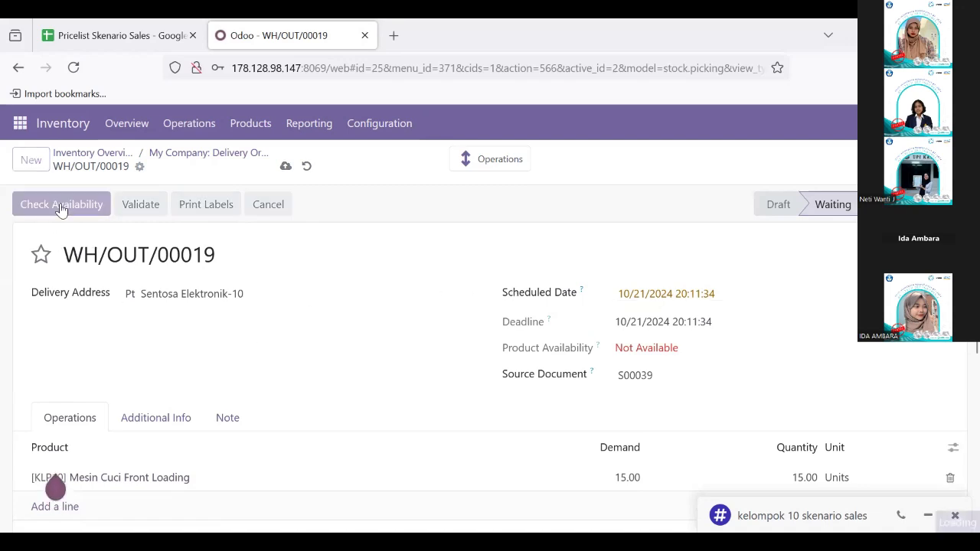
{"action": "scroll", "coordinate": [597, 341], "scroll_direction": "down", "scroll_amount": 1}
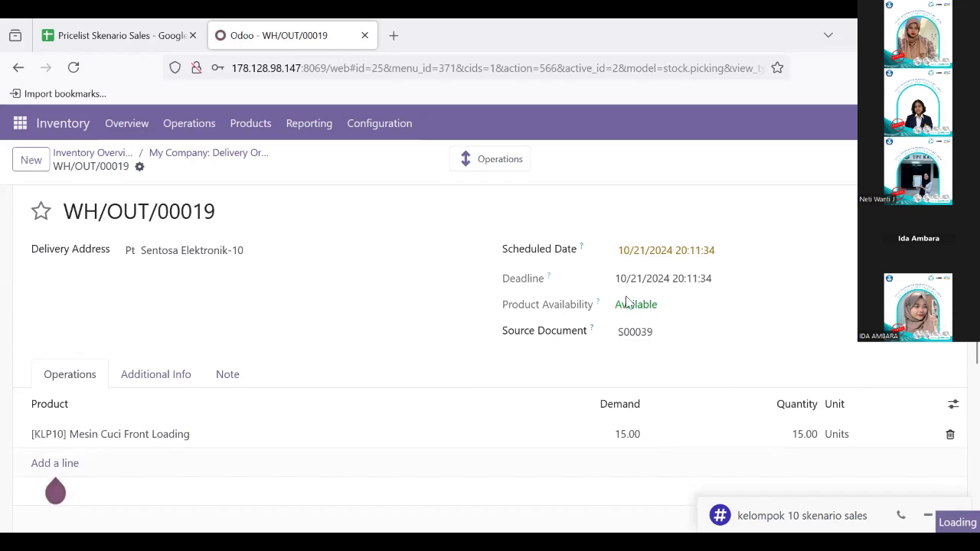
{"action": "scroll", "coordinate": [620, 299], "scroll_direction": "up", "scroll_amount": 1}
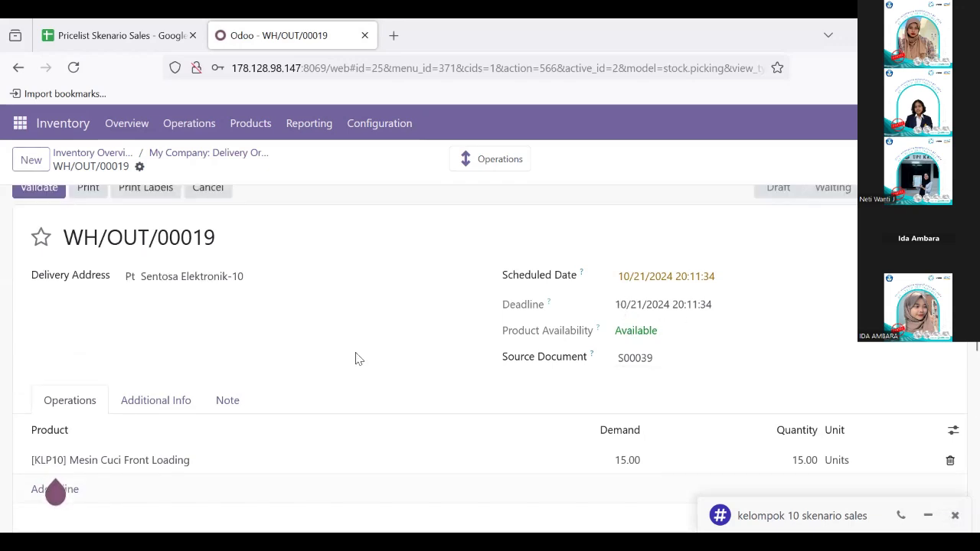
{"action": "scroll", "coordinate": [360, 356], "scroll_direction": "up", "scroll_amount": 1}
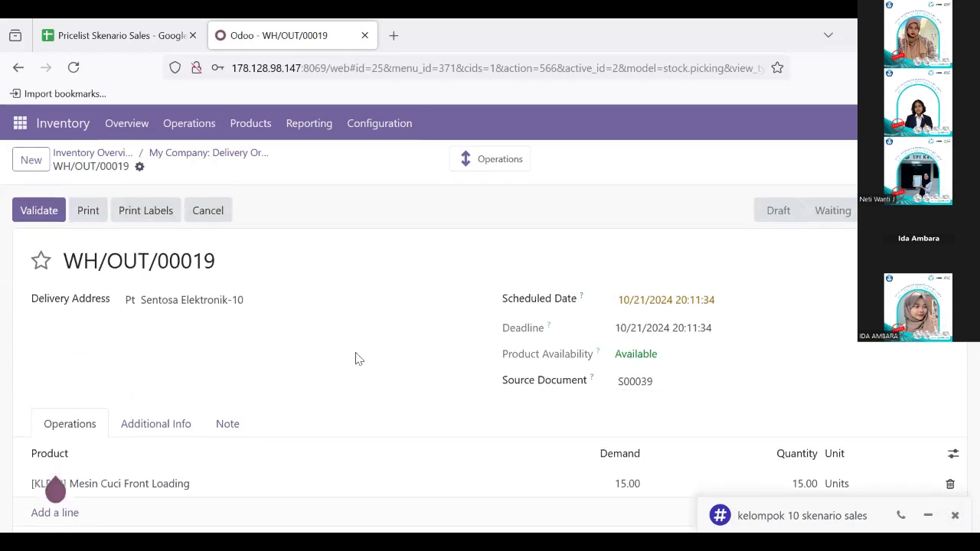
{"action": "left_click", "coordinate": [33, 211]}
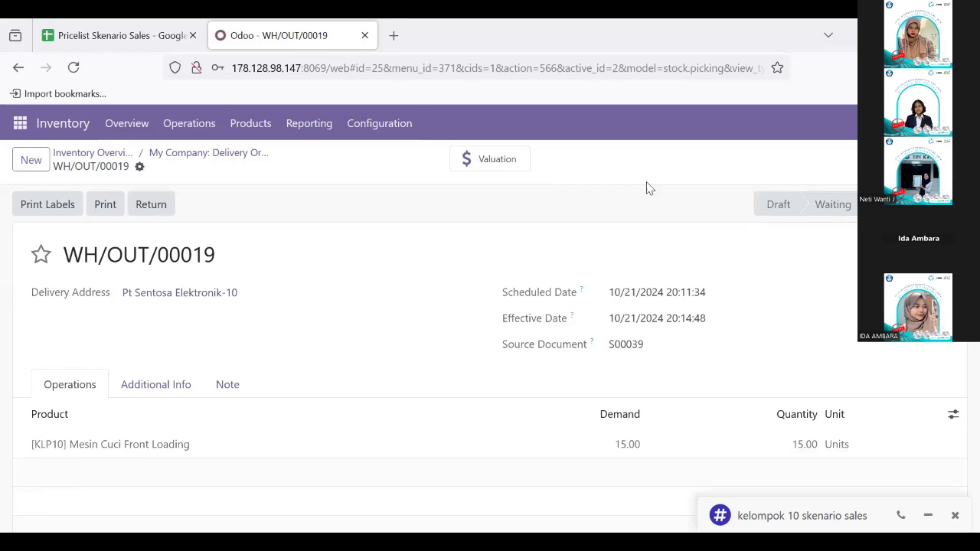
Begin a message in the kelompok 10 skenario sales channel in Discuss with "Saya telah melakukan validate pada Delivery Order".
{"action": "left_click", "coordinate": [20, 123]}
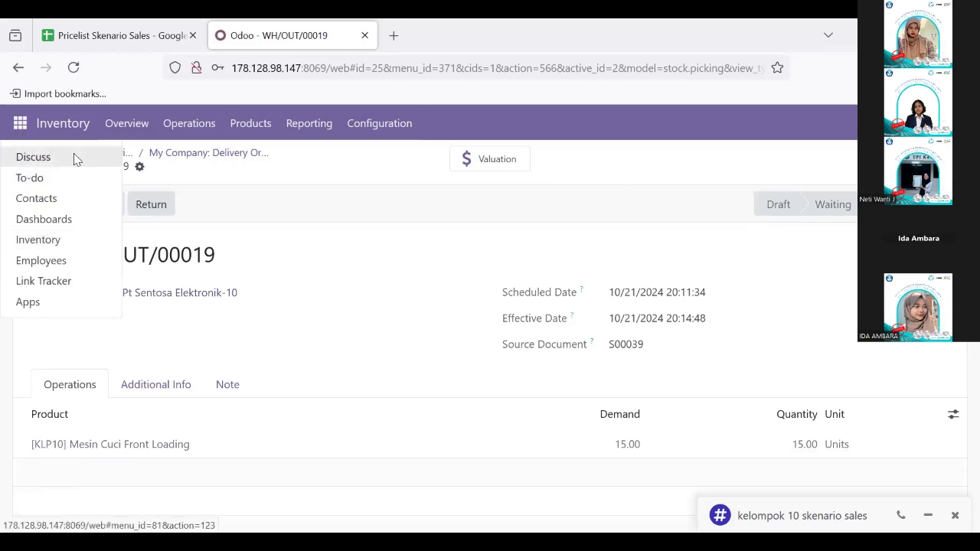
{"action": "left_click", "coordinate": [74, 159]}
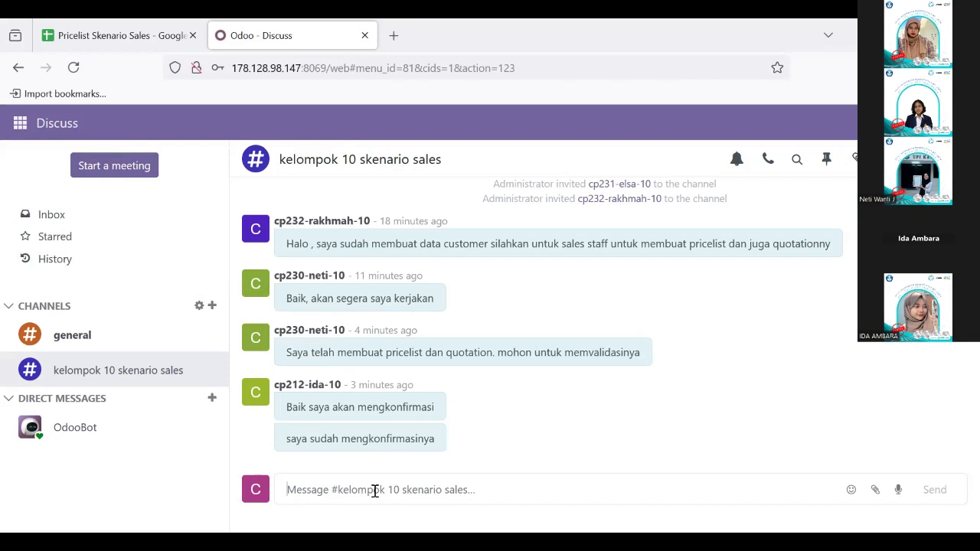
{"action": "type", "text": "Saya t"}
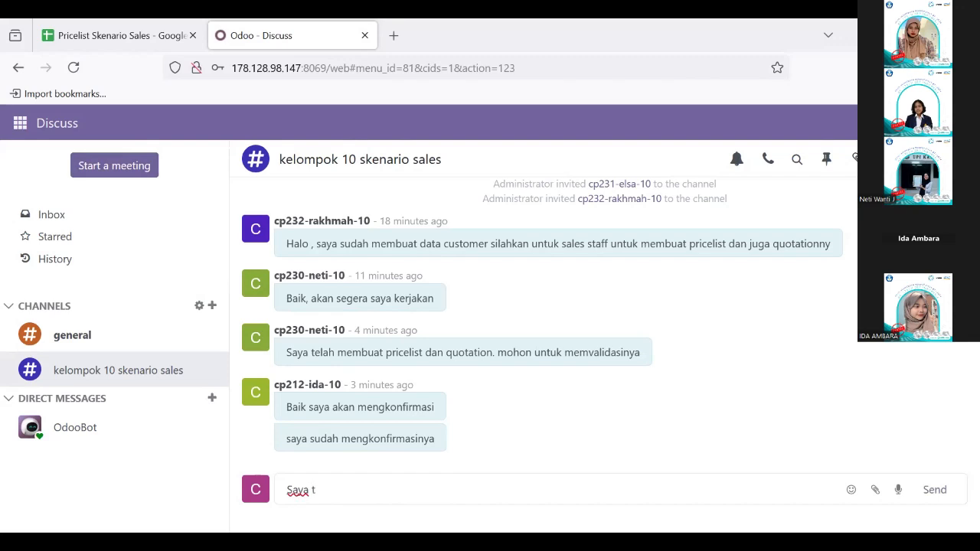
{"action": "type", "text": "elah melakukan validate "}
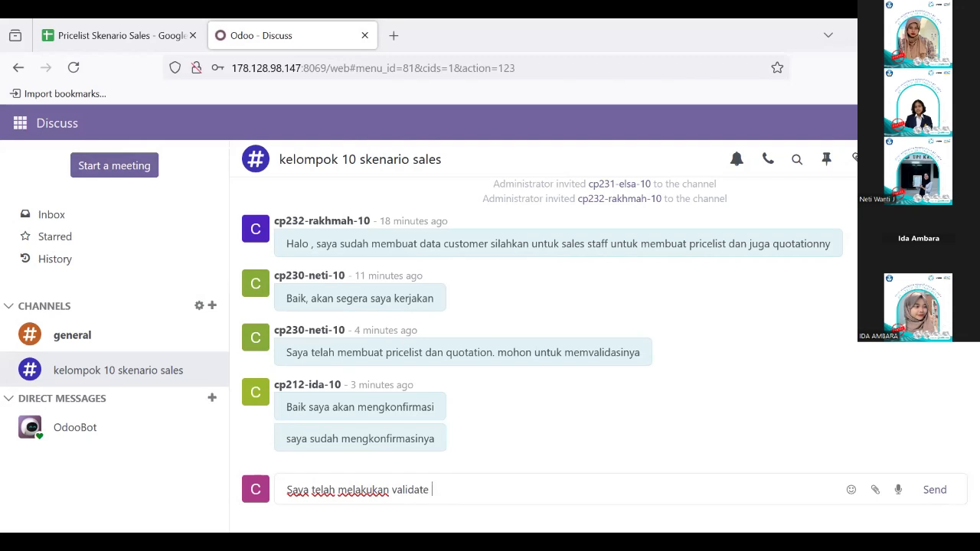
{"action": "type", "text": "pada delivery Order"}
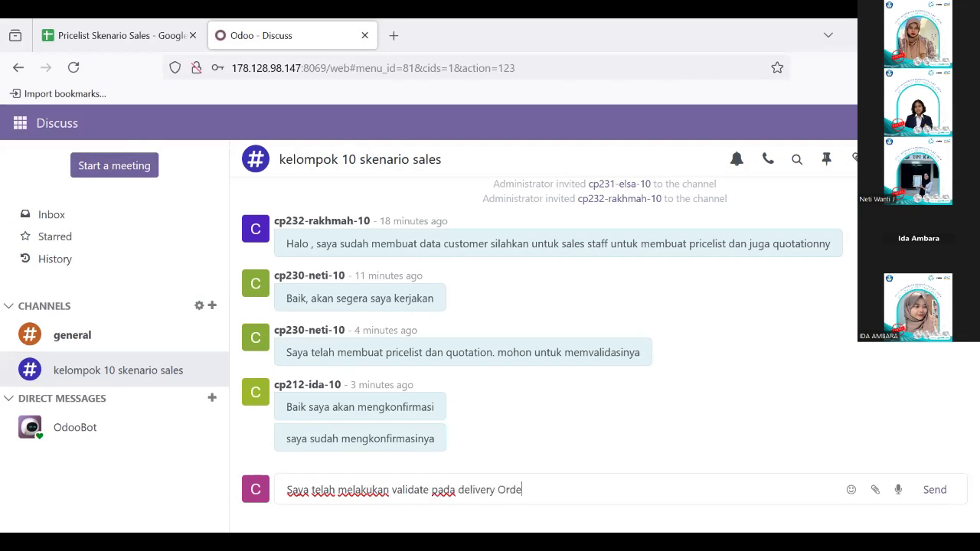
{"action": "left_click", "coordinate": [466, 490]}
{"action": "key", "text": "BackSpace"}
{"action": "type", "text": "D"}
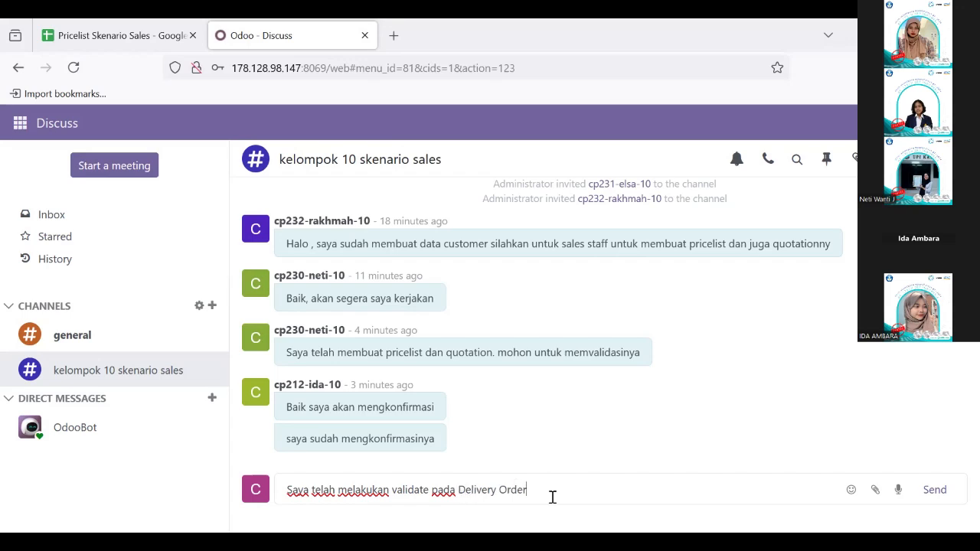
{"action": "type", "text": ", selanjutnya silahkan untuk manager sales u"}
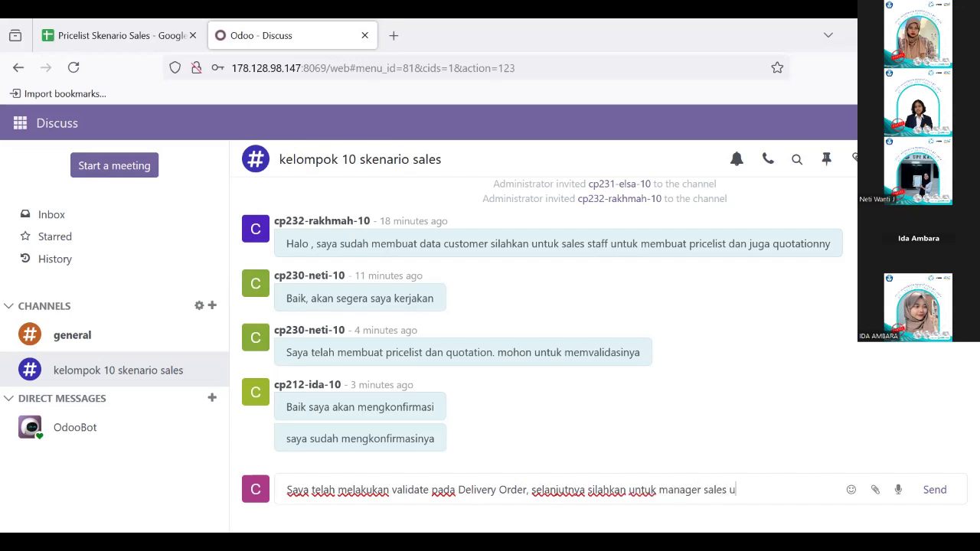
Complete the channel message with ", selanjutnya silahkan untuk manager sales untuk membuat invoice" and send it.
{"action": "type", "text": "ntuk melakukan"}
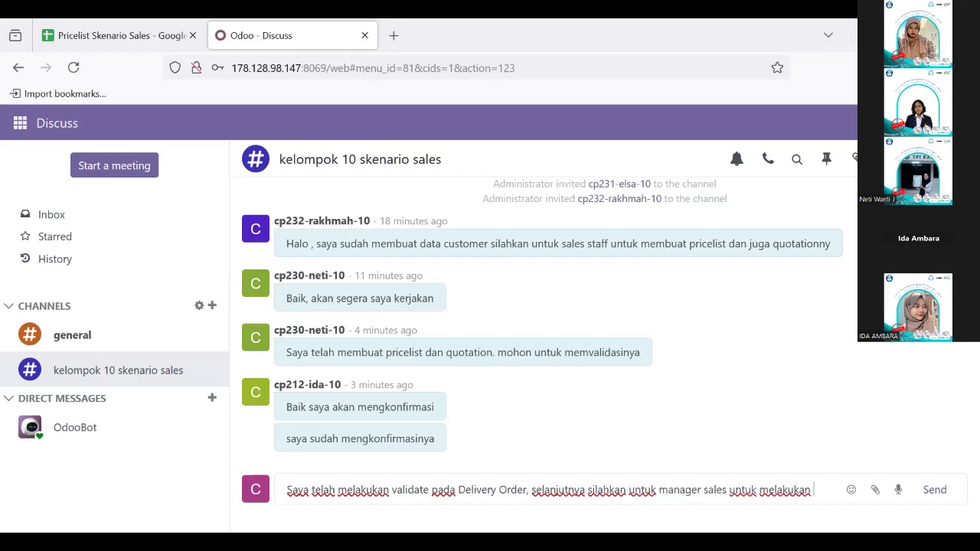
{"action": "key", "text": "BackSpace"}
{"action": "key", "text": "BackSpace"}
{"action": "key", "text": "BackSpace"}
{"action": "key", "text": "BackSpace"}
{"action": "key", "text": "BackSpace"}
{"action": "key", "text": "BackSpace"}
{"action": "key", "text": "BackSpace"}
{"action": "key", "text": "BackSpace"}
{"action": "type", "text": "mbuat invoi"}
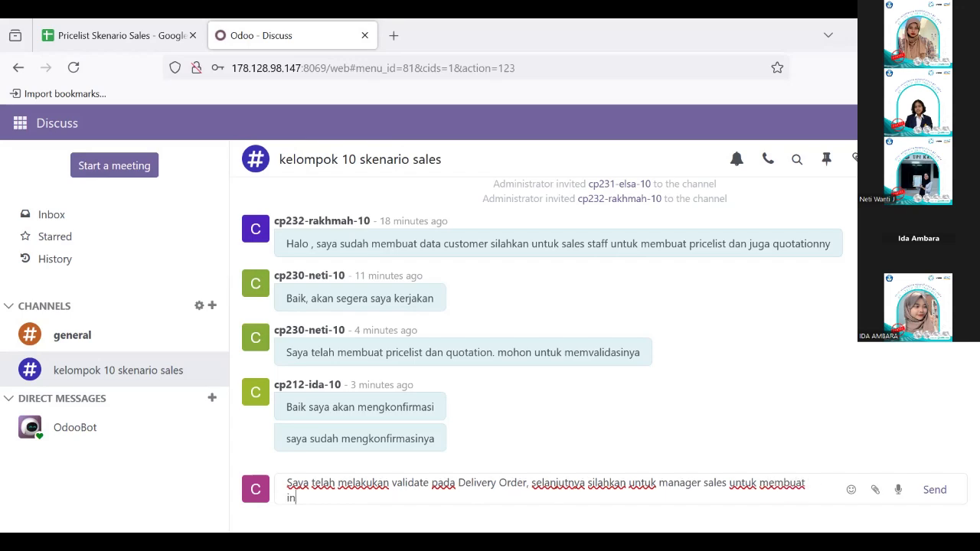
{"action": "type", "text": "ce"}
{"action": "key", "text": "Return"}
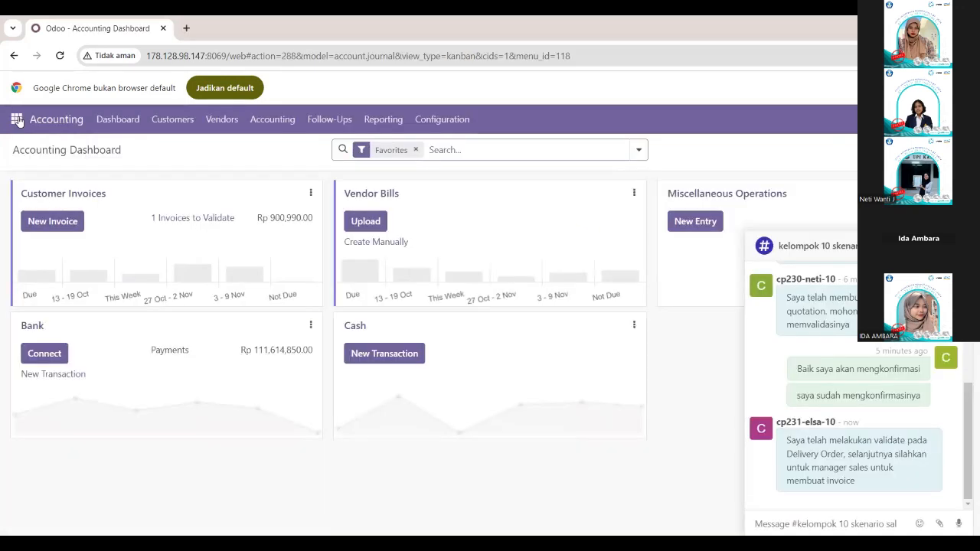
Clear the My Quotations filter in the Sales quotations and open the Pt Sentosa Elektronik-10 sales order.
{"action": "left_click", "coordinate": [17, 119]}
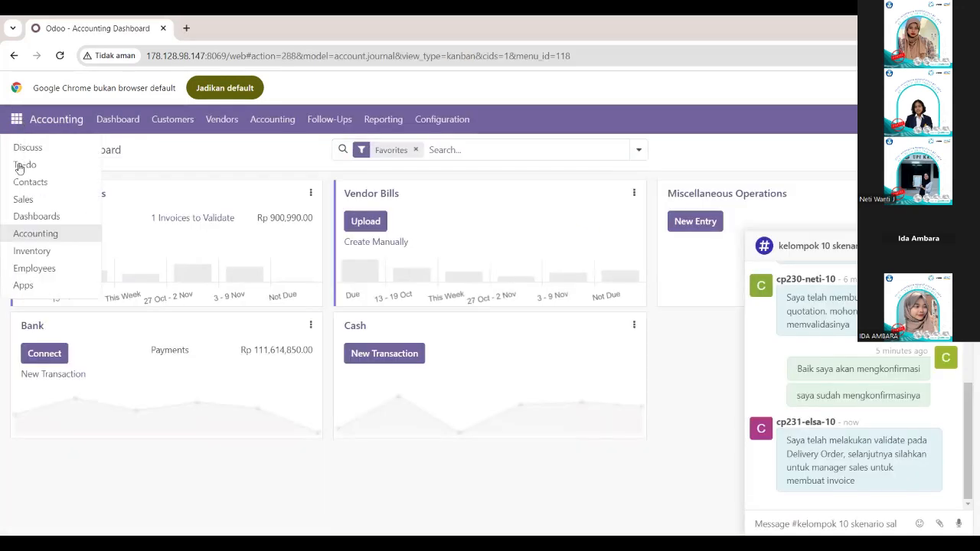
{"action": "left_click", "coordinate": [13, 53]}
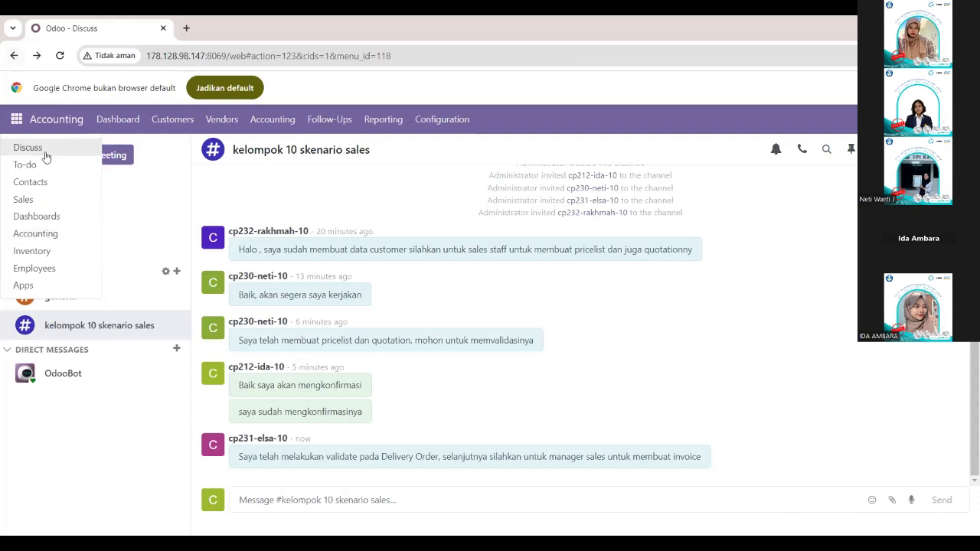
{"action": "left_click", "coordinate": [33, 200]}
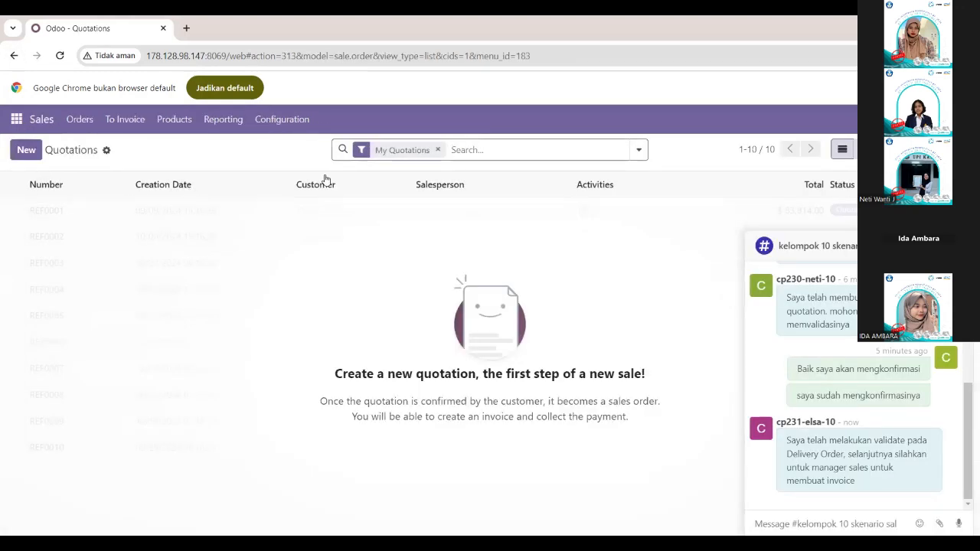
{"action": "left_click", "coordinate": [436, 150]}
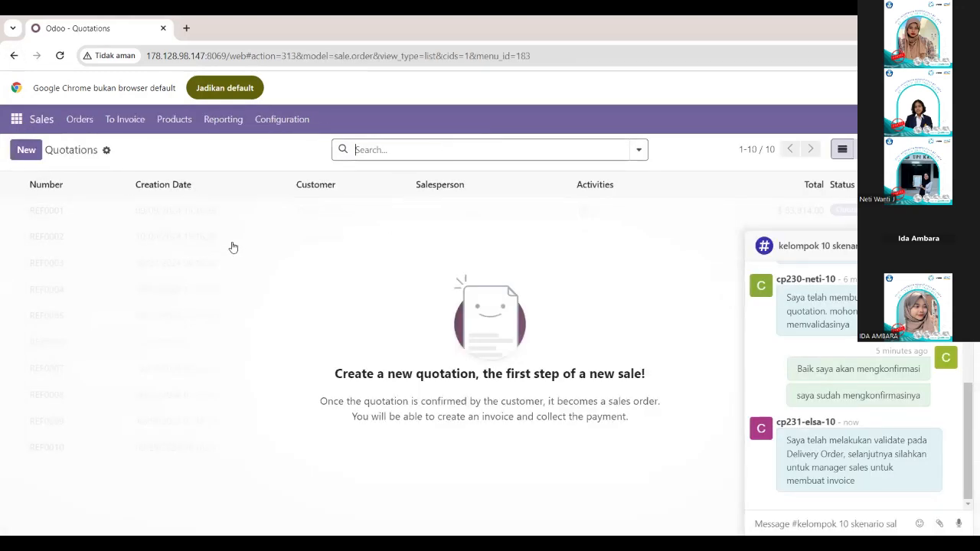
{"action": "double_click", "coordinate": [363, 211]}
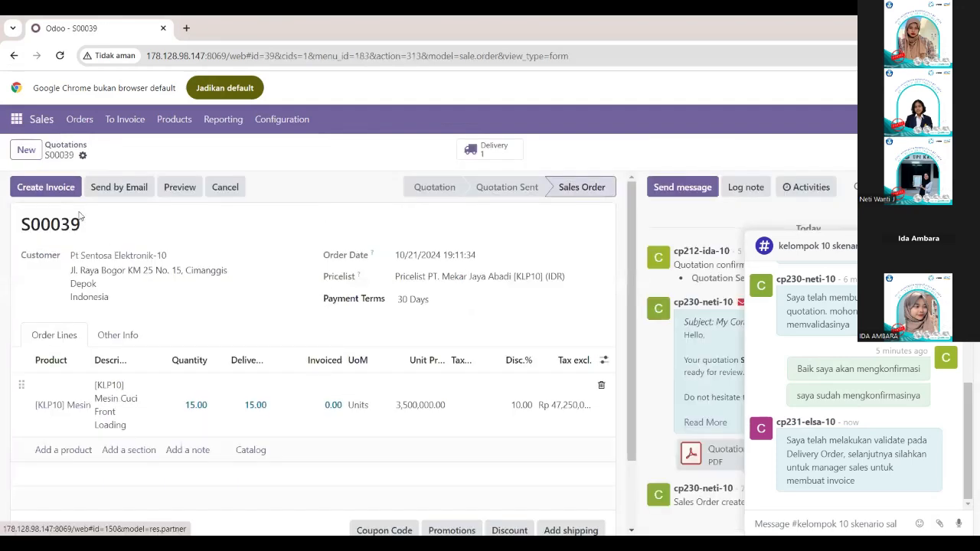
Create a regular draft invoice from the Pt Sentosa Elektronik-10 sales order and confirm it.
{"action": "left_click", "coordinate": [48, 189]}
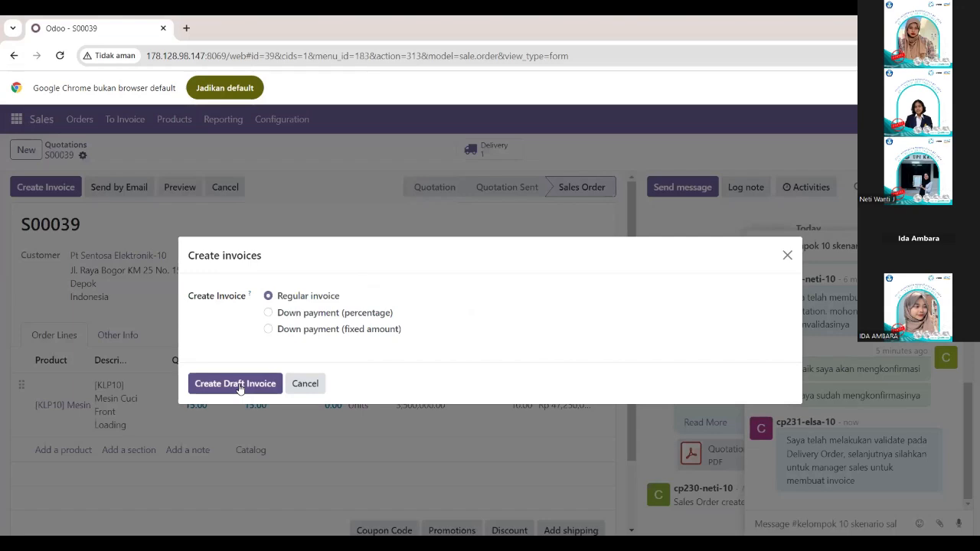
{"action": "left_click", "coordinate": [239, 387]}
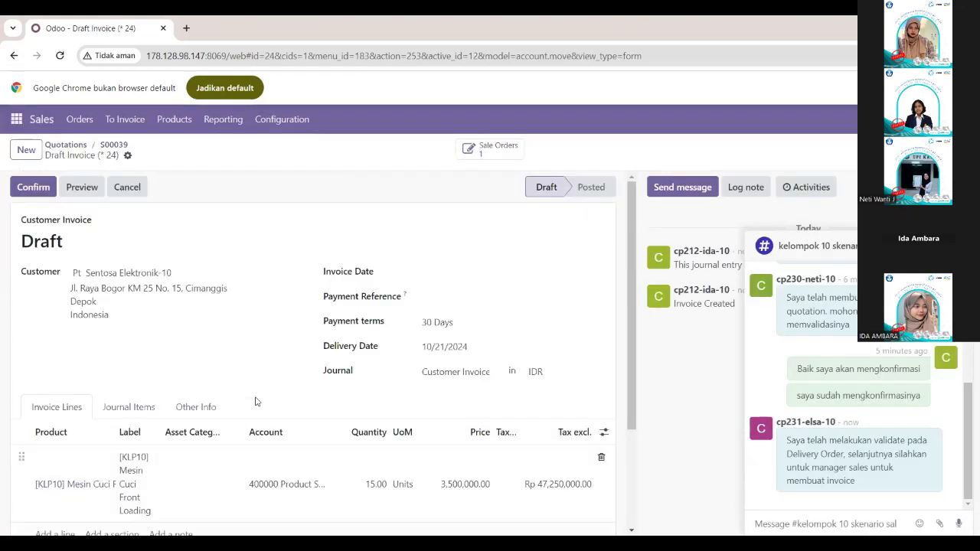
{"action": "left_click", "coordinate": [33, 187]}
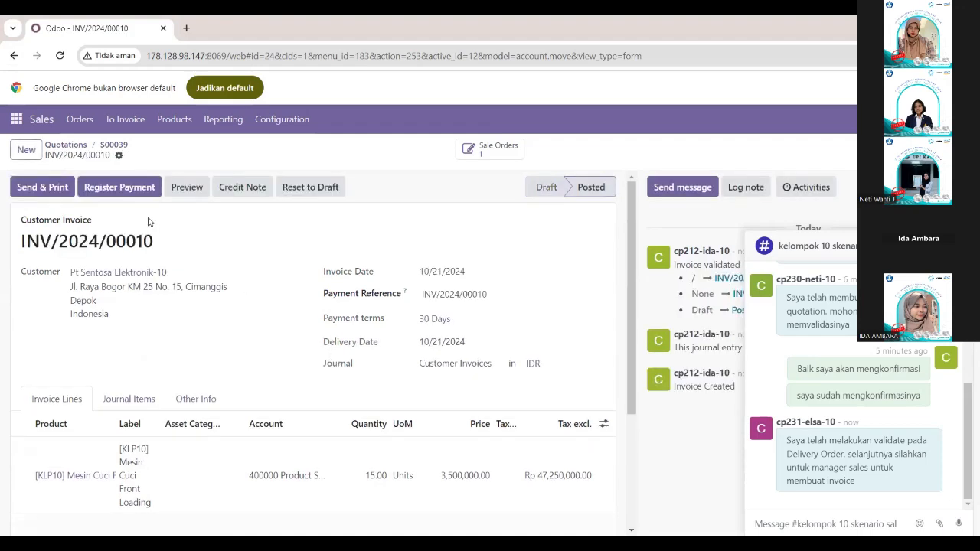
Open the Pt Sentosa Elektronik-10 invoice in Accounting and try to register its payment through the Bank journal.
{"action": "left_click", "coordinate": [16, 119]}
{"action": "left_click", "coordinate": [31, 234]}
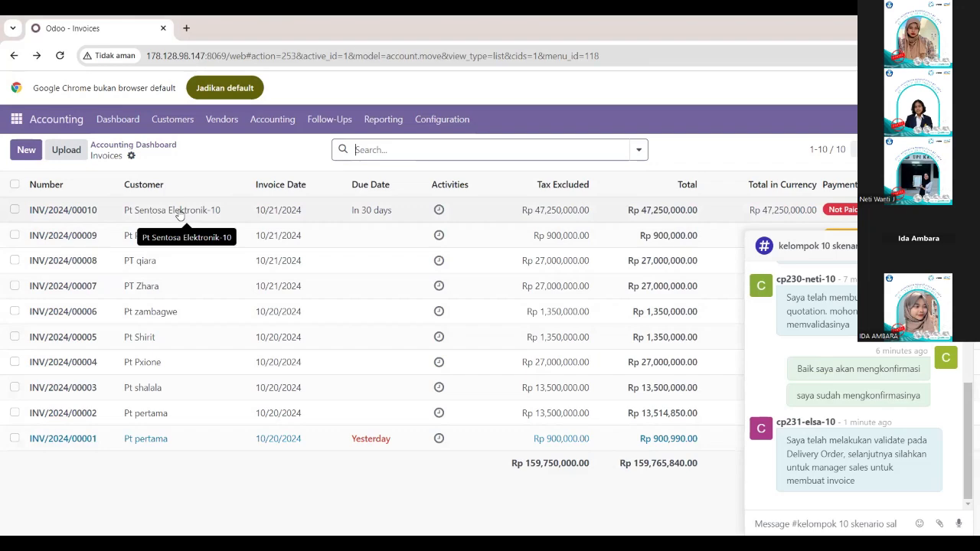
{"action": "double_click", "coordinate": [178, 215]}
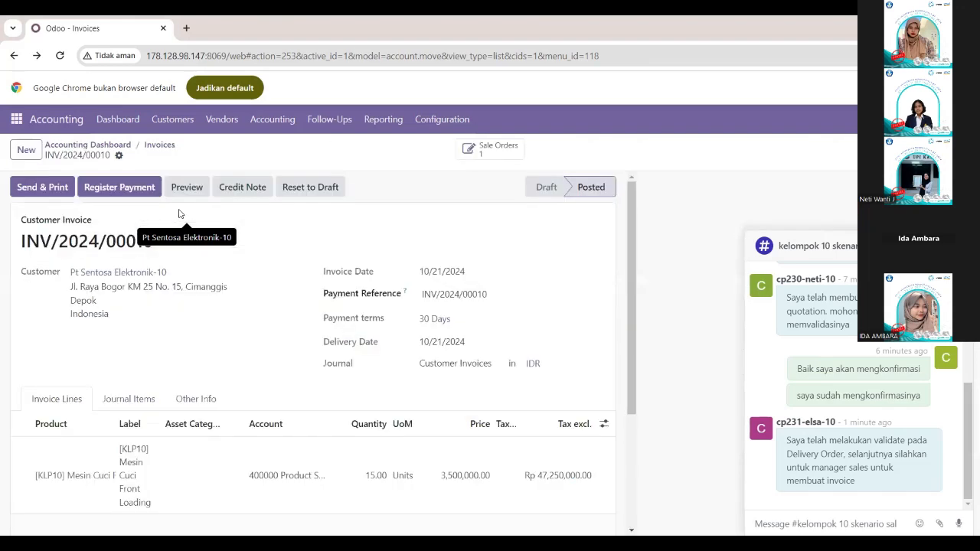
{"action": "left_click", "coordinate": [119, 187]}
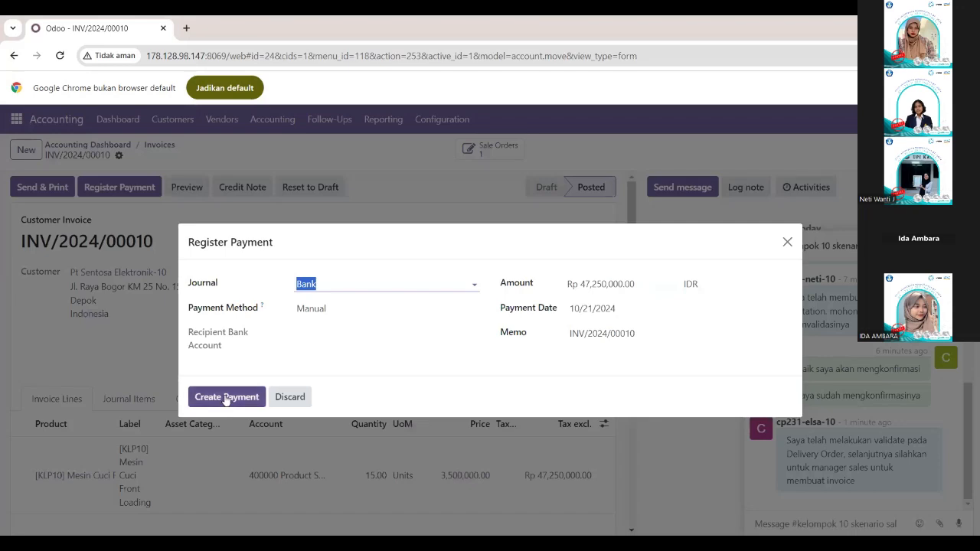
{"action": "left_click", "coordinate": [225, 397]}
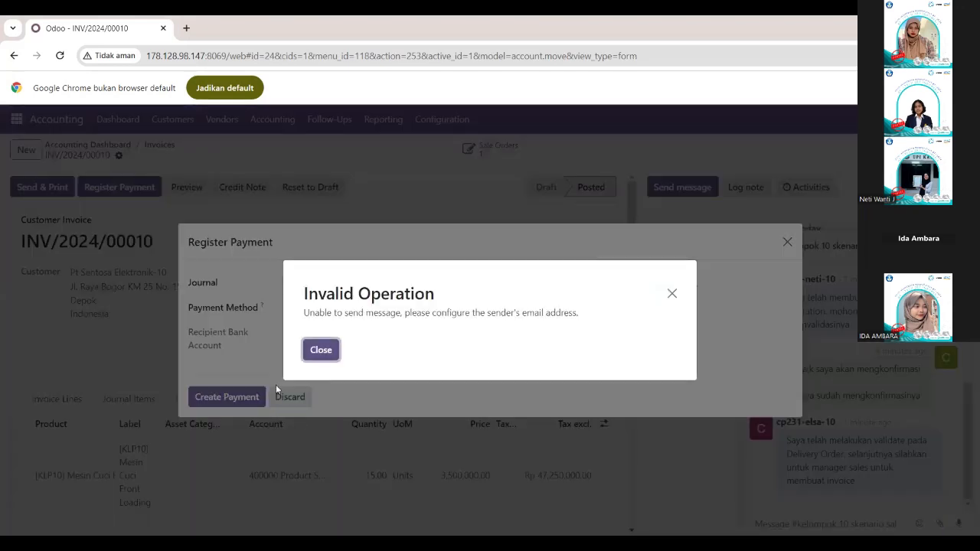
Fill in the sender's e-mail address in the signed-in account's preferences and save them.
{"action": "left_click", "coordinate": [320, 350]}
{"action": "left_click", "coordinate": [787, 242]}
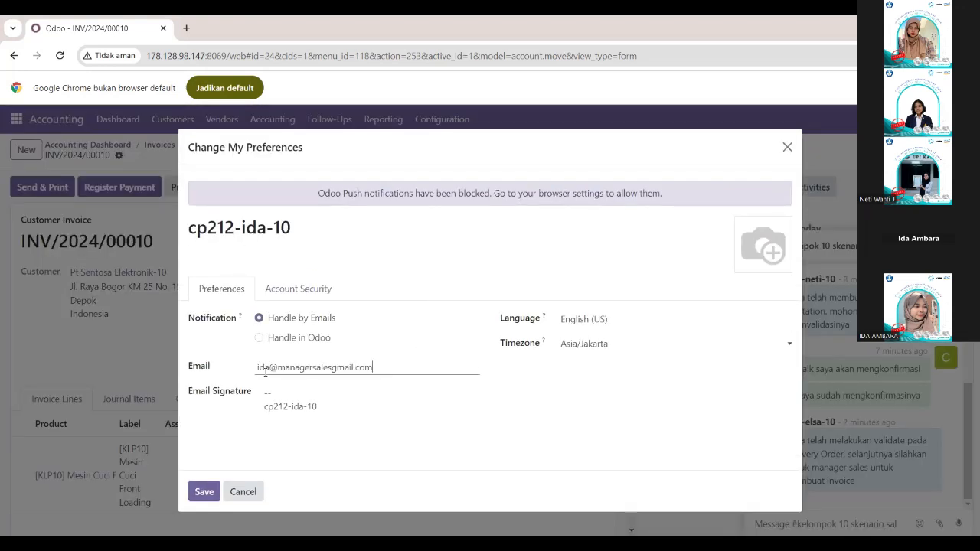
{"action": "left_click", "coordinate": [203, 492]}
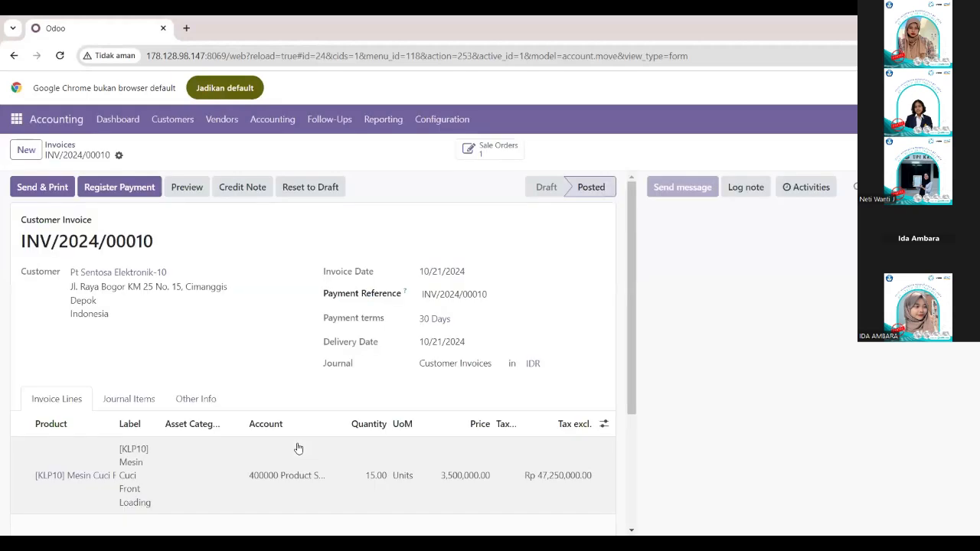
Register the Rp 47,250,000.00 payment through the Bank journal for the Pt Sentosa Elektronik-10 invoice, then send and print the invoice.
{"action": "left_click", "coordinate": [126, 188]}
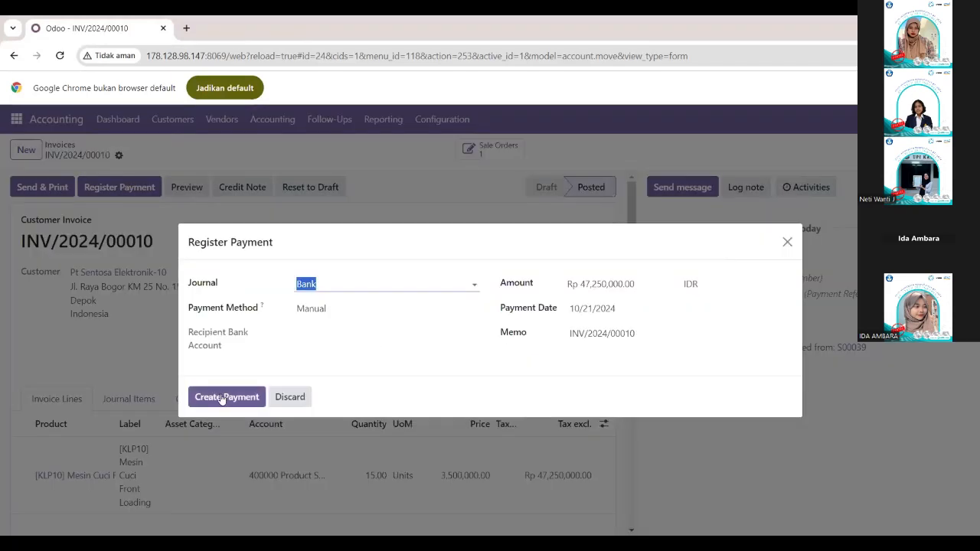
{"action": "left_click", "coordinate": [222, 397]}
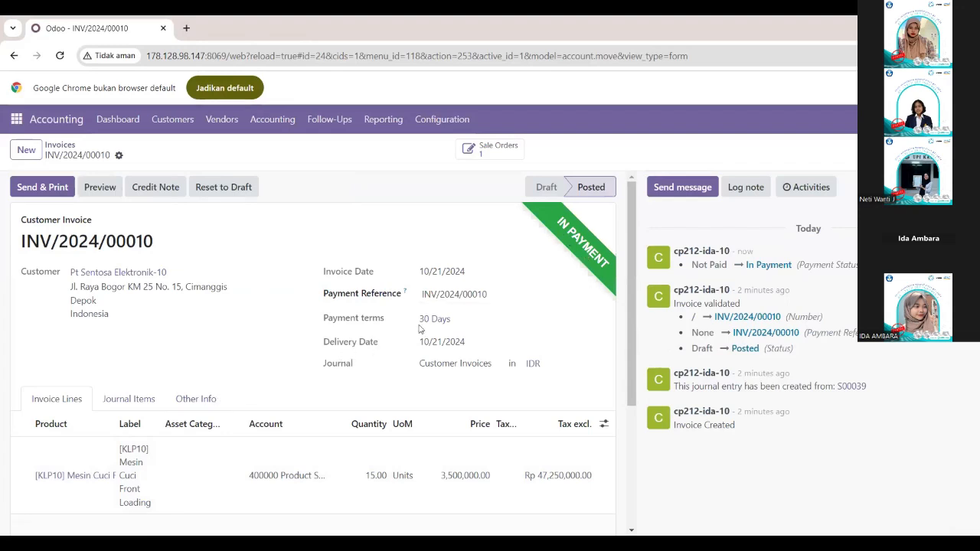
{"action": "left_click", "coordinate": [44, 188]}
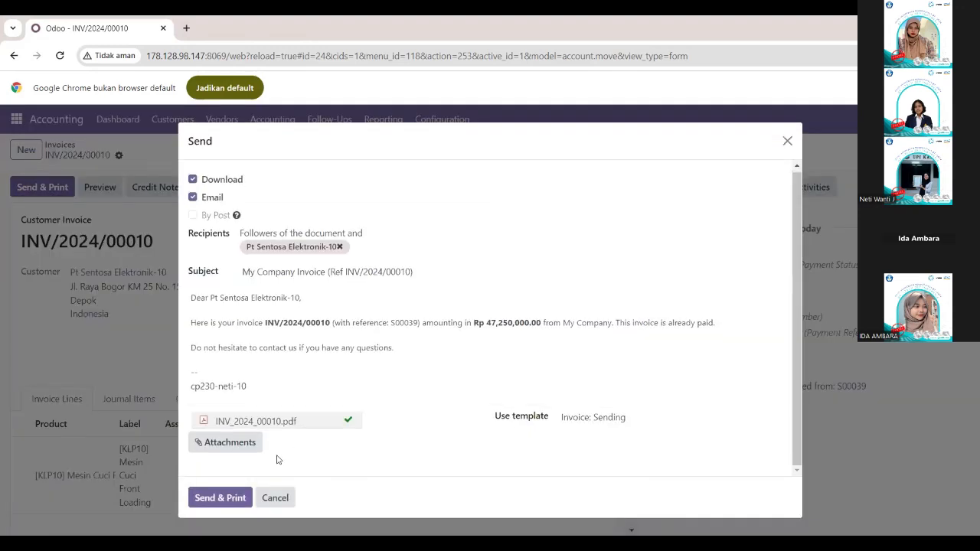
{"action": "left_click", "coordinate": [220, 497]}
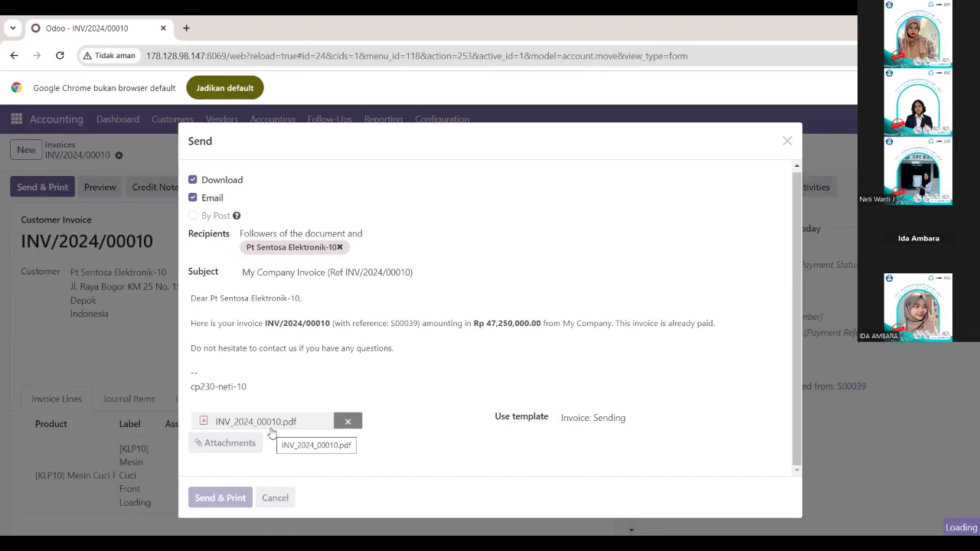
{"action": "scroll", "coordinate": [811, 388], "scroll_direction": "up", "scroll_amount": 1}
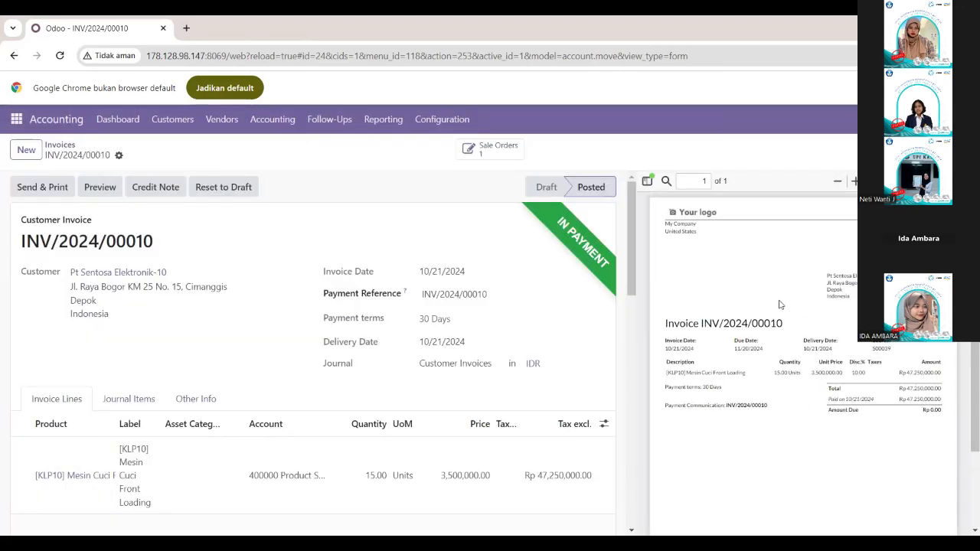
{"action": "scroll", "coordinate": [755, 369], "scroll_direction": "up", "scroll_amount": 1, "text": "ctrl"}
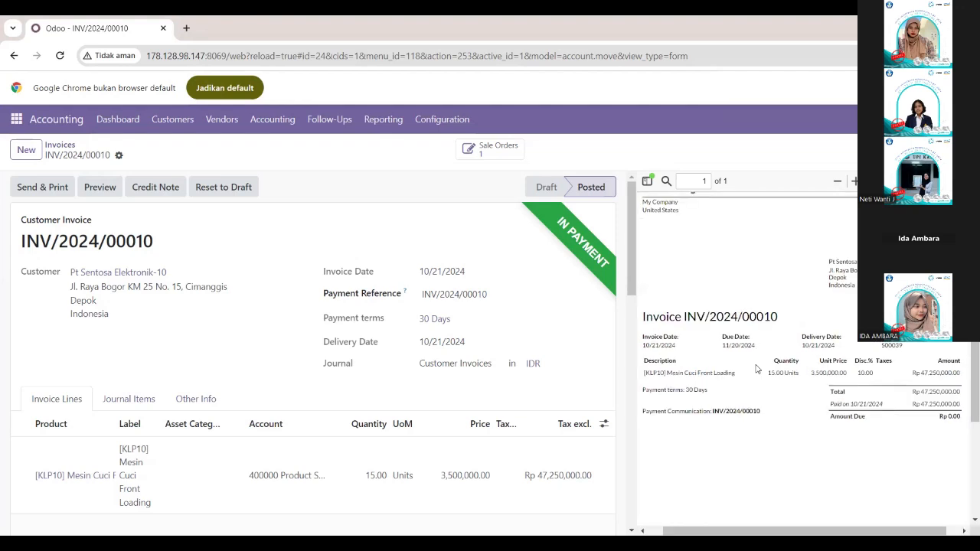
Send "Tolong buat untuk quotationnya untuk pt mitra digital nusantara" in the kelompok 10 skenario sales channel in Discuss.
{"action": "left_click", "coordinate": [17, 120]}
{"action": "left_click", "coordinate": [17, 119]}
{"action": "left_click", "coordinate": [18, 119]}
{"action": "left_click", "coordinate": [27, 148]}
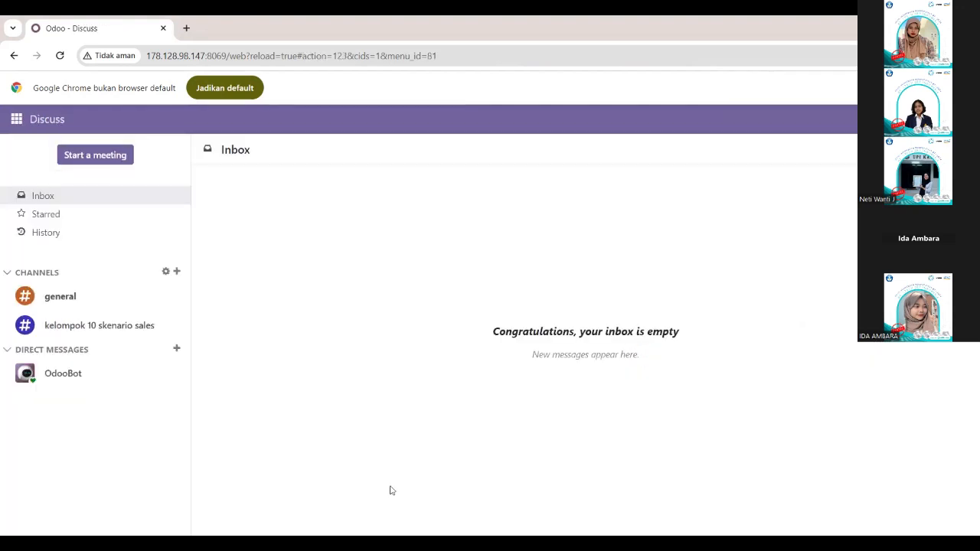
{"action": "left_click", "coordinate": [110, 330]}
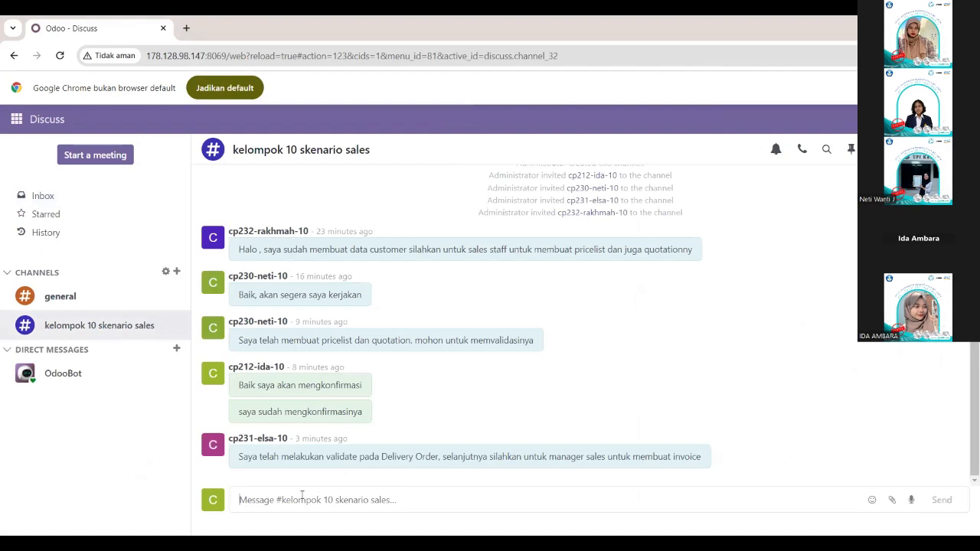
{"action": "type", "text": "Tolong buatrt untu"}
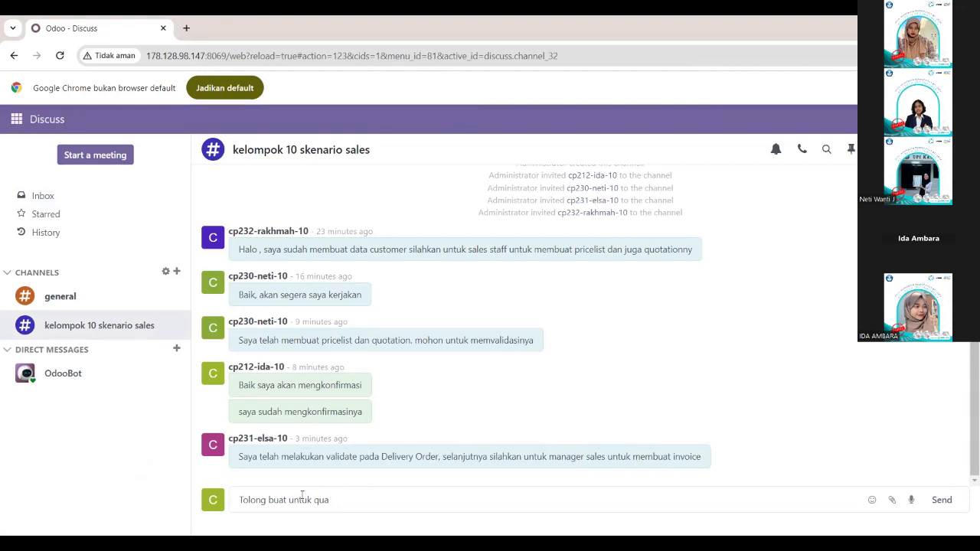
{"action": "type", "text": "k quotationnya untuk pt mitra digital nusantara"}
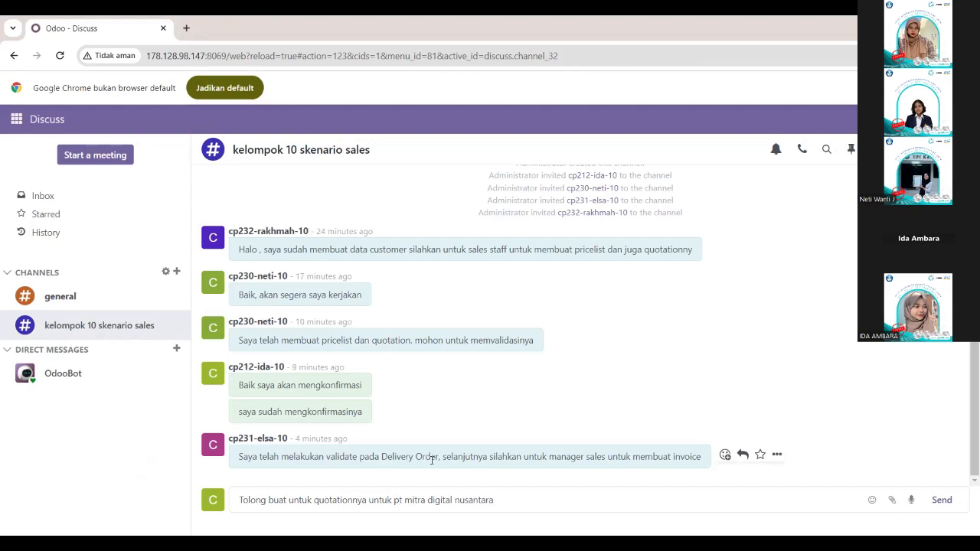
{"action": "left_click", "coordinate": [941, 500]}
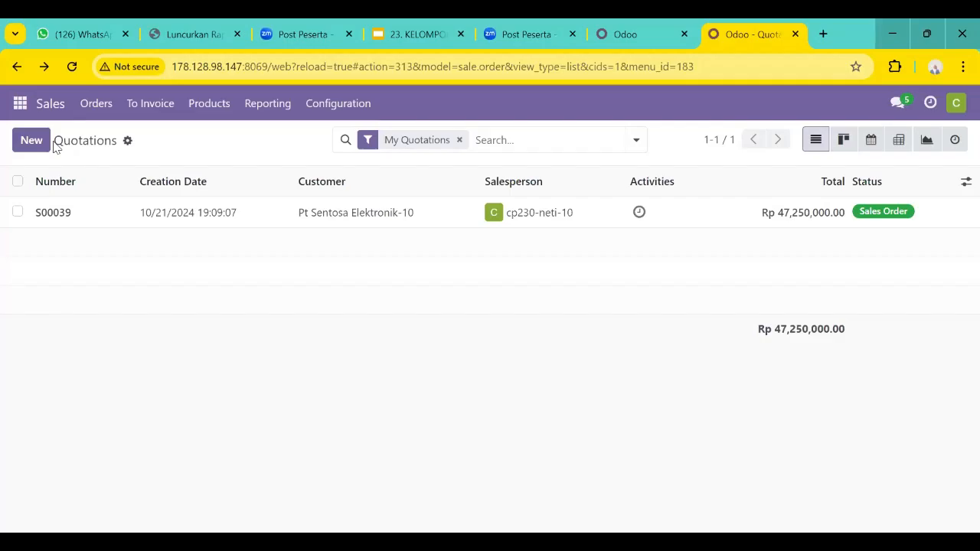
Reply "baik" in the kelompok 10 skenario sales channel from the sales staff account.
{"action": "key", "text": "alt+Left"}
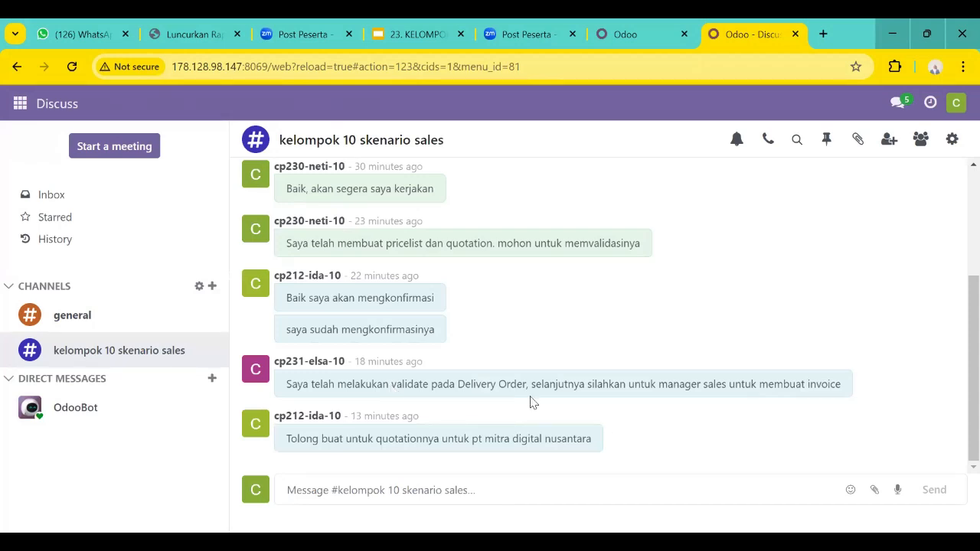
{"action": "key", "text": "alt+Tab"}
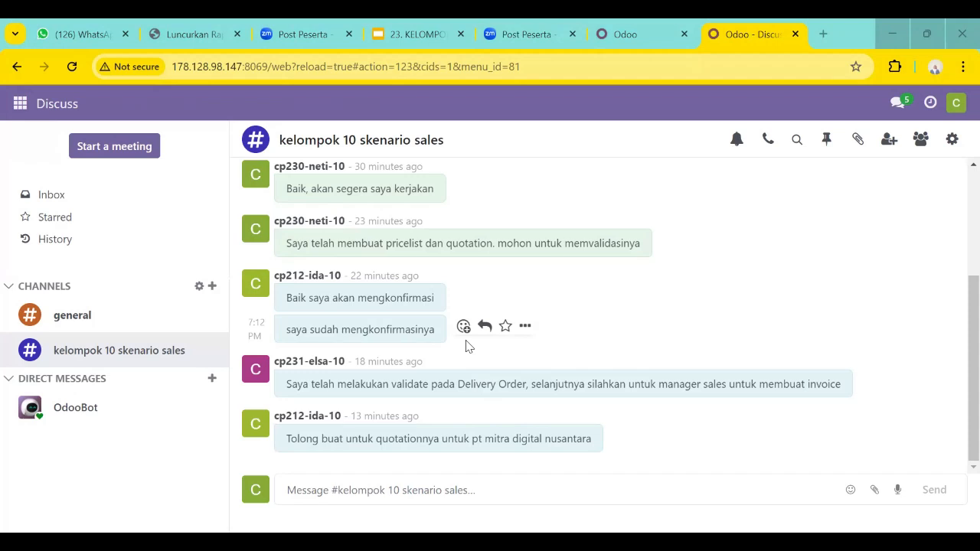
{"action": "left_click", "coordinate": [411, 496]}
{"action": "type", "text": "baik"}
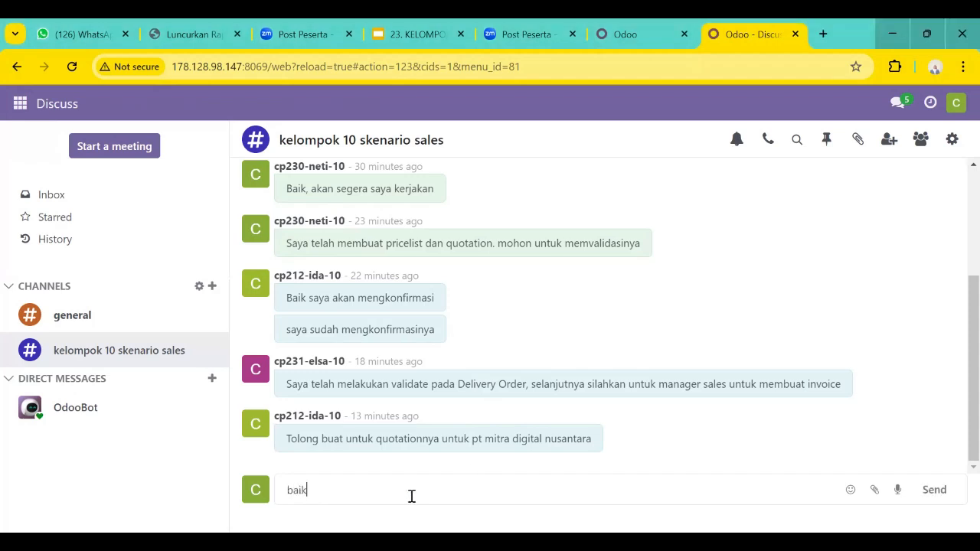
{"action": "key", "text": "Return"}
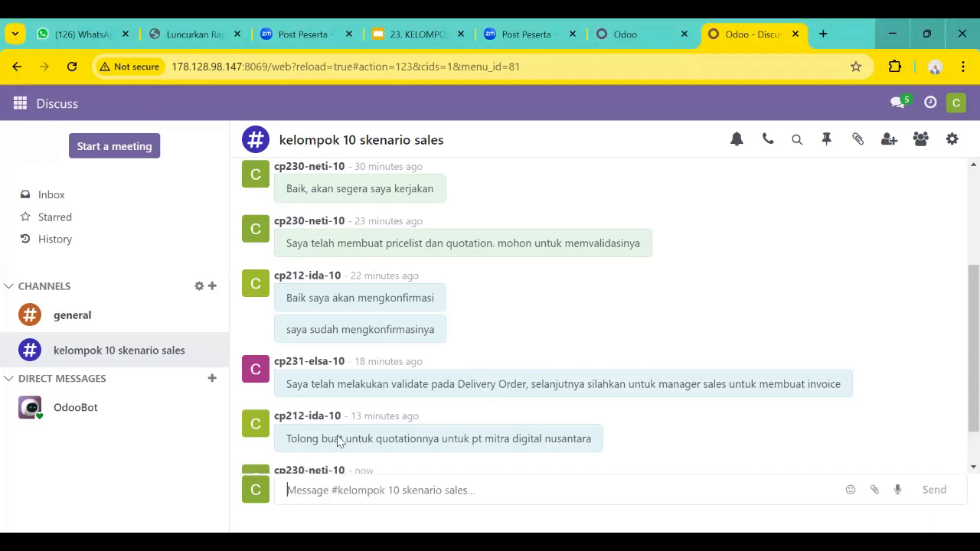
Start a new sales quotation and choose Pt Mitra Digital Nusantara -10 as the customer.
{"action": "left_click", "coordinate": [21, 104]}
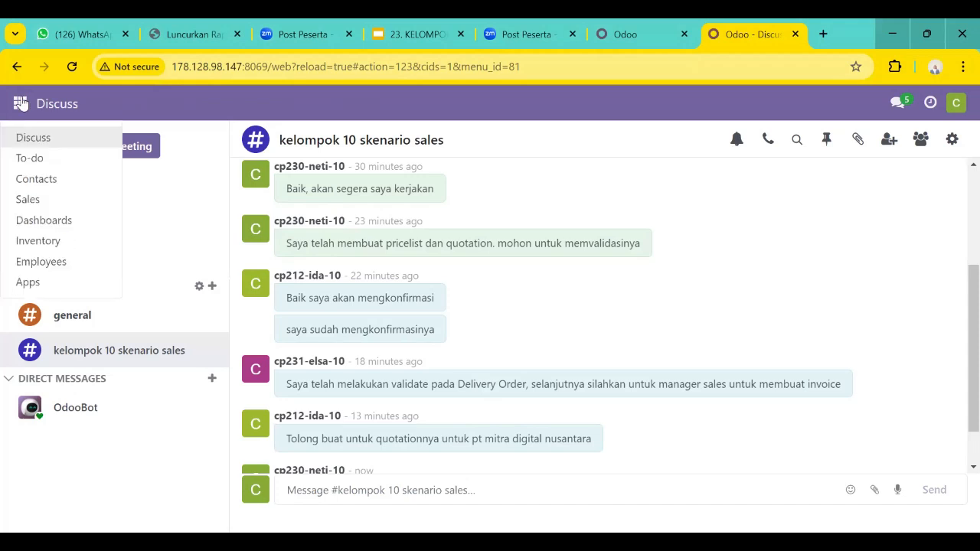
{"action": "left_click", "coordinate": [49, 203]}
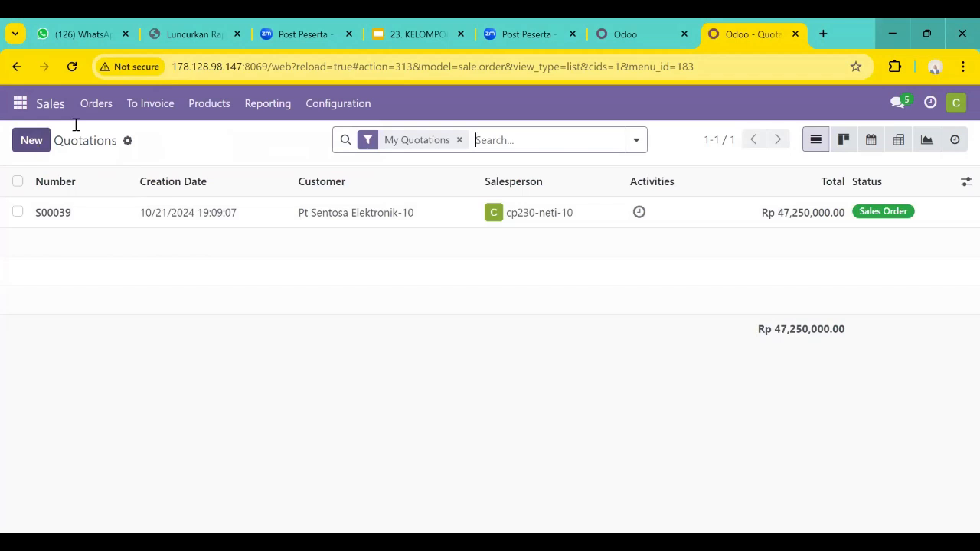
{"action": "left_click", "coordinate": [95, 105]}
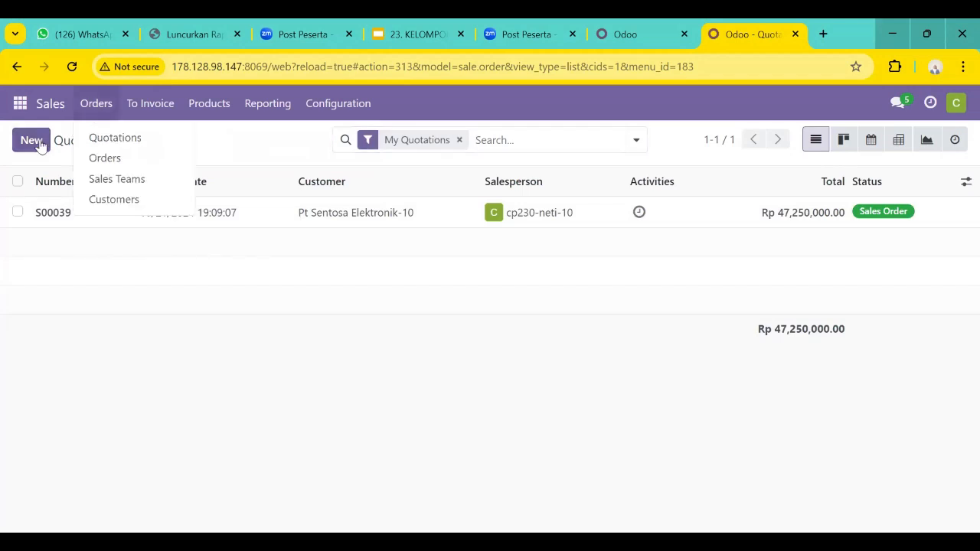
{"action": "left_click", "coordinate": [103, 138]}
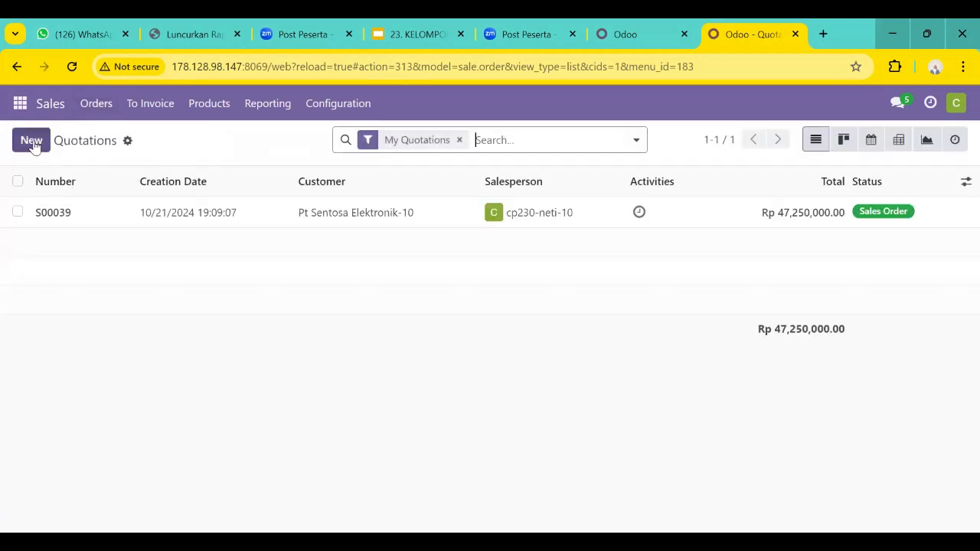
{"action": "left_click", "coordinate": [32, 146]}
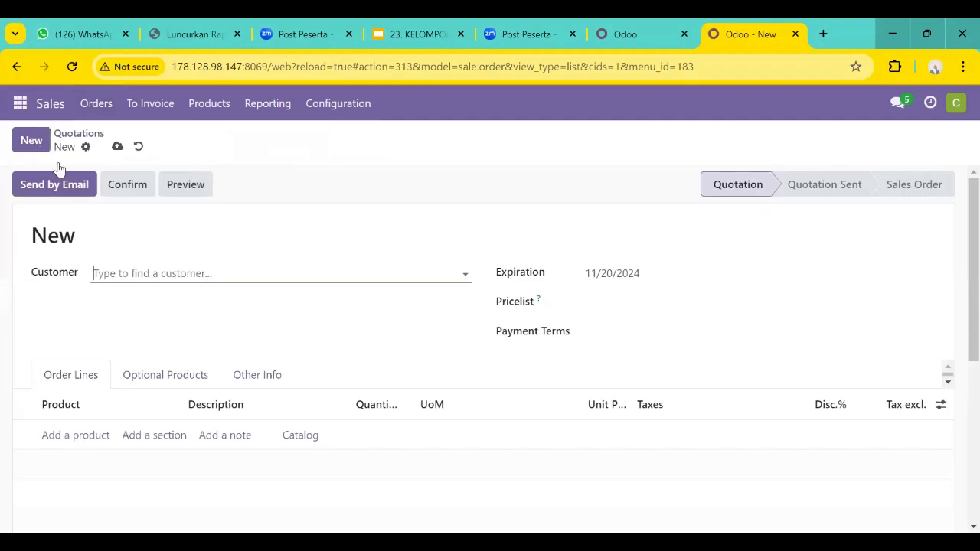
{"action": "left_click", "coordinate": [163, 281]}
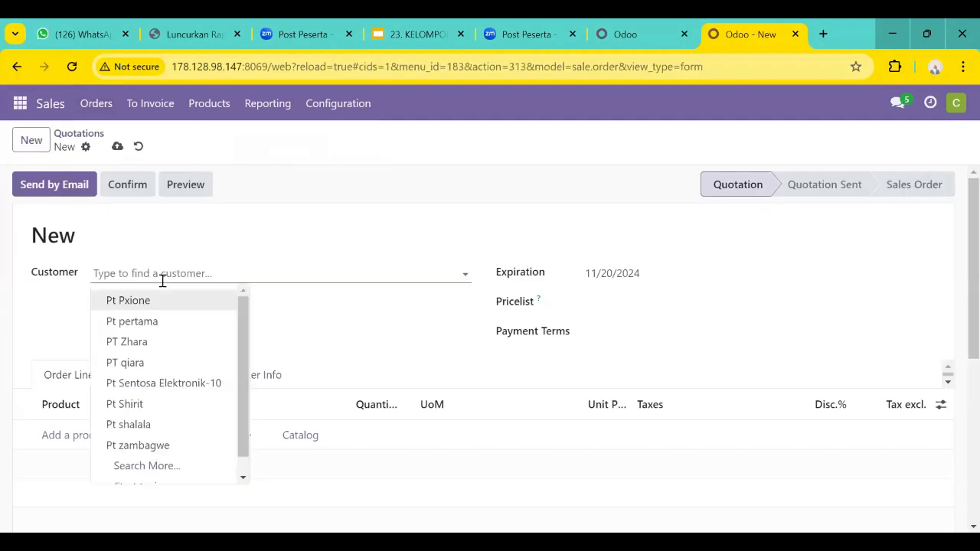
{"action": "left_click", "coordinate": [160, 468]}
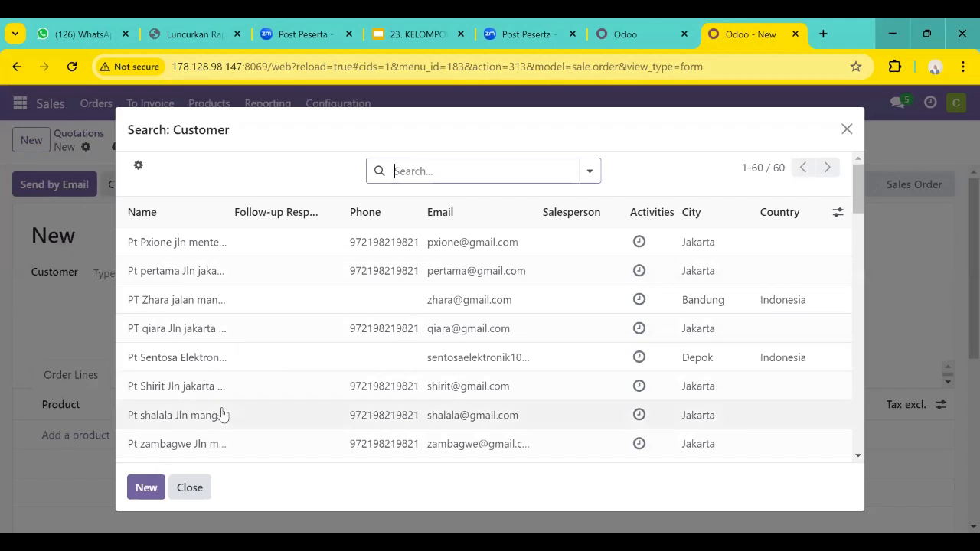
{"action": "scroll", "coordinate": [222, 413], "scroll_direction": "down", "scroll_amount": 3}
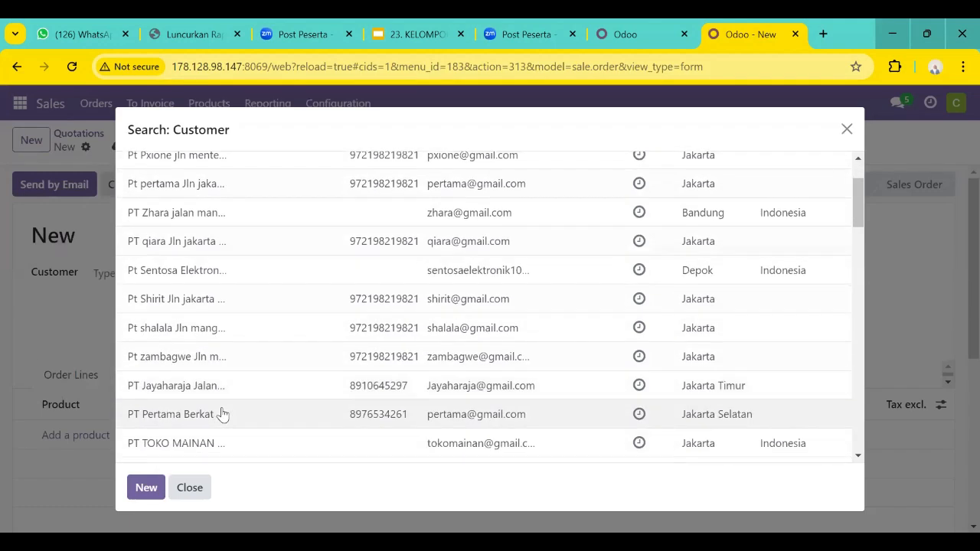
{"action": "scroll", "coordinate": [221, 410], "scroll_direction": "down", "scroll_amount": 1}
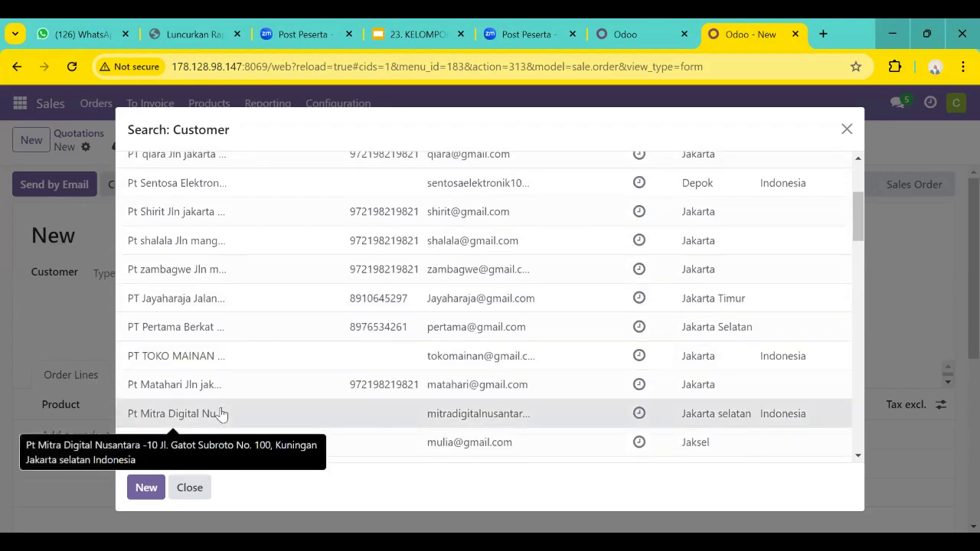
{"action": "left_click", "coordinate": [220, 413]}
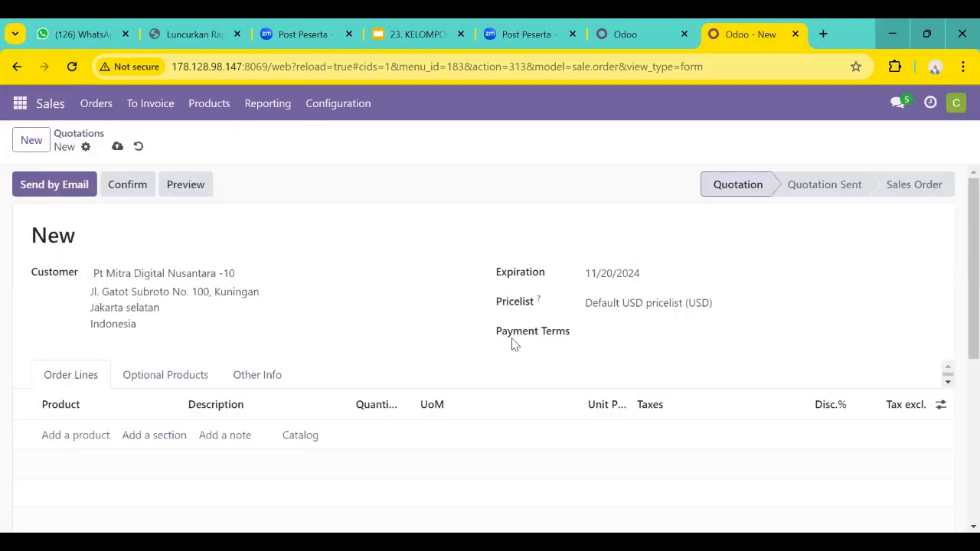
Set the quotation's pricelist to Pricelist PT. Mekar Jaya Abadi [KLP10] (IDR) and its payment terms to 30 Days.
{"action": "left_click", "coordinate": [659, 302]}
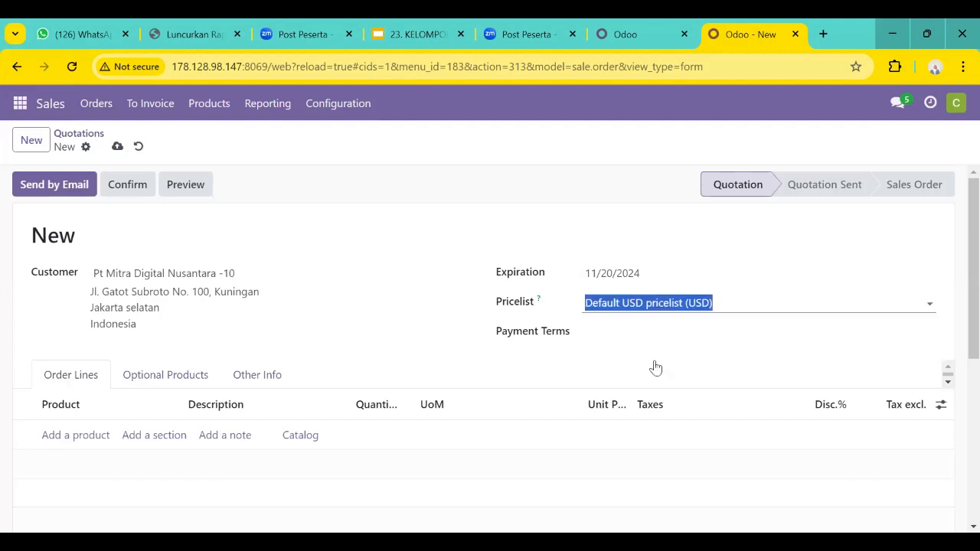
{"action": "left_click", "coordinate": [676, 480]}
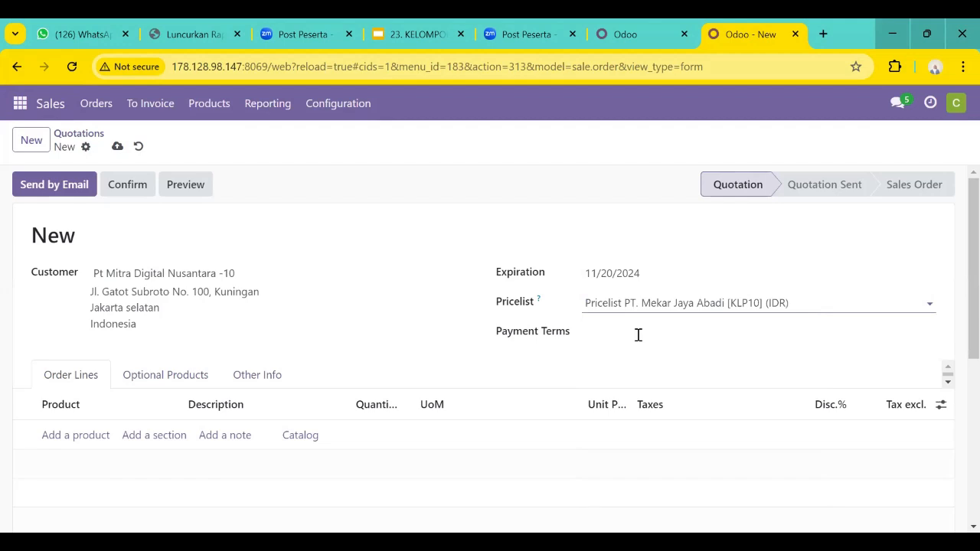
{"action": "left_click", "coordinate": [638, 334]}
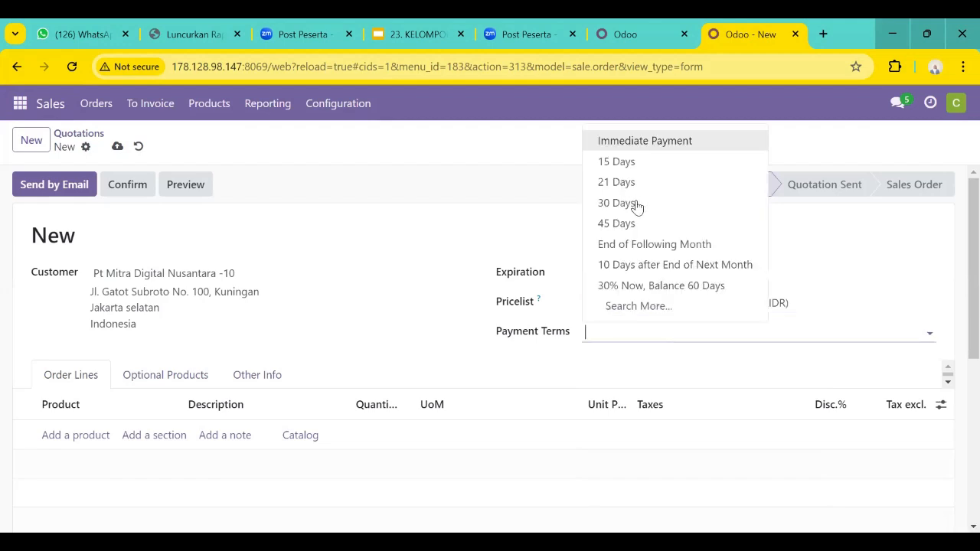
{"action": "key", "text": "Down"}
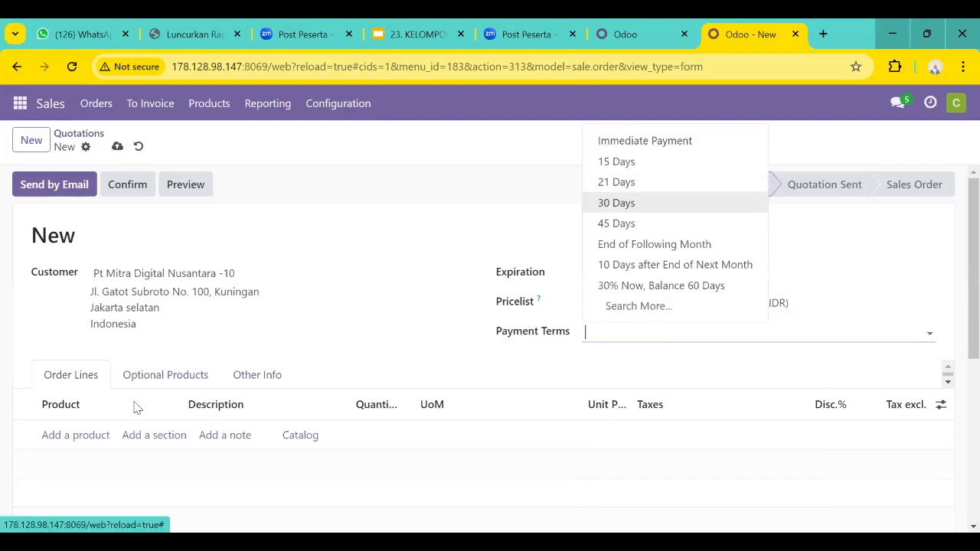
{"action": "key", "text": "Return"}
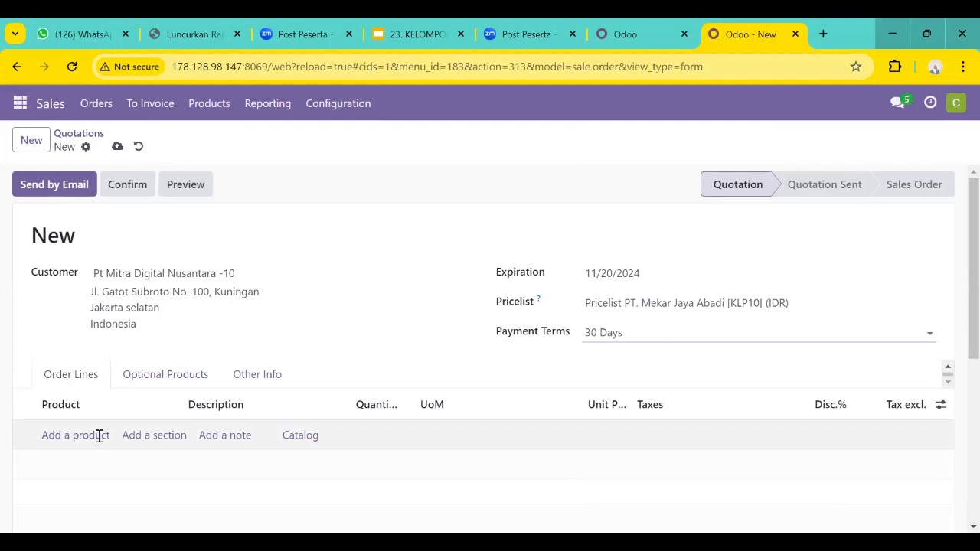
Add an order line for [KLP10] AC Split 1.5 PK with a quantity of 15.
{"action": "left_click", "coordinate": [98, 436]}
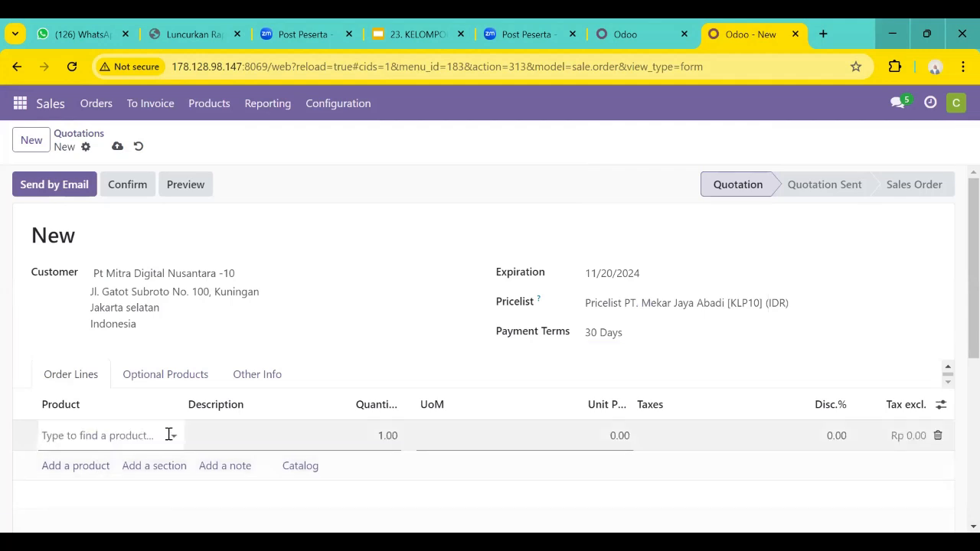
{"action": "left_click", "coordinate": [169, 435]}
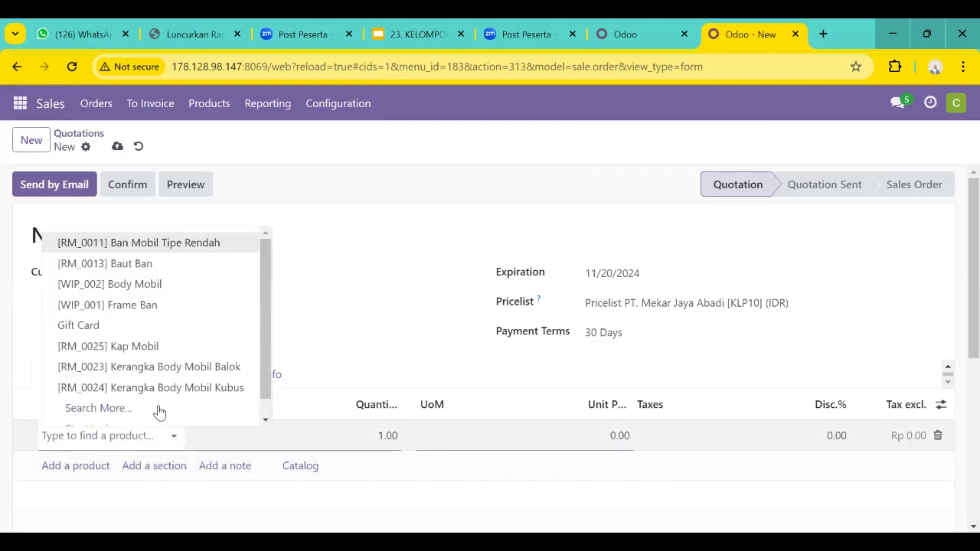
{"action": "left_click", "coordinate": [160, 408]}
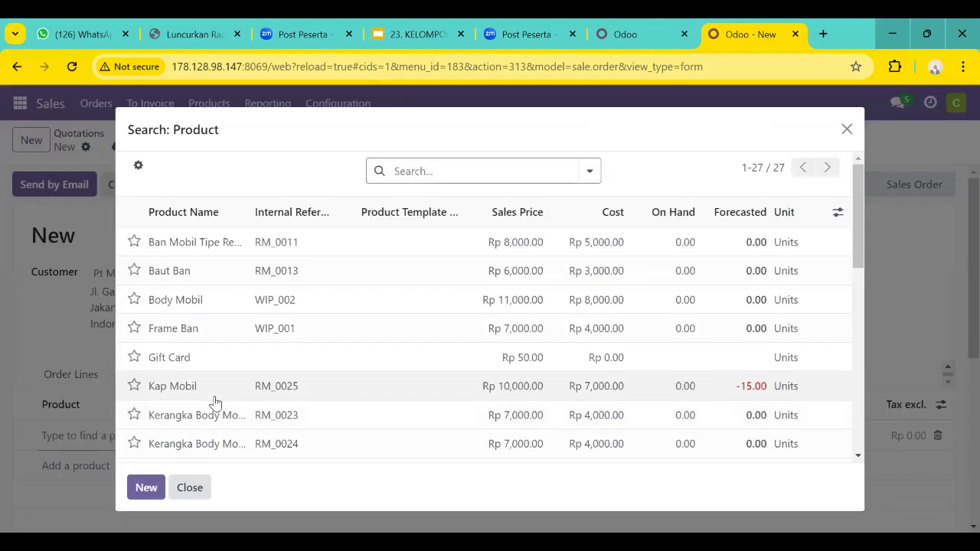
{"action": "scroll", "coordinate": [216, 402], "scroll_direction": "down", "scroll_amount": 2}
{"action": "scroll", "coordinate": [216, 402], "scroll_direction": "down", "scroll_amount": 2}
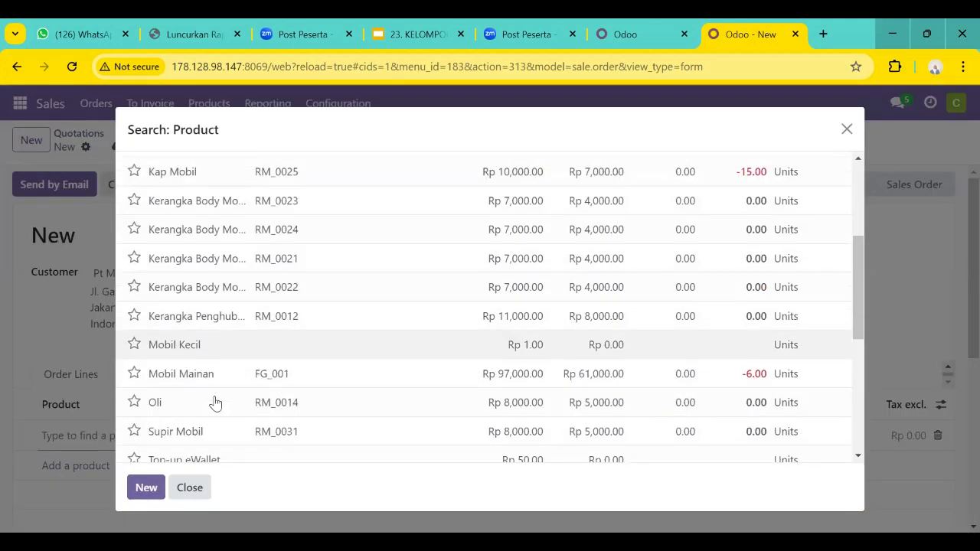
{"action": "scroll", "coordinate": [216, 403], "scroll_direction": "down", "scroll_amount": 2}
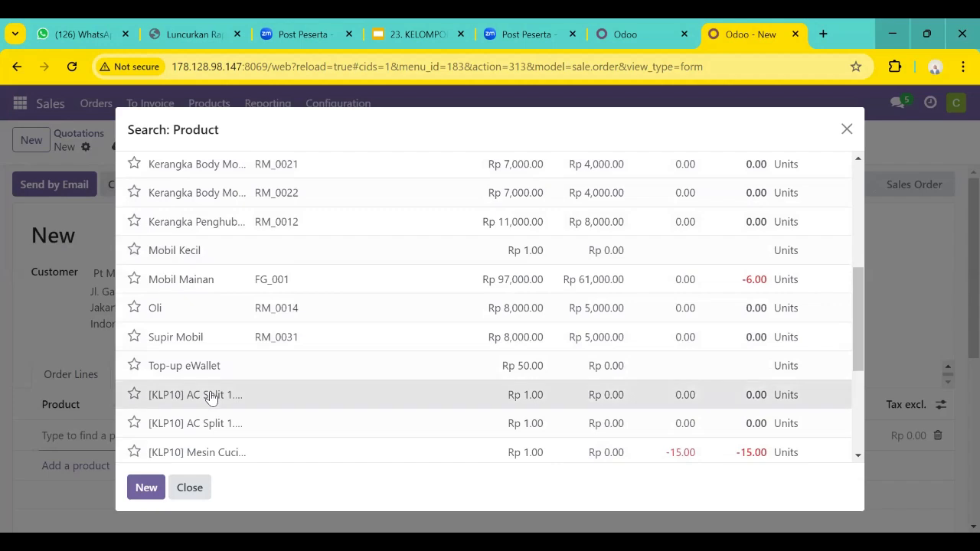
{"action": "left_click", "coordinate": [211, 395]}
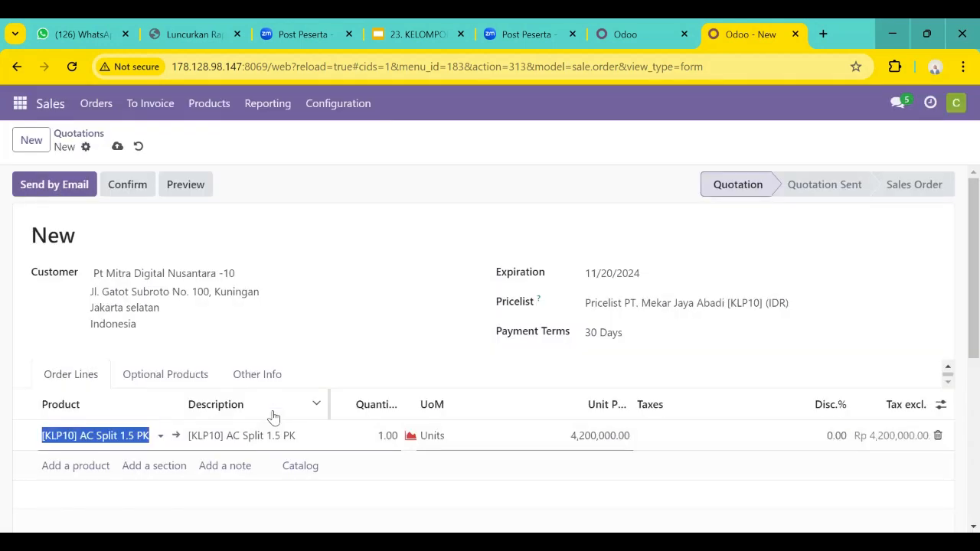
{"action": "left_click", "coordinate": [383, 435]}
{"action": "type", "text": "5"}
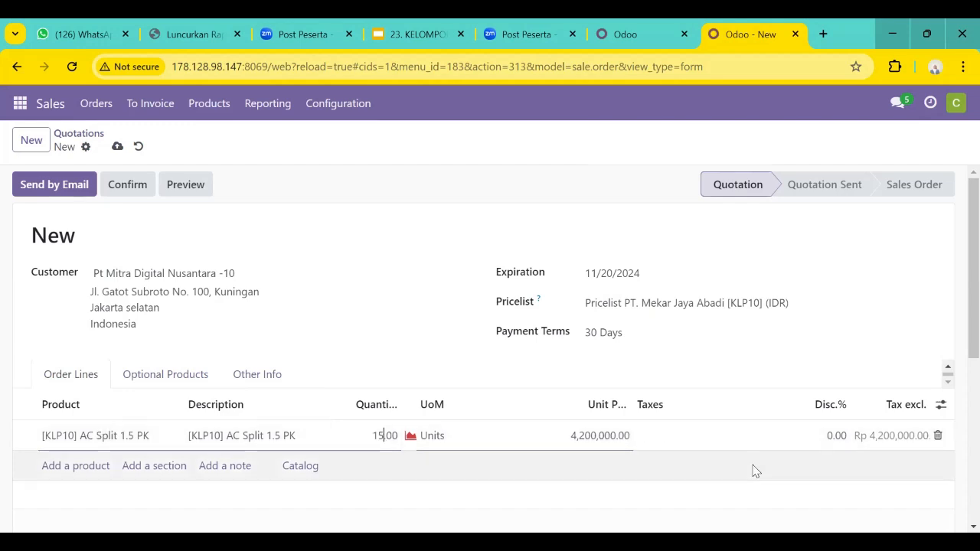
Give the AC Split 1.5 PK line a 10% discount and remove the blank order line below it.
{"action": "left_click", "coordinate": [750, 440]}
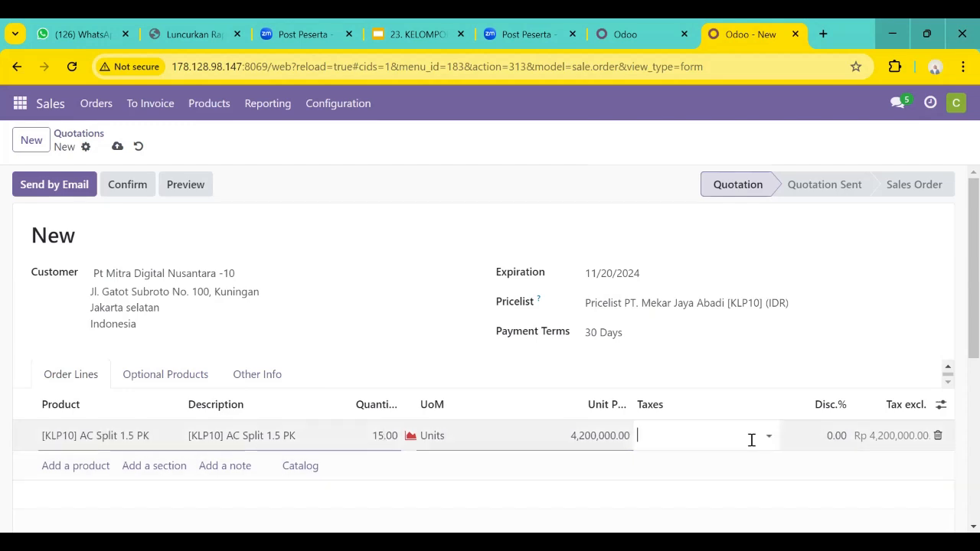
{"action": "left_click", "coordinate": [829, 436]}
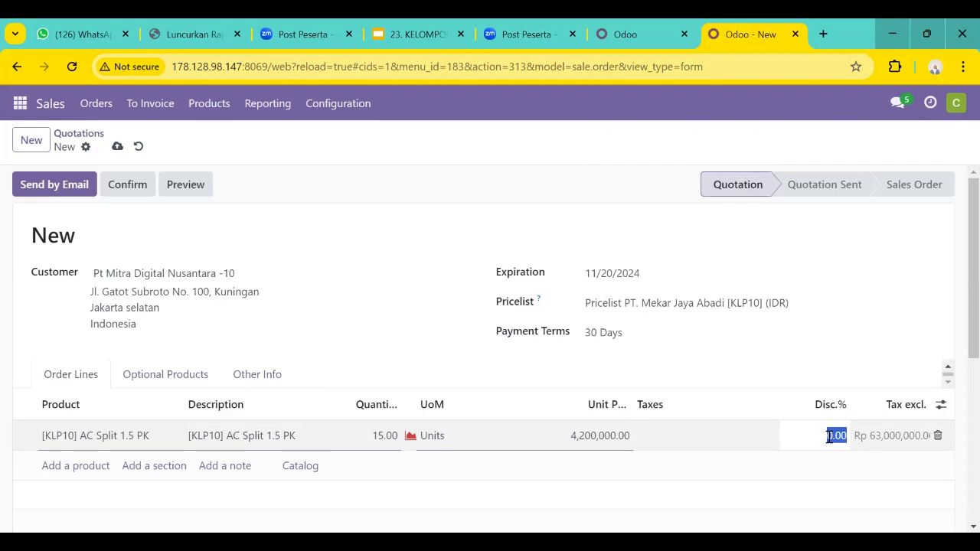
{"action": "type", "text": "10"}
{"action": "key", "text": "Return"}
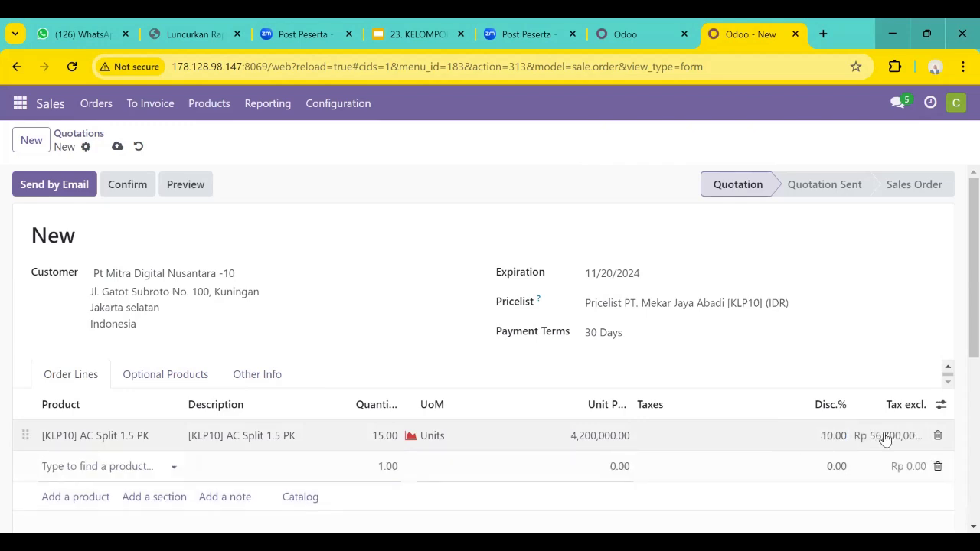
{"action": "scroll", "coordinate": [929, 441], "scroll_direction": "down", "scroll_amount": 1}
{"action": "left_click", "coordinate": [938, 434]}
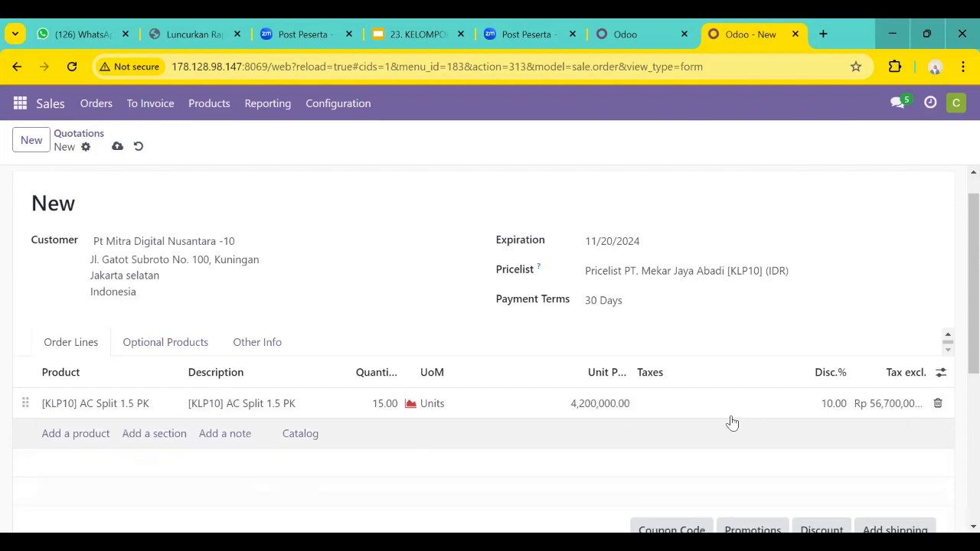
Save the Pt Mitra Digital Nusantara -10 quotation and send it to the customer by e-mail with the PDF attached.
{"action": "scroll", "coordinate": [733, 423], "scroll_direction": "down", "scroll_amount": 1}
{"action": "scroll", "coordinate": [732, 422], "scroll_direction": "up", "scroll_amount": 1}
{"action": "scroll", "coordinate": [732, 423], "scroll_direction": "down", "scroll_amount": 2}
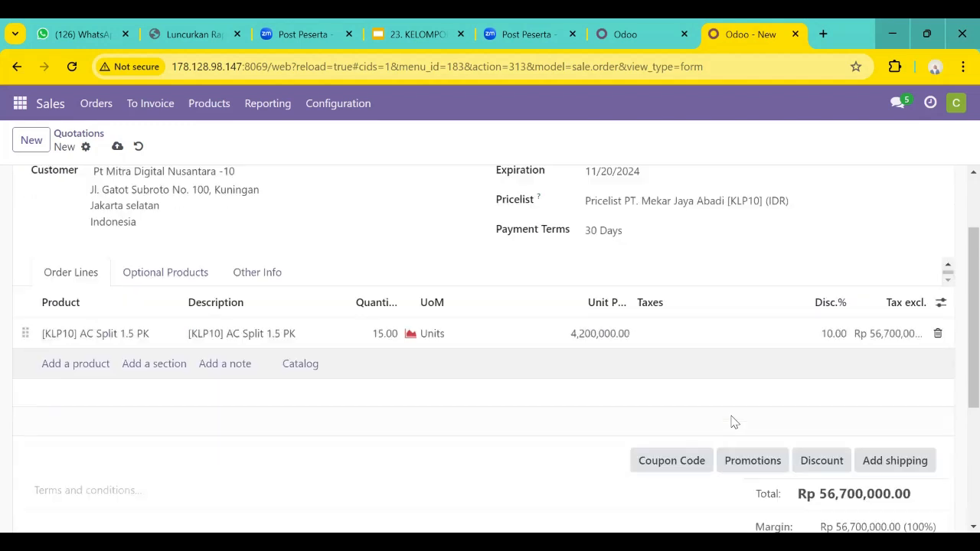
{"action": "scroll", "coordinate": [732, 422], "scroll_direction": "up", "scroll_amount": 2}
{"action": "scroll", "coordinate": [732, 423], "scroll_direction": "up", "scroll_amount": 1}
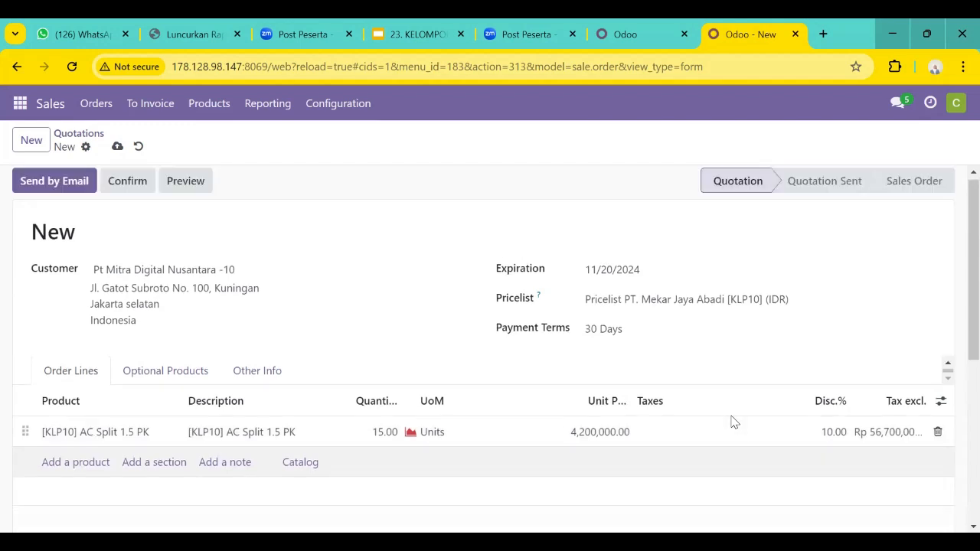
{"action": "scroll", "coordinate": [732, 422], "scroll_direction": "down", "scroll_amount": 1}
{"action": "scroll", "coordinate": [452, 344], "scroll_direction": "up", "scroll_amount": 1}
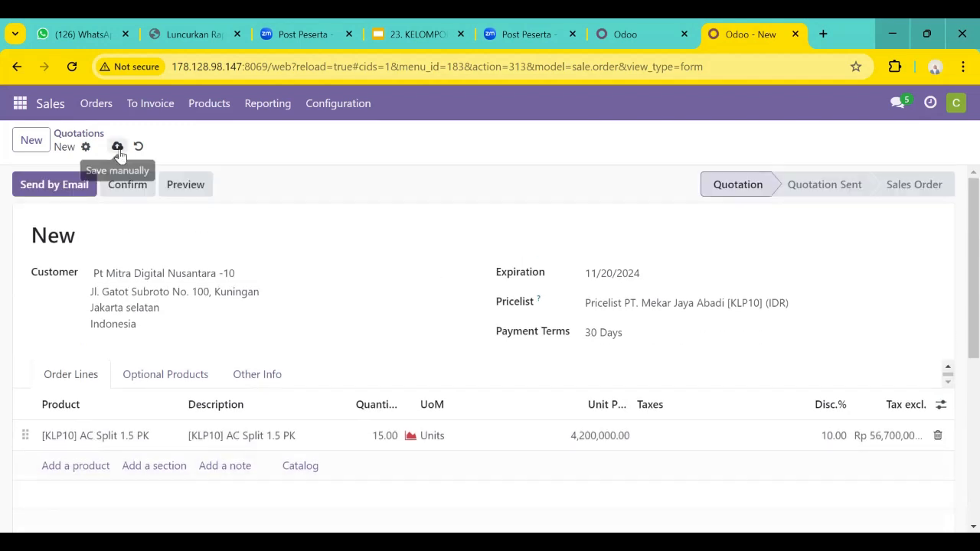
{"action": "left_click", "coordinate": [117, 147]}
{"action": "left_click", "coordinate": [65, 192]}
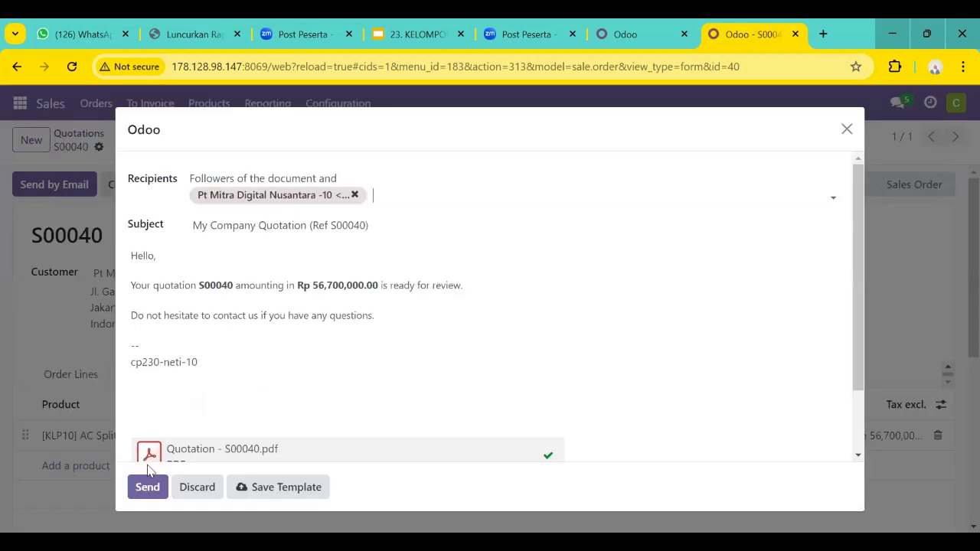
{"action": "left_click", "coordinate": [146, 488]}
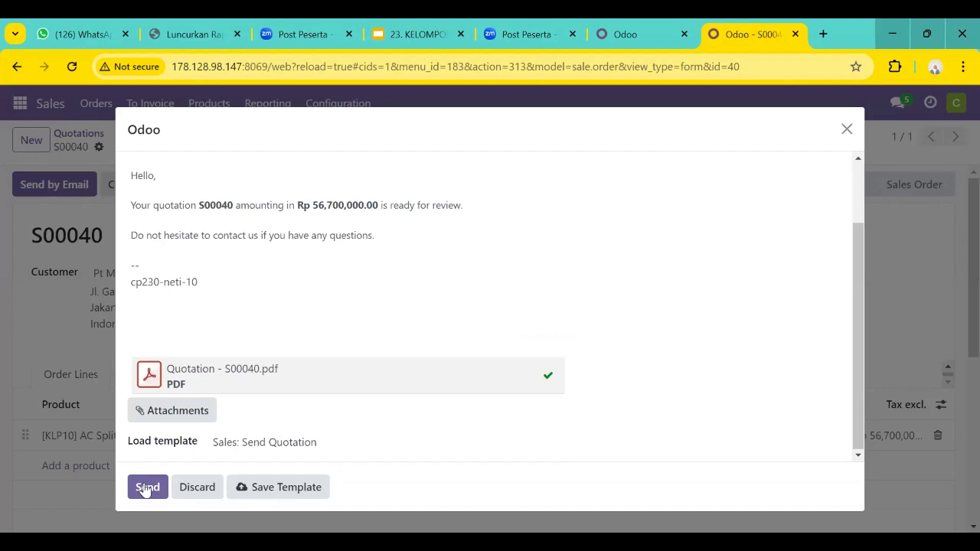
{"action": "left_click", "coordinate": [145, 488]}
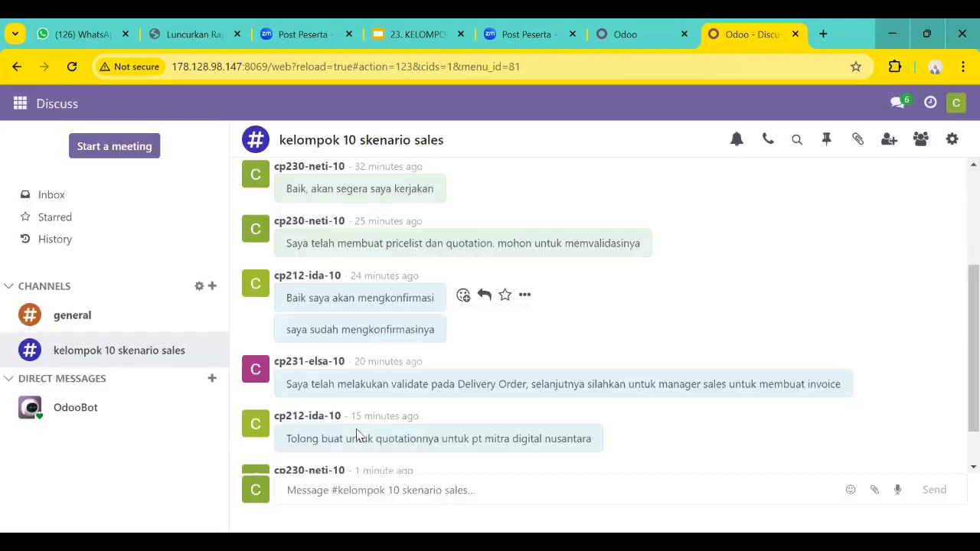
Send "Saya telah membuat quotationnya, mohon untuk segera di confirm" in the kelompok 10 skenario sales channel in Discuss.
{"action": "type", "text": "Saya telah membuat quotationnya"}
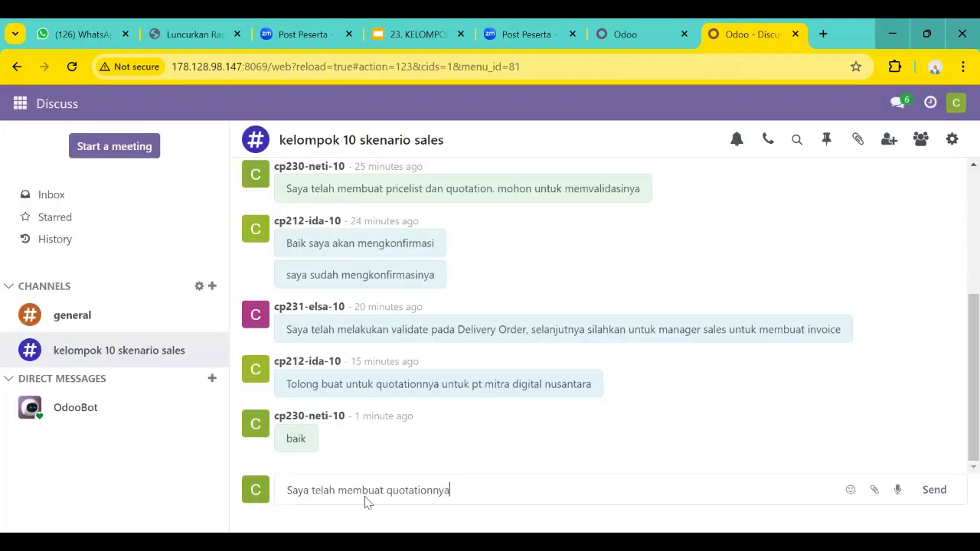
{"action": "type", "text": ", mohon untuk seger"}
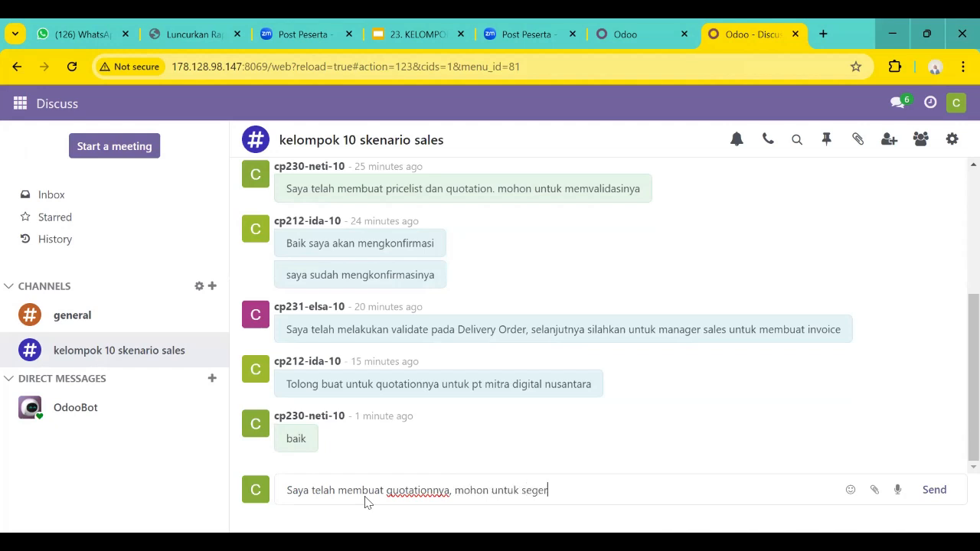
{"action": "type", "text": "a di confirm"}
{"action": "key", "text": "Return"}
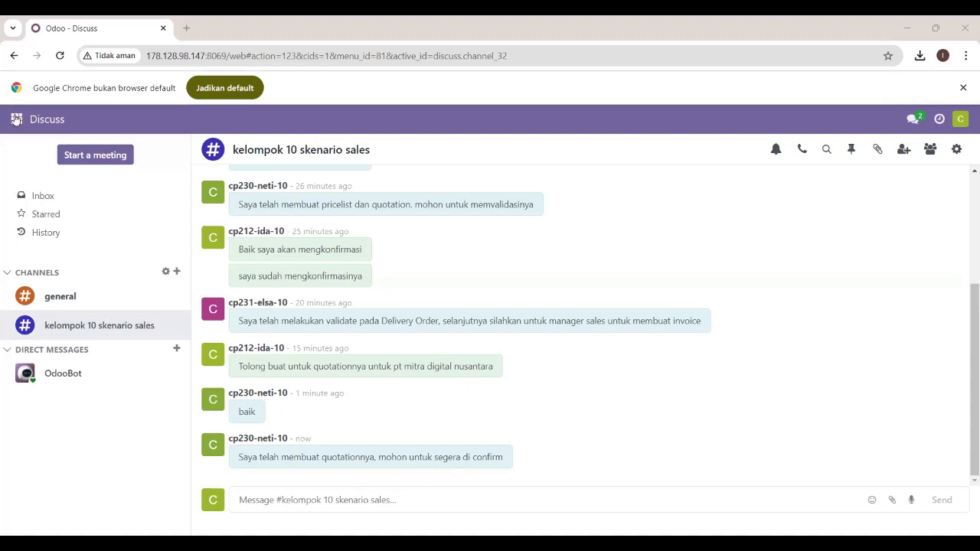
In Sales, remove the My Quotations filter and confirm the Pt Mitra Digital Nusantara -10 quotation.
{"action": "left_click", "coordinate": [22, 196]}
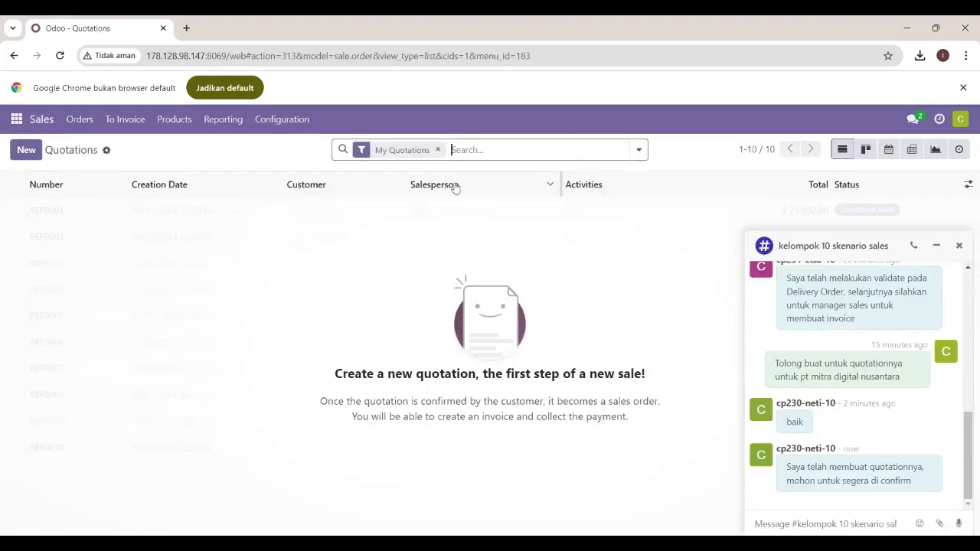
{"action": "left_click", "coordinate": [437, 149]}
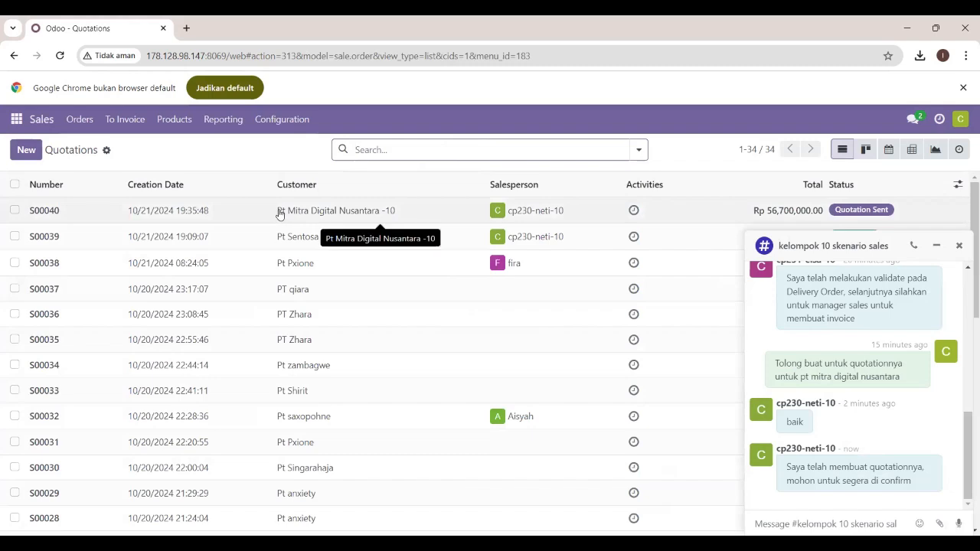
{"action": "left_click", "coordinate": [280, 213]}
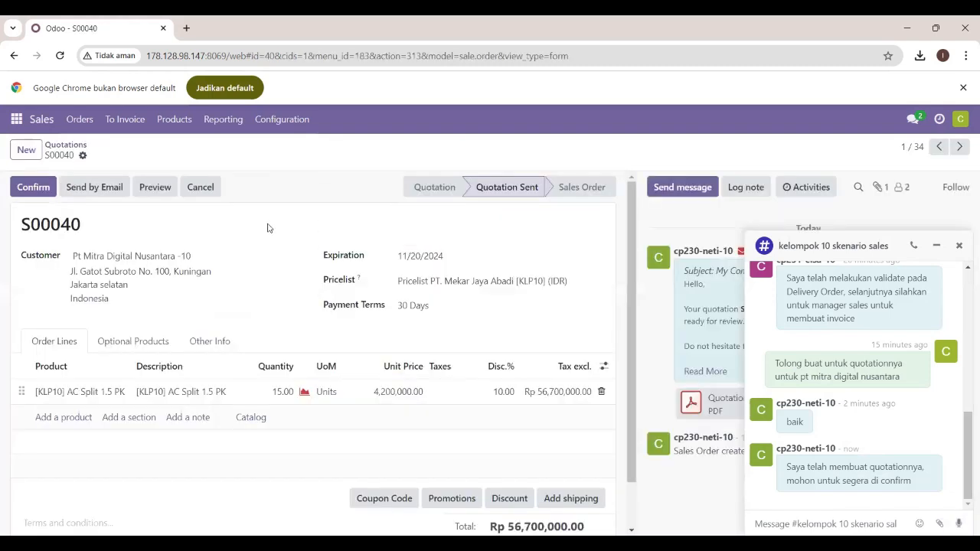
{"action": "left_click", "coordinate": [35, 188]}
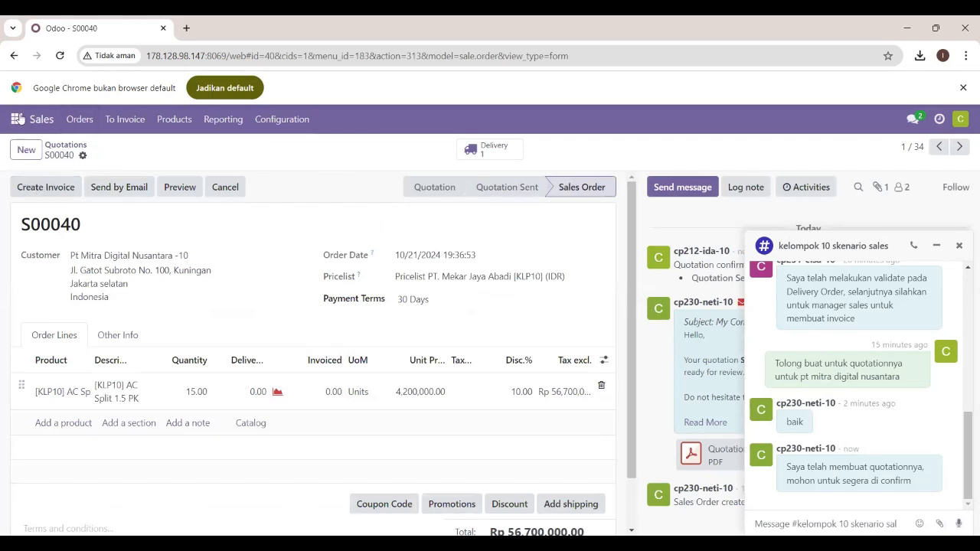
Send "saya sudah mengkonfirmasi" in the kelompok 10 skenario sales channel in Discuss.
{"action": "left_click", "coordinate": [18, 120]}
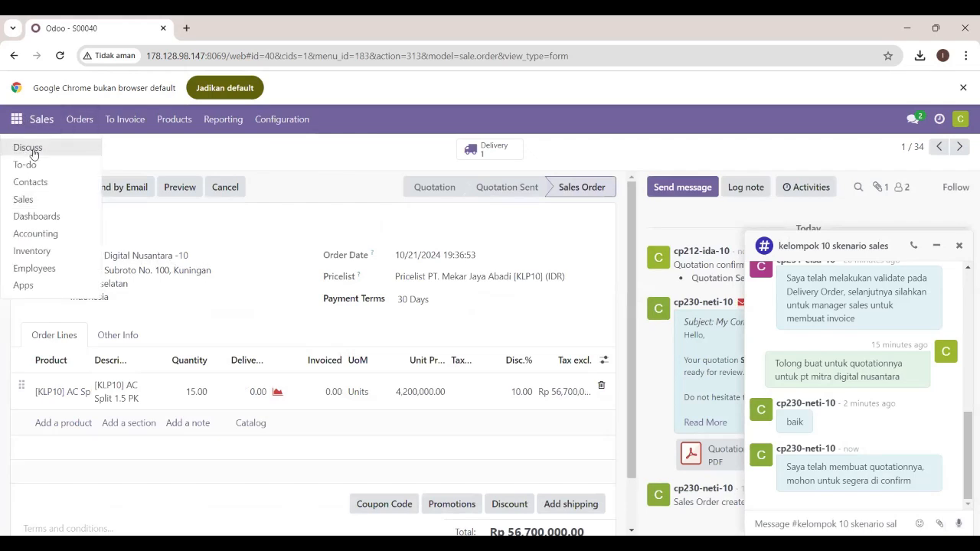
{"action": "left_click", "coordinate": [34, 153]}
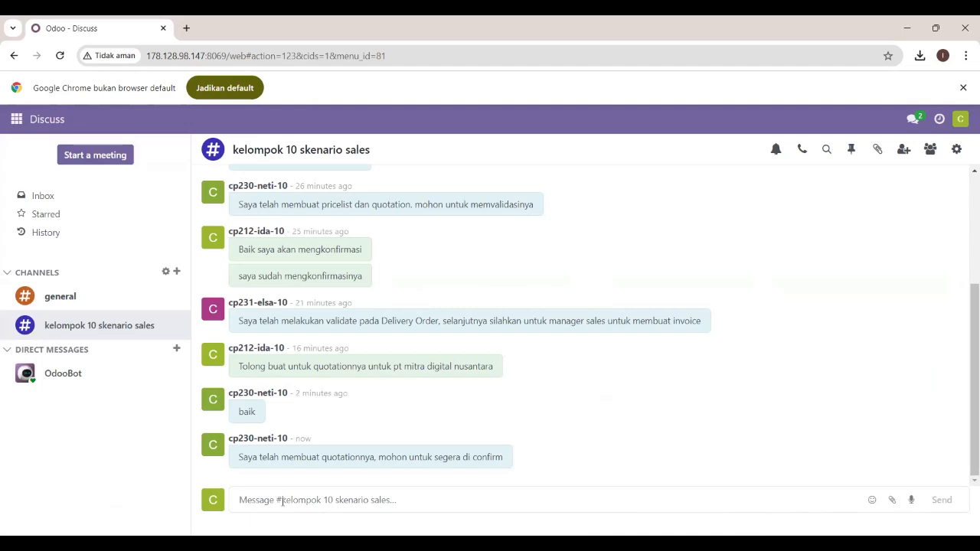
{"action": "type", "text": "say"}
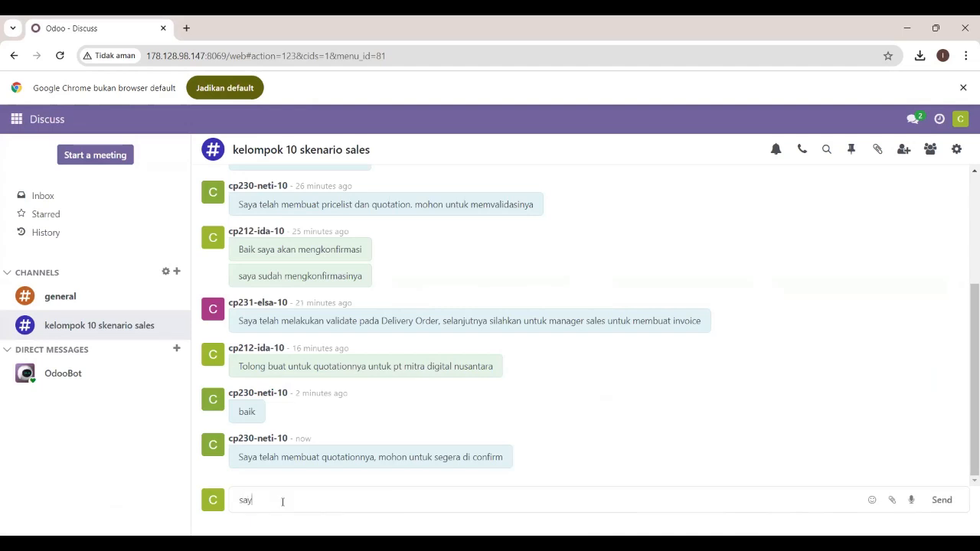
{"action": "type", "text": "a sudah mengkonfirmas"}
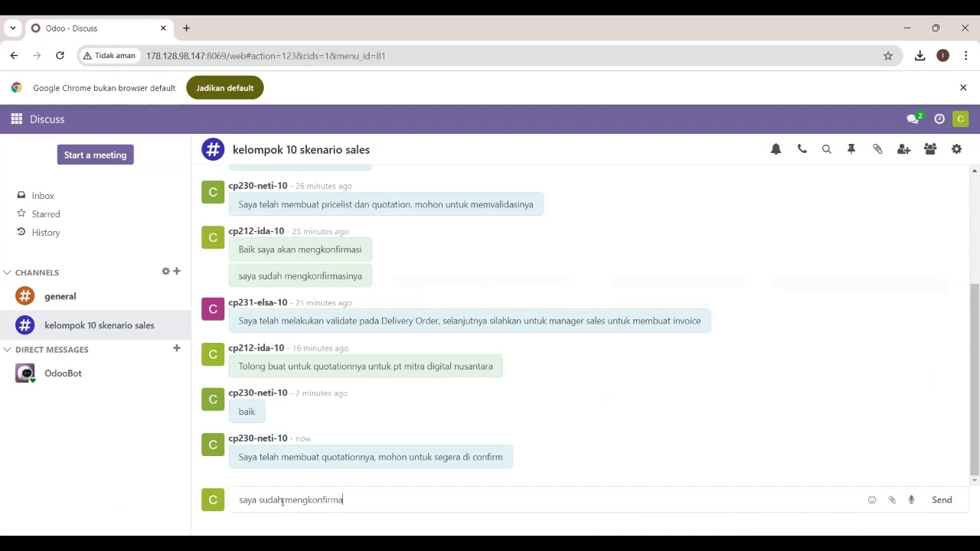
{"action": "type", "text": "i"}
{"action": "key", "text": "Return"}
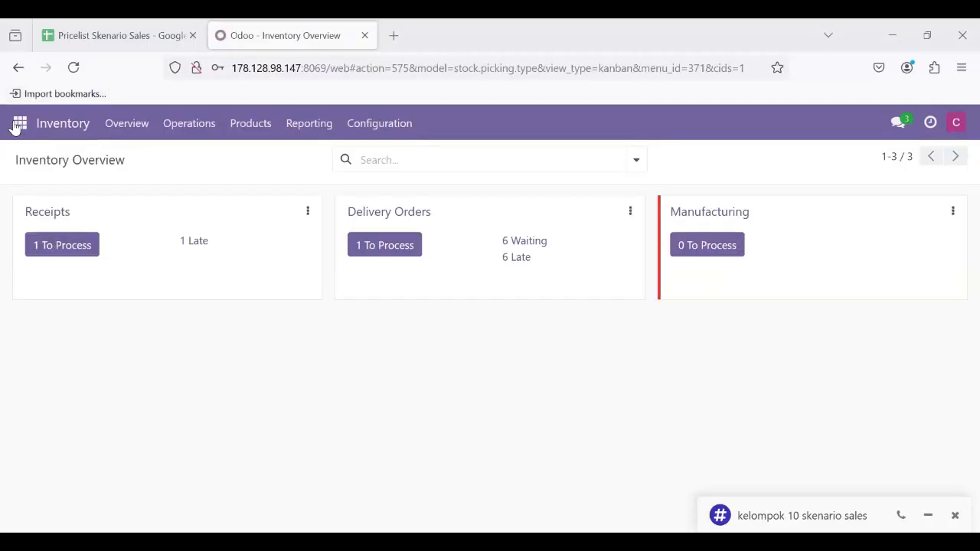
In the Firefox inventory session, read the kelompok 10 skenario sales channel and open the Pt Mitra Digital Nusantara -10 delivery order in Inventory.
{"action": "left_click", "coordinate": [19, 124]}
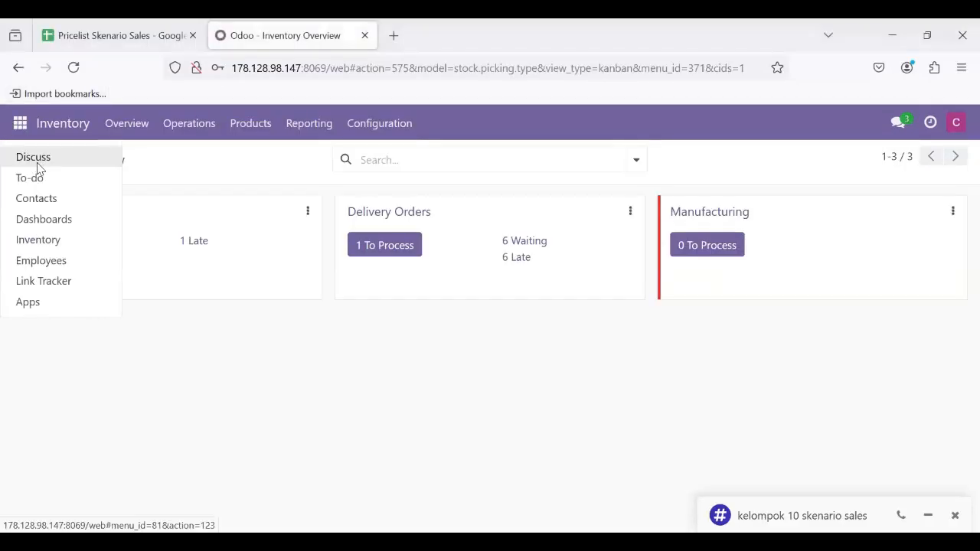
{"action": "left_click", "coordinate": [33, 162]}
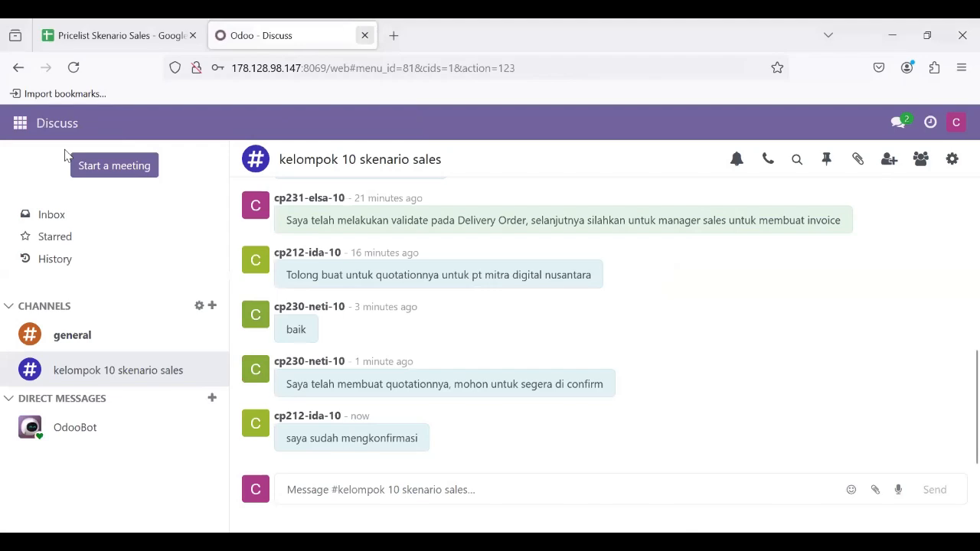
{"action": "mouse_move", "coordinate": [620, 383]}
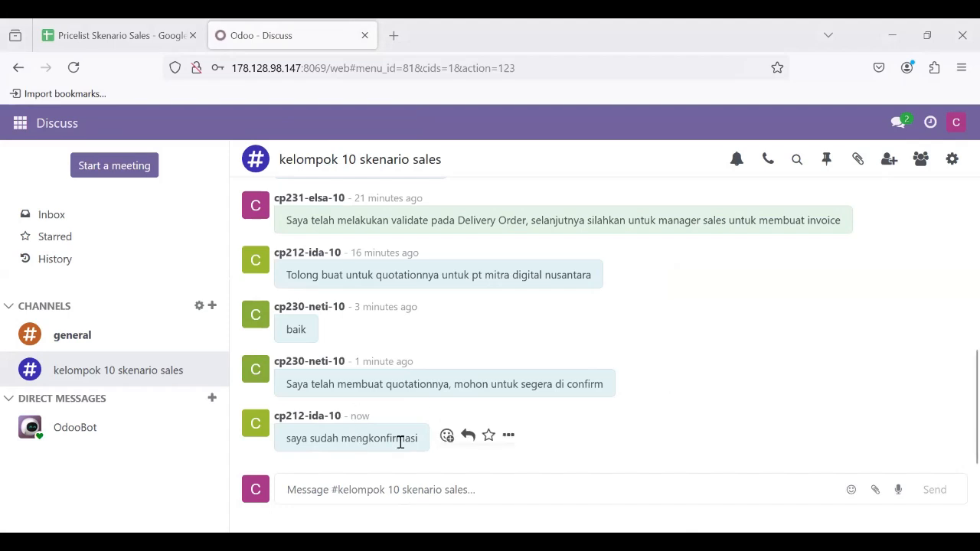
{"action": "left_click", "coordinate": [23, 123]}
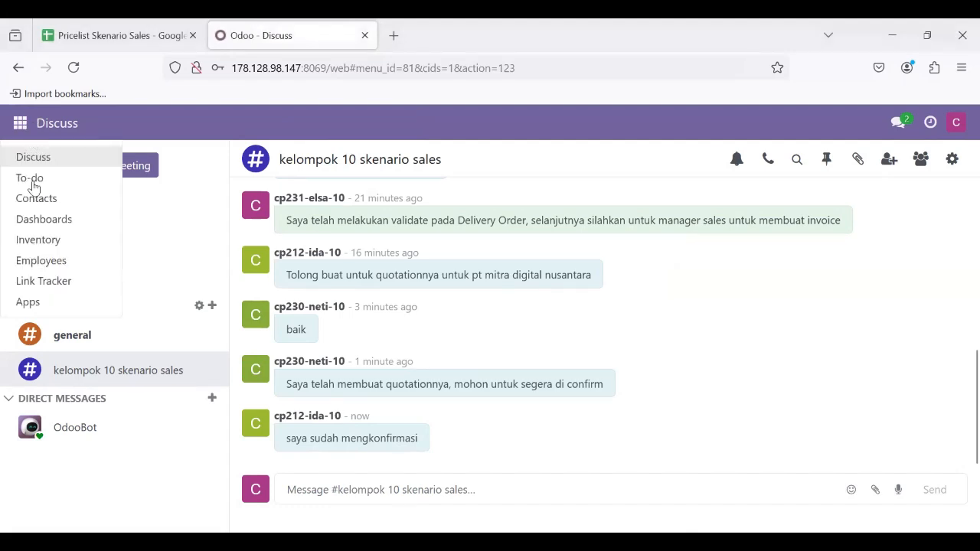
{"action": "left_click", "coordinate": [53, 249]}
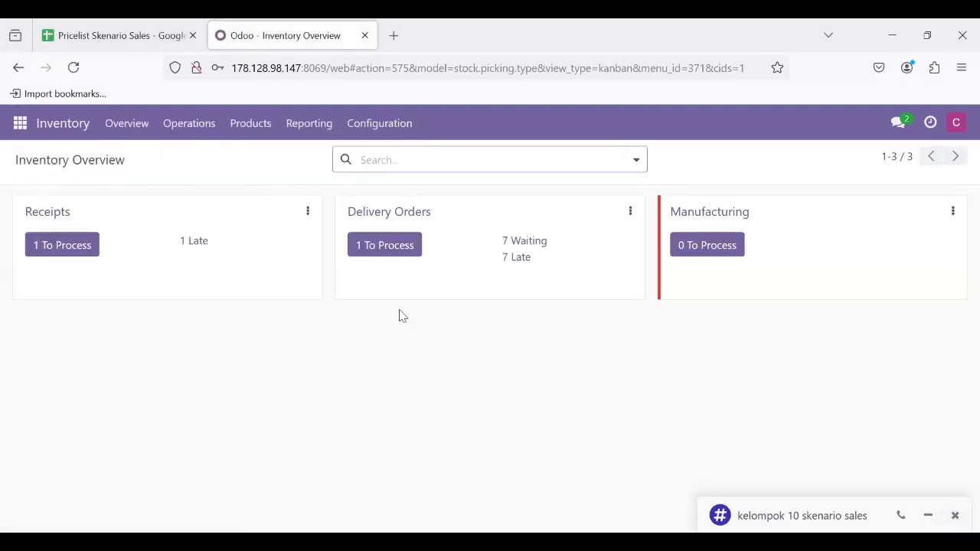
{"action": "left_click", "coordinate": [380, 213]}
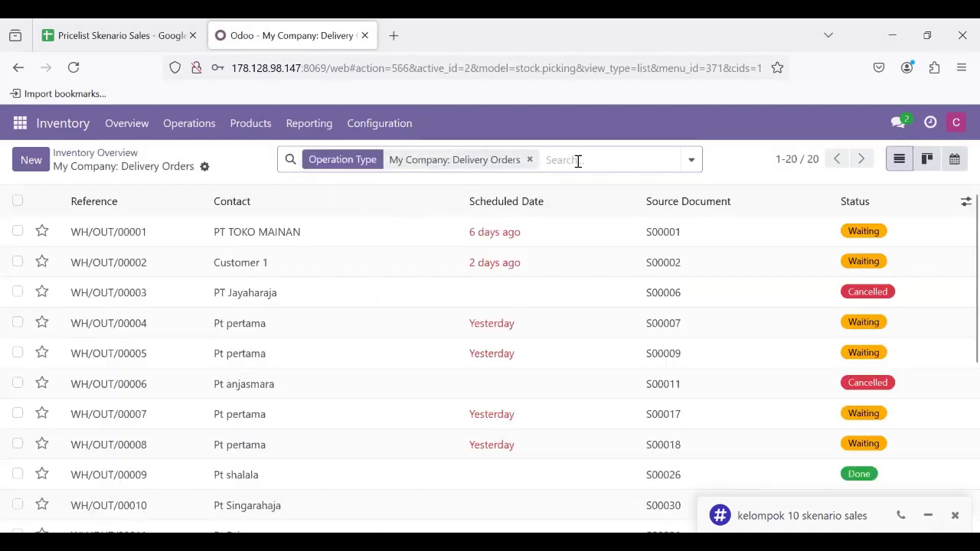
{"action": "key", "text": "BackSpace"}
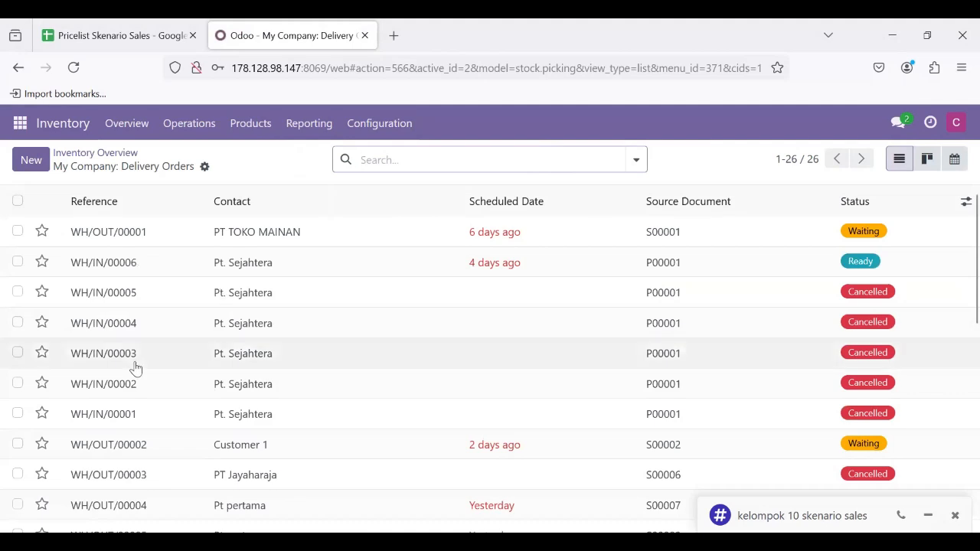
{"action": "scroll", "coordinate": [263, 435], "scroll_direction": "down", "scroll_amount": 6}
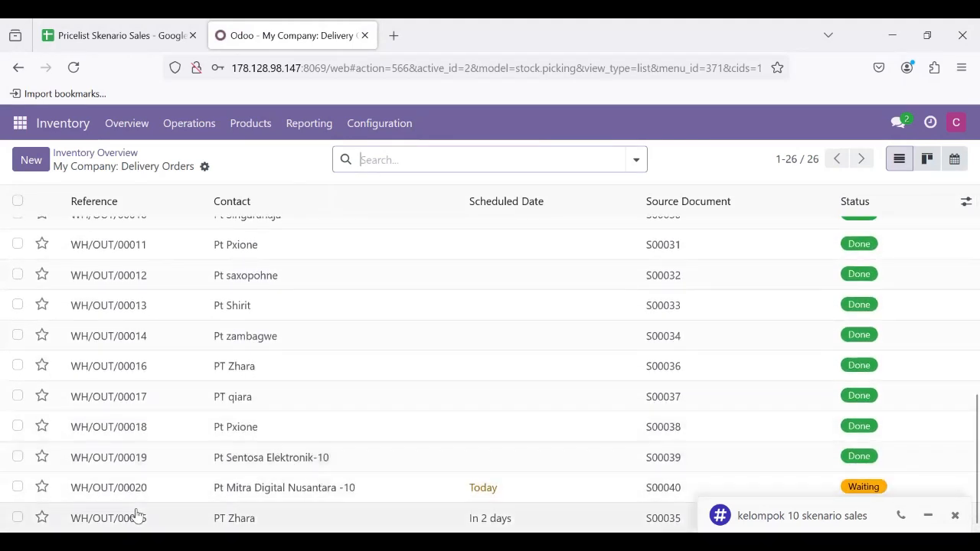
{"action": "left_click", "coordinate": [274, 488]}
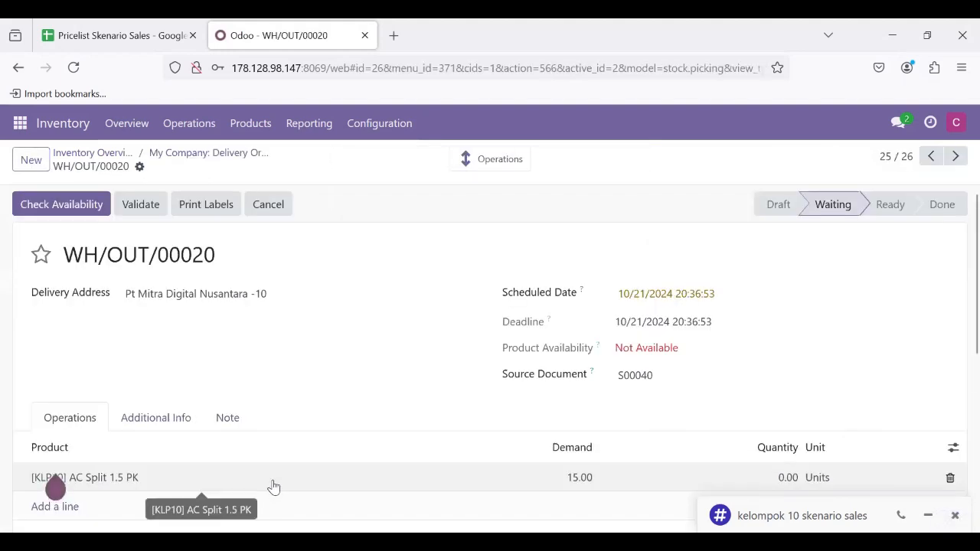
Set the quantity of the [KLP10] AC Split 1.5 PK line in the delivery order to 15.
{"action": "scroll", "coordinate": [398, 398], "scroll_direction": "down", "scroll_amount": 1}
{"action": "scroll", "coordinate": [405, 383], "scroll_direction": "up", "scroll_amount": 1}
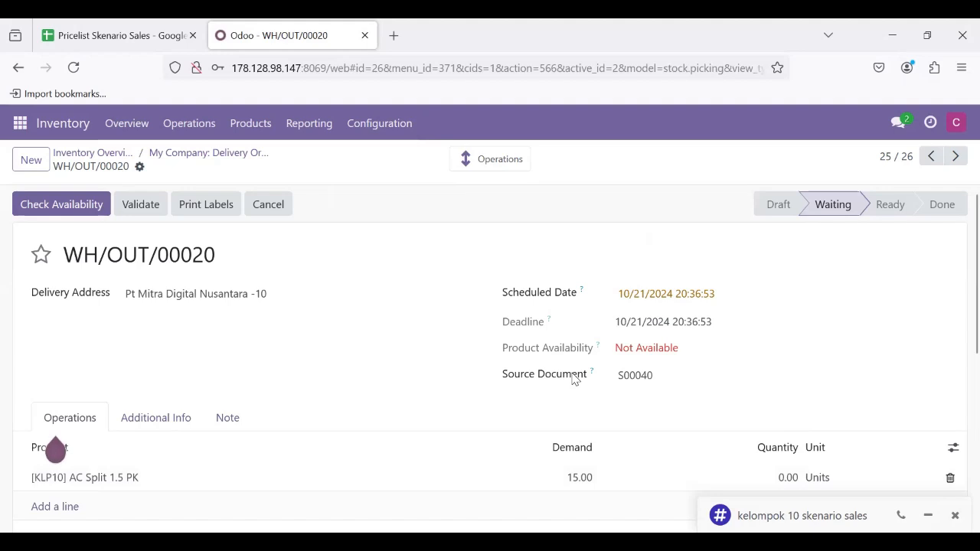
{"action": "scroll", "coordinate": [574, 378], "scroll_direction": "down", "scroll_amount": 1}
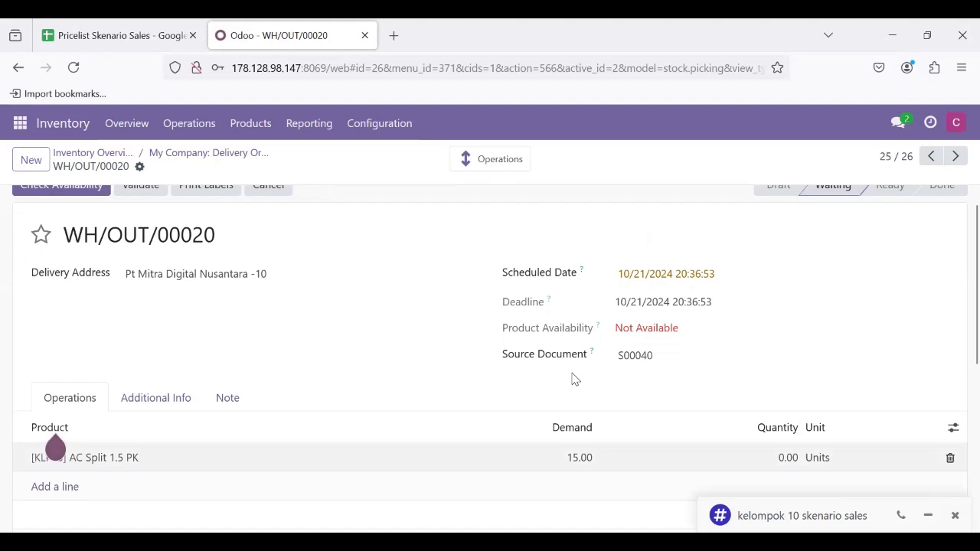
{"action": "left_click", "coordinate": [55, 453]}
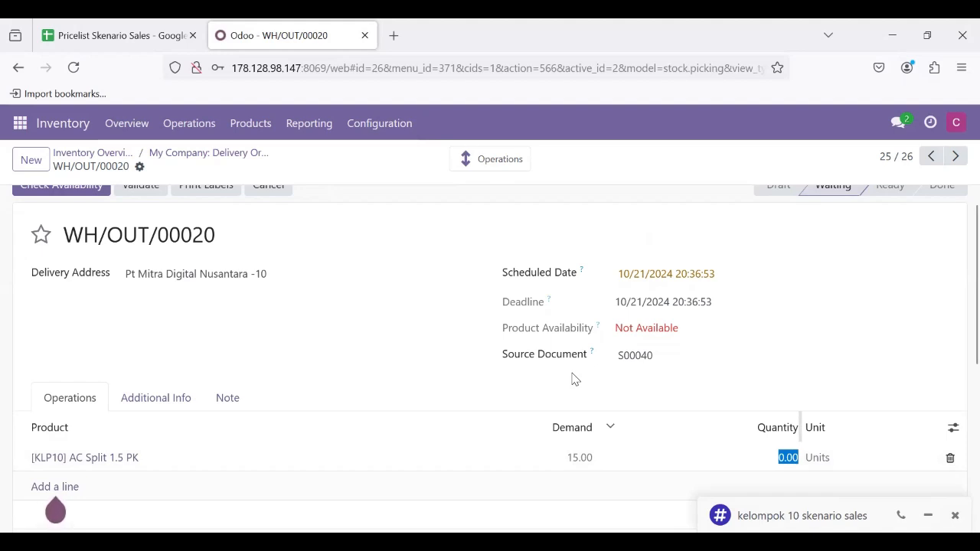
{"action": "type", "text": "15"}
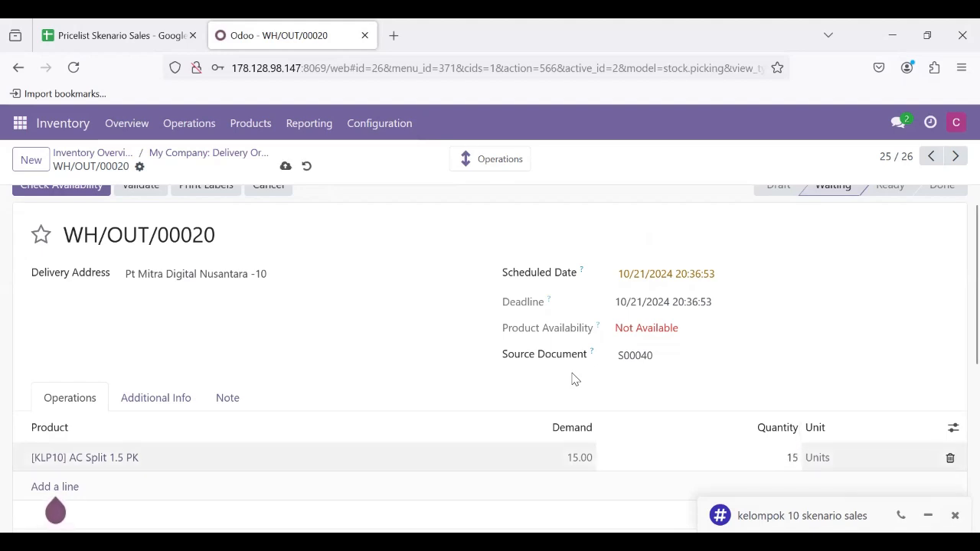
{"action": "left_click", "coordinate": [807, 362]}
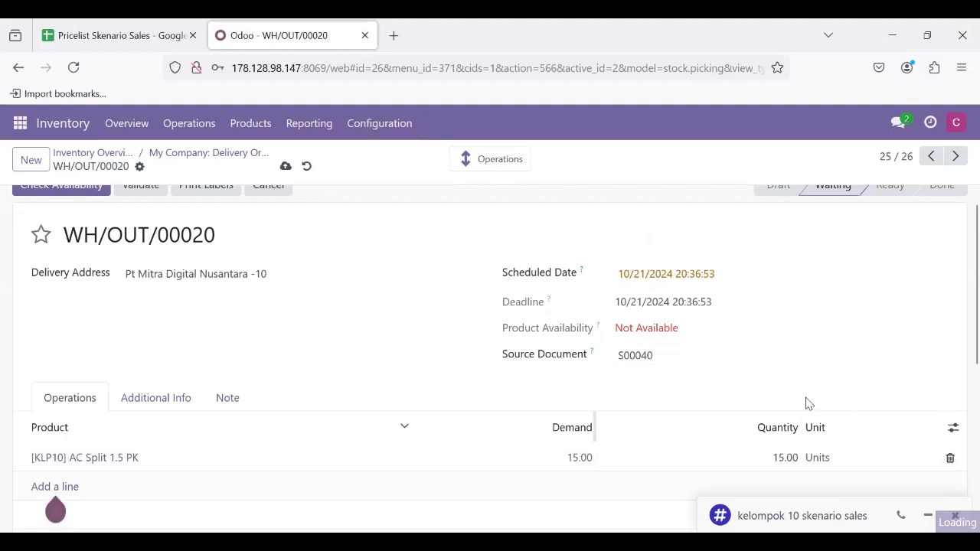
Check the product availability of the Pt Mitra Digital Nusantara -10 delivery order and validate the delivery.
{"action": "scroll", "coordinate": [601, 334], "scroll_direction": "up", "scroll_amount": 2}
{"action": "left_click", "coordinate": [70, 212]}
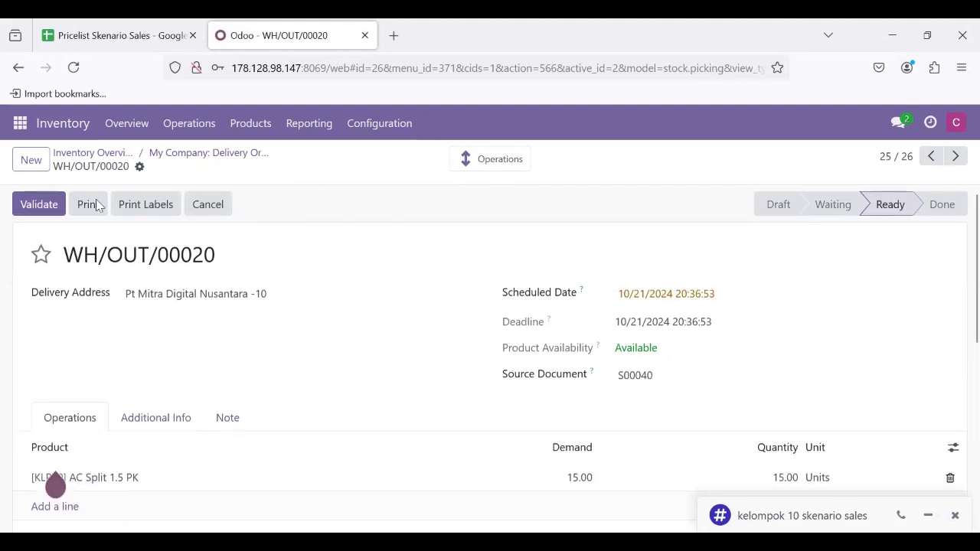
{"action": "left_click", "coordinate": [19, 198]}
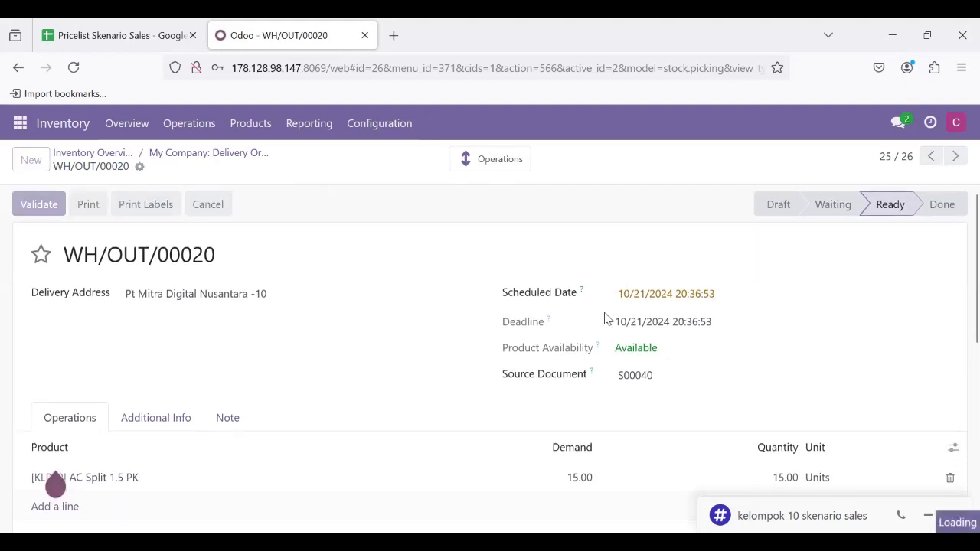
{"action": "mouse_move", "coordinate": [942, 207]}
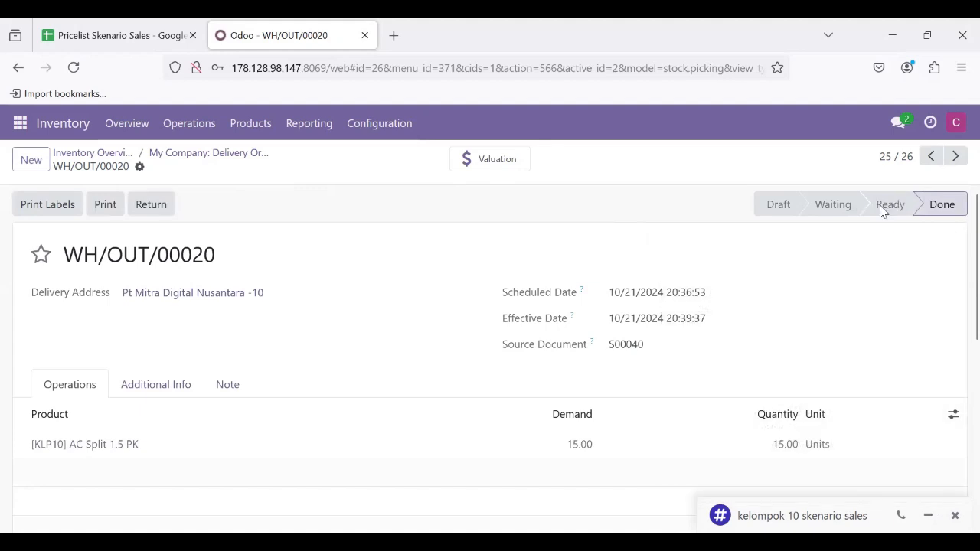
Send "saya sufah melakukan validasi pada delivery order, silahkan untuk manager sales untuk membuat invoice" in the kelompok 10 skenario sales channel in Discuss.
{"action": "left_click", "coordinate": [20, 125]}
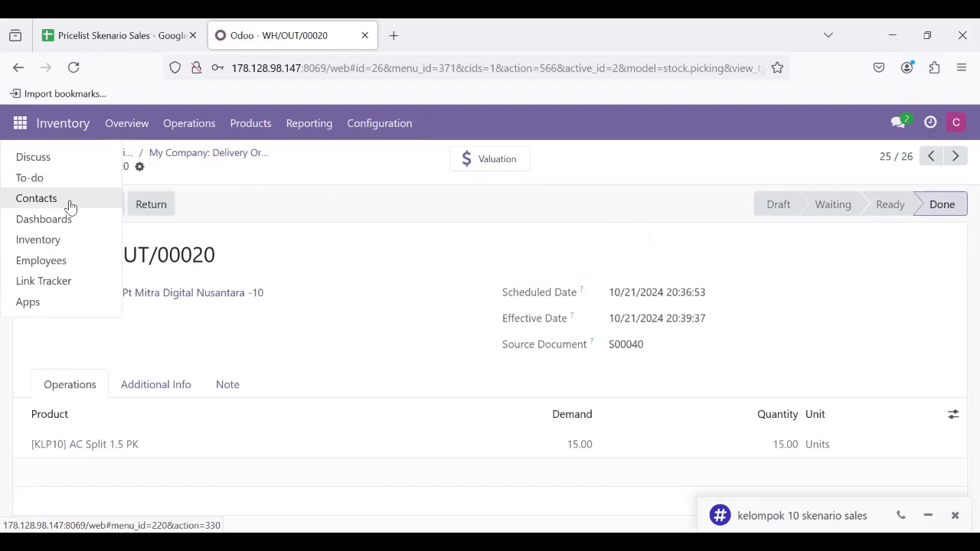
{"action": "left_click", "coordinate": [33, 158]}
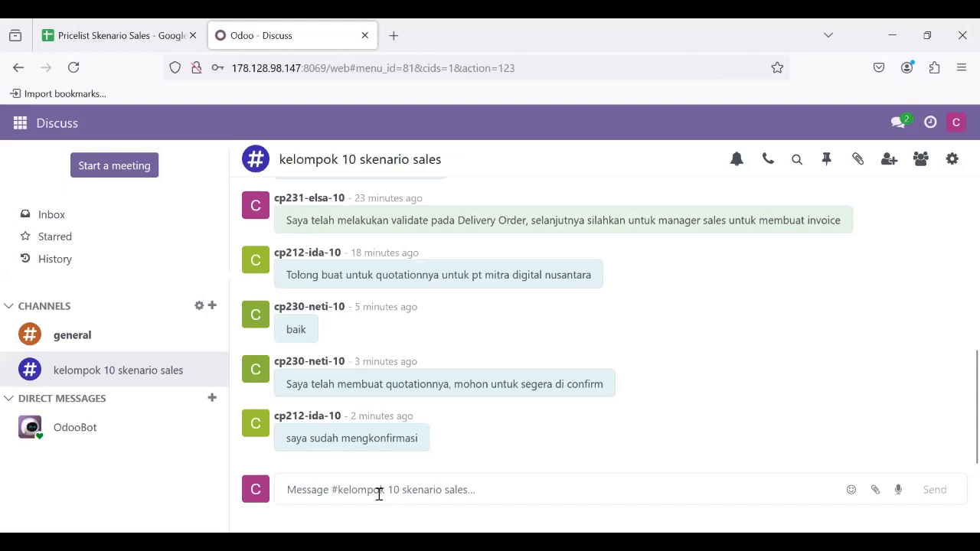
{"action": "type", "text": "saya sufah melakukan validasi pada deliver"}
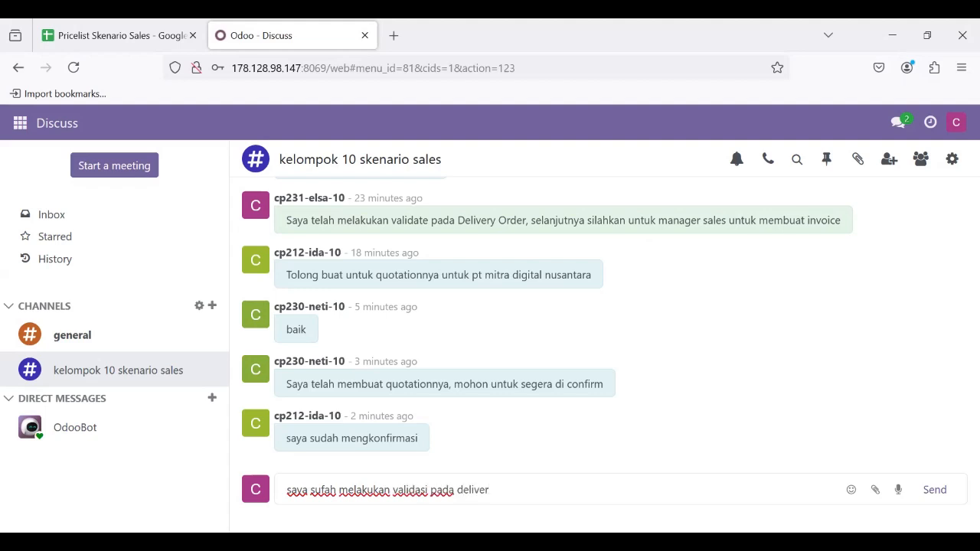
{"action": "type", "text": "y order, s"}
{"action": "type", "text": "ilahkan untuk manager sales untuk membuat invoice"}
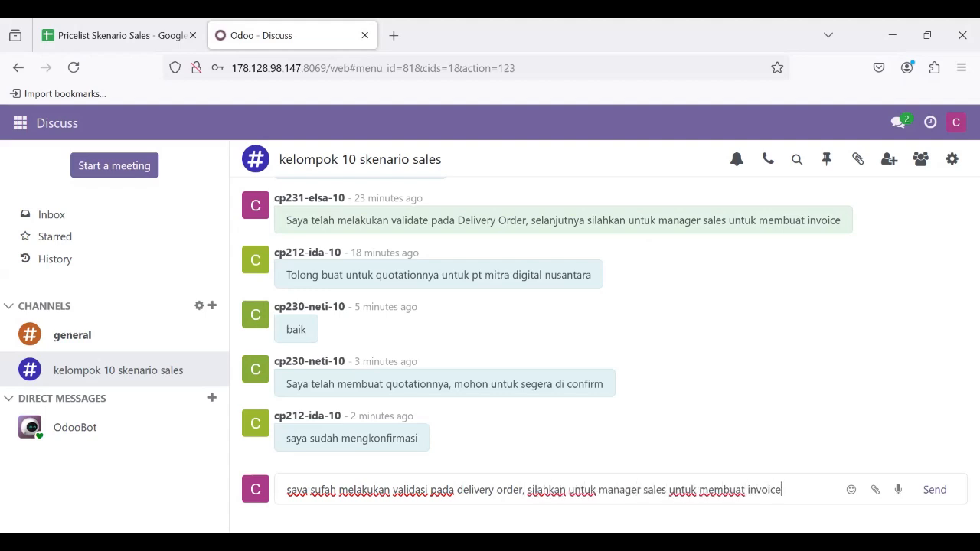
{"action": "key", "text": "Return"}
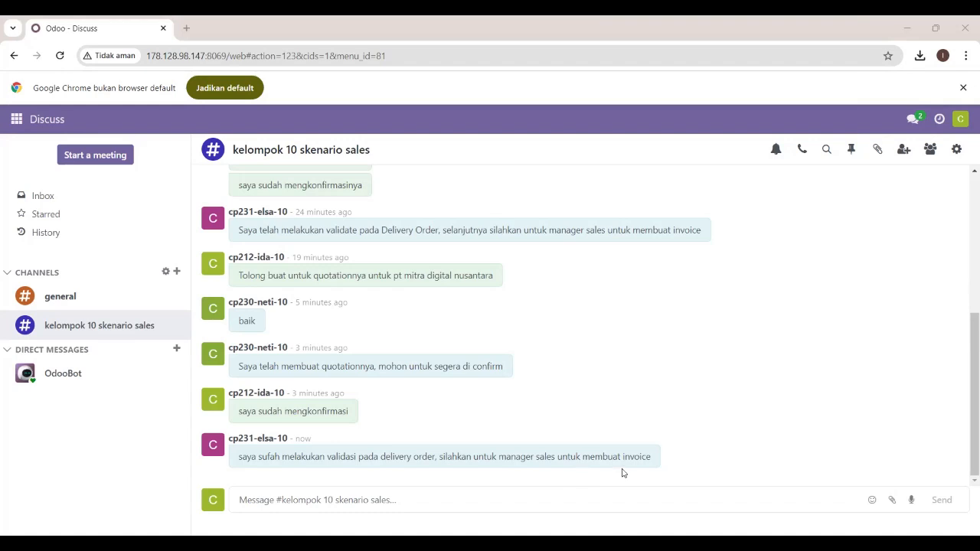
In Sales, remove the My Quotations filter from the quotations list and open the Pt Mitra Digital Nusantara -10 sales order.
{"action": "left_click", "coordinate": [17, 123]}
{"action": "left_click", "coordinate": [24, 192]}
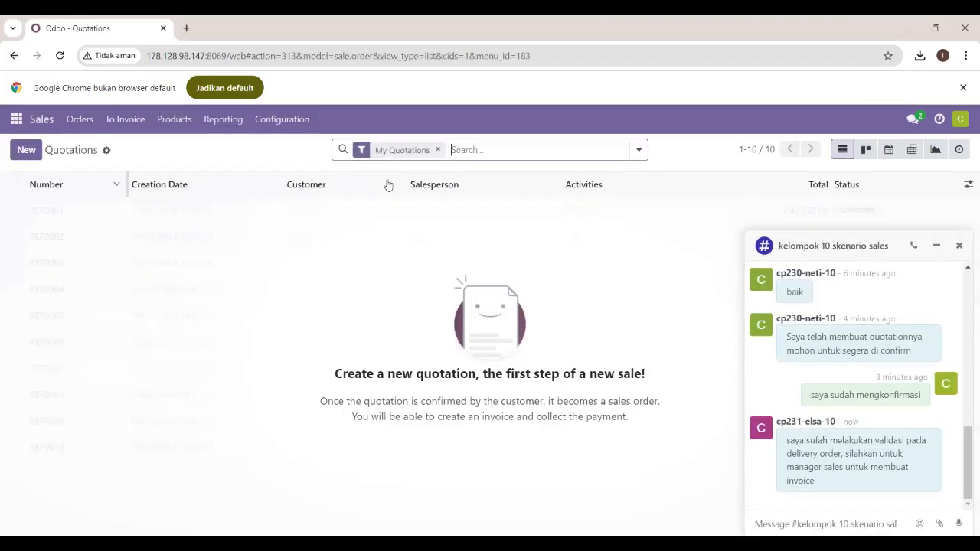
{"action": "left_click", "coordinate": [86, 122]}
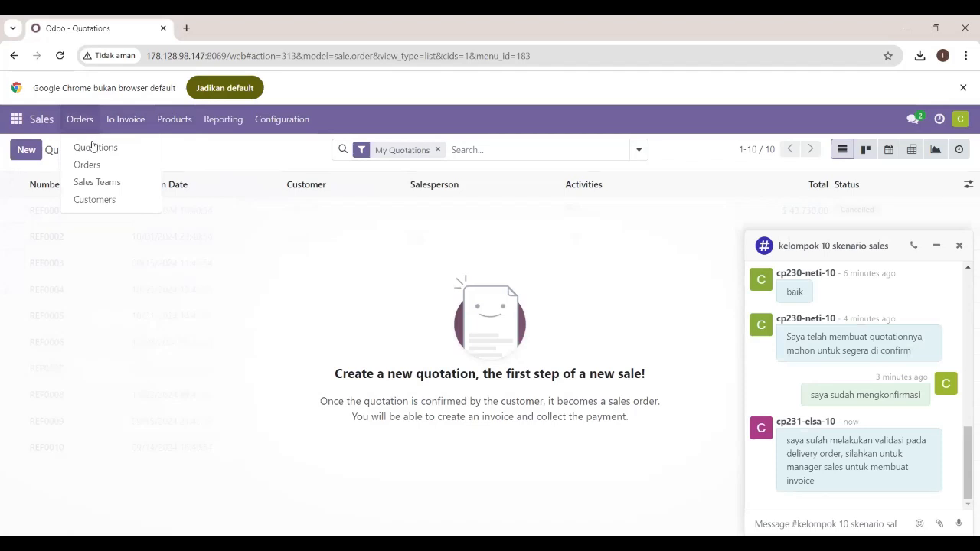
{"action": "left_click", "coordinate": [93, 145]}
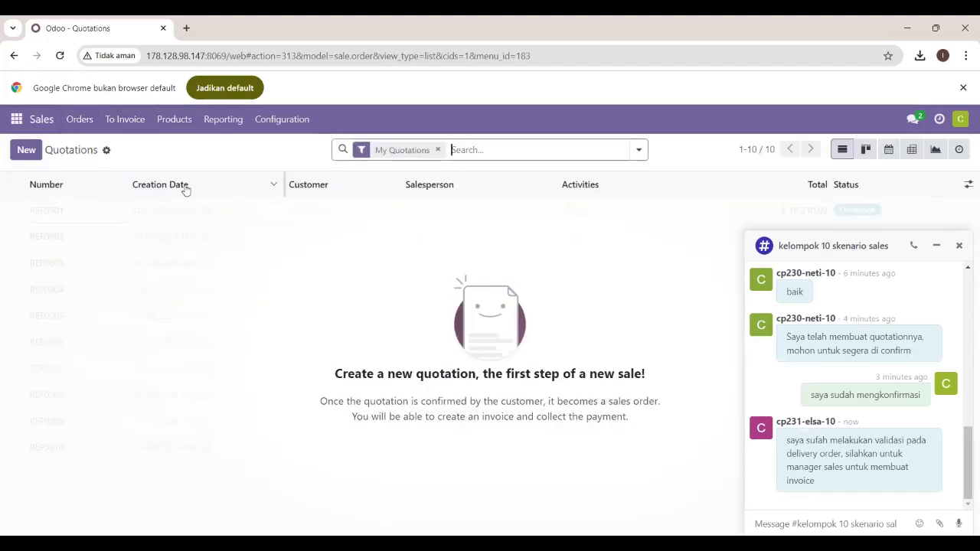
{"action": "left_click", "coordinate": [439, 151]}
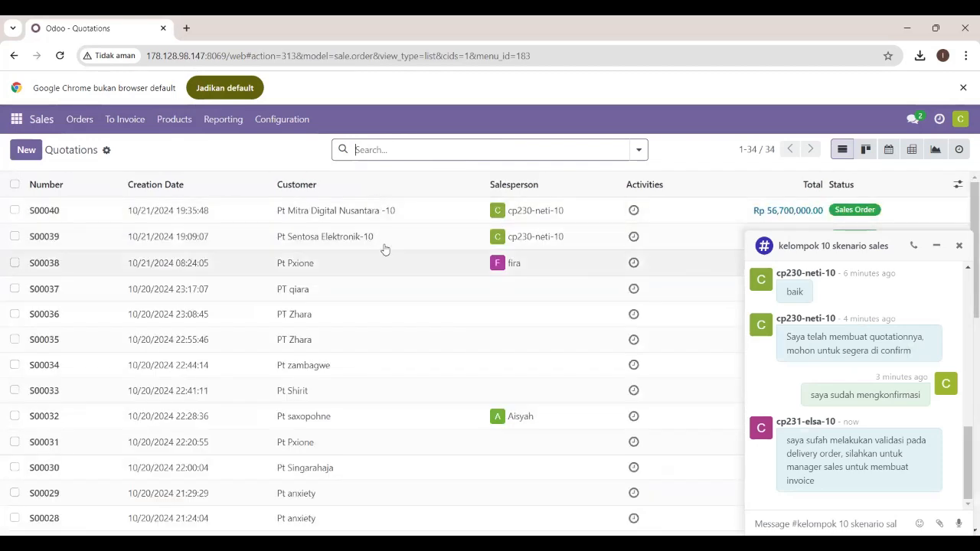
{"action": "left_click", "coordinate": [360, 211]}
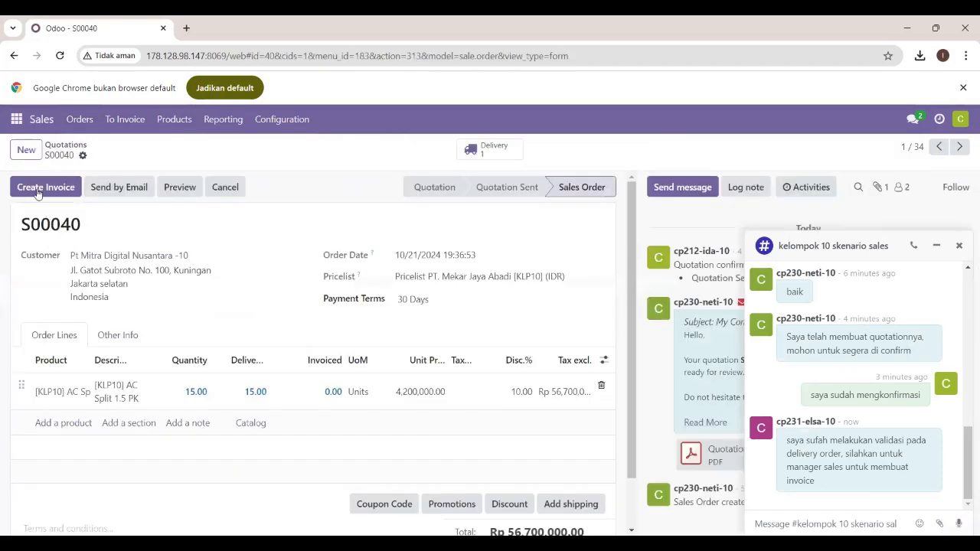
Create a regular draft invoice from the Pt Mitra Digital Nusantara -10 sales order and confirm it.
{"action": "left_click", "coordinate": [45, 187]}
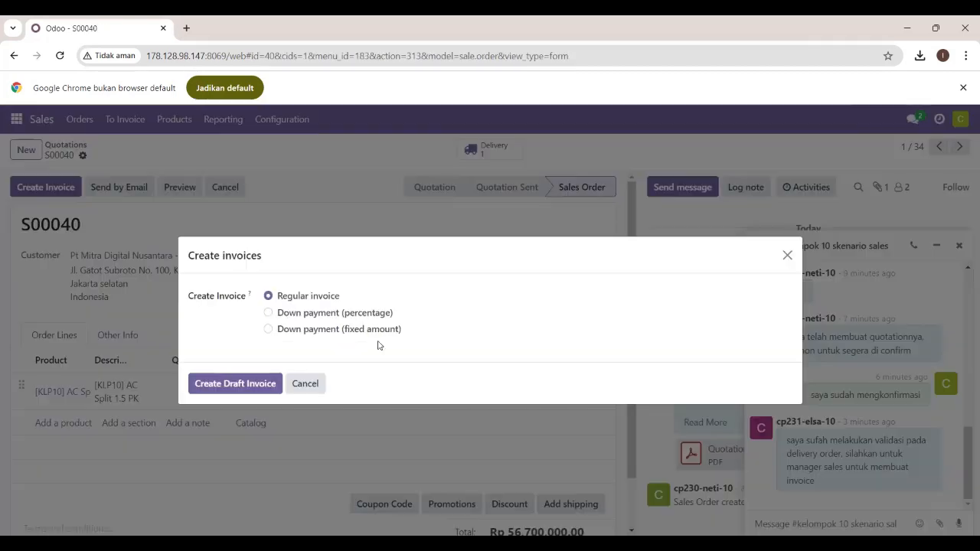
{"action": "left_click", "coordinate": [244, 390]}
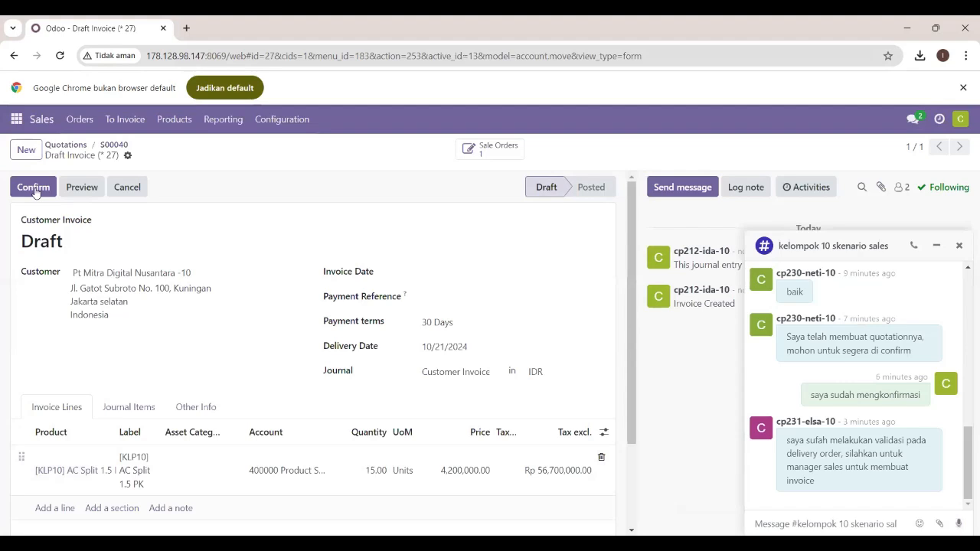
{"action": "left_click", "coordinate": [34, 192]}
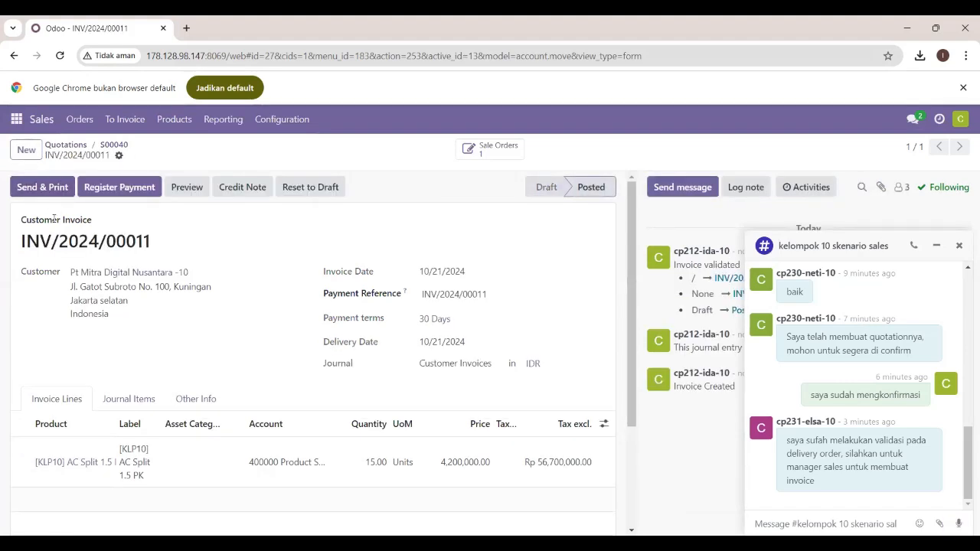
Open the Pt Mitra Digital Nusantara -10 invoice in Accounting and register its Rp 56,700,000.00 payment through the Bank journal with the Manual method.
{"action": "left_click", "coordinate": [16, 120]}
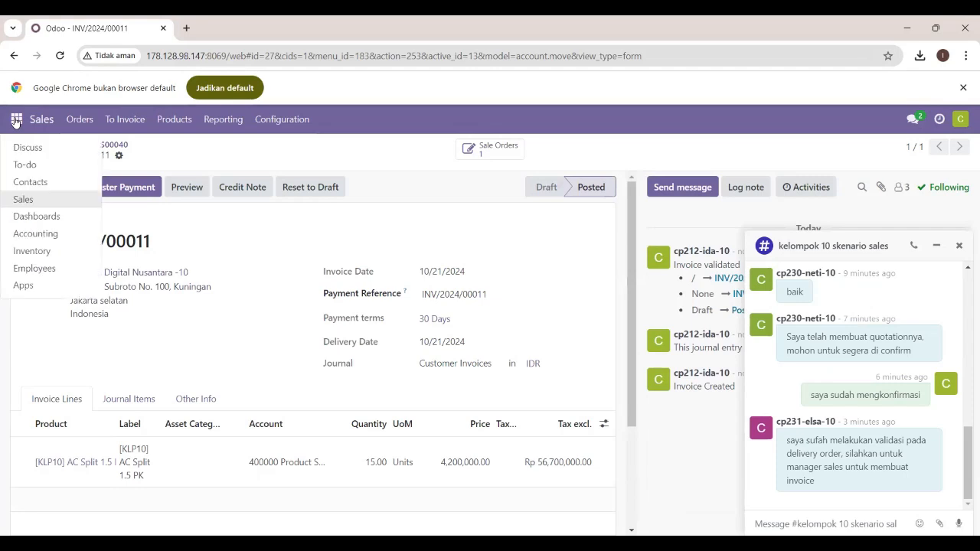
{"action": "left_click", "coordinate": [35, 234]}
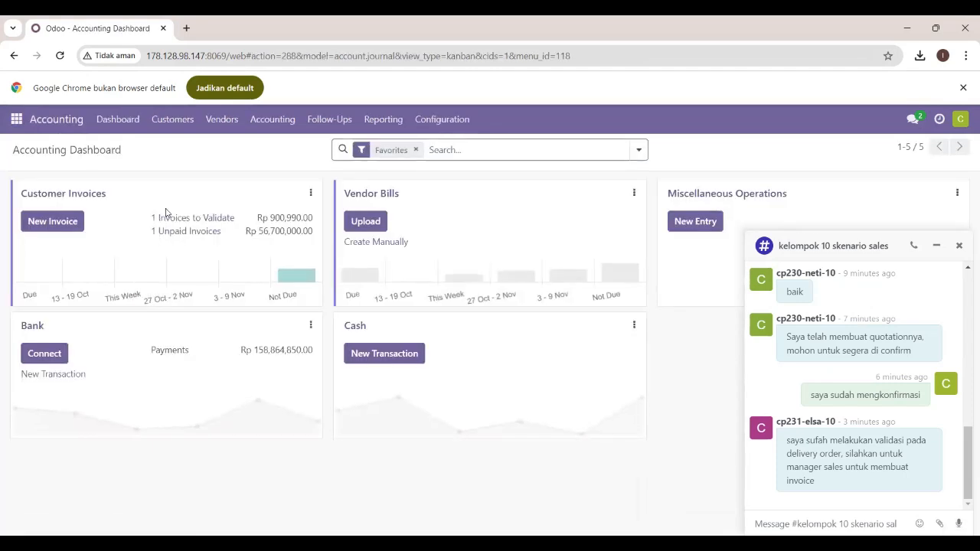
{"action": "left_click", "coordinate": [201, 222]}
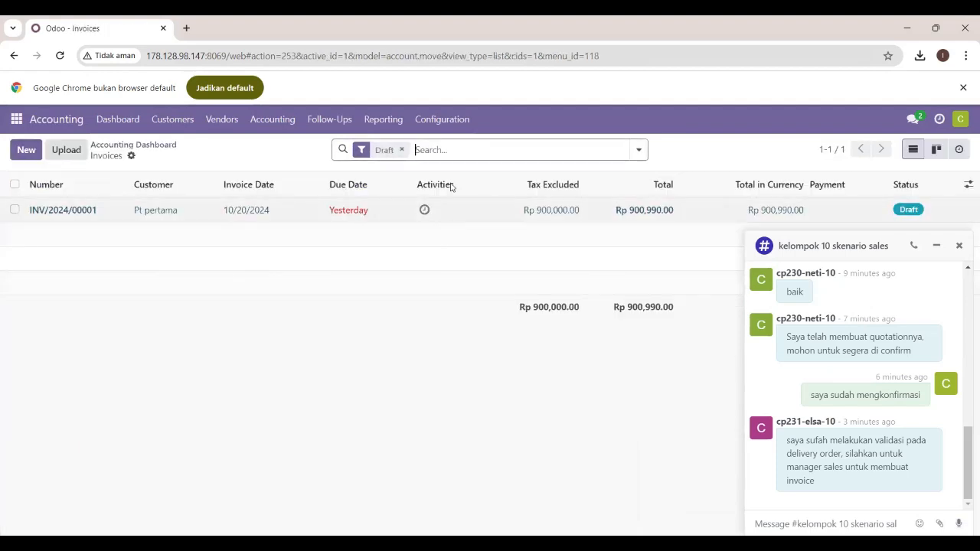
{"action": "left_click", "coordinate": [401, 150]}
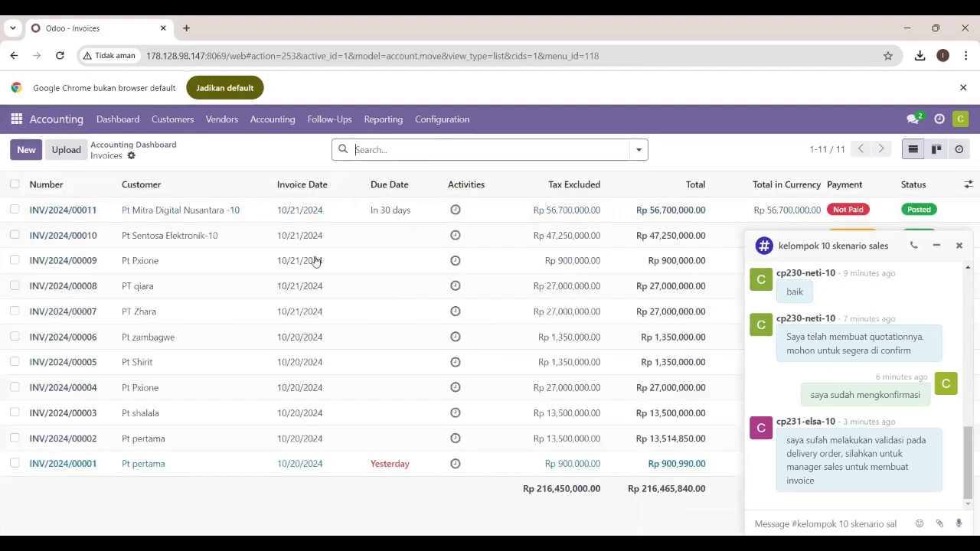
{"action": "left_click", "coordinate": [182, 213]}
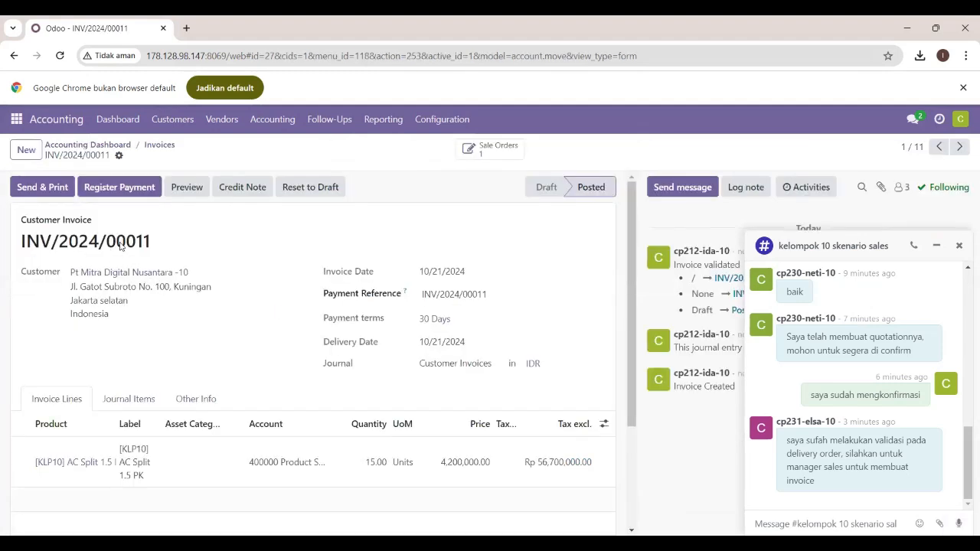
{"action": "left_click", "coordinate": [119, 186]}
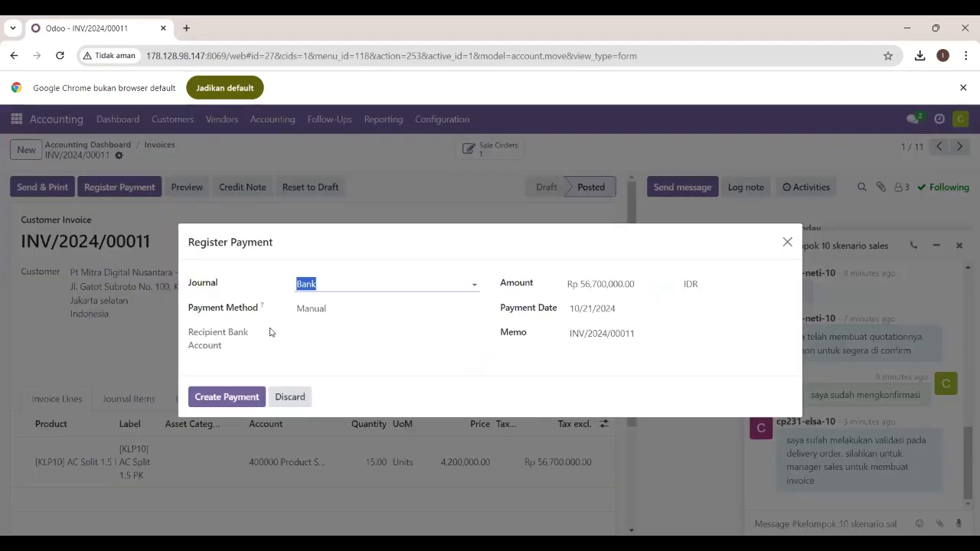
{"action": "left_click", "coordinate": [215, 399]}
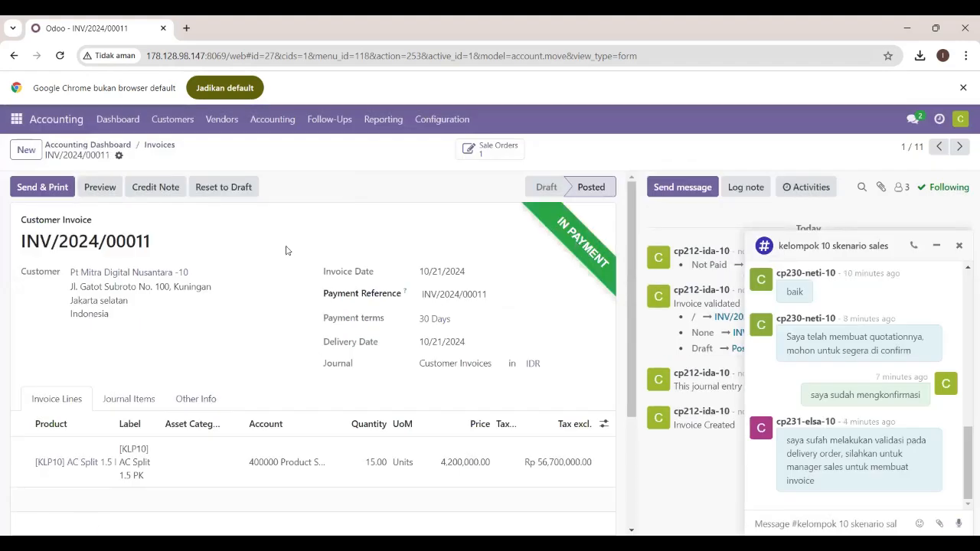
Send and print the Pt Mitra Digital Nusantara -10 invoice and review the generated invoice document.
{"action": "left_click", "coordinate": [42, 187]}
{"action": "left_click", "coordinate": [207, 499]}
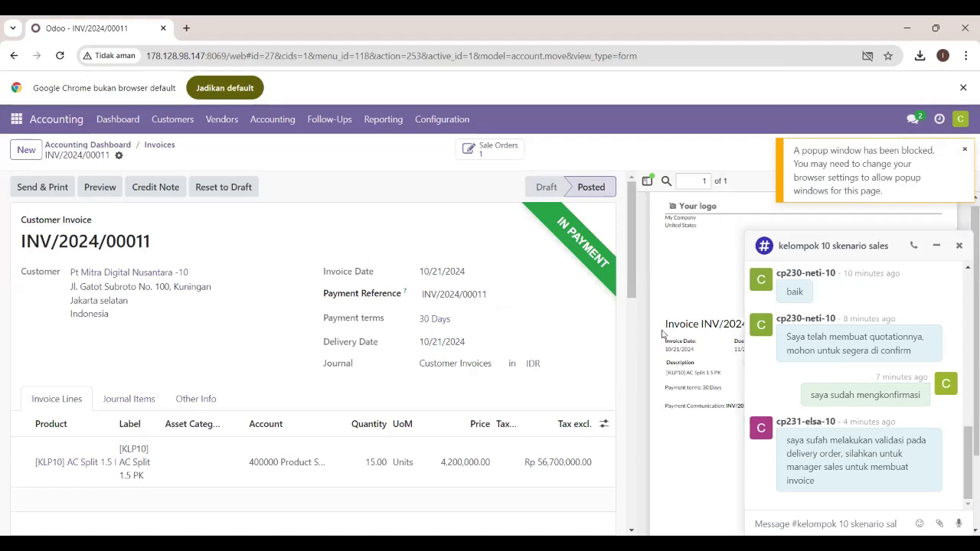
{"action": "scroll", "coordinate": [863, 362], "scroll_direction": "up", "scroll_amount": 1}
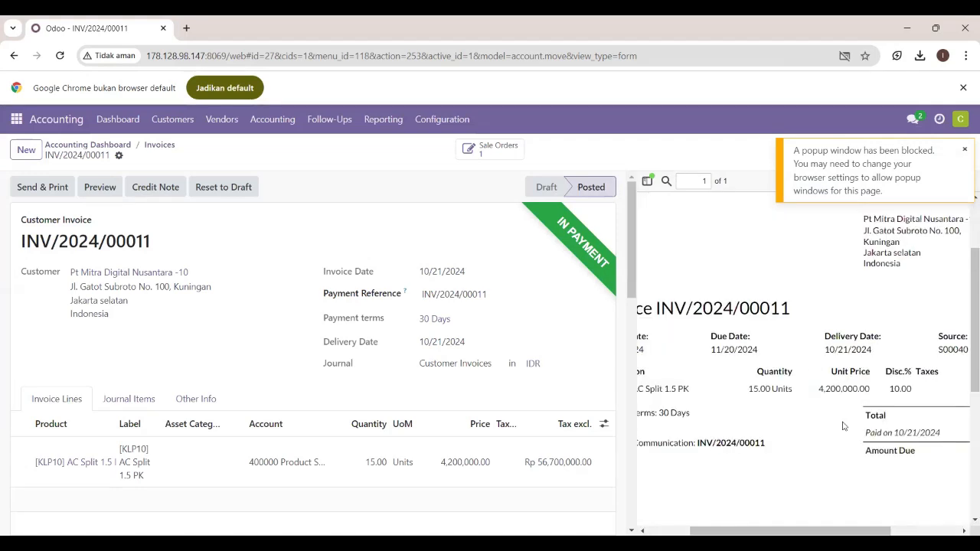
{"action": "scroll", "coordinate": [843, 426], "scroll_direction": "down", "scroll_amount": 1}
{"action": "scroll", "coordinate": [843, 426], "scroll_direction": "down", "scroll_amount": 1}
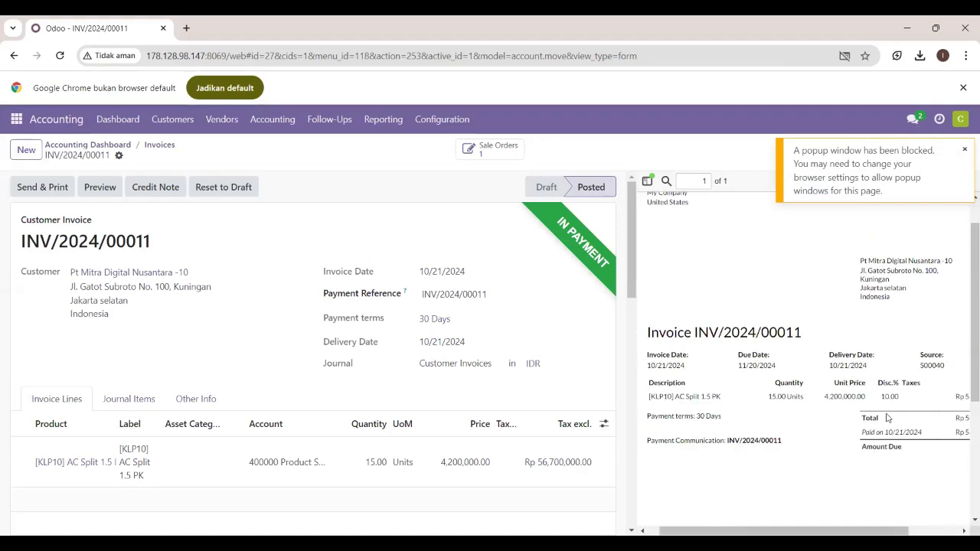
{"action": "scroll", "coordinate": [880, 368], "scroll_direction": "up", "scroll_amount": 1}
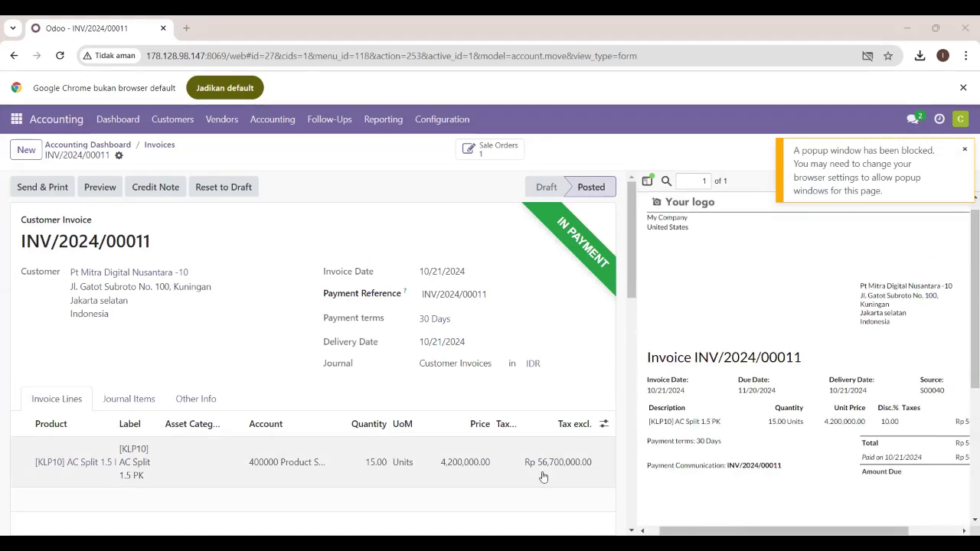